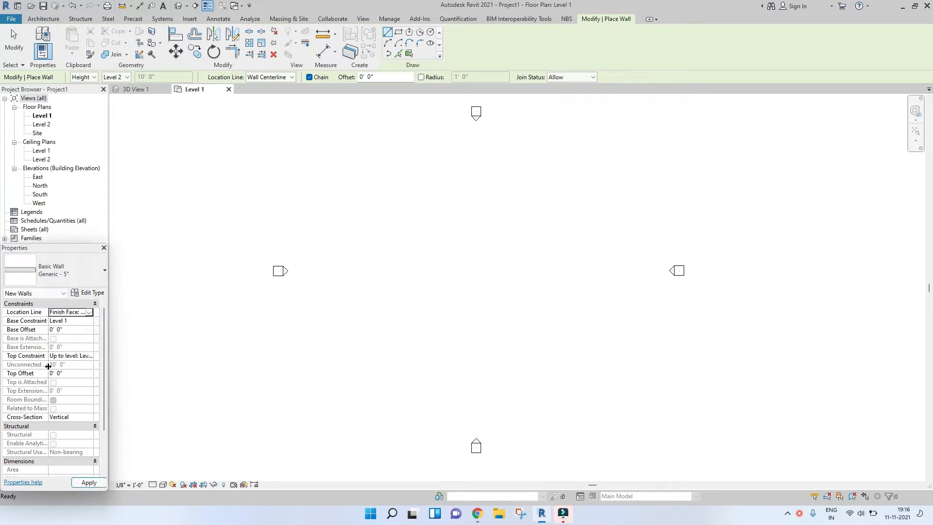
Draw a rectangle of Generic - 5" walls about 20' by 20' in the middle of the Level 1 plan.
{"action": "left_click", "coordinate": [398, 34]}
{"action": "left_click", "coordinate": [431, 197]}
{"action": "left_click", "coordinate": [488, 262]}
{"action": "scroll", "coordinate": [486, 204], "scroll_direction": "up", "scroll_amount": 4}
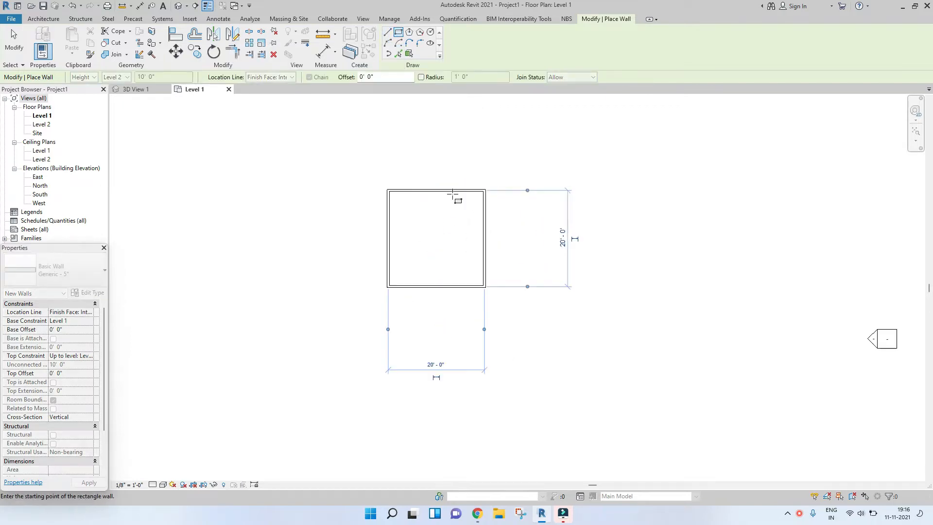
{"action": "key", "text": "Escape"}
{"action": "key", "text": "Escape"}
Move the east wall so that its distance from the opposite wall is 10'.
{"action": "left_click", "coordinate": [513, 229]}
{"action": "scroll", "coordinate": [368, 212], "scroll_direction": "up", "scroll_amount": 2}
{"action": "scroll", "coordinate": [414, 235], "scroll_direction": "down", "scroll_amount": 2}
{"action": "scroll", "coordinate": [442, 361], "scroll_direction": "up", "scroll_amount": 3}
{"action": "left_click", "coordinate": [442, 362]}
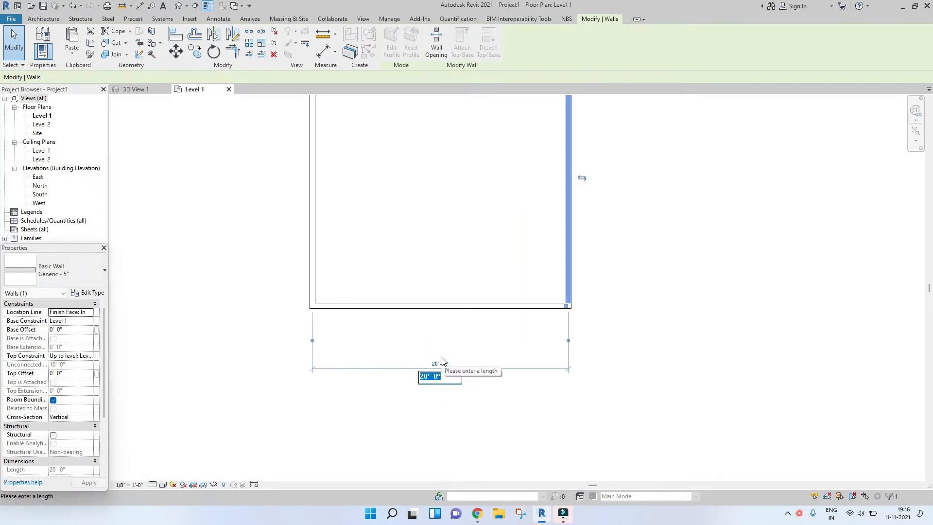
{"action": "type", "text": "10"}
{"action": "key", "text": "Return"}
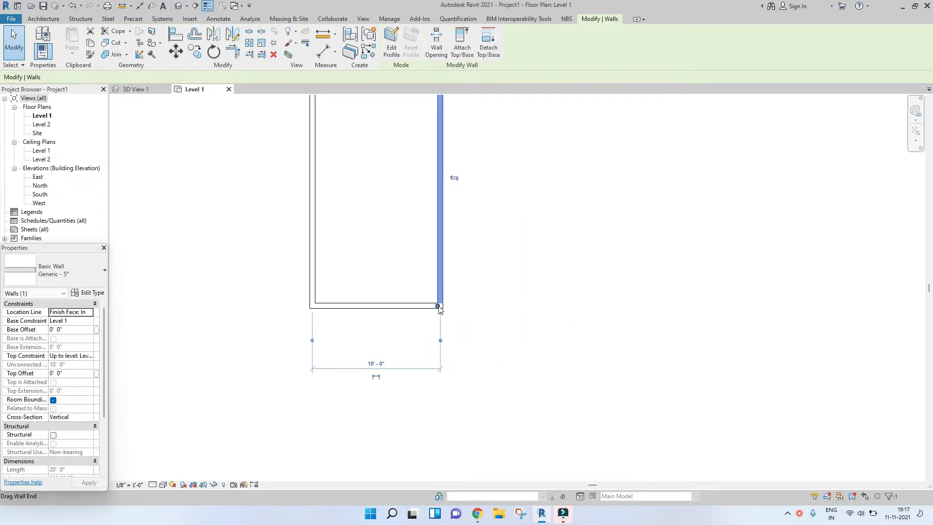
Move the south wall so that its distance from the opposite wall is 12'.
{"action": "middle_click_drag", "start_coordinate": [399, 298], "coordinate": [403, 333]}
{"action": "left_click", "coordinate": [401, 335]}
{"action": "middle_click_drag", "start_coordinate": [354, 271], "coordinate": [381, 323]}
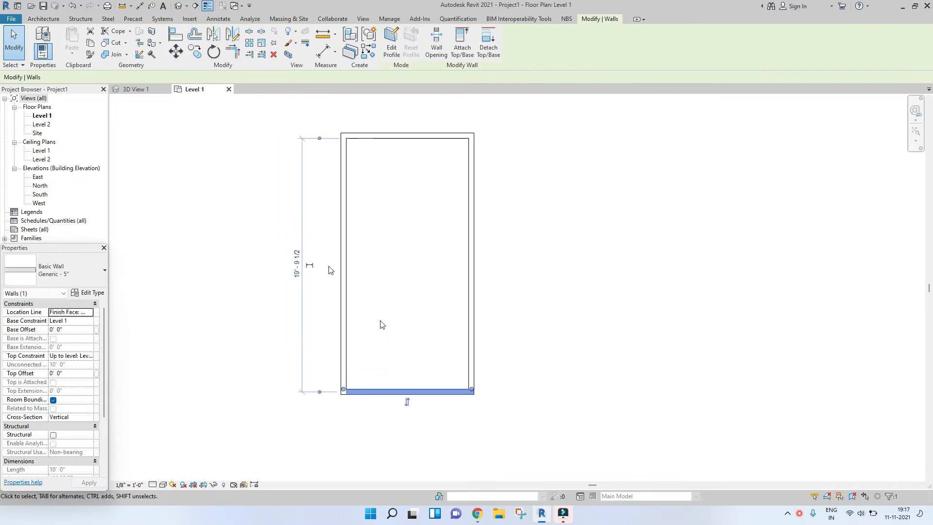
{"action": "left_click", "coordinate": [294, 265]}
{"action": "type", "text": "12"}
{"action": "key", "text": "Return"}
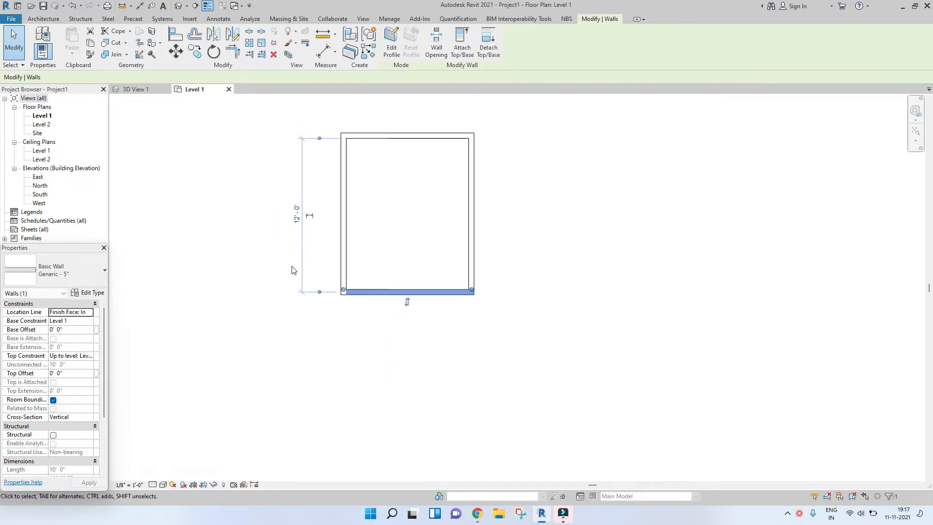
{"action": "left_click", "coordinate": [714, 227]}
Create an in-place component in the Casework category from the Level 1 plan, naming it Casework 1.
{"action": "scroll", "coordinate": [394, 227], "scroll_direction": "up", "scroll_amount": 2}
{"action": "middle_click_drag", "start_coordinate": [393, 227], "coordinate": [411, 173]}
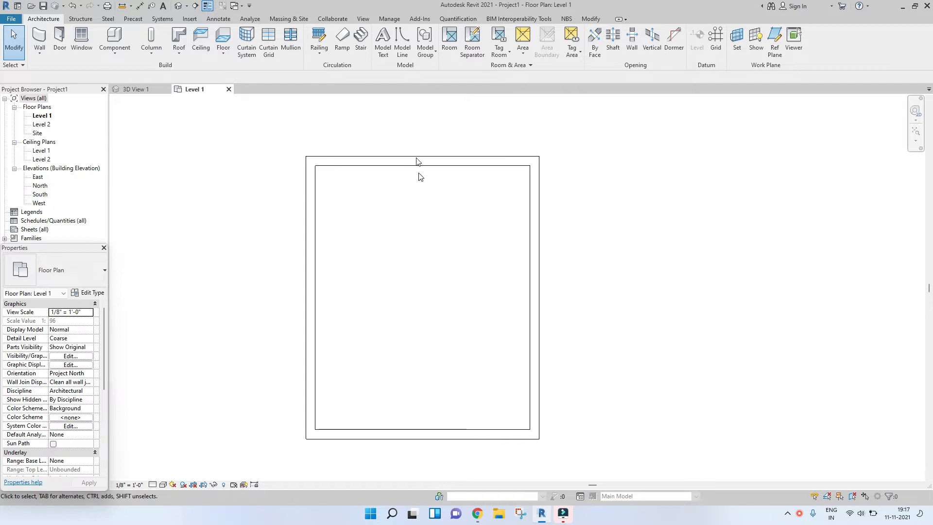
{"action": "middle_click_drag", "start_coordinate": [413, 142], "coordinate": [421, 187]}
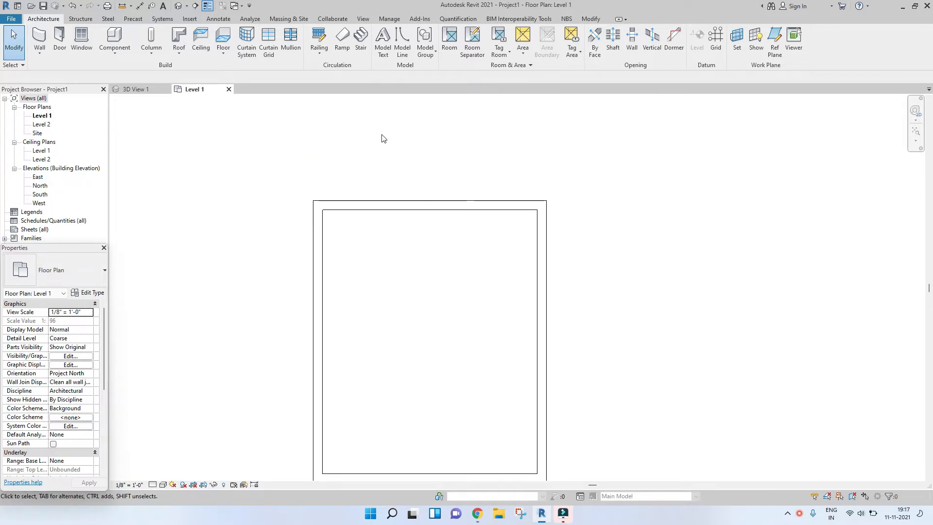
{"action": "left_click", "coordinate": [117, 52]}
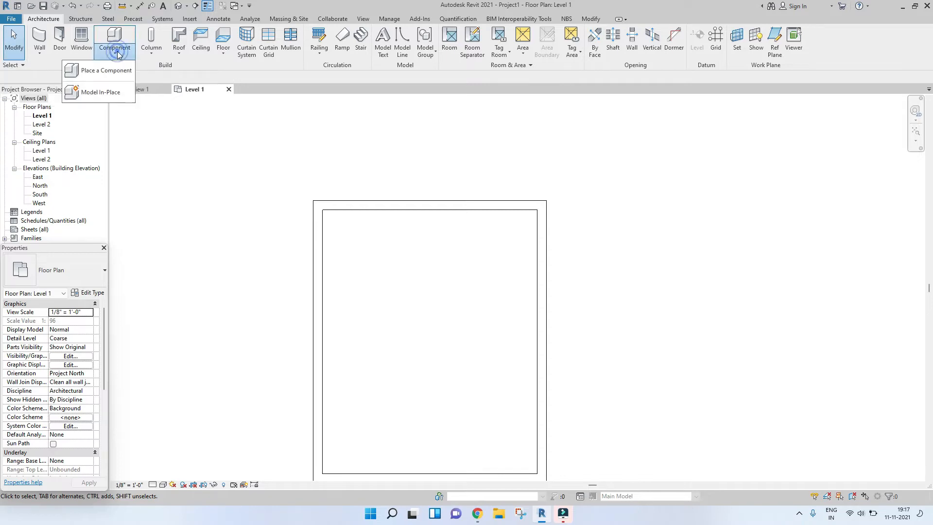
{"action": "left_click", "coordinate": [102, 93]}
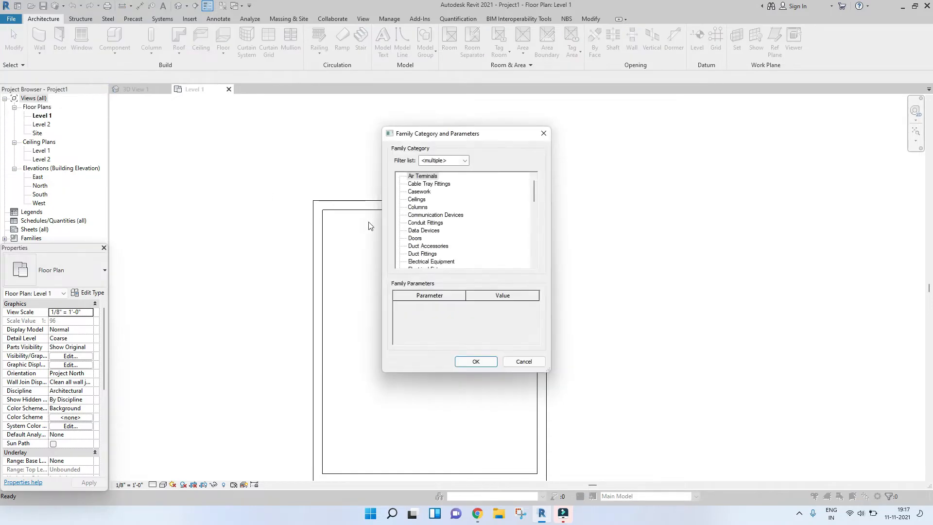
{"action": "scroll", "coordinate": [426, 257], "scroll_direction": "down", "scroll_amount": 7}
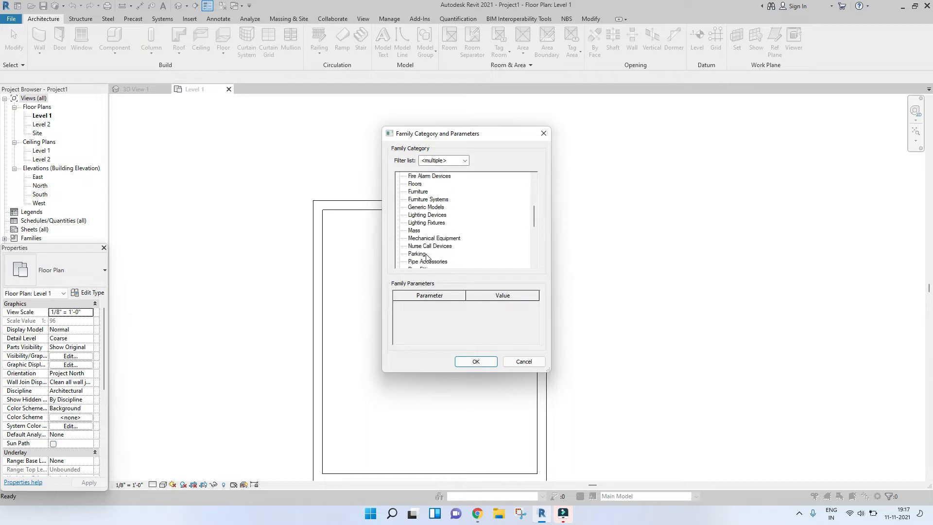
{"action": "scroll", "coordinate": [426, 258], "scroll_direction": "down", "scroll_amount": 5}
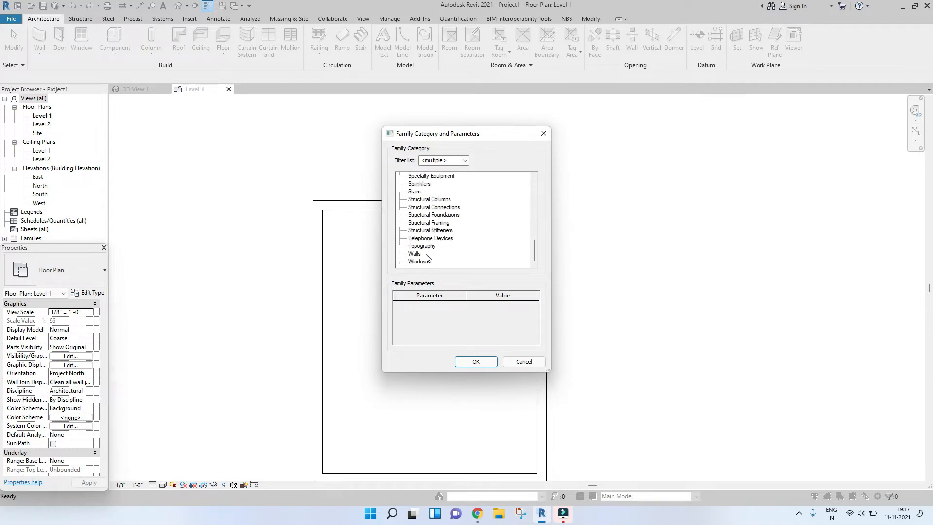
{"action": "scroll", "coordinate": [426, 258], "scroll_direction": "up", "scroll_amount": 1}
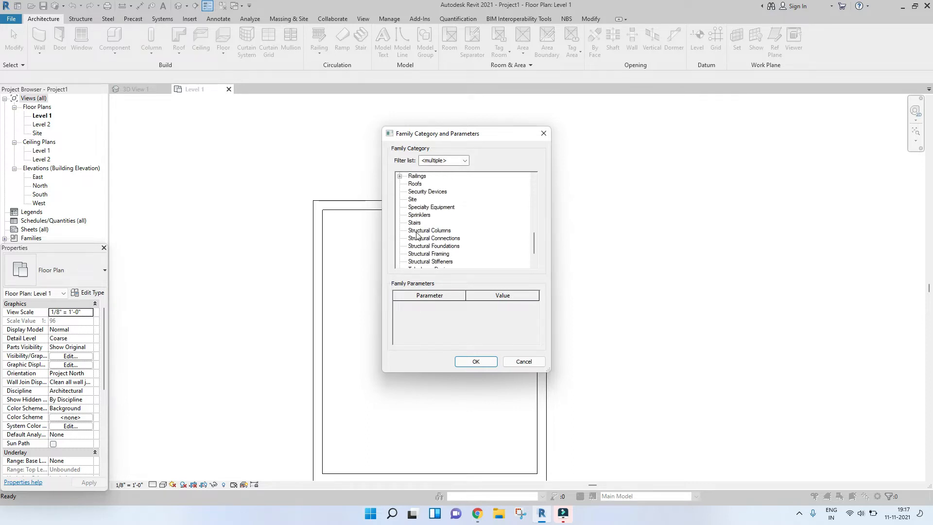
{"action": "scroll", "coordinate": [416, 225], "scroll_direction": "up", "scroll_amount": 2}
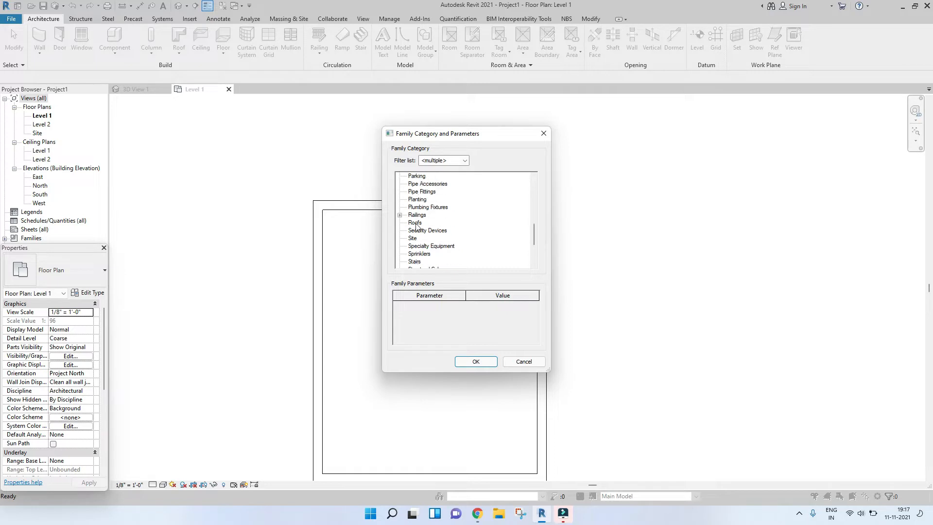
{"action": "scroll", "coordinate": [408, 232], "scroll_direction": "up", "scroll_amount": 6}
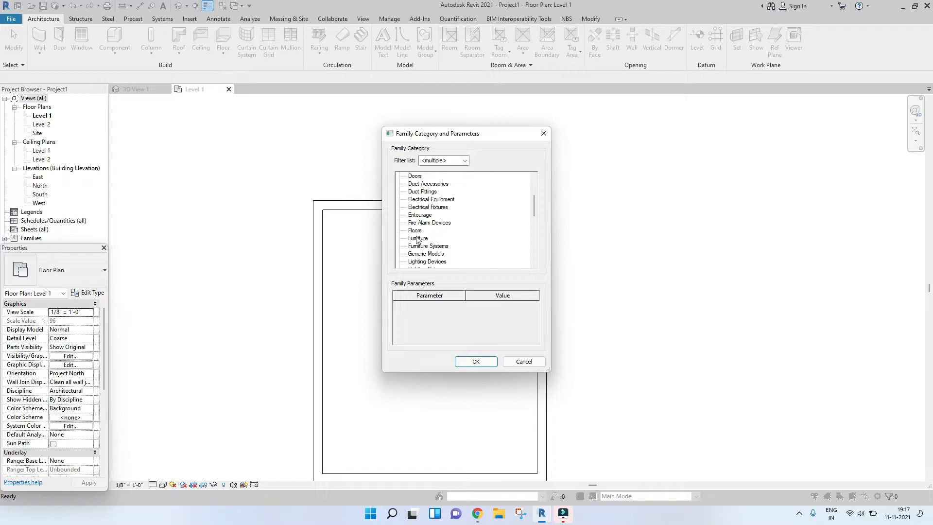
{"action": "scroll", "coordinate": [417, 256], "scroll_direction": "up", "scroll_amount": 3}
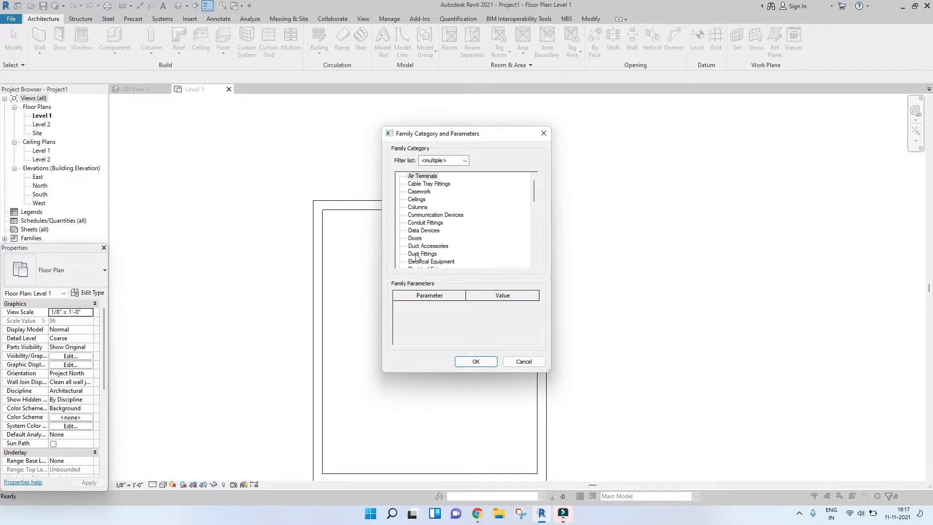
{"action": "double_click", "coordinate": [419, 192]}
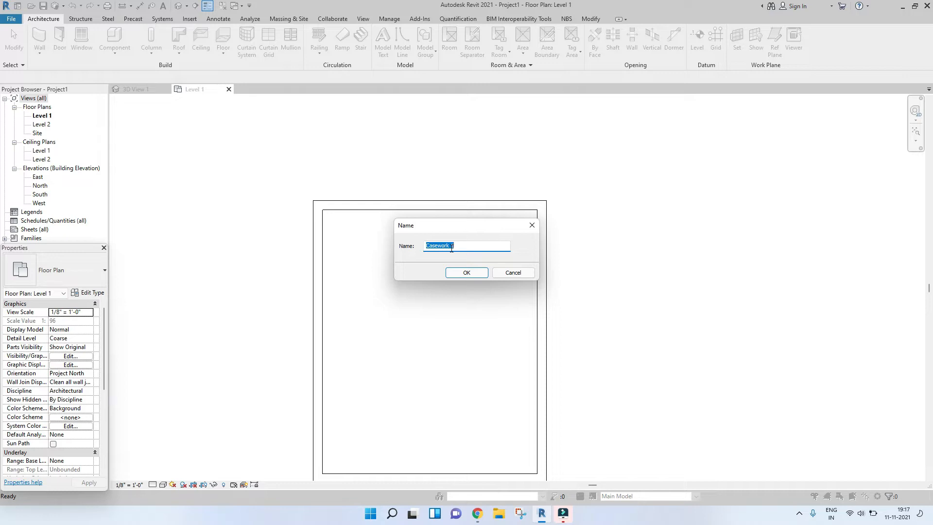
{"action": "left_click", "coordinate": [467, 272]}
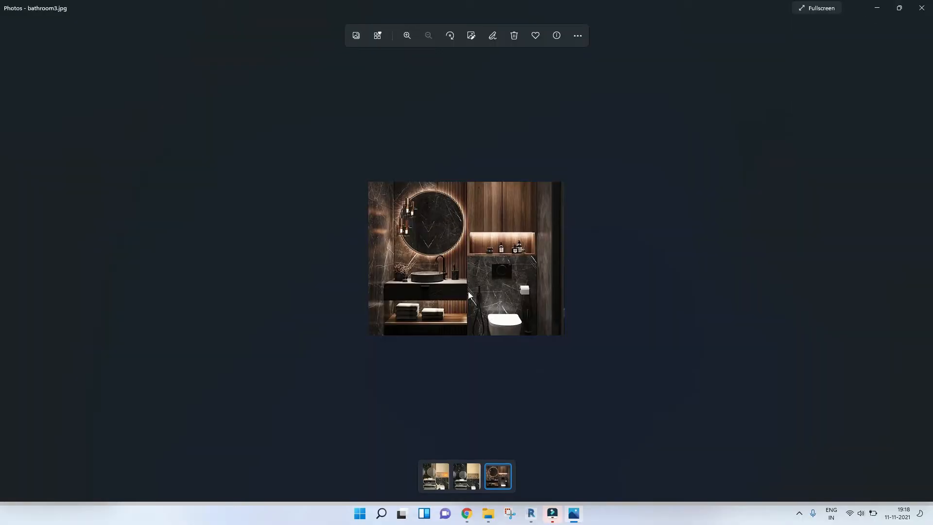
Examine the vanity in the bathroom3.jpg reference image and return to the Revit model.
{"action": "scroll", "coordinate": [468, 291], "scroll_direction": "up", "scroll_amount": 3}
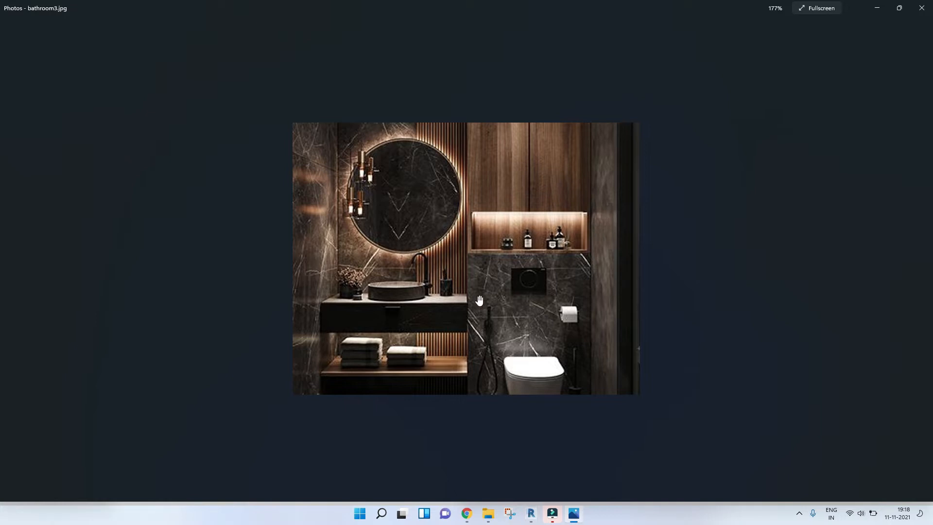
{"action": "left_click", "coordinate": [877, 5]}
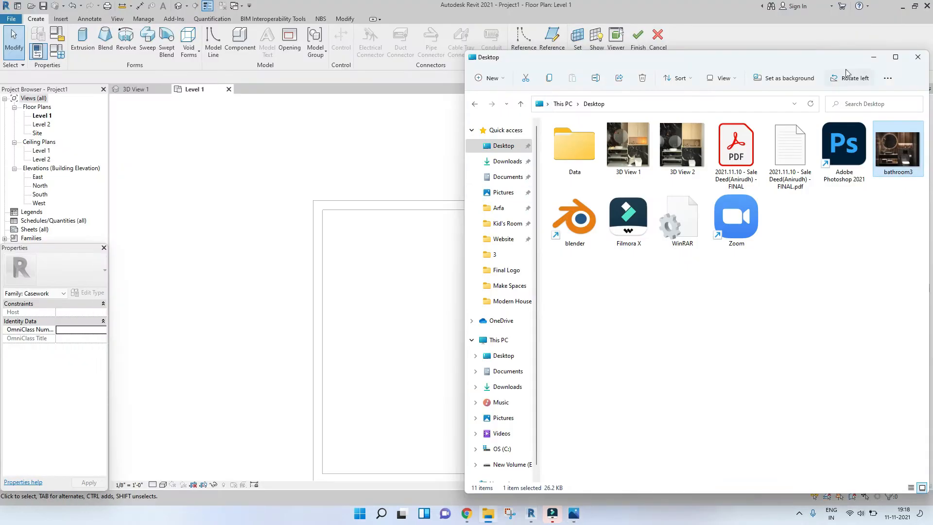
{"action": "left_click", "coordinate": [460, 299]}
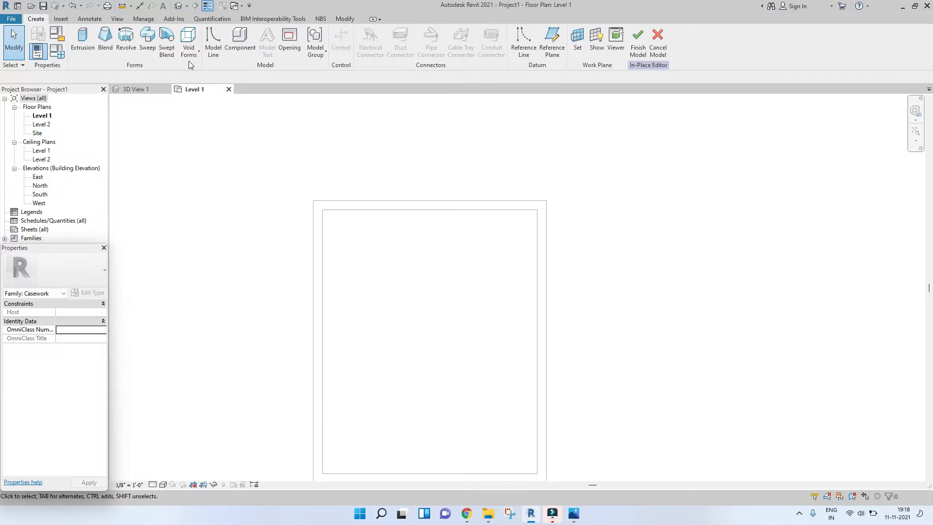
{"action": "left_click", "coordinate": [83, 40]}
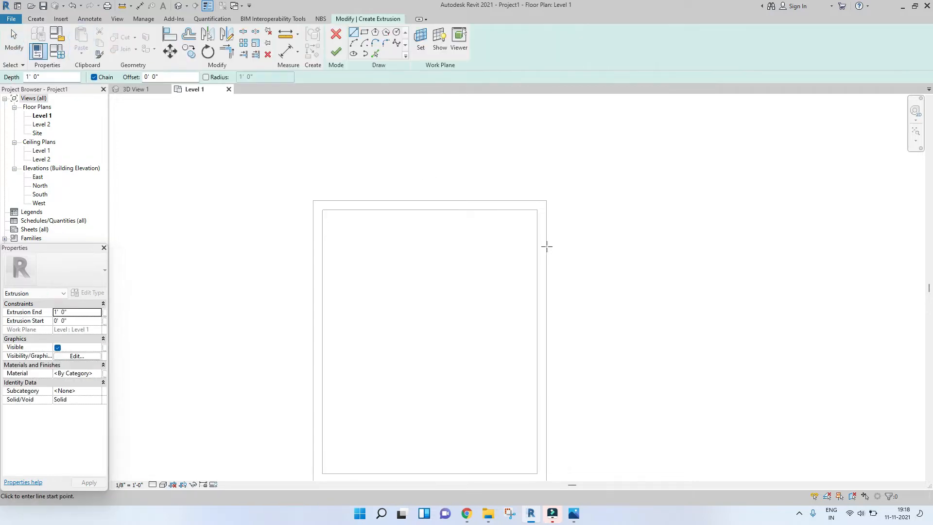
{"action": "scroll", "coordinate": [488, 231], "scroll_direction": "up", "scroll_amount": 2}
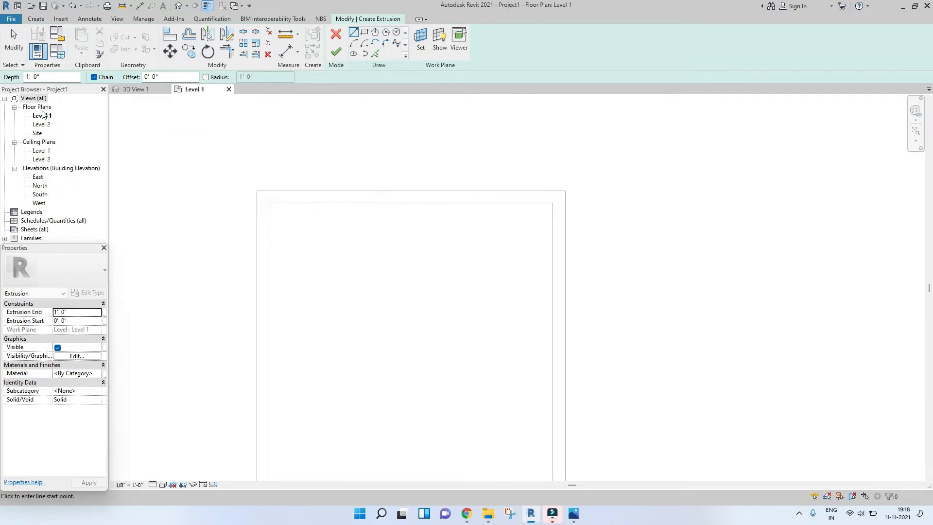
{"action": "key", "text": "Escape"}
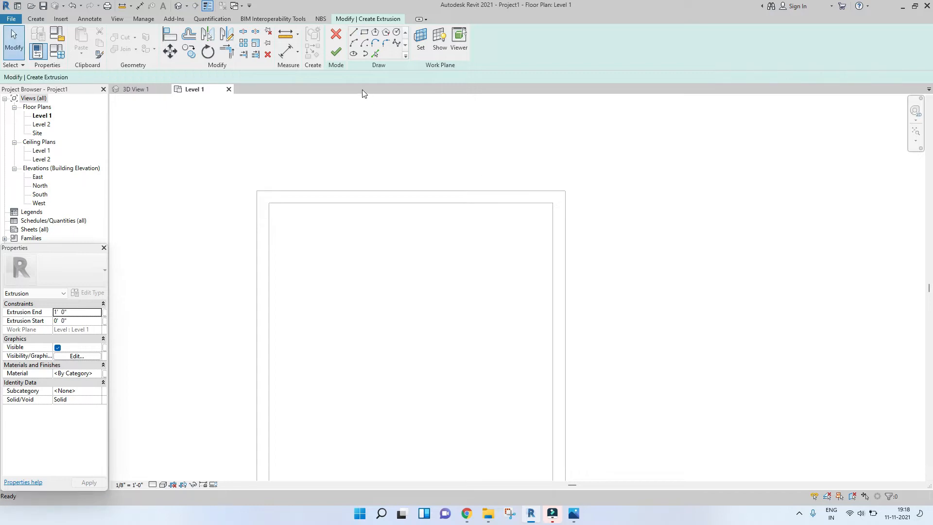
{"action": "left_click", "coordinate": [335, 52]}
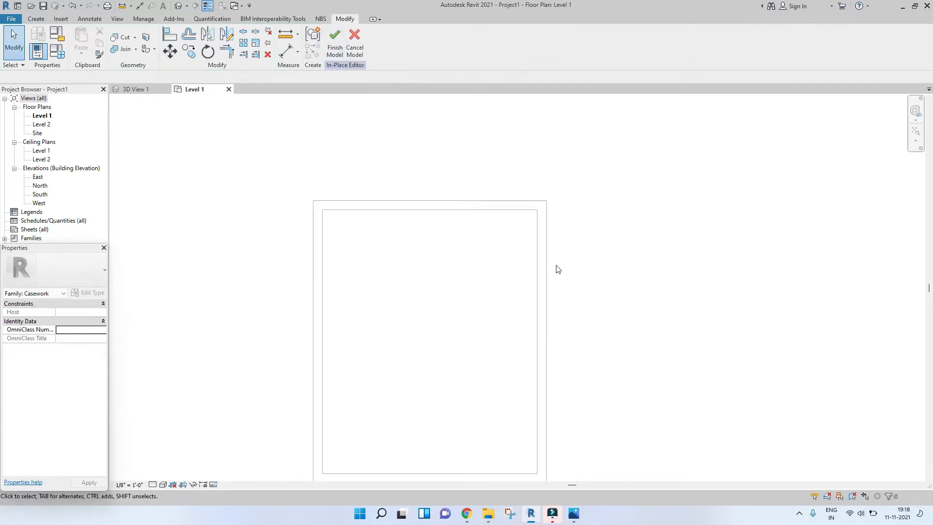
{"action": "left_click", "coordinate": [354, 48]}
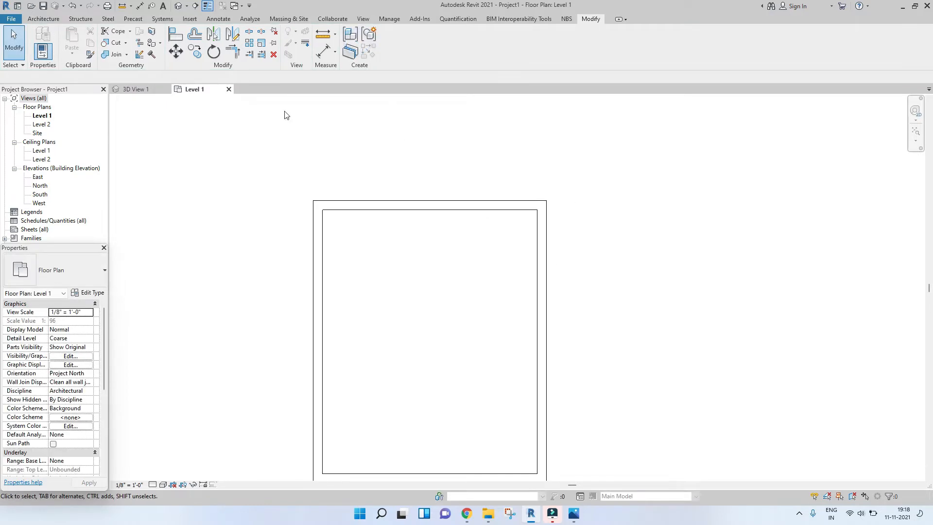
Cut a horizontal section through the whole room on the Level 1 plan and open its section view.
{"action": "left_click", "coordinate": [195, 6]}
{"action": "left_click", "coordinate": [255, 295]}
{"action": "left_click", "coordinate": [596, 299]}
{"action": "key", "text": "Escape"}
{"action": "double_click", "coordinate": [201, 245]}
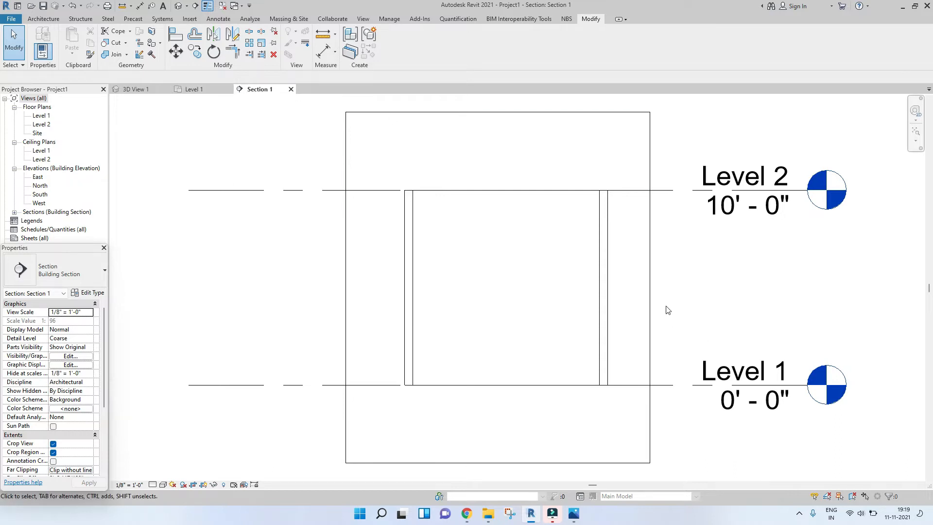
Create an in-place component in the Casework category from the section view, accepting the suggested name.
{"action": "middle_click_drag", "start_coordinate": [626, 299], "coordinate": [562, 298]}
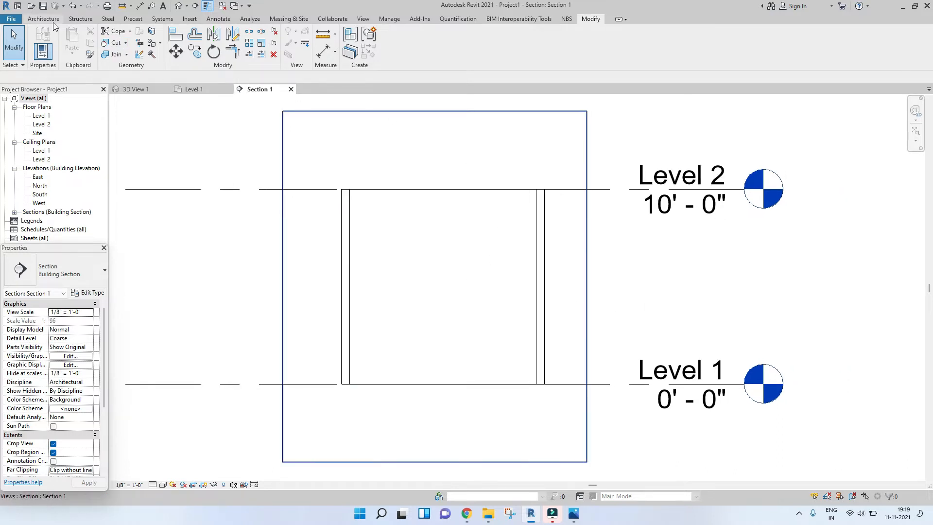
{"action": "left_click", "coordinate": [53, 20]}
{"action": "left_click", "coordinate": [114, 51]}
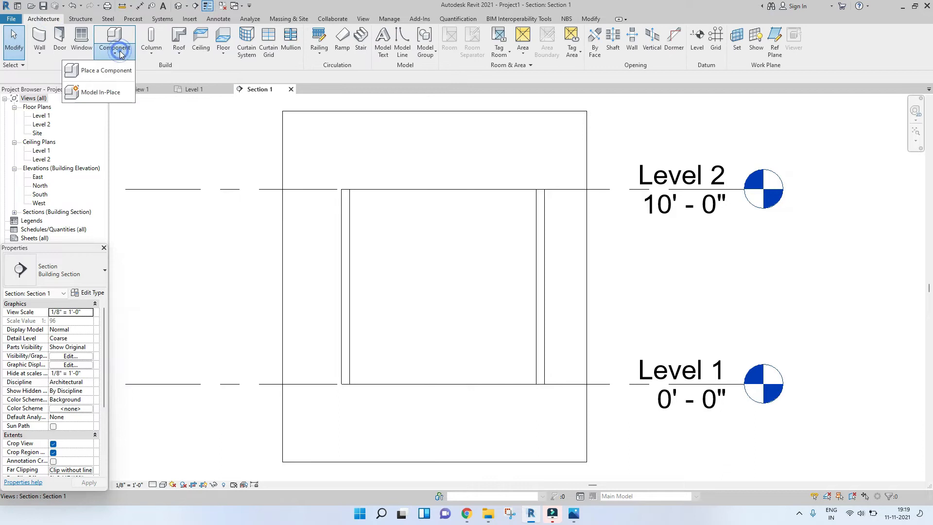
{"action": "left_click", "coordinate": [90, 92]}
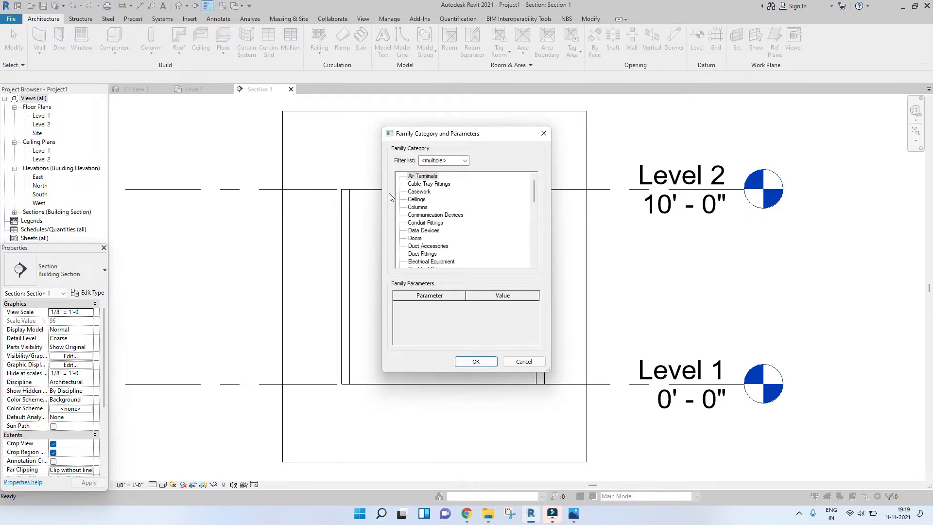
{"action": "double_click", "coordinate": [411, 194]}
{"action": "left_click", "coordinate": [476, 271]}
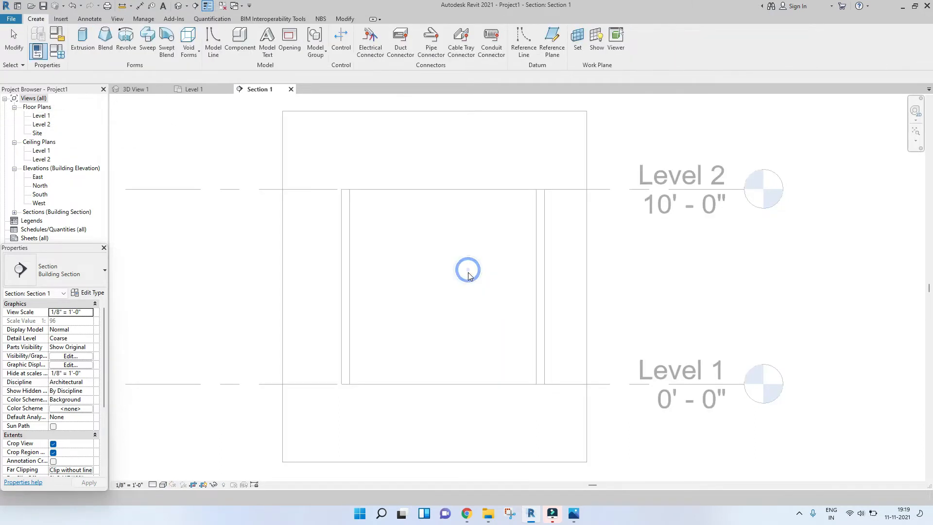
{"action": "middle_click_drag", "start_coordinate": [476, 280], "coordinate": [429, 264]}
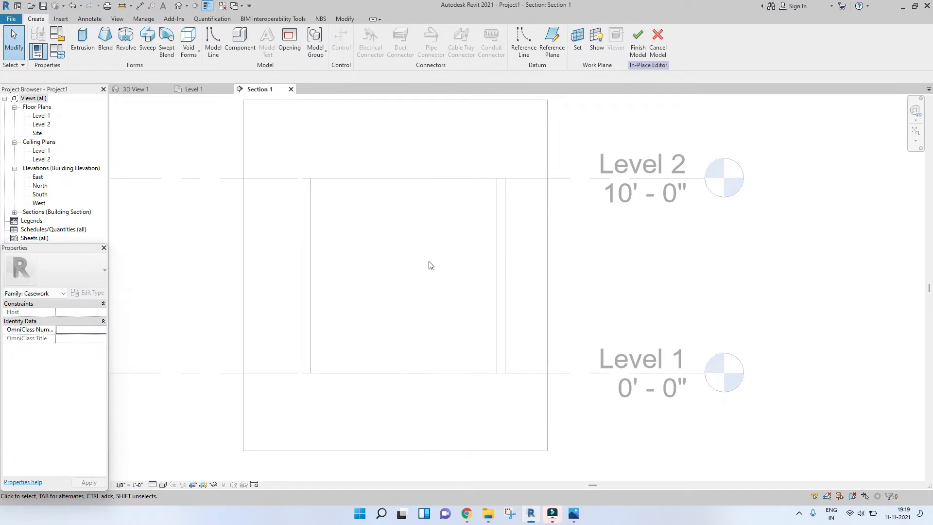
Start an extrusion on a picked work plane and try to sketch its profile in the section view.
{"action": "left_click", "coordinate": [83, 41]}
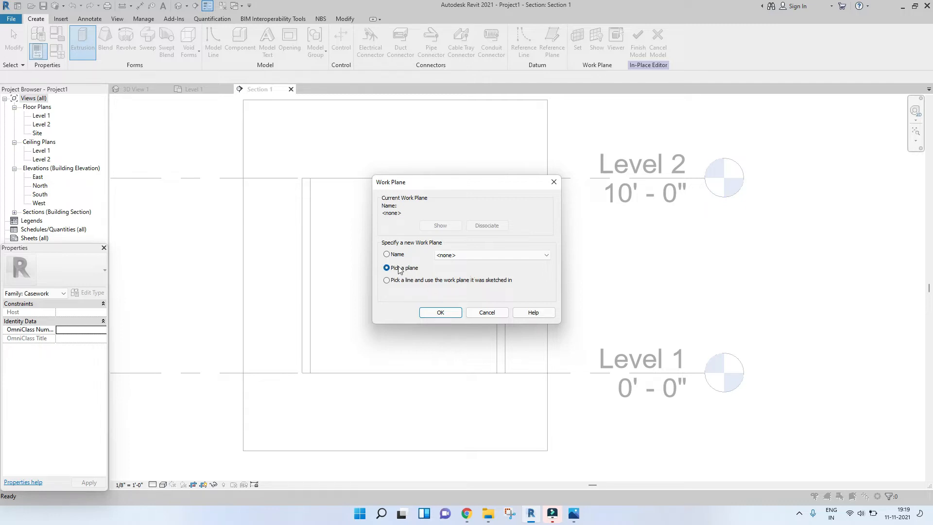
{"action": "left_click", "coordinate": [440, 311]}
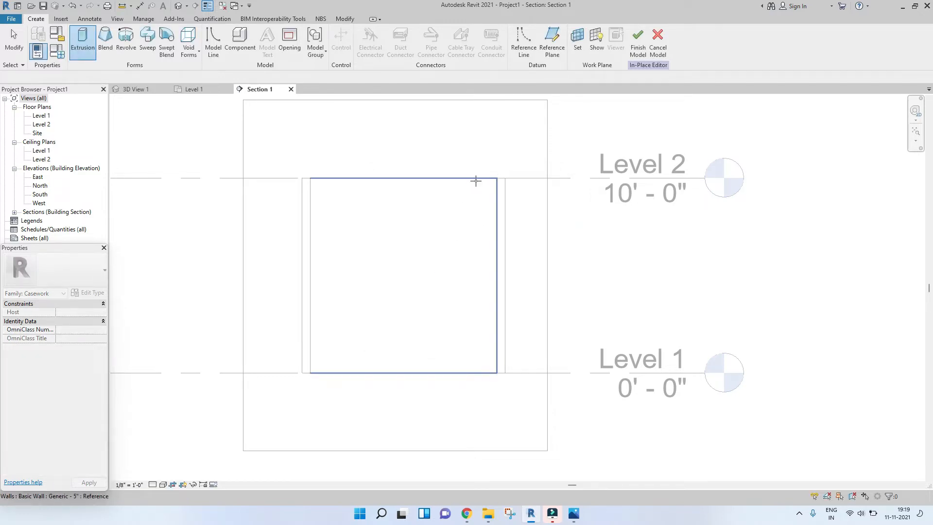
{"action": "left_click", "coordinate": [476, 181]}
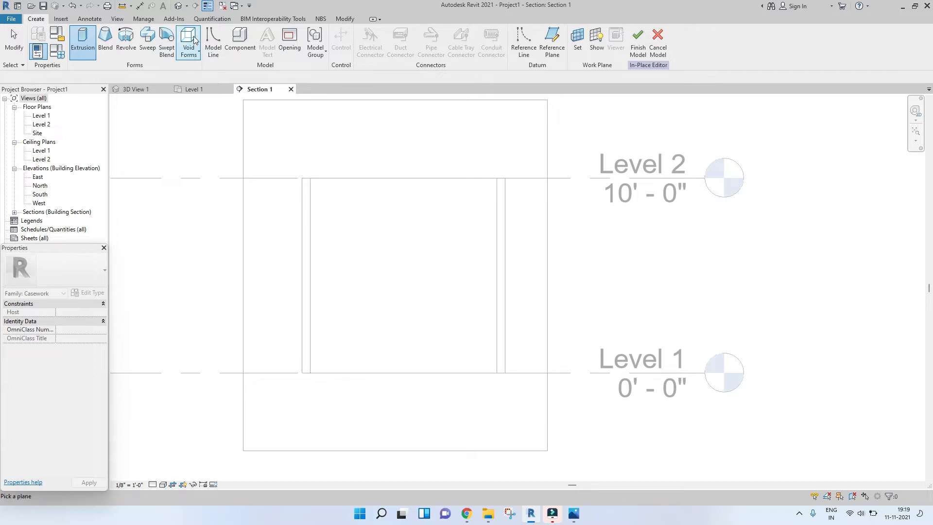
{"action": "left_click", "coordinate": [178, 5]}
{"action": "mouse_move", "coordinate": [524, 206]}
{"action": "middle_mouse_down", "text": "shift"}
{"action": "mouse_move", "coordinate": [589, 210]}
{"action": "mouse_move", "coordinate": [681, 193]}
{"action": "middle_mouse_up", "text": "shift"}
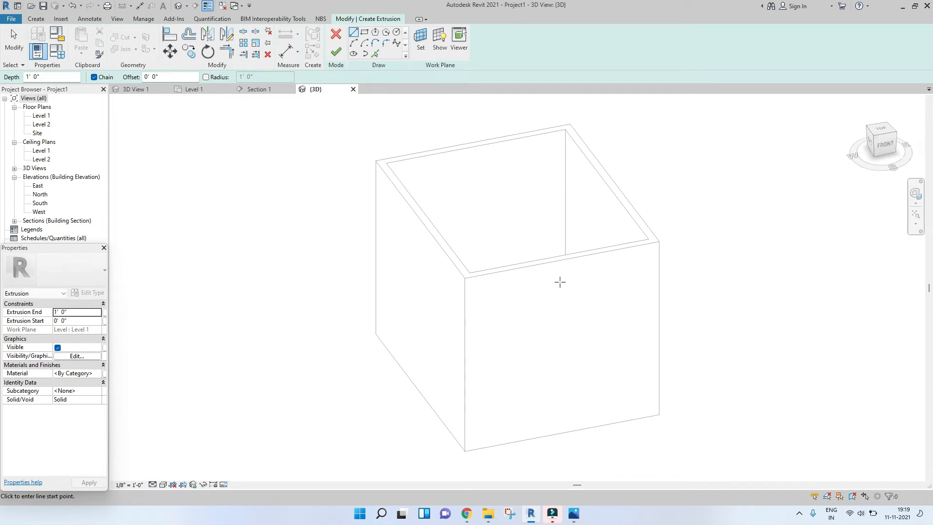
{"action": "left_click", "coordinate": [265, 90]}
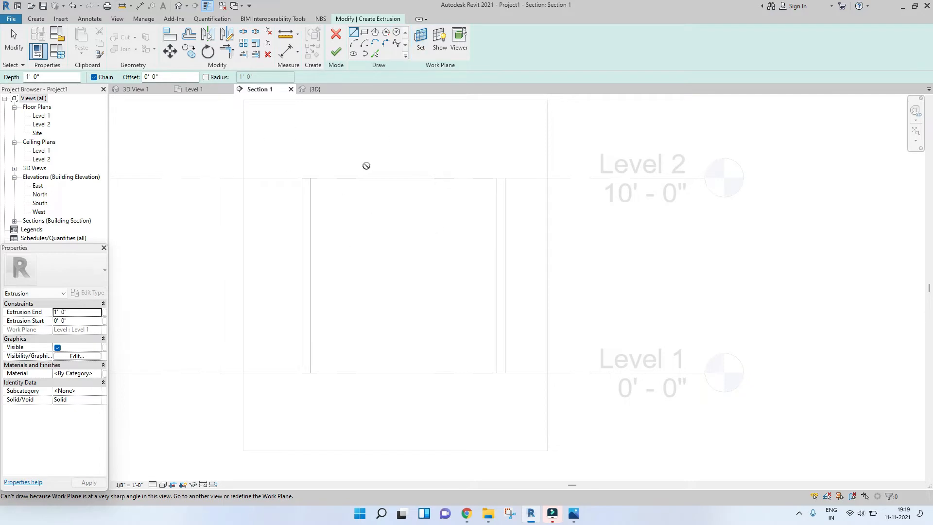
{"action": "left_click", "coordinate": [382, 192]}
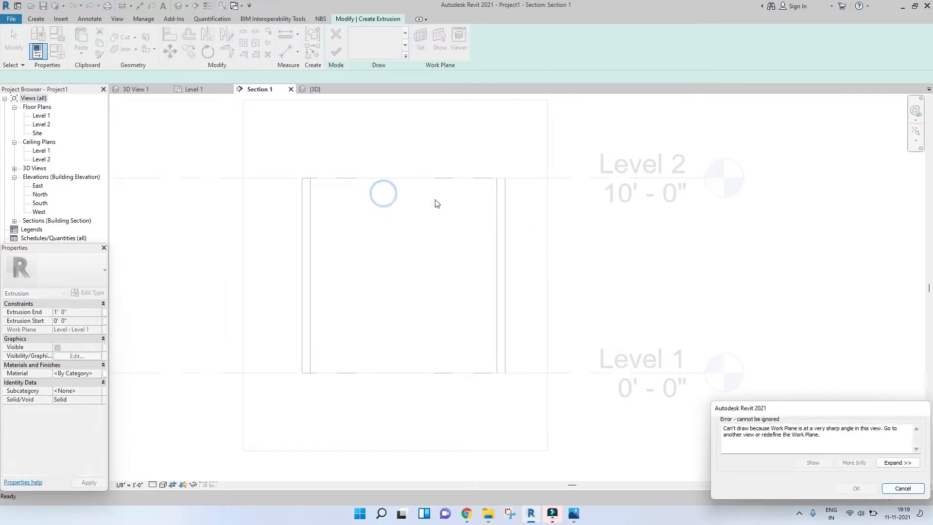
{"action": "left_click", "coordinate": [903, 488]}
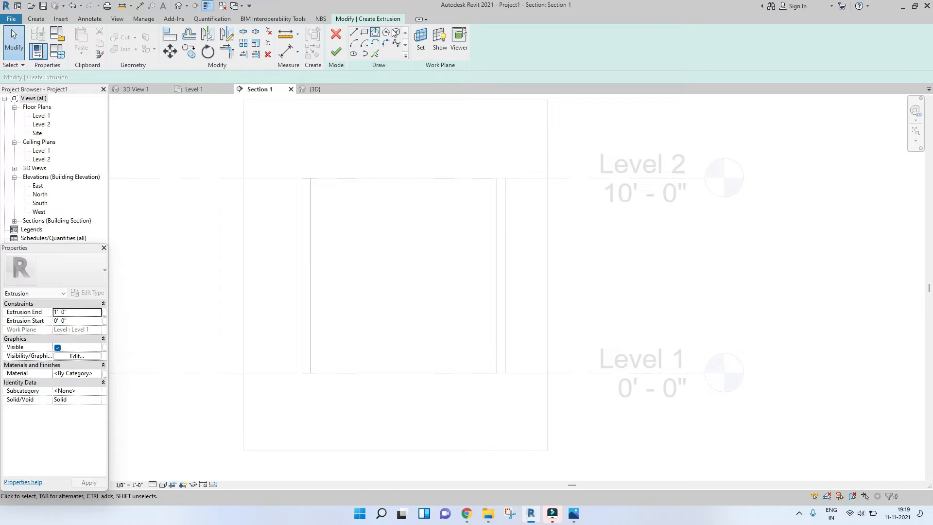
Reassign the extrusion's work plane by picking the face of the back wall in the section view.
{"action": "left_click", "coordinate": [421, 46]}
{"action": "left_click", "coordinate": [387, 267]}
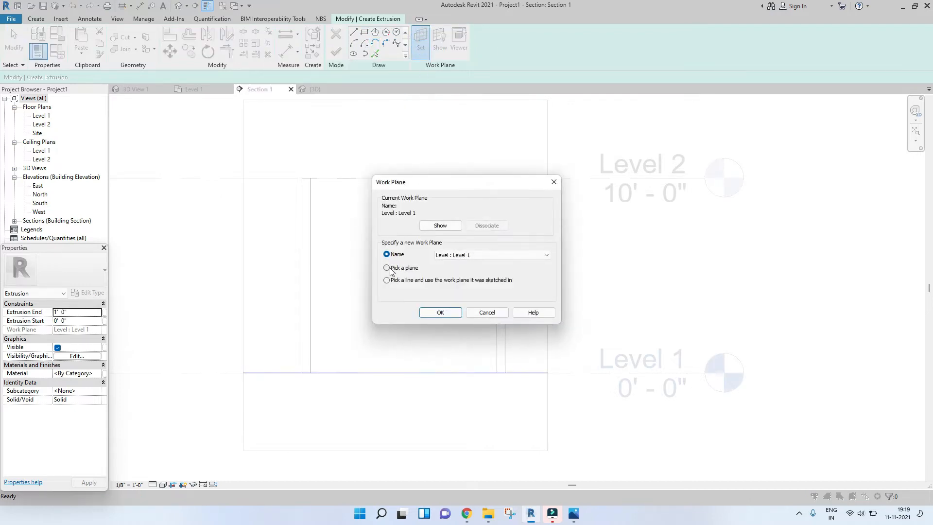
{"action": "left_click", "coordinate": [440, 313]}
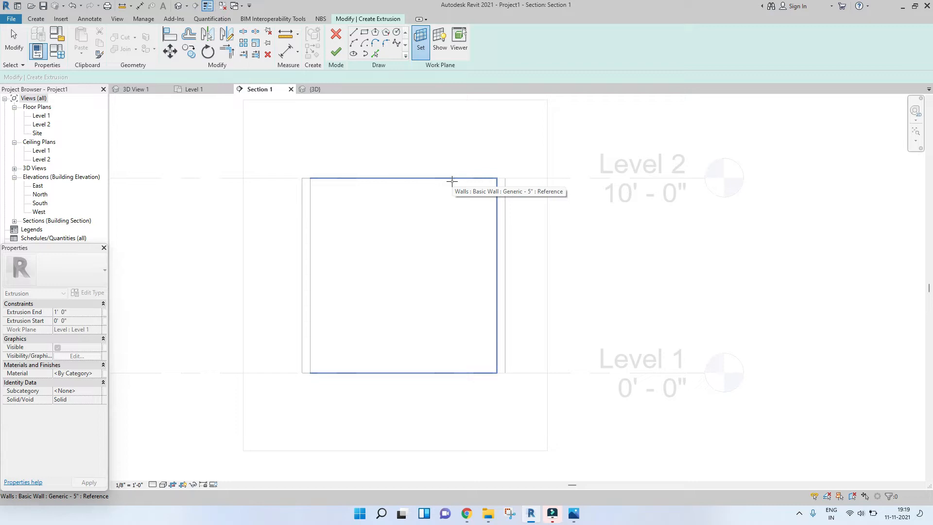
{"action": "left_click", "coordinate": [452, 181]}
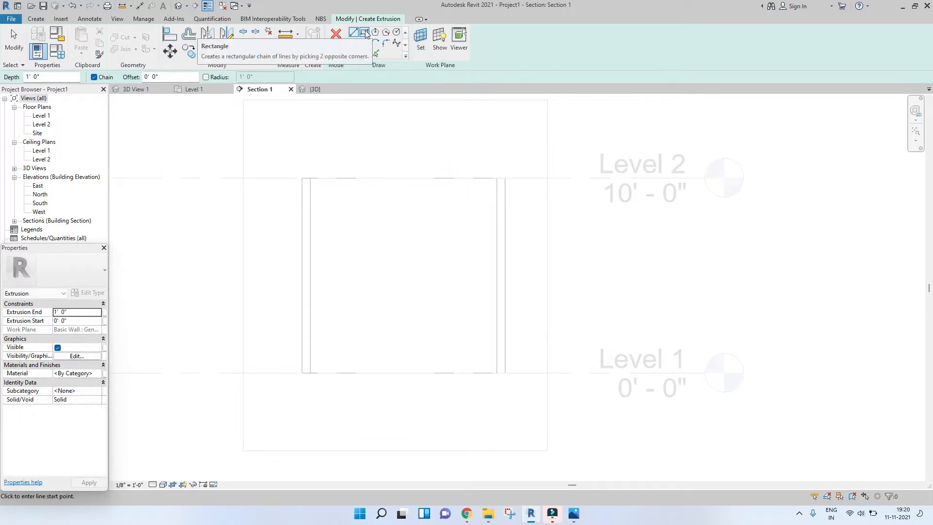
Sketch a rectangular profile against the right wall's inner face, spanning the full 10' height from Level 2 down to Level 1.
{"action": "left_click", "coordinate": [365, 33]}
{"action": "left_click", "coordinate": [494, 178]}
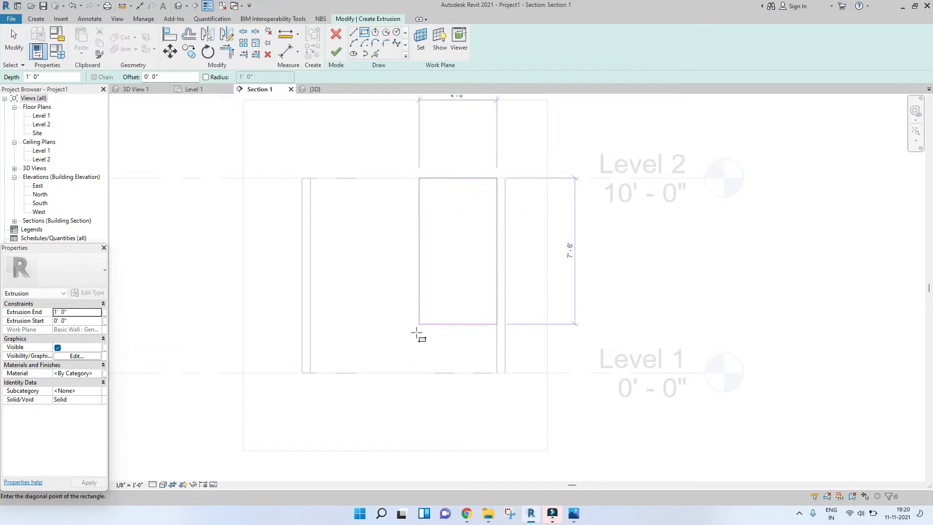
{"action": "left_click", "coordinate": [413, 372]}
{"action": "middle_click_drag", "start_coordinate": [481, 282], "coordinate": [475, 311]}
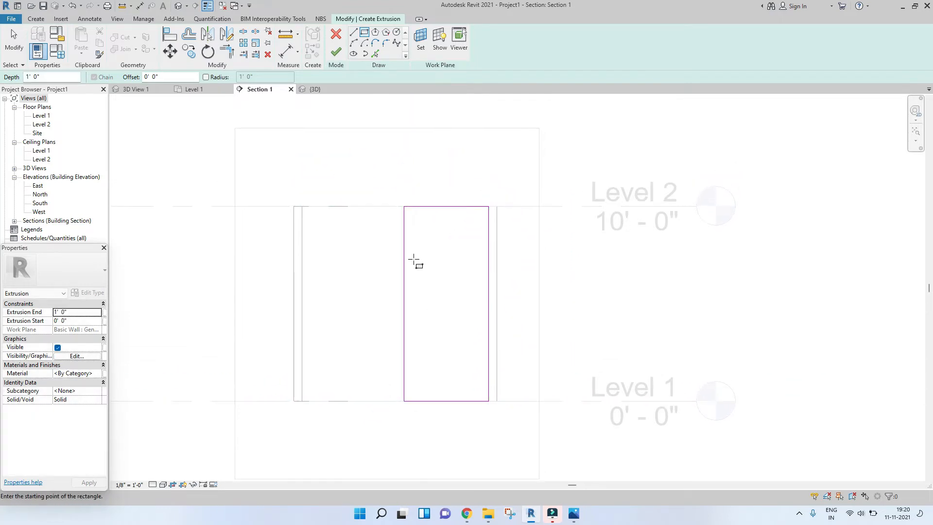
{"action": "key", "text": "Escape"}
Set the rectangular profile's width to 4' and finish the extrusion sketch.
{"action": "left_click", "coordinate": [401, 244]}
{"action": "scroll", "coordinate": [428, 187], "scroll_direction": "up", "scroll_amount": 2}
{"action": "left_click", "coordinate": [466, 161]}
{"action": "type", "text": "4"}
{"action": "key", "text": "Return"}
{"action": "scroll", "coordinate": [466, 158], "scroll_direction": "down", "scroll_amount": 2}
{"action": "mouse_move", "coordinate": [472, 297]}
{"action": "middle_mouse_down"}
{"action": "mouse_move", "coordinate": [456, 261]}
{"action": "mouse_move", "coordinate": [440, 283]}
{"action": "middle_mouse_up"}
{"action": "left_click", "coordinate": [434, 276]}
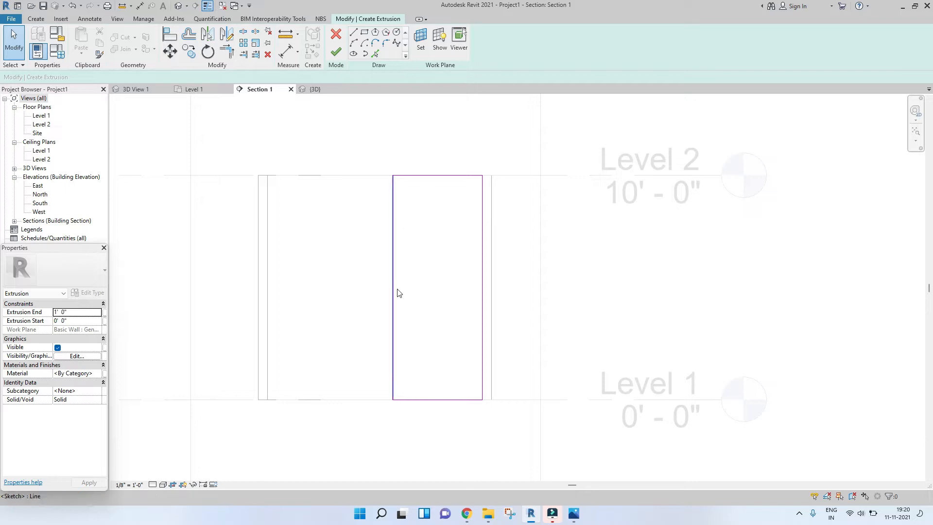
{"action": "left_click", "coordinate": [339, 50]}
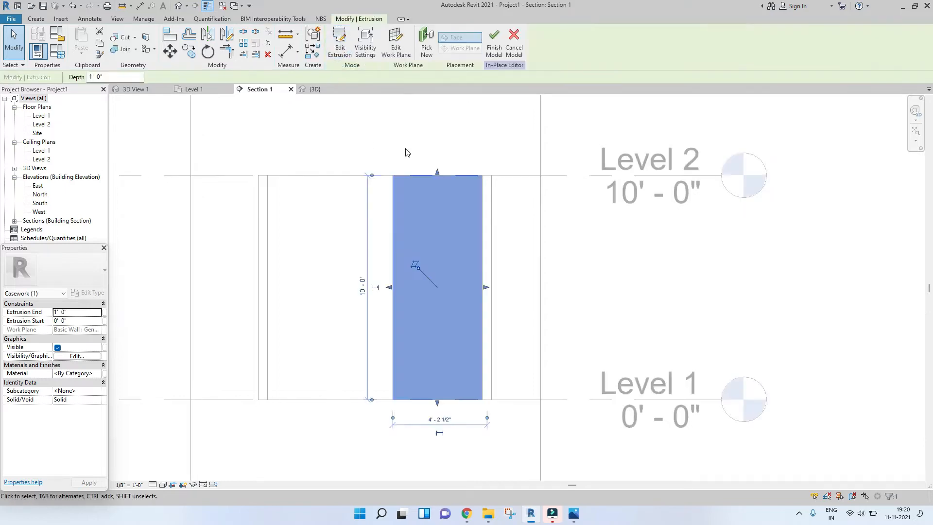
Set the casework block's Extrusion End to 2' 0" in the 3D view.
{"action": "scroll", "coordinate": [305, 146], "scroll_direction": "down", "scroll_amount": 2}
{"action": "left_click", "coordinate": [315, 89]}
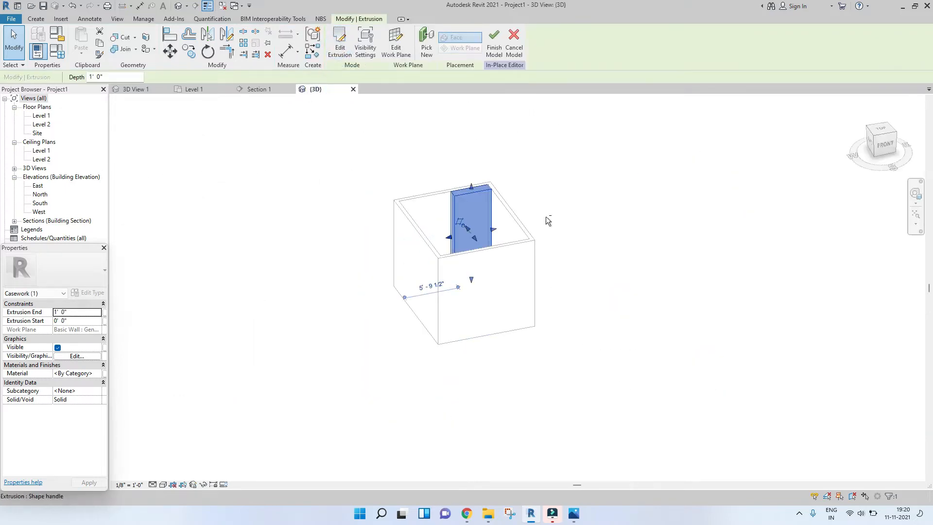
{"action": "left_click", "coordinate": [609, 217]}
{"action": "middle_click_drag", "start_coordinate": [608, 217], "coordinate": [527, 203], "text": "shift"}
{"action": "left_click", "coordinate": [464, 190]}
{"action": "middle_click_drag", "start_coordinate": [464, 189], "coordinate": [475, 240], "text": "shift"}
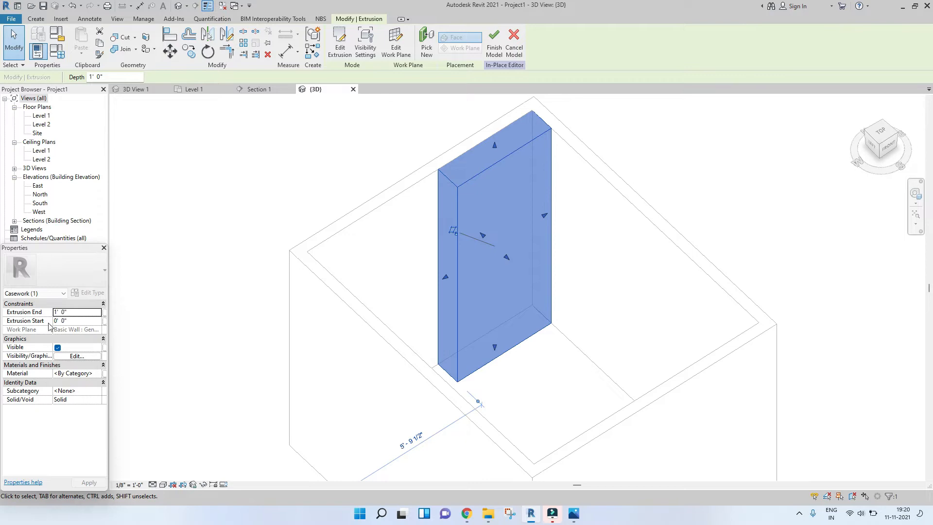
{"action": "scroll", "coordinate": [369, 204], "scroll_direction": "up", "scroll_amount": 3}
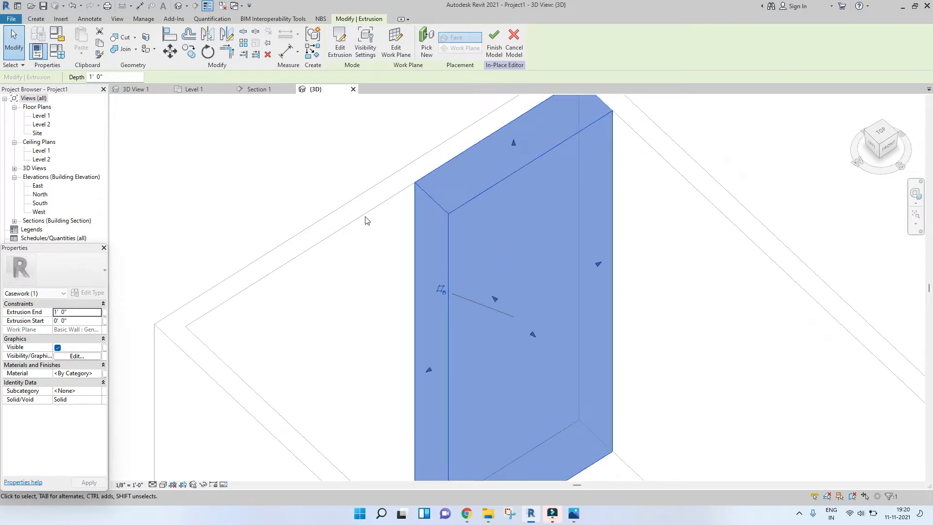
{"action": "scroll", "coordinate": [382, 225], "scroll_direction": "down", "scroll_amount": 4}
{"action": "left_click_drag", "start_coordinate": [481, 303], "coordinate": [495, 317]}
{"action": "left_click", "coordinate": [90, 312]}
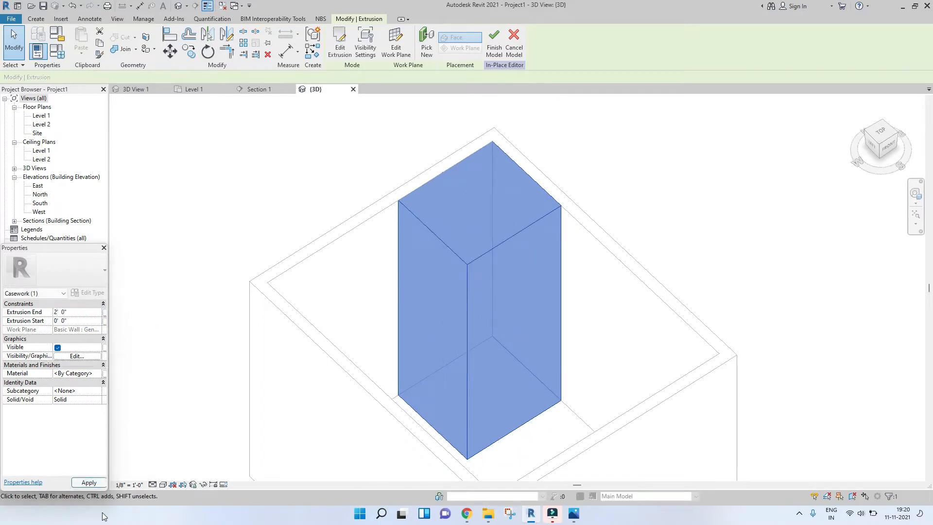
{"action": "left_click", "coordinate": [96, 484]}
Pull the casework block's front face back in the top view to a depth of about 1' 6".
{"action": "left_click", "coordinate": [354, 178]}
{"action": "middle_click_drag", "start_coordinate": [354, 178], "coordinate": [406, 181], "text": "shift"}
{"action": "left_click", "coordinate": [406, 181]}
{"action": "scroll", "coordinate": [405, 188], "scroll_direction": "up", "scroll_amount": 2}
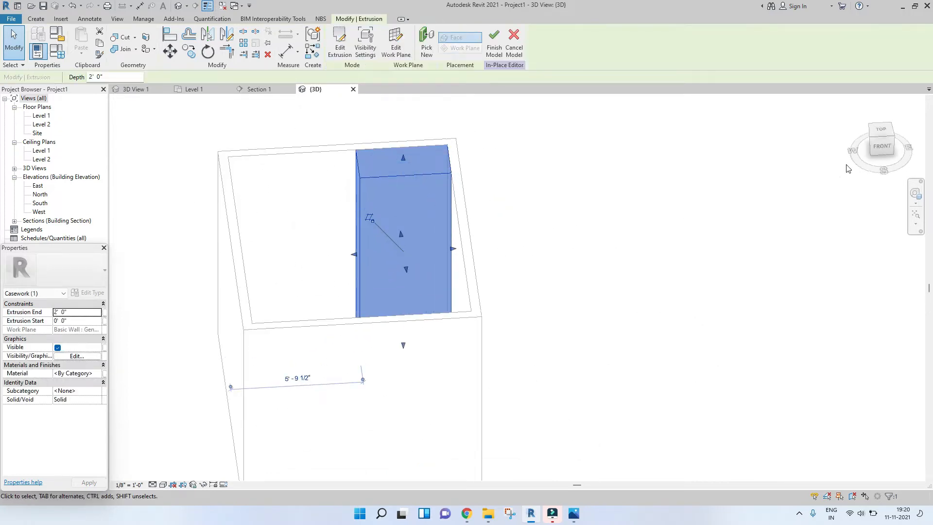
{"action": "left_click", "coordinate": [884, 131]}
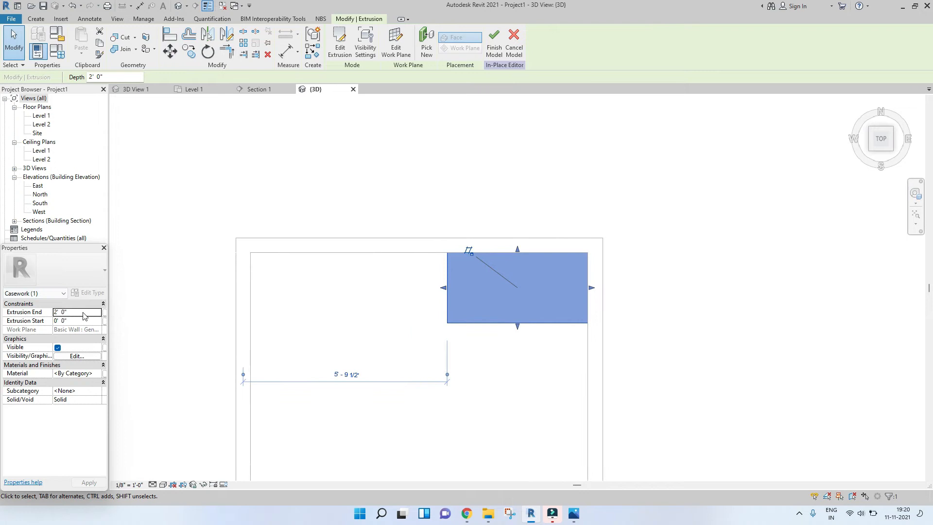
{"action": "left_click_drag", "start_coordinate": [518, 327], "coordinate": [517, 311]}
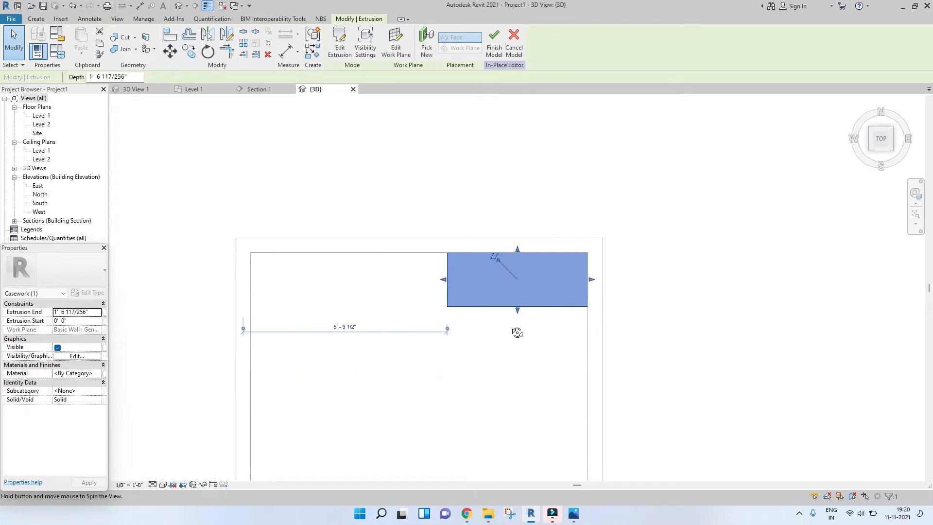
{"action": "middle_click_drag", "start_coordinate": [508, 362], "coordinate": [496, 186], "text": "shift"}
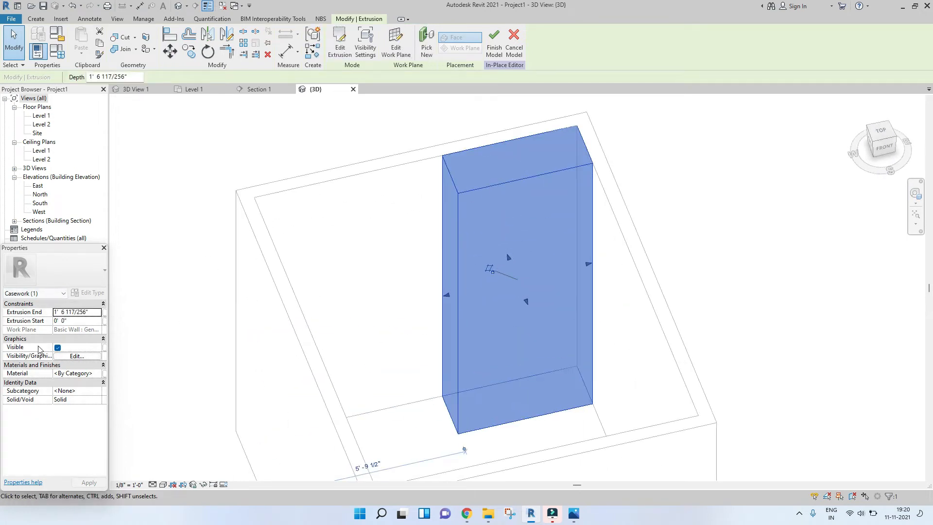
{"action": "left_click", "coordinate": [97, 373]}
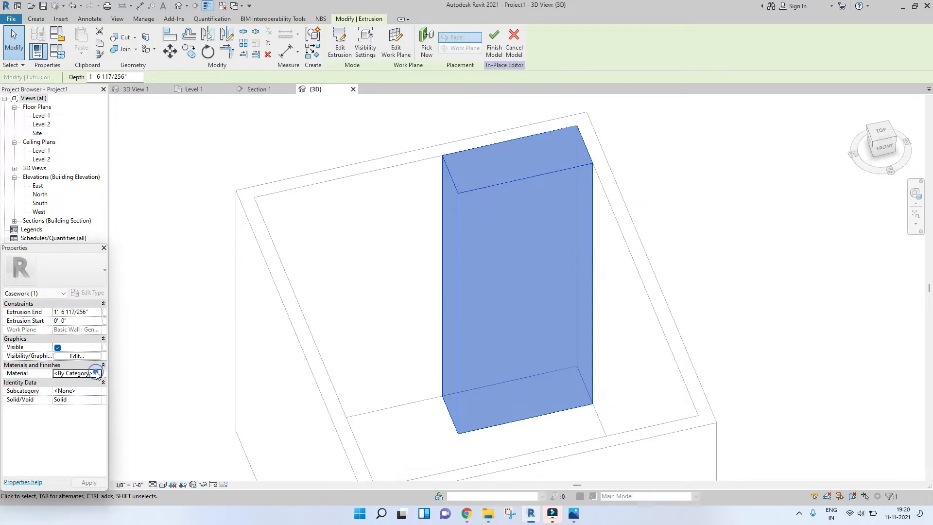
{"action": "left_click", "coordinate": [98, 374]}
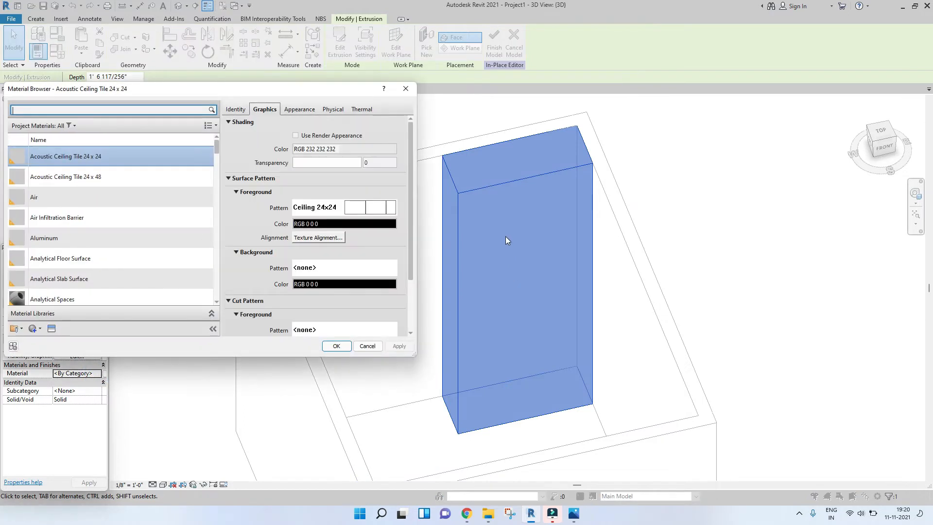
{"action": "left_click", "coordinate": [408, 89]}
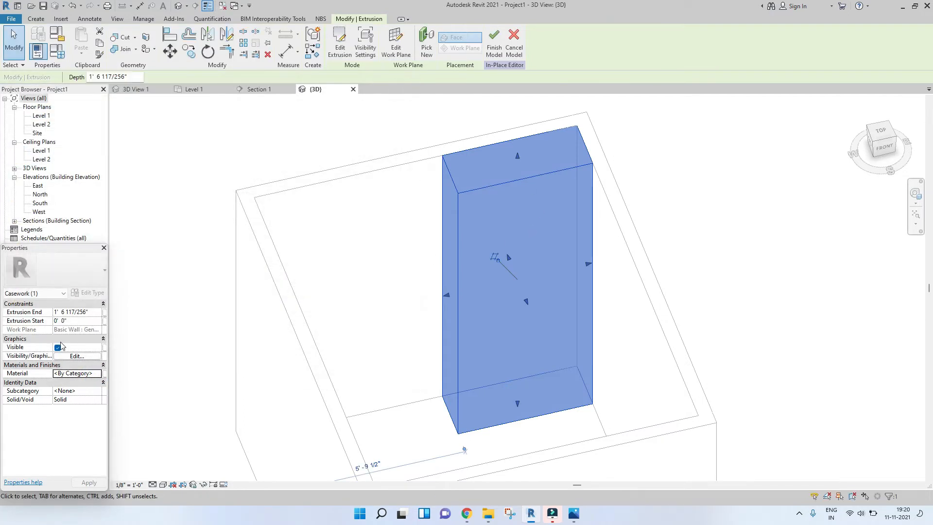
Restore the casework block's depth by setting its Extrusion End to 2' 0", and deselect it.
{"action": "left_click", "coordinate": [97, 311]}
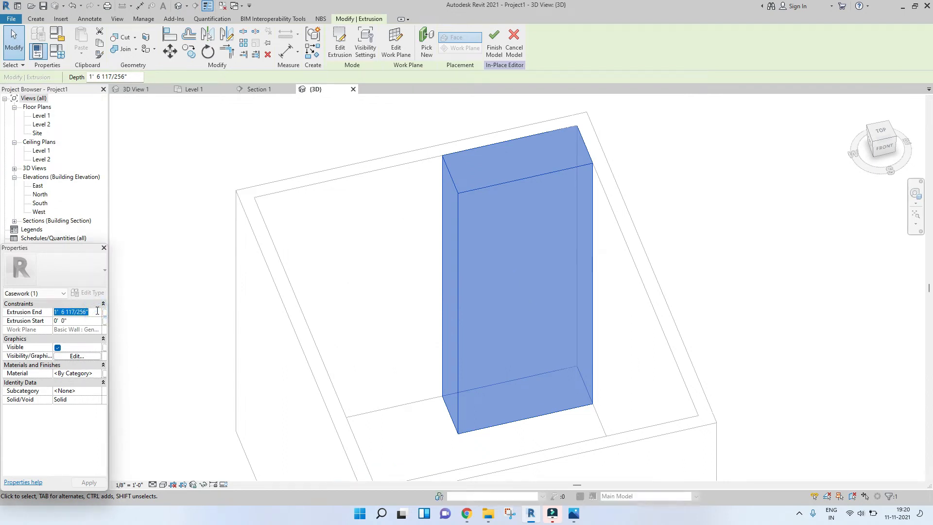
{"action": "left_click", "coordinate": [89, 482]}
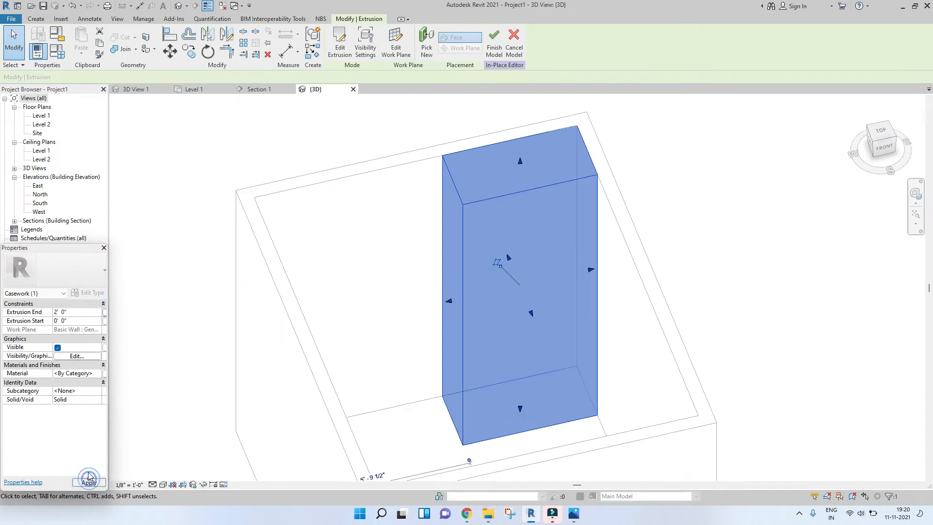
{"action": "left_click", "coordinate": [685, 200]}
{"action": "middle_click_drag", "start_coordinate": [611, 216], "coordinate": [545, 170], "text": "shift"}
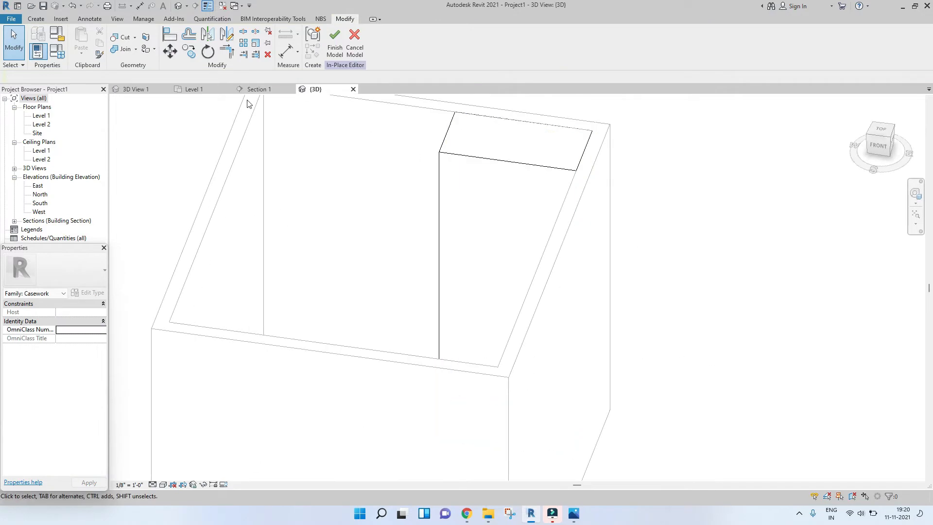
Consult the bathroom3.jpg reference image and finish the in-place casework model from the section view.
{"action": "left_click", "coordinate": [258, 88]}
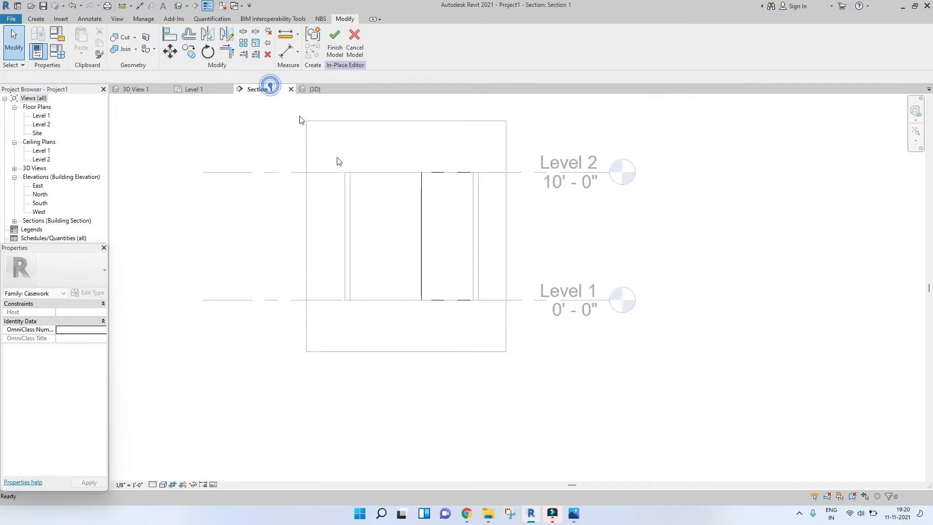
{"action": "left_click", "coordinate": [579, 520]}
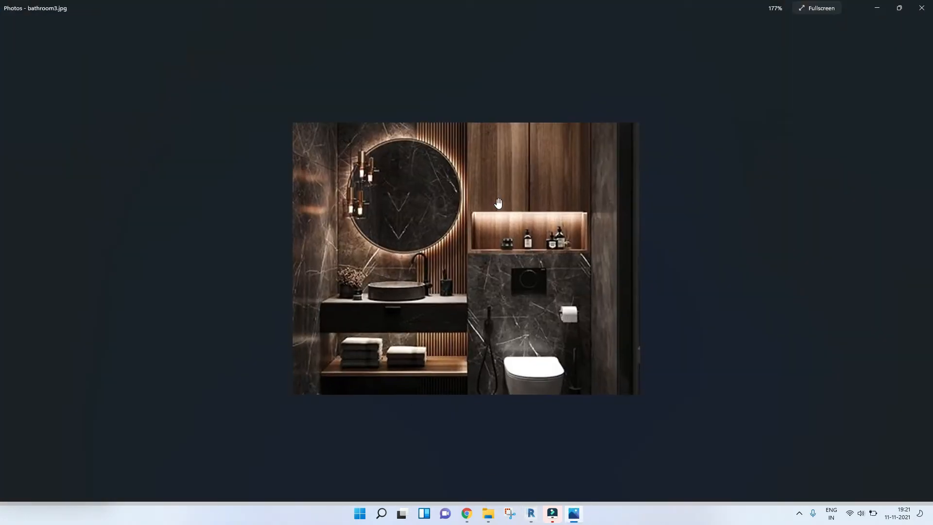
{"action": "scroll", "coordinate": [530, 207], "scroll_direction": "up", "scroll_amount": 1}
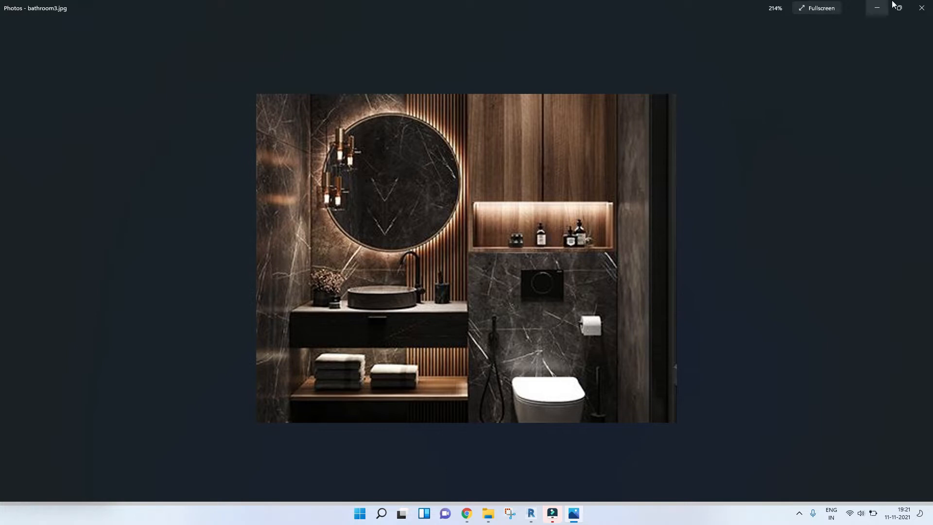
{"action": "left_click", "coordinate": [877, 9]}
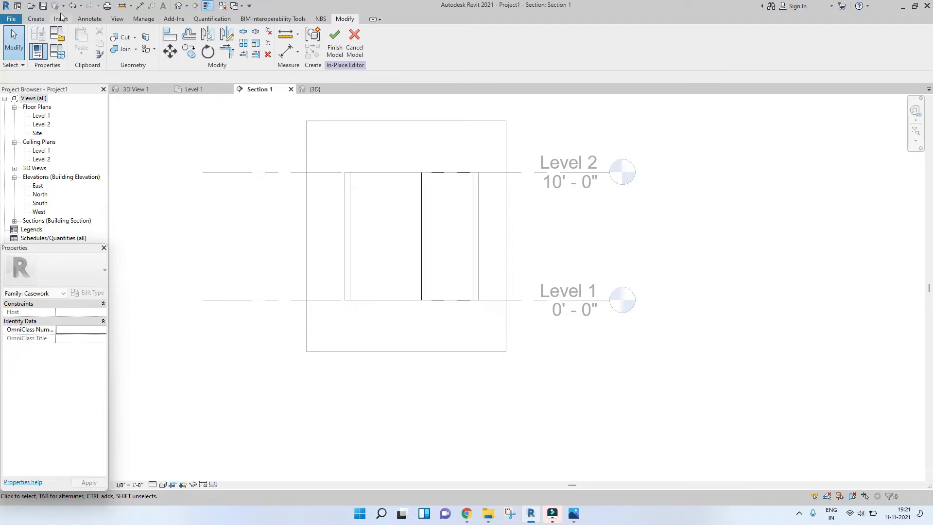
{"action": "left_click", "coordinate": [422, 191]}
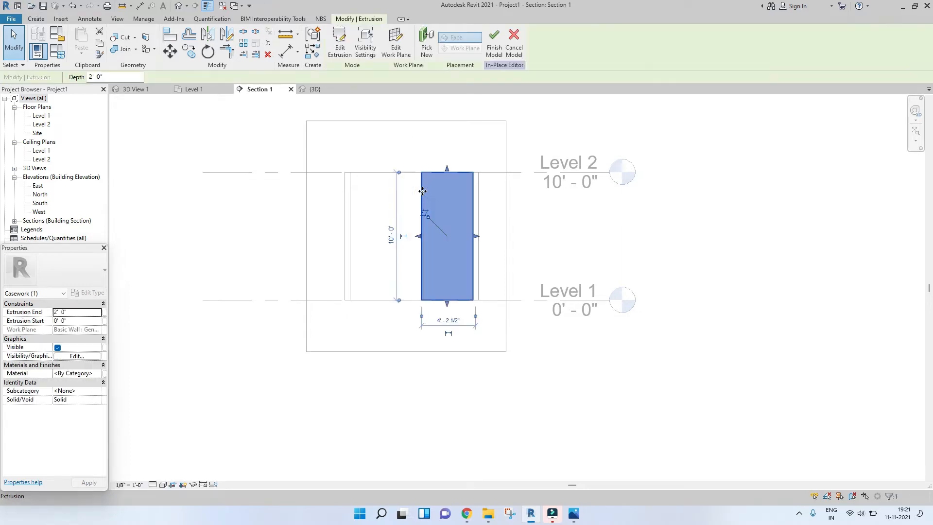
{"action": "scroll", "coordinate": [422, 191], "scroll_direction": "up", "scroll_amount": 3}
{"action": "left_click", "coordinate": [431, 137]}
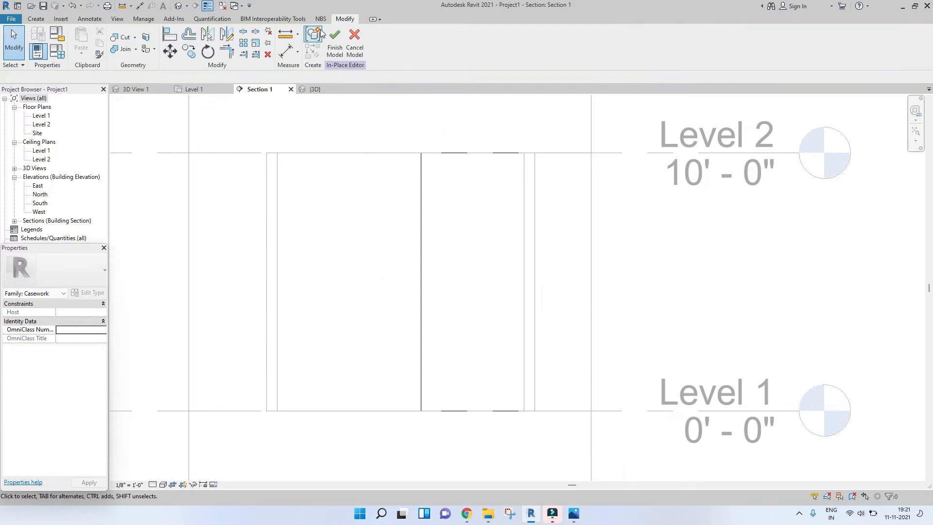
{"action": "left_click", "coordinate": [335, 41]}
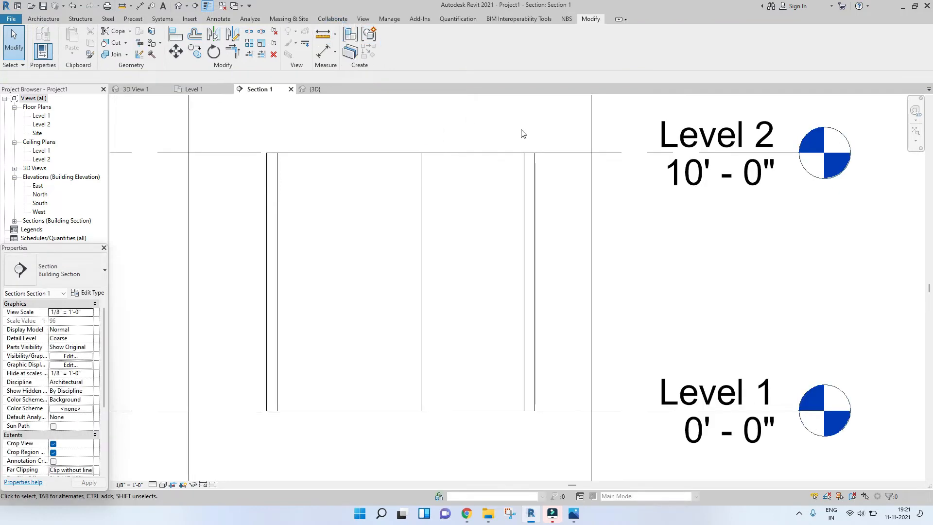
Edit the casework block in place and start a Void Extrusion with the block's front face picked as the work plane.
{"action": "left_click", "coordinate": [417, 195]}
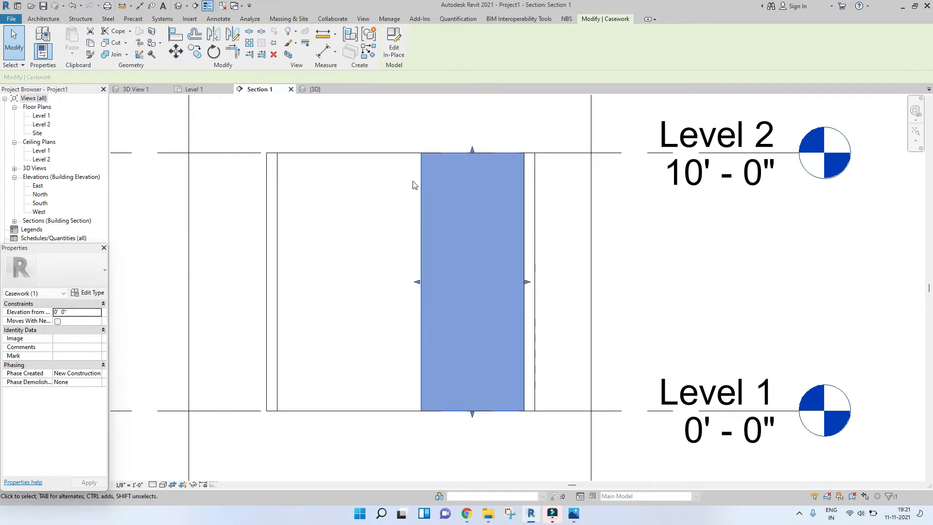
{"action": "left_click", "coordinate": [396, 52]}
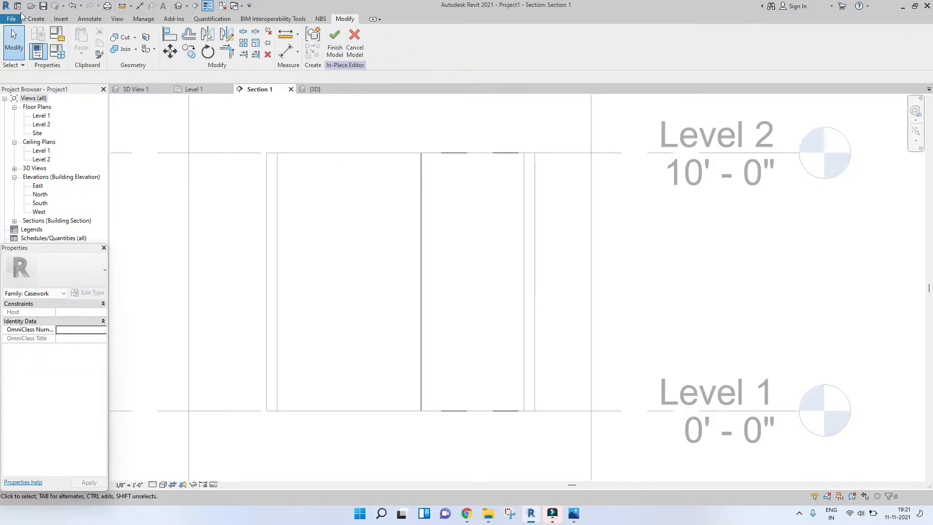
{"action": "left_click", "coordinate": [35, 18]}
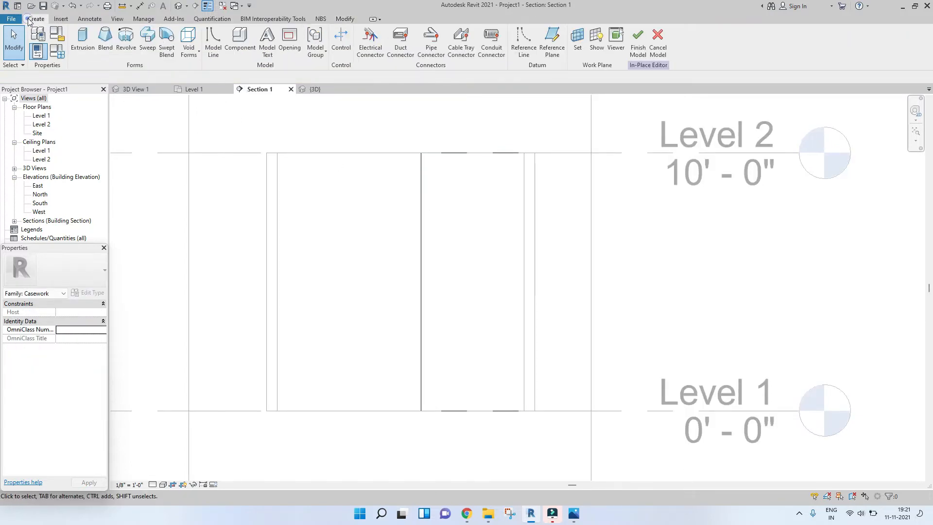
{"action": "left_click", "coordinate": [192, 51]}
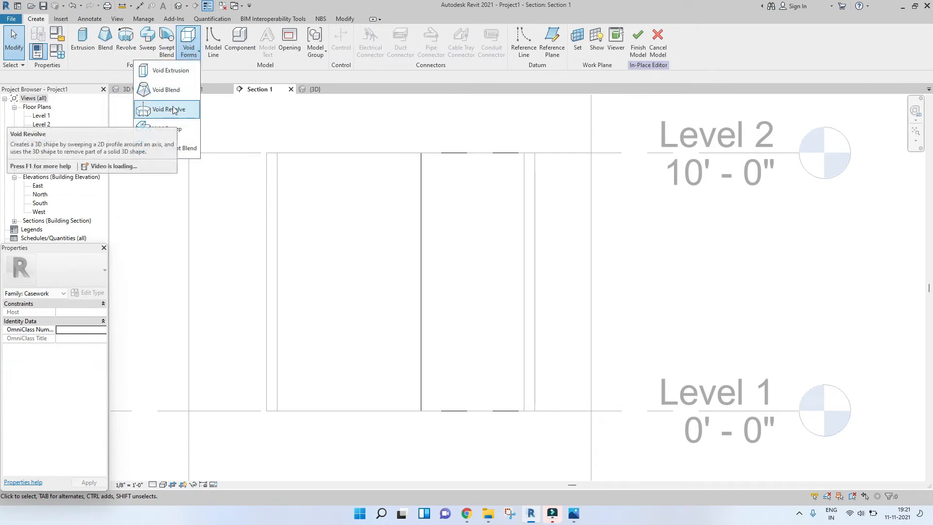
{"action": "left_click", "coordinate": [173, 77]}
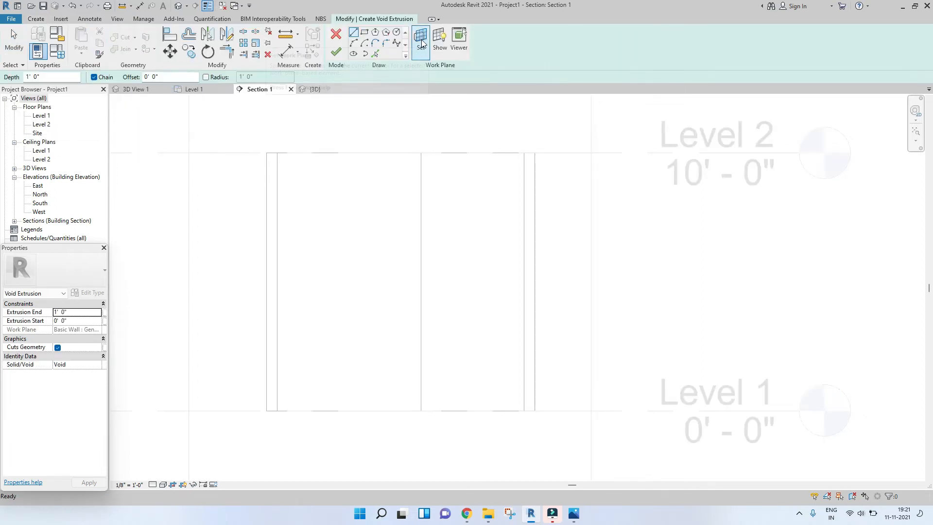
{"action": "left_click", "coordinate": [422, 43]}
{"action": "left_click", "coordinate": [411, 269]}
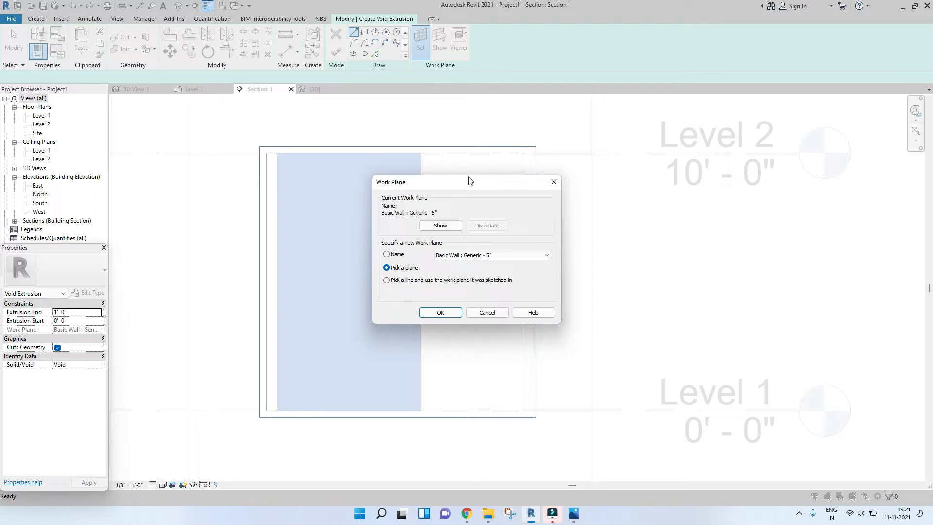
{"action": "left_click", "coordinate": [443, 314]}
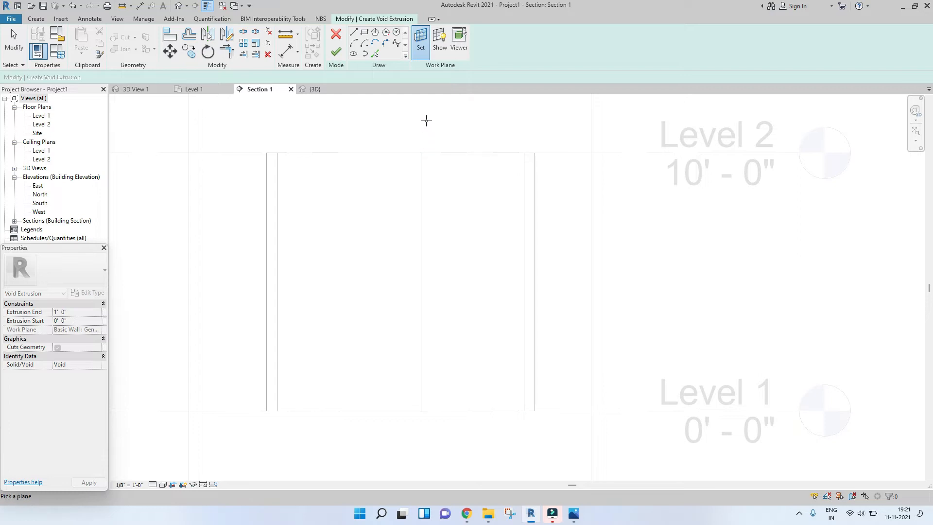
{"action": "left_click", "coordinate": [423, 228]}
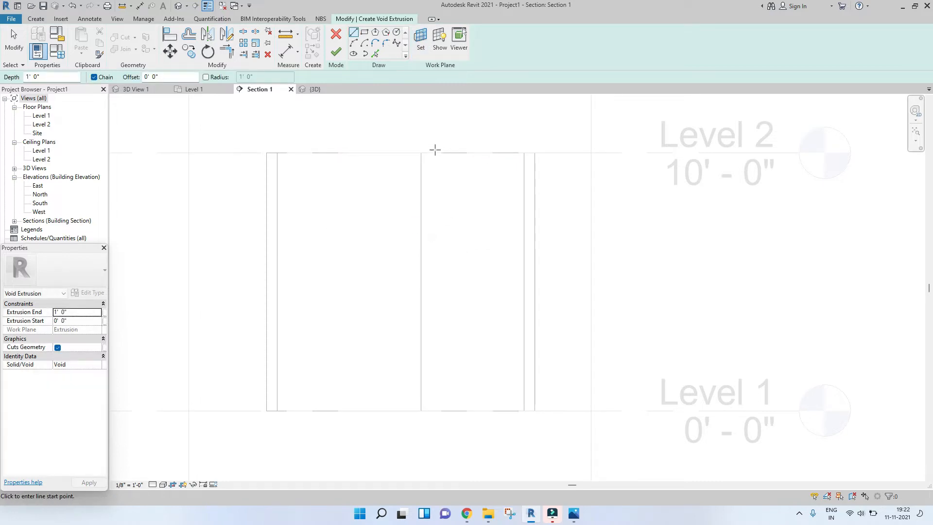
Sketch a horizontal rectangle about 1' 8" high near mid-height of the casework block, just inside its side edges.
{"action": "left_click", "coordinate": [364, 33]}
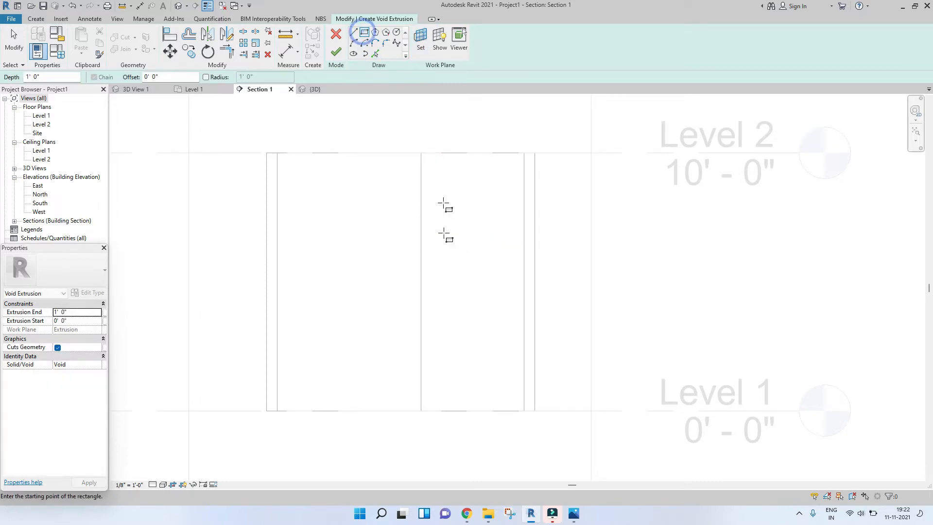
{"action": "left_click", "coordinate": [426, 257]}
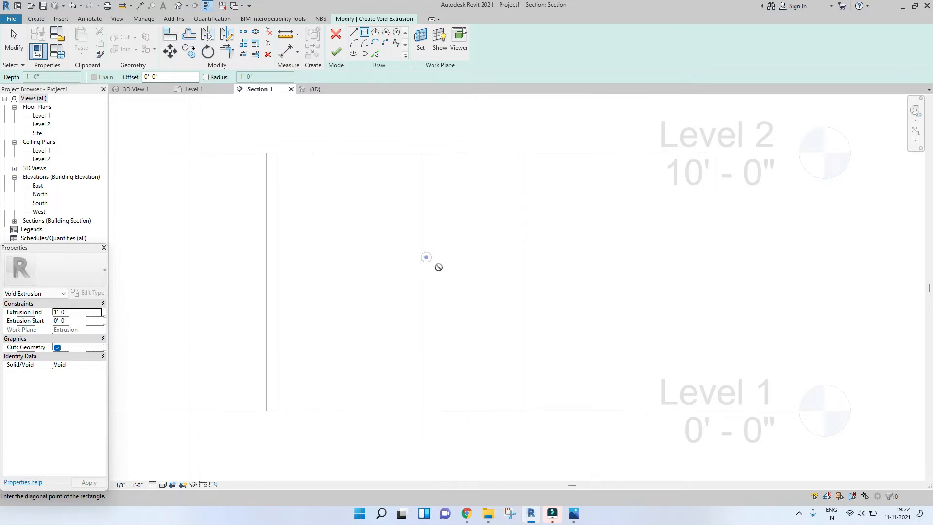
{"action": "left_click", "coordinate": [518, 300]}
{"action": "key", "text": "Escape"}
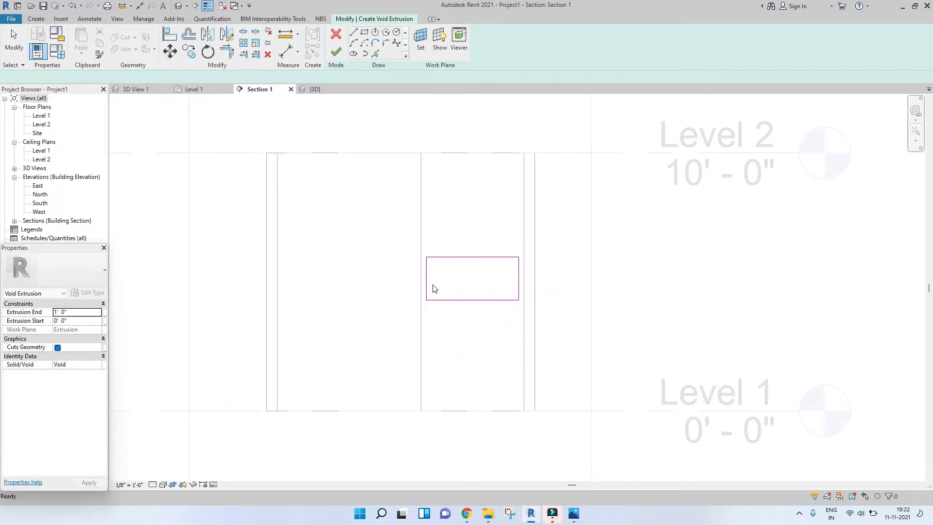
Set the void rectangle's left edge 2" in from the left edge of the casework block.
{"action": "scroll", "coordinate": [434, 286], "scroll_direction": "up", "scroll_amount": 3}
{"action": "left_click", "coordinate": [417, 277]}
{"action": "scroll", "coordinate": [500, 311], "scroll_direction": "down", "scroll_amount": 2}
{"action": "left_click_drag", "start_coordinate": [334, 320], "coordinate": [533, 265]}
{"action": "scroll", "coordinate": [539, 285], "scroll_direction": "up", "scroll_amount": 1}
{"action": "scroll", "coordinate": [539, 285], "scroll_direction": "up", "scroll_amount": 2}
{"action": "key", "text": "Escape"}
{"action": "left_click", "coordinate": [538, 285]}
{"action": "scroll", "coordinate": [531, 329], "scroll_direction": "up", "scroll_amount": 2}
{"action": "left_click", "coordinate": [534, 330]}
{"action": "type", "text": "2\""}
{"action": "key", "text": "Return"}
Set the void rectangle's right edge 2" in from the right edge of the casework block.
{"action": "scroll", "coordinate": [531, 329], "scroll_direction": "down", "scroll_amount": 4}
{"action": "middle_click_drag", "start_coordinate": [741, 285], "coordinate": [669, 292]}
{"action": "left_click", "coordinate": [713, 283]}
{"action": "left_click_drag", "start_coordinate": [743, 164], "coordinate": [721, 233]}
{"action": "scroll", "coordinate": [721, 164], "scroll_direction": "up", "scroll_amount": 2}
{"action": "left_click", "coordinate": [724, 172]}
{"action": "type", "text": "2\""}
{"action": "key", "text": "Return"}
Set the void rectangle's height to 1' 6" by moving its upper edge.
{"action": "scroll", "coordinate": [723, 169], "scroll_direction": "down", "scroll_amount": 2}
{"action": "left_click", "coordinate": [529, 180]}
{"action": "left_click", "coordinate": [532, 212]}
{"action": "scroll", "coordinate": [532, 212], "scroll_direction": "down", "scroll_amount": 2}
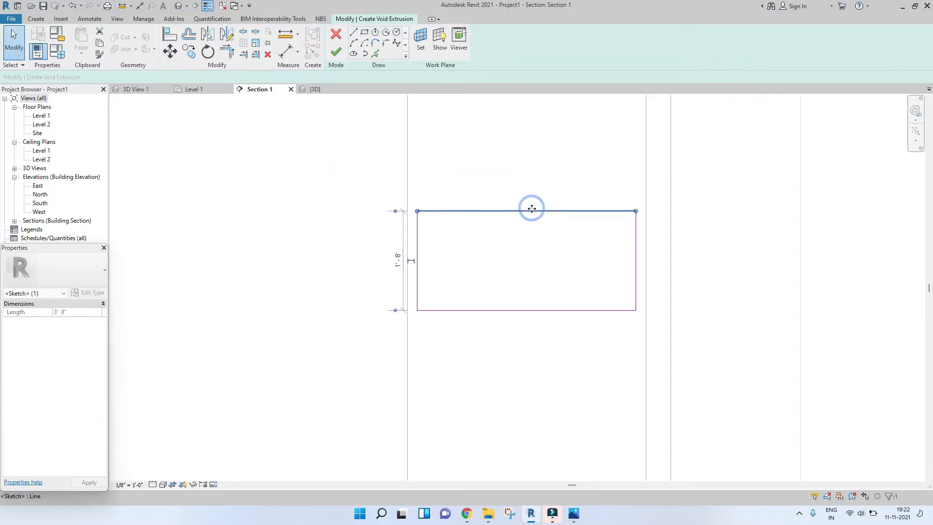
{"action": "left_click", "coordinate": [398, 259]}
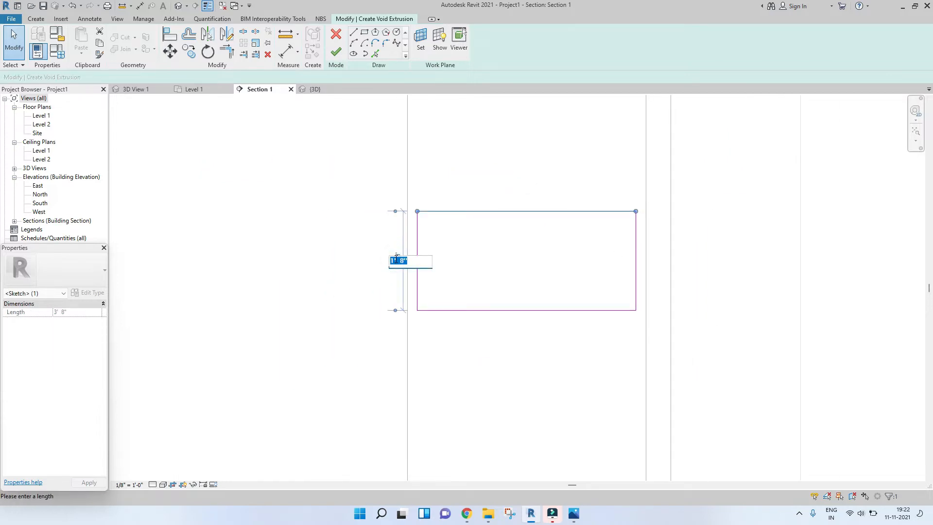
{"action": "type", "text": "1 6"}
{"action": "key", "text": "Return"}
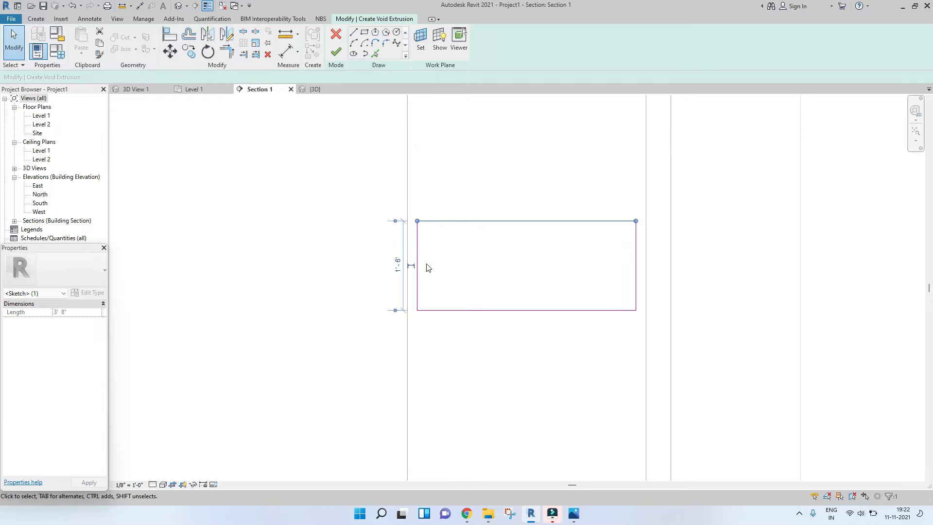
{"action": "left_click", "coordinate": [485, 231]}
{"action": "scroll", "coordinate": [485, 231], "scroll_direction": "down", "scroll_amount": 2}
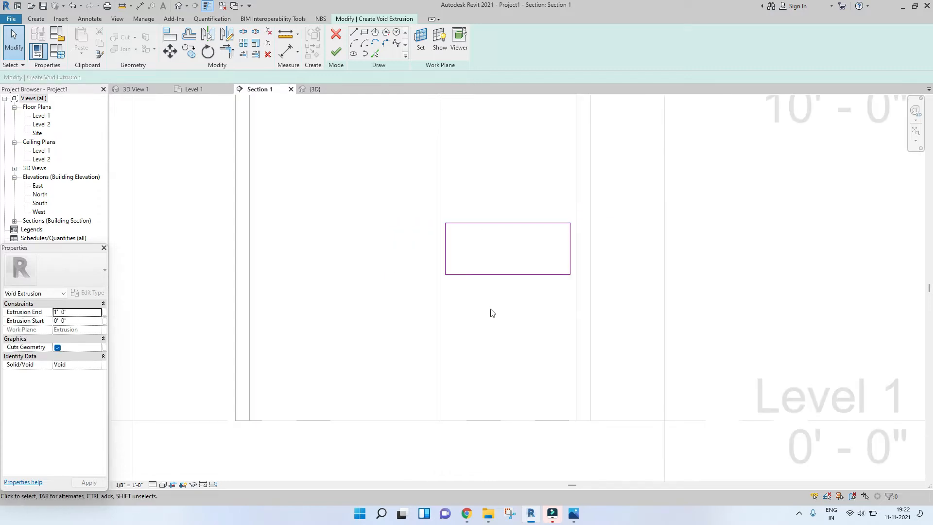
Place an aligned dimension string from the block's base through the rectangle's lower and upper edges to the block's top.
{"action": "key", "text": "d"}
{"action": "key", "text": "i"}
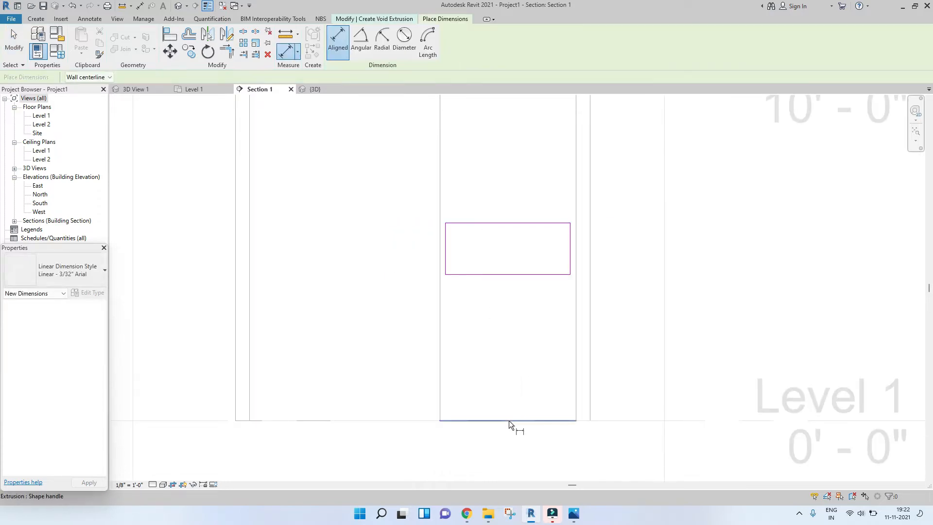
{"action": "left_click", "coordinate": [509, 420]}
{"action": "left_click", "coordinate": [511, 280]}
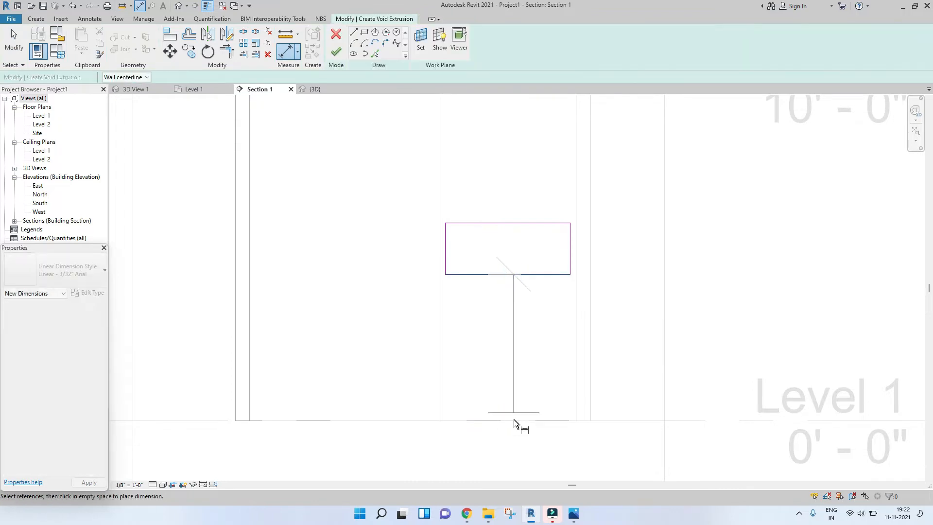
{"action": "scroll", "coordinate": [513, 410], "scroll_direction": "down", "scroll_amount": 3}
{"action": "left_click", "coordinate": [515, 316]}
{"action": "left_click", "coordinate": [513, 244]}
{"action": "left_click", "coordinate": [621, 293]}
{"action": "key", "text": "Escape"}
{"action": "key", "text": "Escape"}
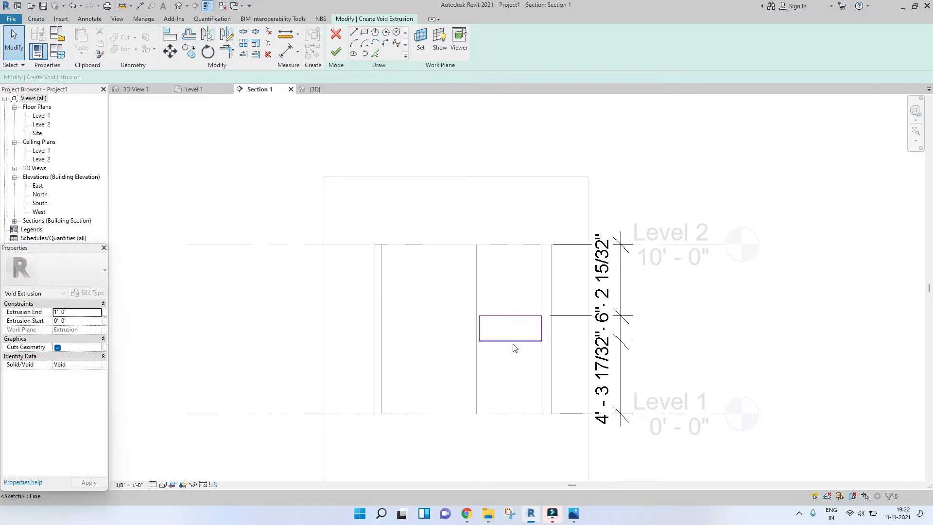
Try to set the rectangle's lower edge 4' 0" above the base and its height to 1' 6" by moving only the lower edge.
{"action": "left_click", "coordinate": [512, 340]}
{"action": "left_click", "coordinate": [608, 375]}
{"action": "type", "text": "1"}
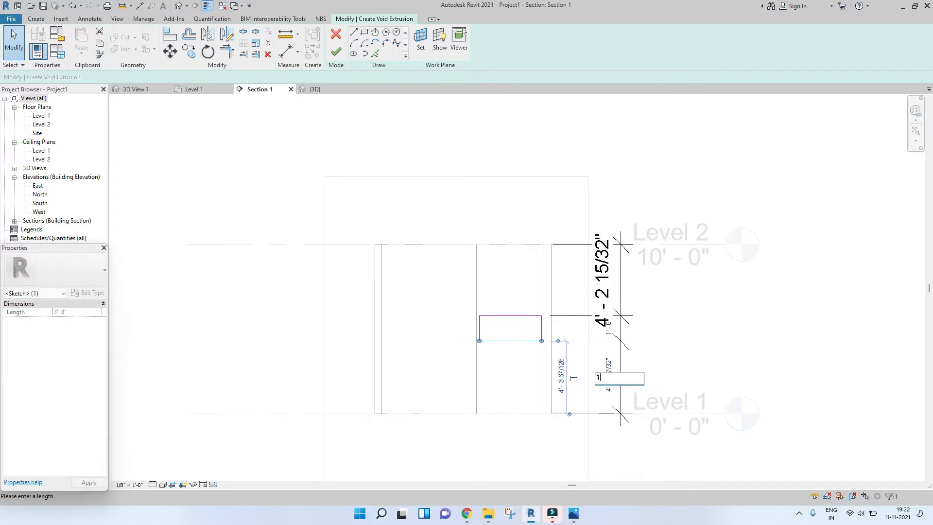
{"action": "key", "text": "Return"}
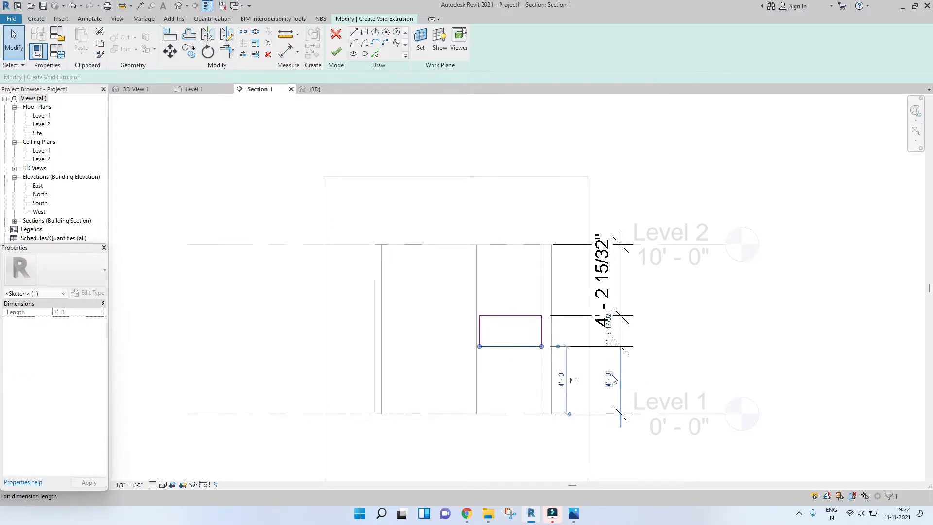
{"action": "left_click", "coordinate": [608, 330]}
{"action": "type", "text": "1 6"}
{"action": "key", "text": "Return"}
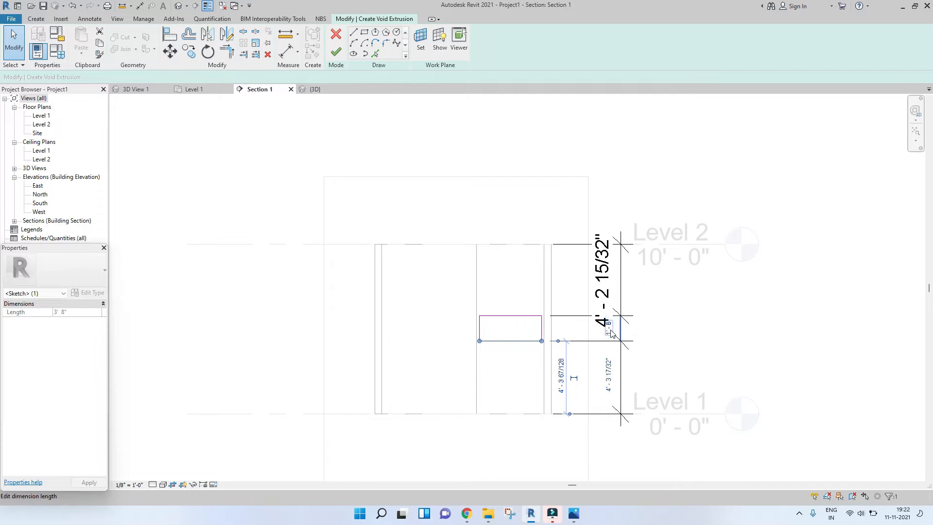
Set the rectangle's lower edge 4' 0" above the block's base and its upper edge 1' 6" above that.
{"action": "left_click", "coordinate": [604, 361]}
{"action": "type", "text": "1"}
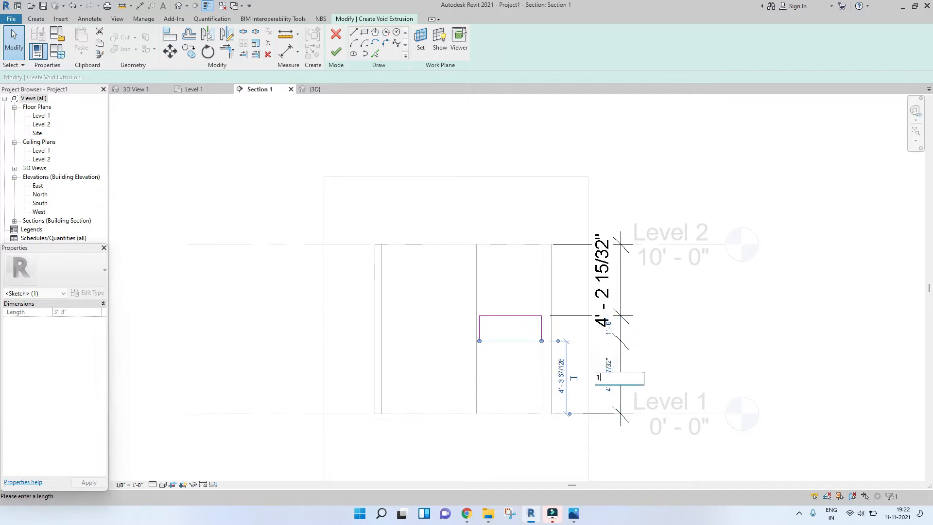
{"action": "key", "text": "Return"}
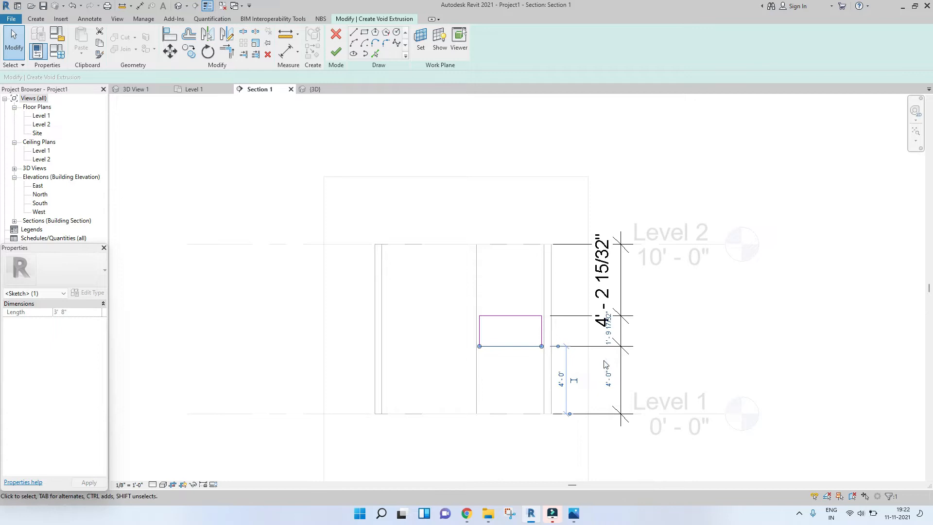
{"action": "left_click", "coordinate": [530, 315]}
{"action": "left_click", "coordinate": [607, 331]}
{"action": "type", "text": "1"}
{"action": "key", "text": "Return"}
{"action": "left_click", "coordinate": [681, 305]}
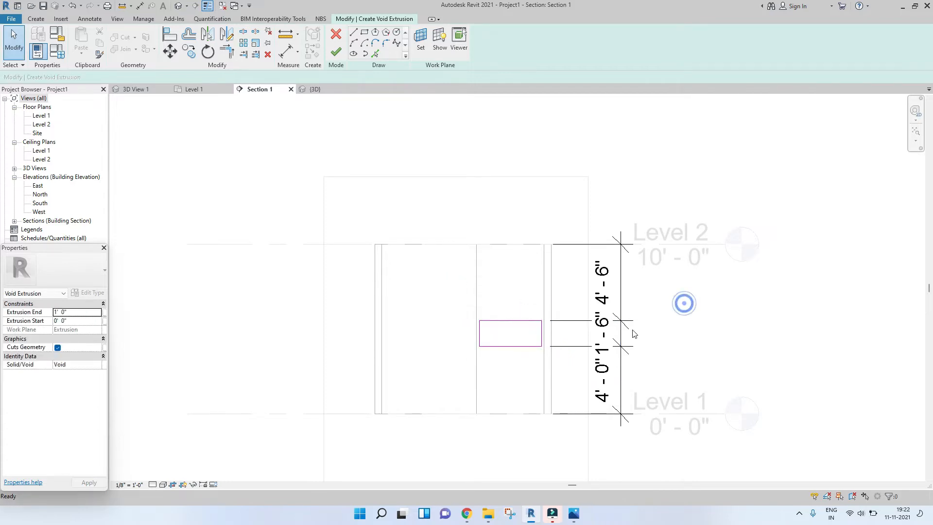
Remove the dimension string and finish both the void extrusion sketch and the in-place casework model.
{"action": "left_click", "coordinate": [622, 333]}
{"action": "key", "text": "Escape"}
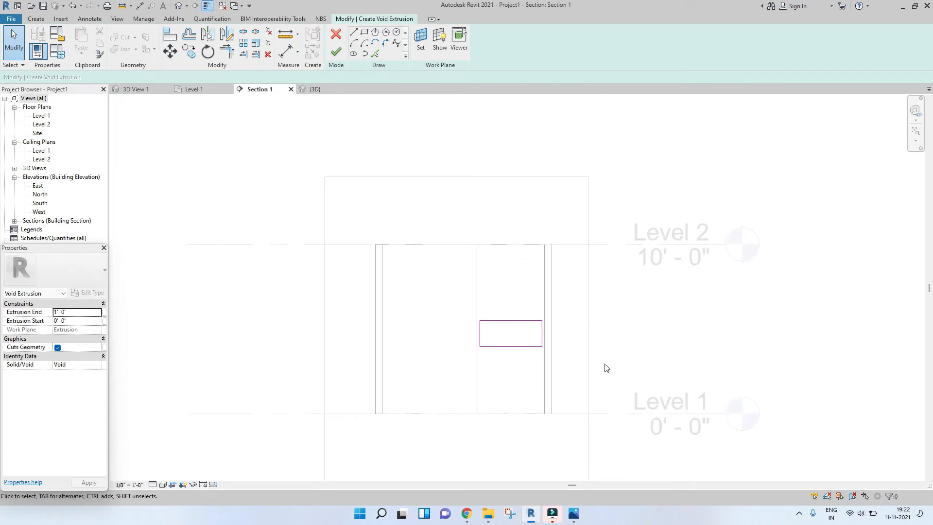
{"action": "scroll", "coordinate": [526, 325], "scroll_direction": "up", "scroll_amount": 2}
{"action": "left_click", "coordinate": [336, 52]}
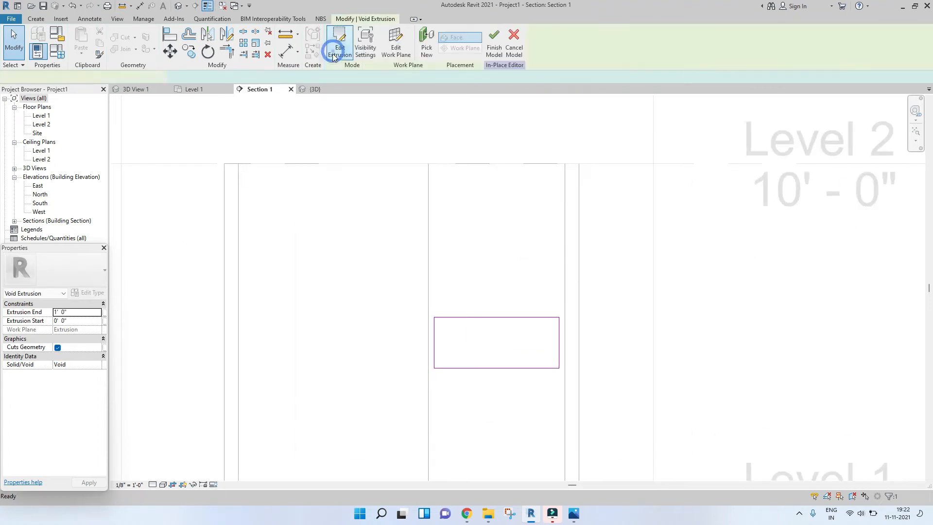
{"action": "left_click", "coordinate": [494, 51]}
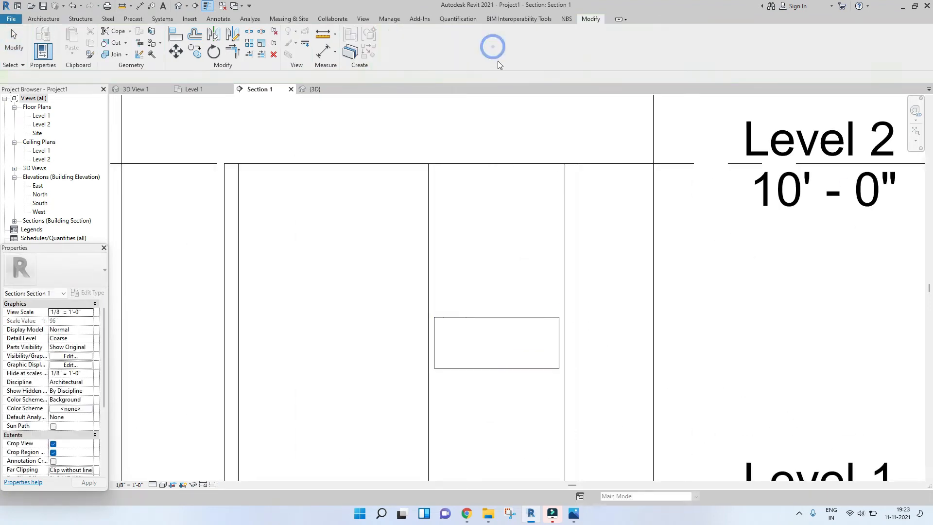
Inspect the niche cut into the casework block in the 3D view.
{"action": "left_click", "coordinate": [302, 89]}
{"action": "mouse_move", "coordinate": [331, 299]}
{"action": "middle_mouse_down", "text": "shift"}
{"action": "mouse_move", "coordinate": [461, 285]}
{"action": "mouse_move", "coordinate": [465, 273]}
{"action": "mouse_move", "coordinate": [415, 285]}
{"action": "mouse_move", "coordinate": [445, 319]}
{"action": "mouse_move", "coordinate": [403, 305]}
{"action": "middle_mouse_up", "text": "shift"}
{"action": "scroll", "coordinate": [539, 298], "scroll_direction": "up", "scroll_amount": 2}
{"action": "scroll", "coordinate": [494, 279], "scroll_direction": "up", "scroll_amount": 2}
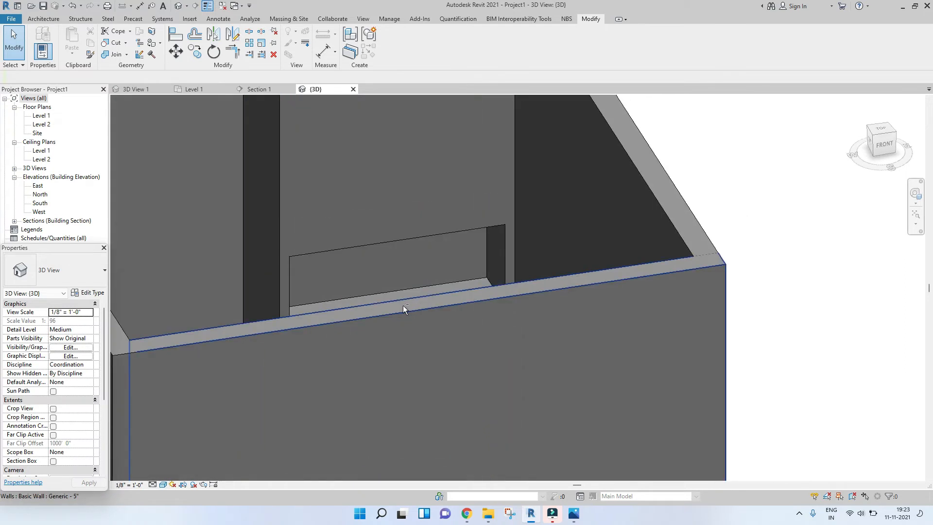
{"action": "scroll", "coordinate": [433, 269], "scroll_direction": "up", "scroll_amount": 2}
{"action": "scroll", "coordinate": [489, 234], "scroll_direction": "up", "scroll_amount": 2}
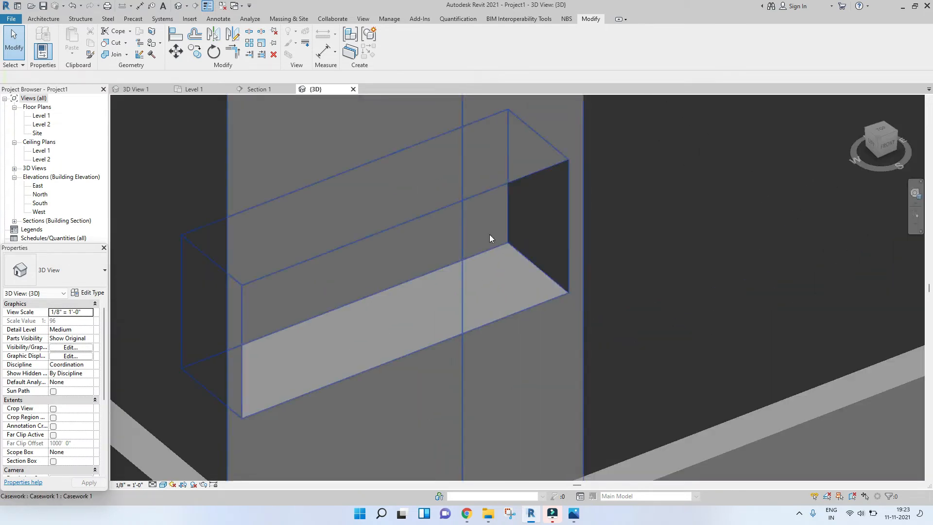
Study the niche and cabinet details in the bathroom3.jpg reference image and return to the Revit model.
{"action": "left_click", "coordinate": [577, 518]}
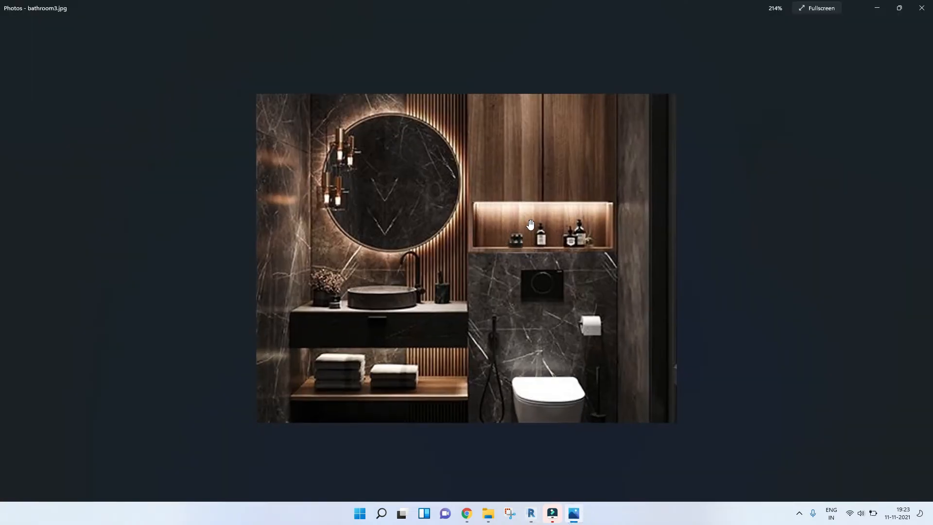
{"action": "scroll", "coordinate": [555, 134], "scroll_direction": "up", "scroll_amount": 5}
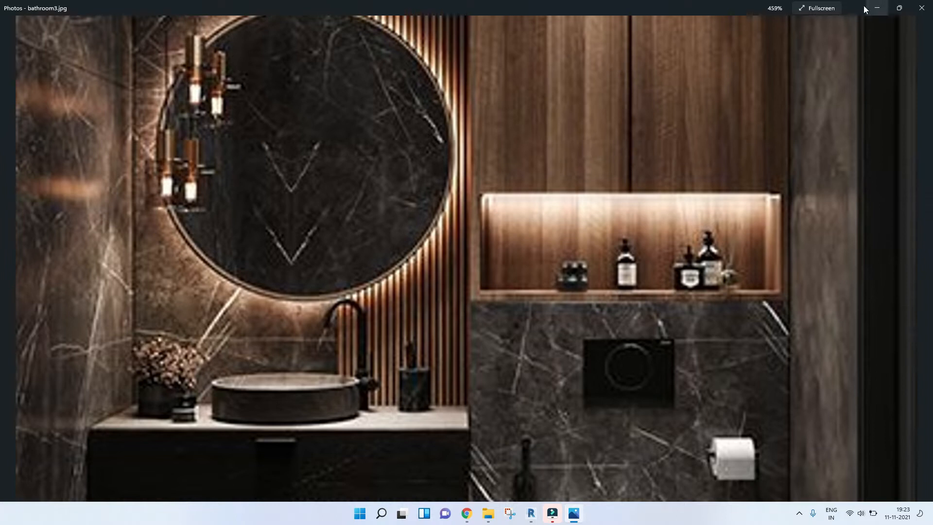
{"action": "scroll", "coordinate": [668, 134], "scroll_direction": "down", "scroll_amount": 5}
{"action": "left_click", "coordinate": [877, 7]}
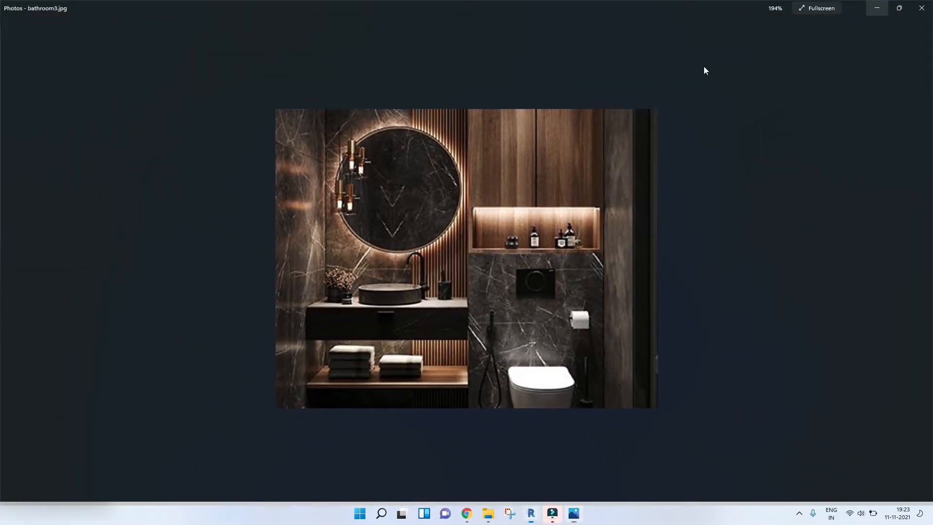
{"action": "scroll", "coordinate": [471, 208], "scroll_direction": "down", "scroll_amount": 1}
{"action": "scroll", "coordinate": [471, 208], "scroll_direction": "down", "scroll_amount": 2}
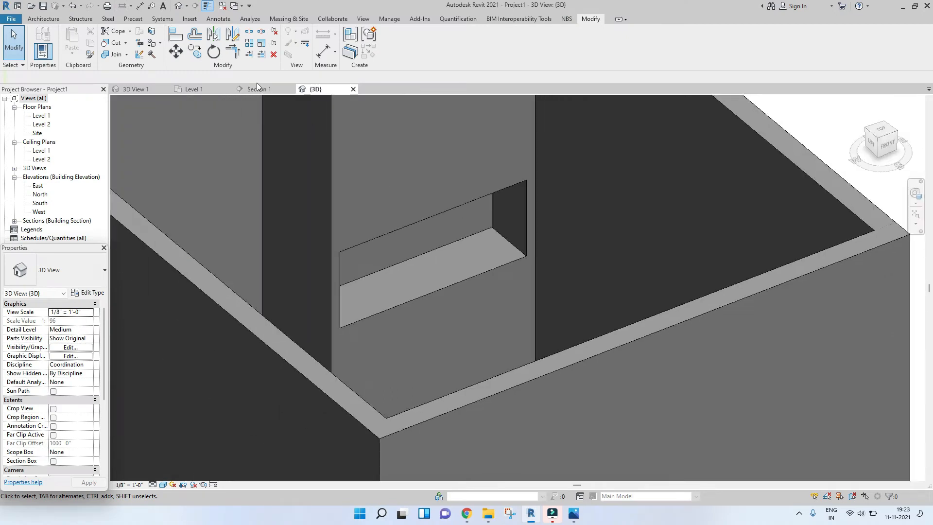
Open the Section 1 view and edit the casework block in place.
{"action": "left_click", "coordinate": [258, 89]}
{"action": "scroll", "coordinate": [548, 289], "scroll_direction": "up", "scroll_amount": 3}
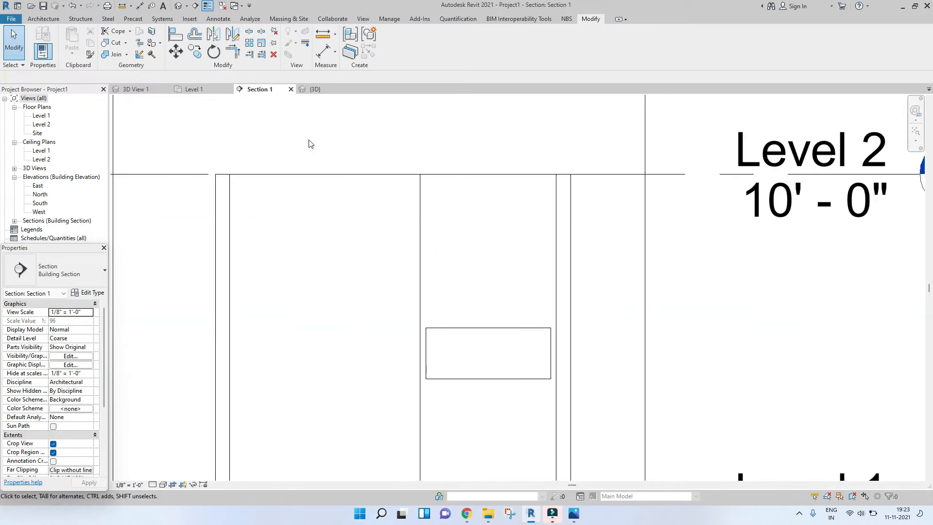
{"action": "left_click", "coordinate": [417, 202]}
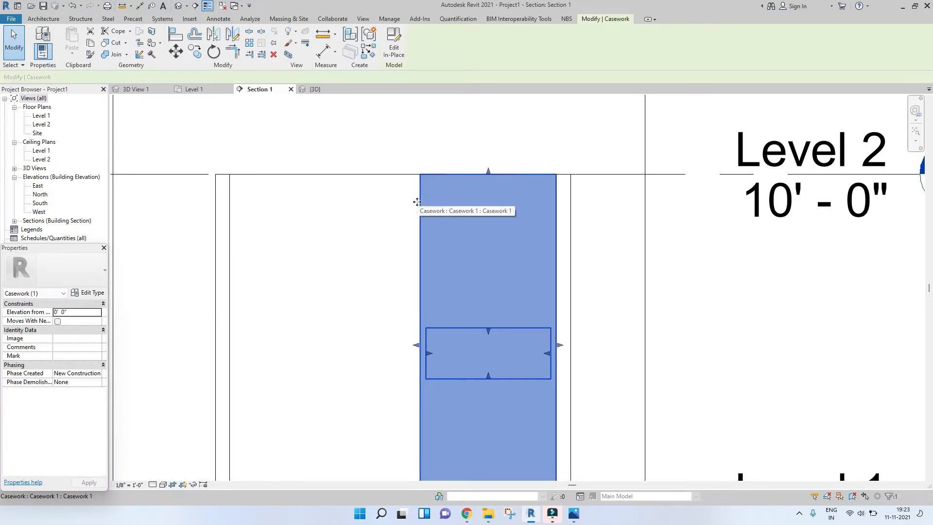
{"action": "left_click", "coordinate": [397, 47]}
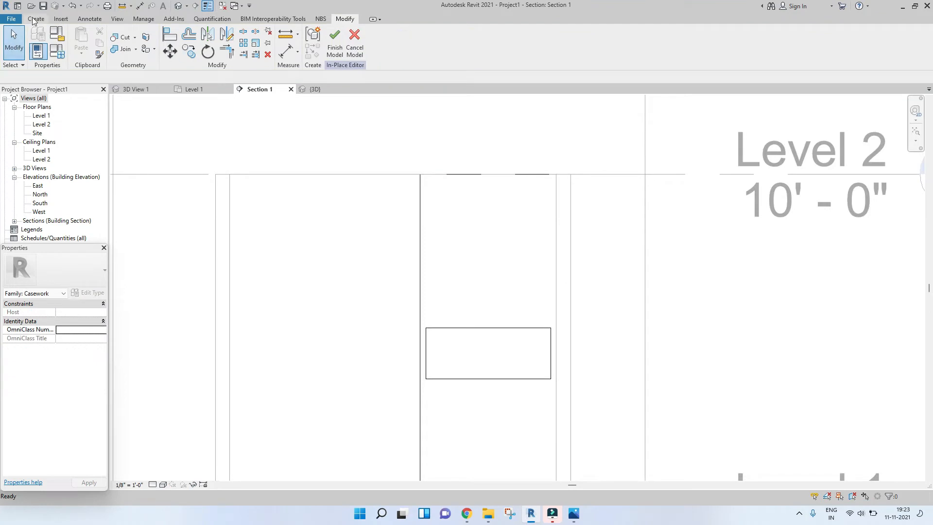
Sketch a void extrusion rectangle about 3" wide from the midpoint of the niche's upper edge to the top of the block.
{"action": "left_click", "coordinate": [33, 20]}
{"action": "left_click", "coordinate": [189, 45]}
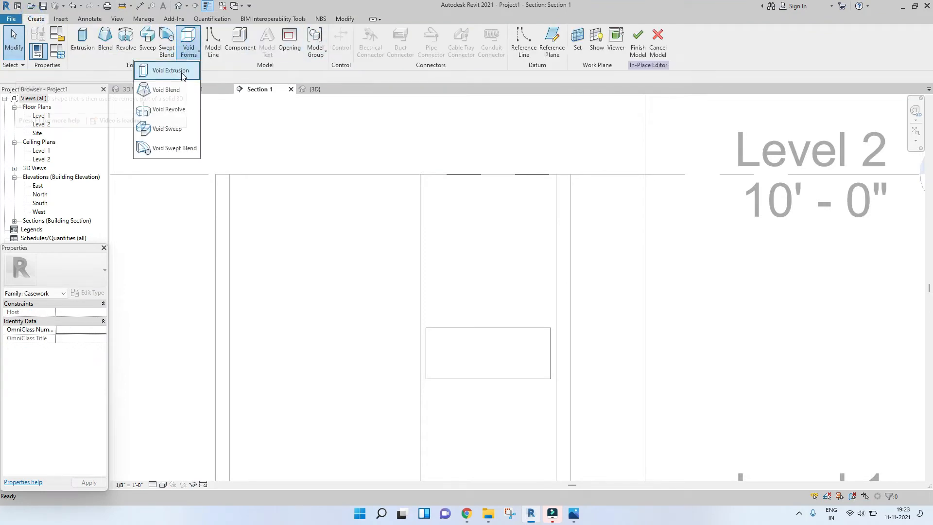
{"action": "left_click", "coordinate": [182, 73]}
{"action": "left_click", "coordinate": [365, 32]}
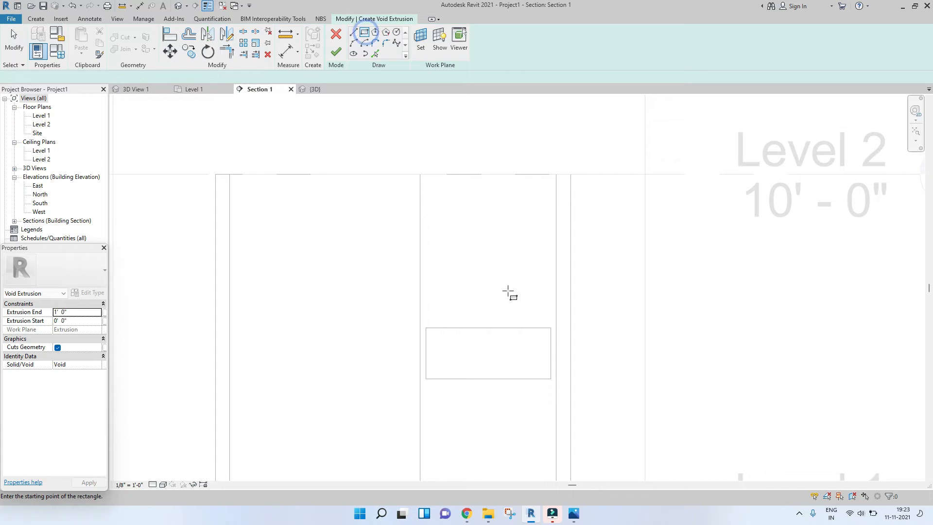
{"action": "left_click", "coordinate": [488, 328]}
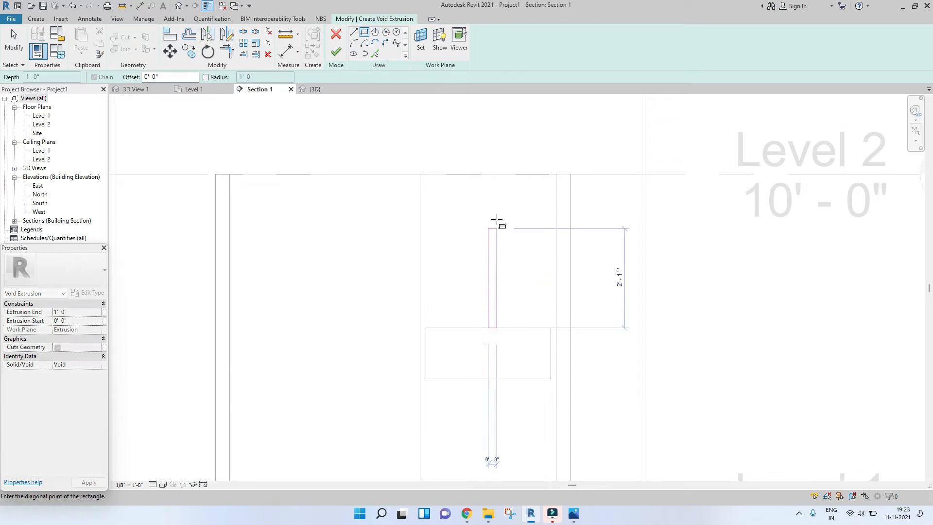
{"action": "left_click", "coordinate": [497, 174]}
{"action": "scroll", "coordinate": [500, 219], "scroll_direction": "up", "scroll_amount": 4}
{"action": "key", "text": "Escape"}
{"action": "key", "text": "Escape"}
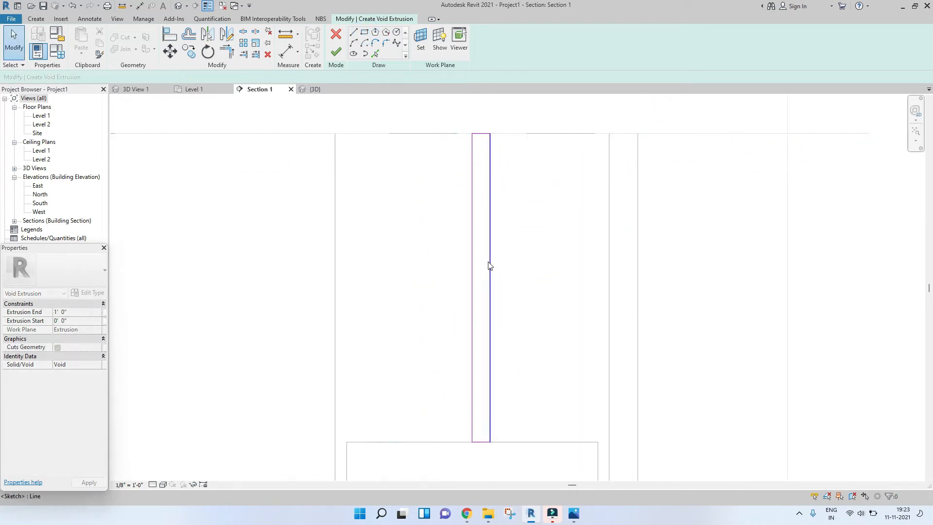
Set the void rectangle's width to 1".
{"action": "left_click", "coordinate": [488, 262]}
{"action": "scroll", "coordinate": [488, 262], "scroll_direction": "down", "scroll_amount": 4}
{"action": "scroll", "coordinate": [487, 392], "scroll_direction": "up", "scroll_amount": 5}
{"action": "left_click", "coordinate": [484, 354]}
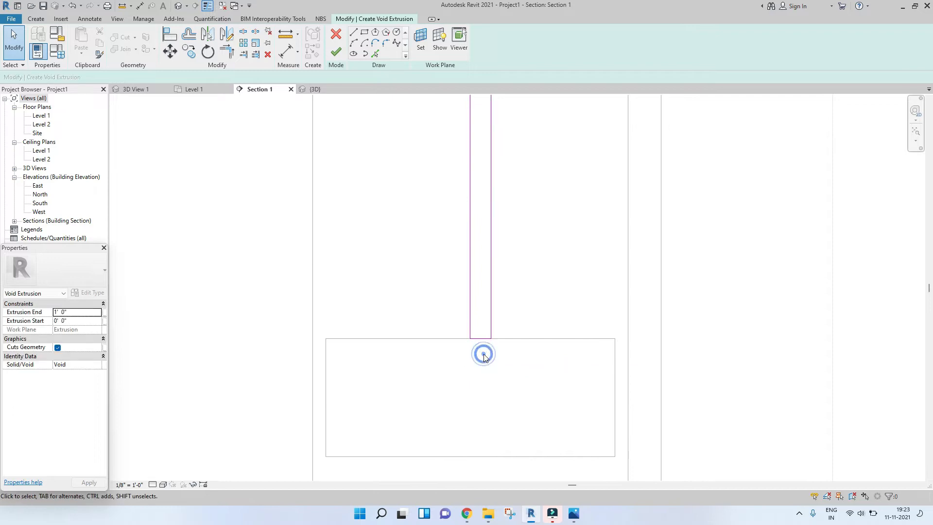
{"action": "left_click", "coordinate": [491, 327]}
{"action": "left_click", "coordinate": [480, 358]}
{"action": "type", "text": "1"}
{"action": "key", "text": "Return"}
{"action": "left_click", "coordinate": [485, 357]}
Narrow the void rectangle above the niche to a width of 1/2".
{"action": "scroll", "coordinate": [485, 358], "scroll_direction": "down", "scroll_amount": 3}
{"action": "scroll", "coordinate": [485, 357], "scroll_direction": "up", "scroll_amount": 3}
{"action": "scroll", "coordinate": [484, 351], "scroll_direction": "up", "scroll_amount": 2}
{"action": "left_click", "coordinate": [481, 350]}
{"action": "scroll", "coordinate": [481, 375], "scroll_direction": "up", "scroll_amount": 2}
{"action": "left_click", "coordinate": [462, 447]}
{"action": "type", "text": "0."}
{"action": "key", "text": "Return"}
{"action": "left_click", "coordinate": [488, 202]}
{"action": "scroll", "coordinate": [488, 202], "scroll_direction": "down", "scroll_amount": 4}
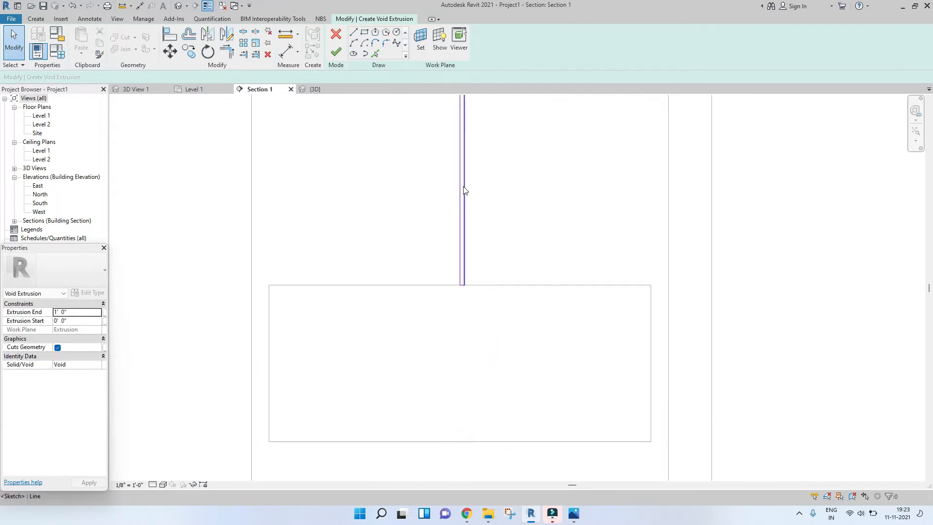
Move the whole void rectangle sideways by half its width to centre it on the niche's midpoint.
{"action": "scroll", "coordinate": [479, 308], "scroll_direction": "up", "scroll_amount": 5}
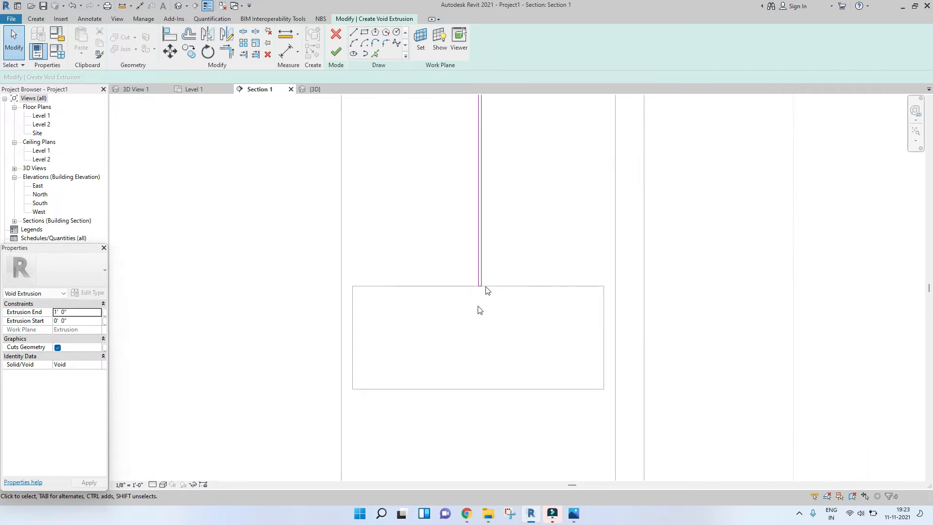
{"action": "scroll", "coordinate": [481, 277], "scroll_direction": "down", "scroll_amount": 5}
{"action": "left_click_drag", "start_coordinate": [439, 95], "coordinate": [522, 335]}
{"action": "scroll", "coordinate": [454, 258], "scroll_direction": "up", "scroll_amount": 3}
{"action": "left_click", "coordinate": [171, 52]}
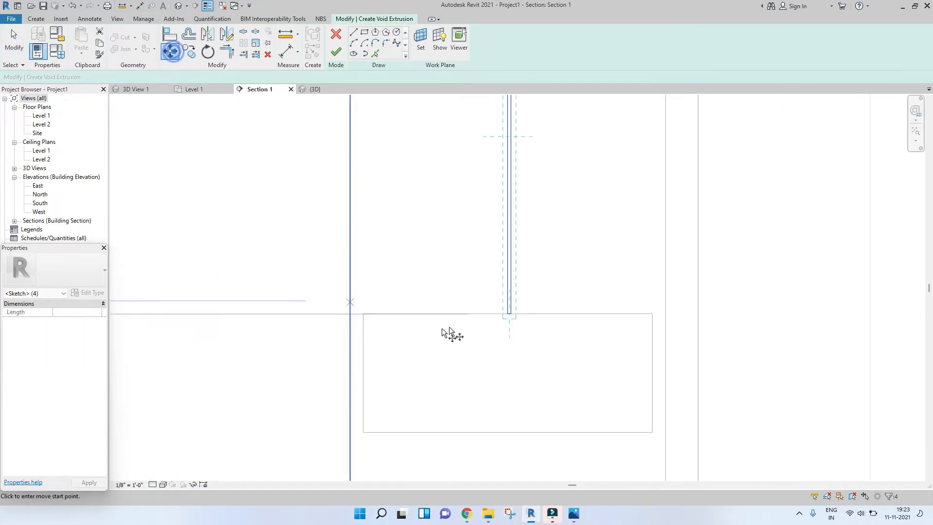
{"action": "scroll", "coordinate": [510, 319], "scroll_direction": "up", "scroll_amount": 3}
{"action": "scroll", "coordinate": [416, 270], "scroll_direction": "up", "scroll_amount": 3}
{"action": "left_click", "coordinate": [454, 247]}
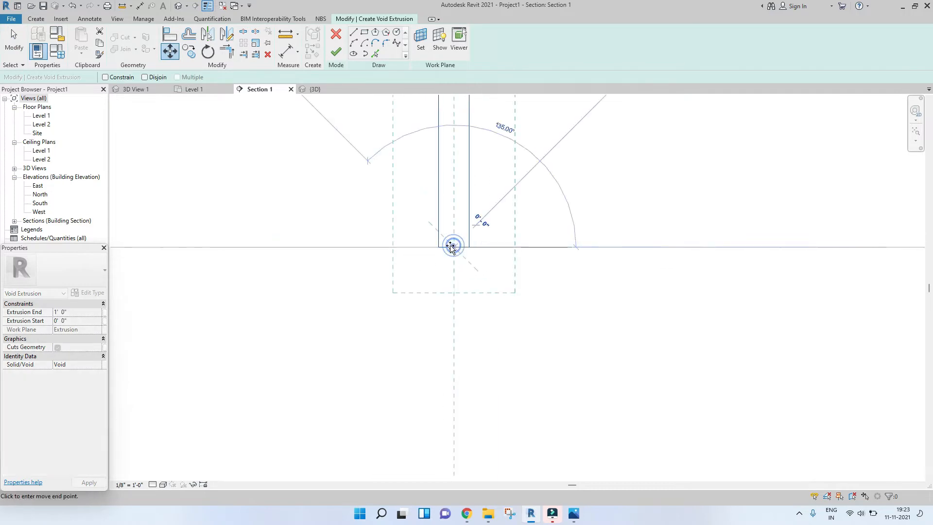
{"action": "left_click", "coordinate": [439, 248]}
{"action": "scroll", "coordinate": [477, 252], "scroll_direction": "down", "scroll_amount": 6}
{"action": "scroll", "coordinate": [477, 251], "scroll_direction": "down", "scroll_amount": 6}
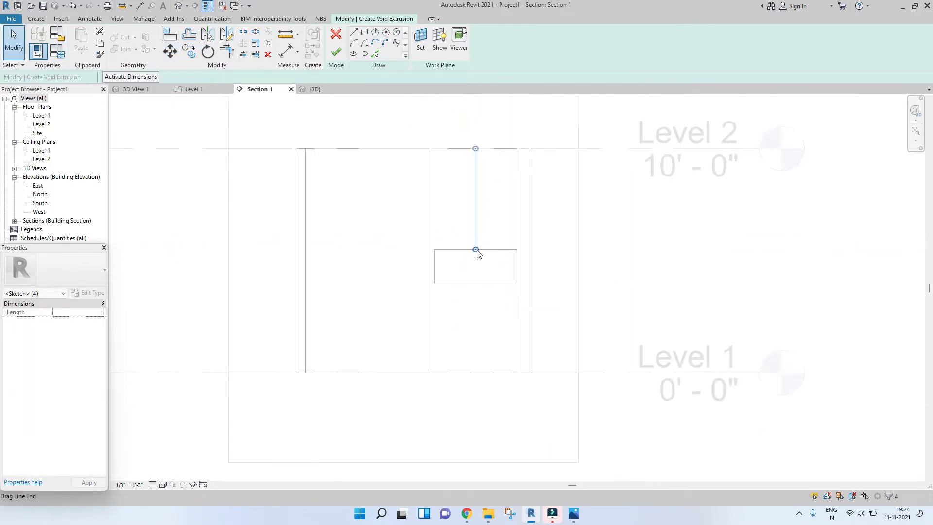
Check the complete rectangle sketch and finish the void extrusion.
{"action": "left_click", "coordinate": [455, 140]}
{"action": "left_click_drag", "start_coordinate": [454, 136], "coordinate": [494, 380]}
{"action": "left_click", "coordinate": [451, 271]}
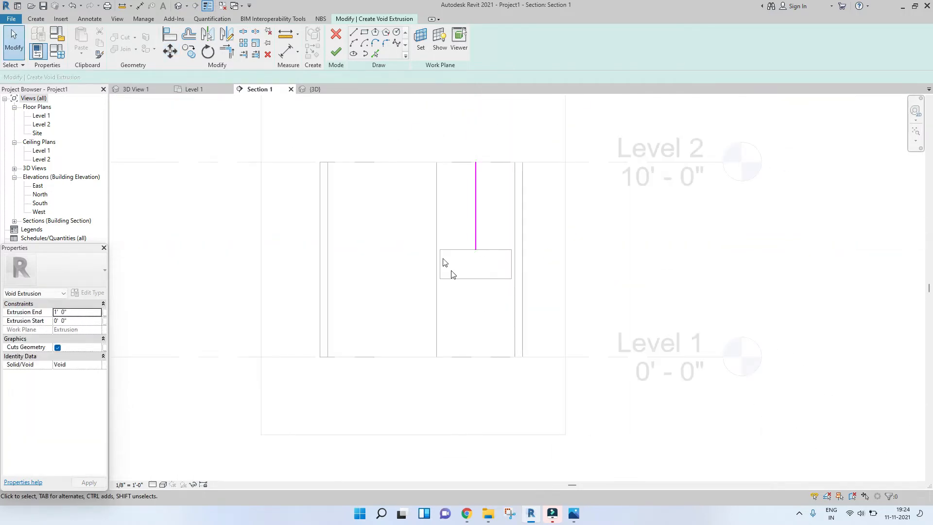
{"action": "left_click", "coordinate": [335, 51]}
{"action": "scroll", "coordinate": [471, 202], "scroll_direction": "down", "scroll_amount": 3}
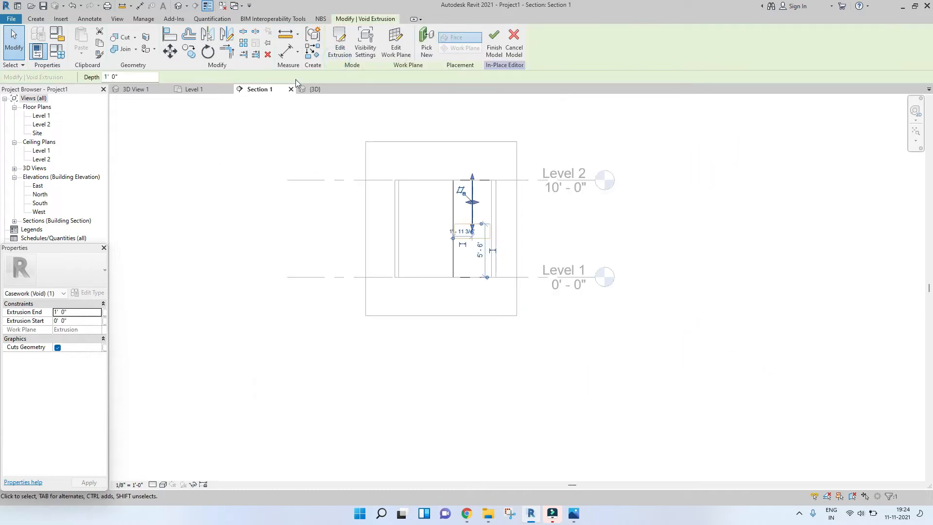
Examine the vertical groove void and its extrusion depth at the top of the block in the 3D view.
{"action": "left_click", "coordinate": [315, 89]}
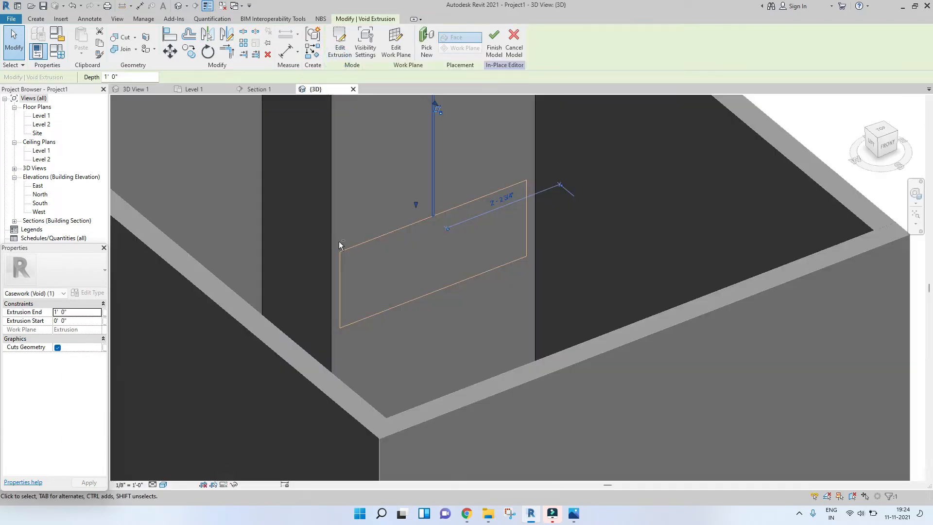
{"action": "scroll", "coordinate": [356, 308], "scroll_direction": "down", "scroll_amount": 5}
{"action": "scroll", "coordinate": [361, 230], "scroll_direction": "up", "scroll_amount": 5}
{"action": "key", "text": "Escape"}
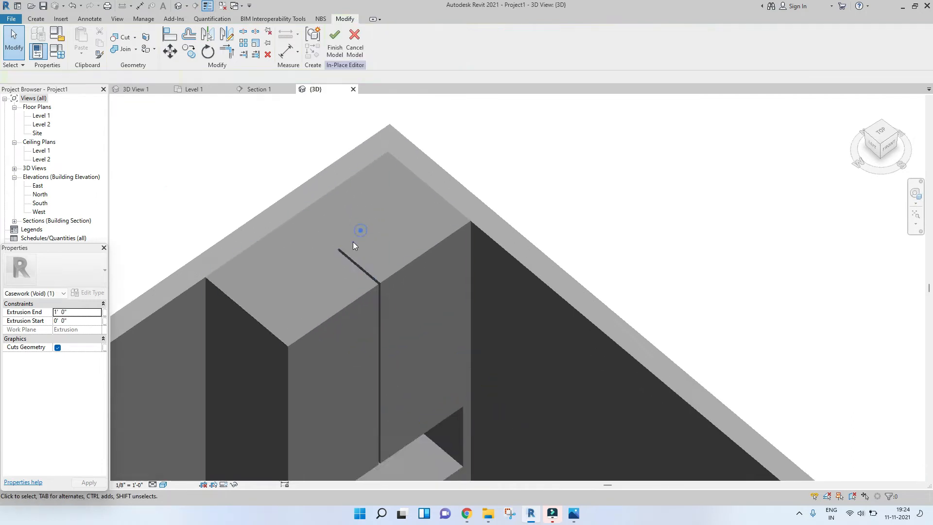
{"action": "scroll", "coordinate": [351, 249], "scroll_direction": "up", "scroll_amount": 2}
{"action": "left_click", "coordinate": [348, 255]}
{"action": "scroll", "coordinate": [330, 242], "scroll_direction": "up", "scroll_amount": 4}
{"action": "scroll", "coordinate": [300, 238], "scroll_direction": "down", "scroll_amount": 4}
{"action": "scroll", "coordinate": [307, 237], "scroll_direction": "up", "scroll_amount": 1}
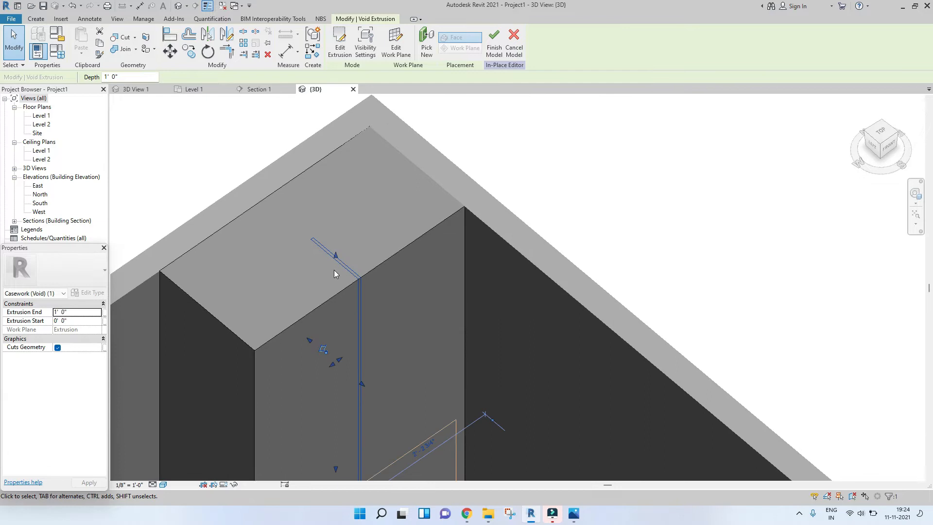
{"action": "left_click", "coordinate": [80, 314]}
{"action": "key", "text": "Escape"}
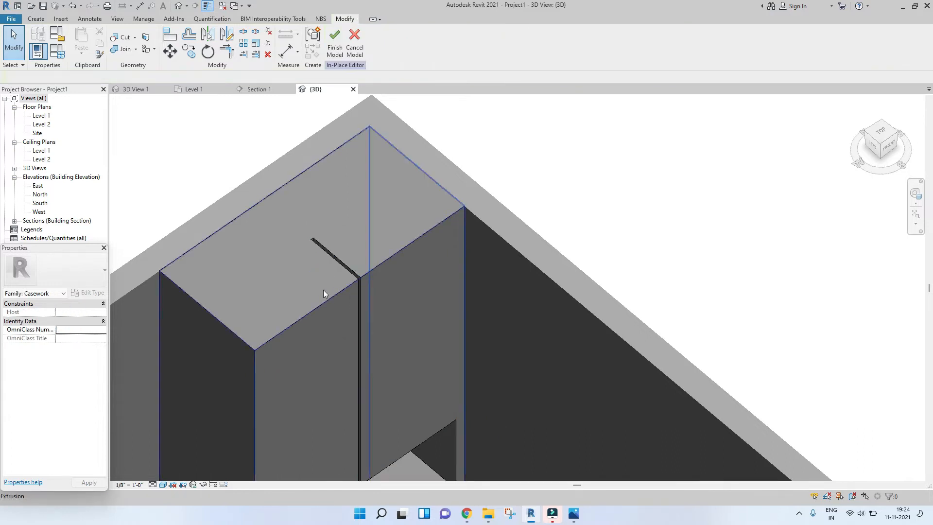
{"action": "scroll", "coordinate": [365, 232], "scroll_direction": "up", "scroll_amount": 4}
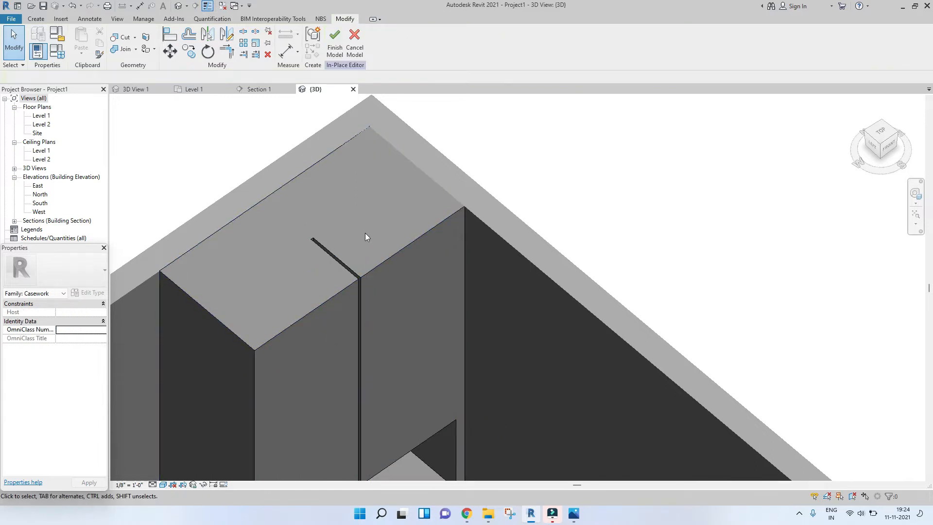
{"action": "scroll", "coordinate": [345, 292], "scroll_direction": "up", "scroll_amount": 2}
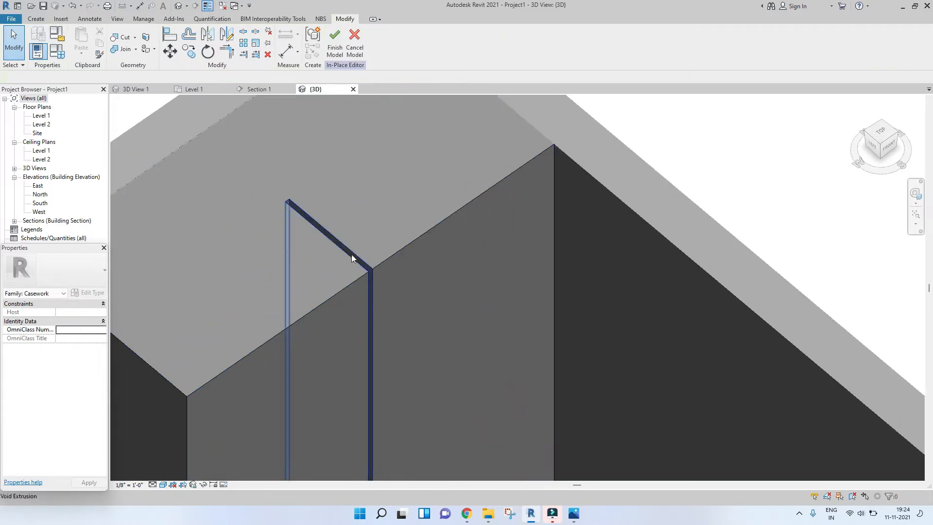
Set the vertical groove void's Extrusion End to 0.5" and apply it.
{"action": "left_click", "coordinate": [340, 250]}
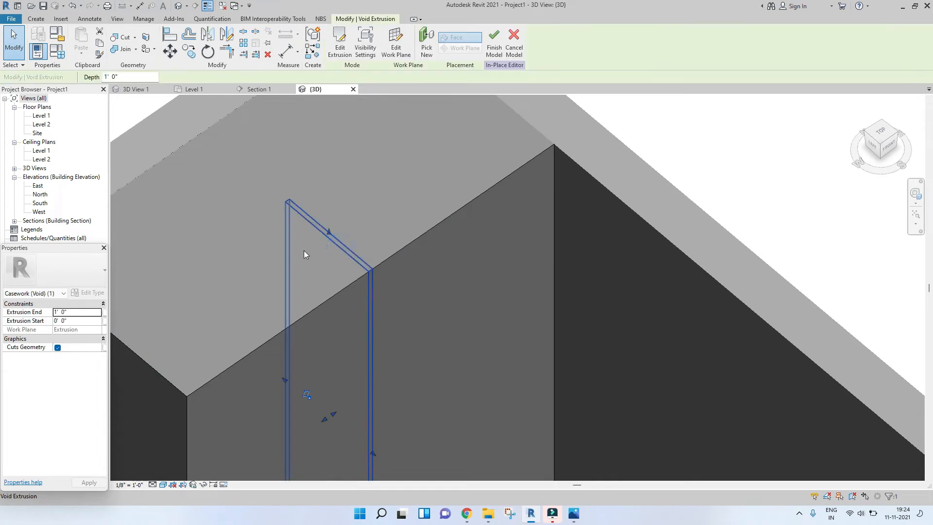
{"action": "left_click", "coordinate": [70, 315]}
{"action": "type", "text": "0.5"}
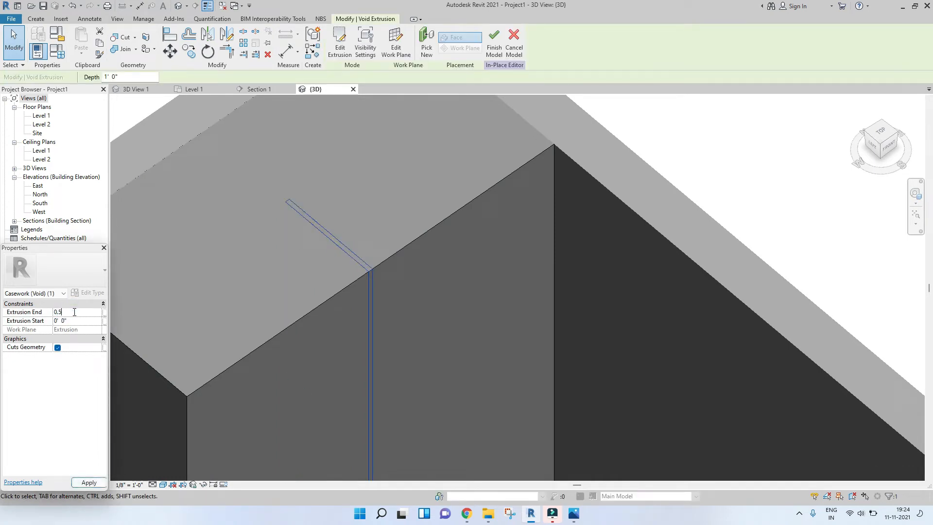
{"action": "left_click", "coordinate": [85, 482]}
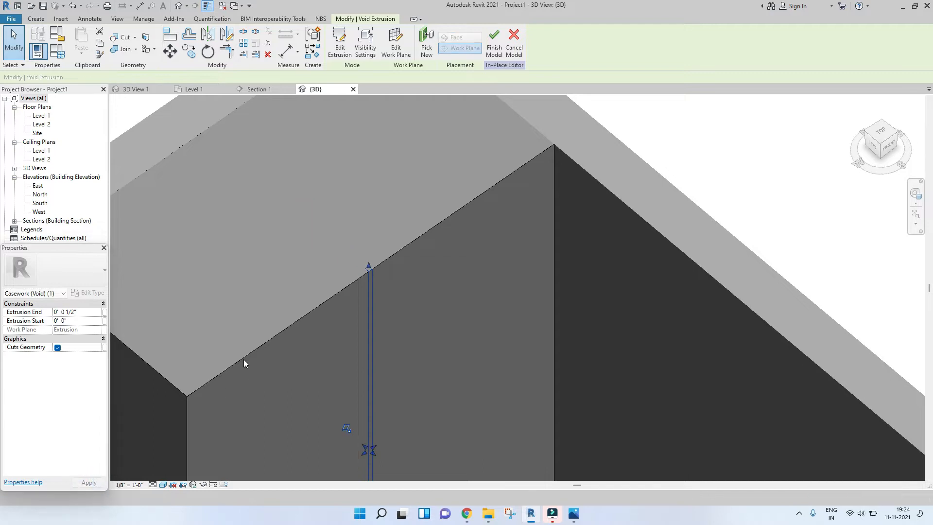
{"action": "left_click", "coordinate": [261, 250]}
Examine the groove and niche from several angles in 3D and check the niche void's extrusion depth.
{"action": "scroll", "coordinate": [262, 253], "scroll_direction": "down", "scroll_amount": 5}
{"action": "middle_click_drag", "start_coordinate": [434, 342], "coordinate": [346, 271], "text": "shift"}
{"action": "middle_click_drag", "start_coordinate": [243, 350], "coordinate": [301, 394], "text": "shift"}
{"action": "scroll", "coordinate": [298, 340], "scroll_direction": "up", "scroll_amount": 3}
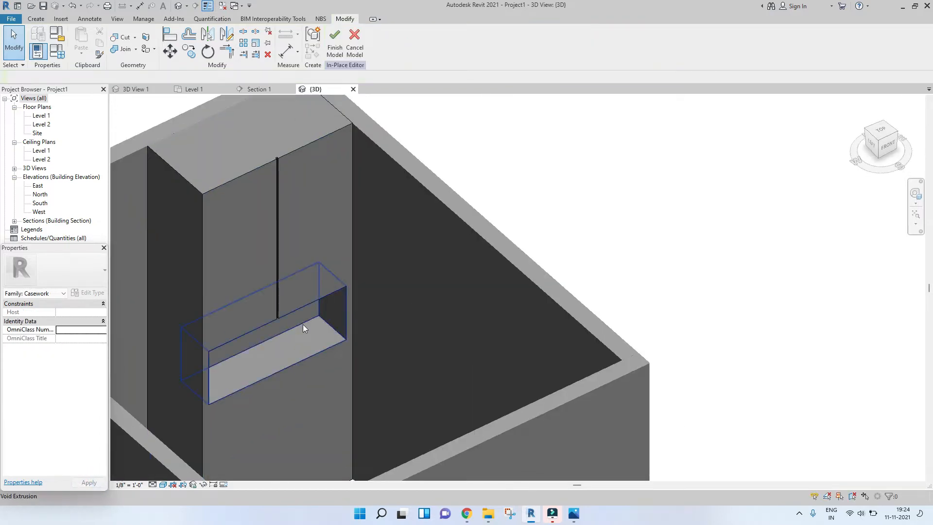
{"action": "left_click", "coordinate": [302, 324]}
{"action": "middle_click_drag", "start_coordinate": [314, 341], "coordinate": [369, 321]}
{"action": "left_click", "coordinate": [473, 281]}
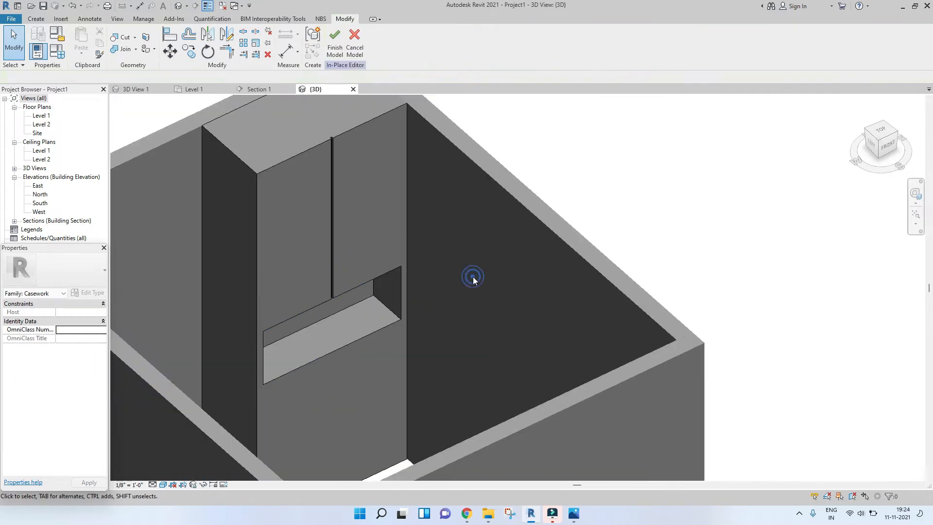
{"action": "left_click", "coordinate": [304, 329]}
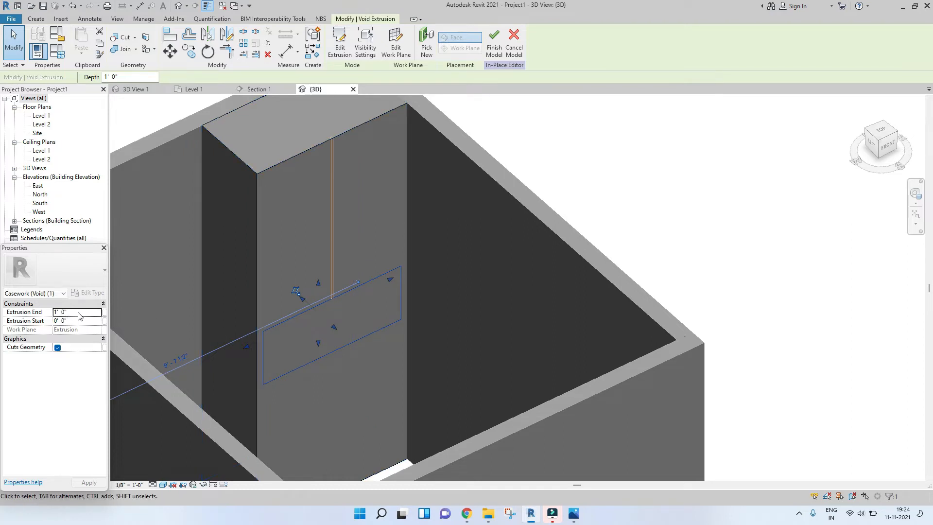
{"action": "left_click", "coordinate": [71, 312]}
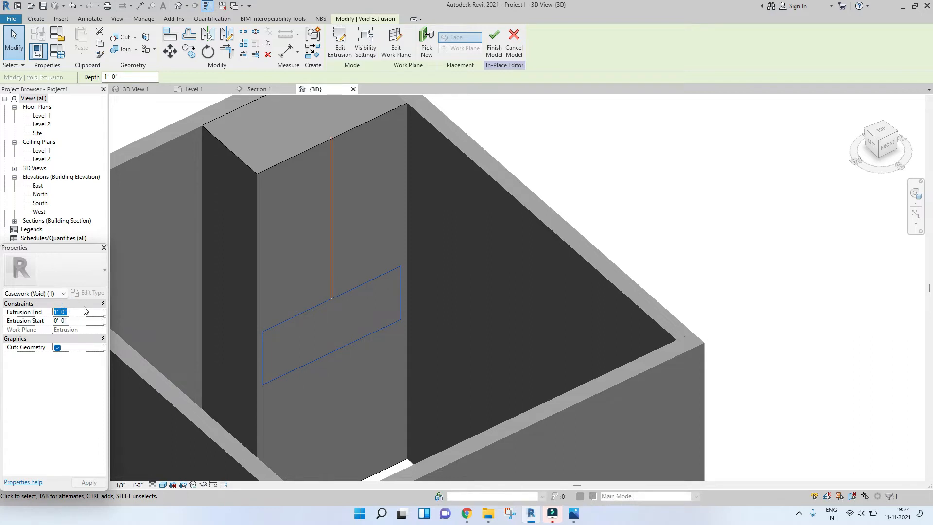
{"action": "key", "text": "Escape"}
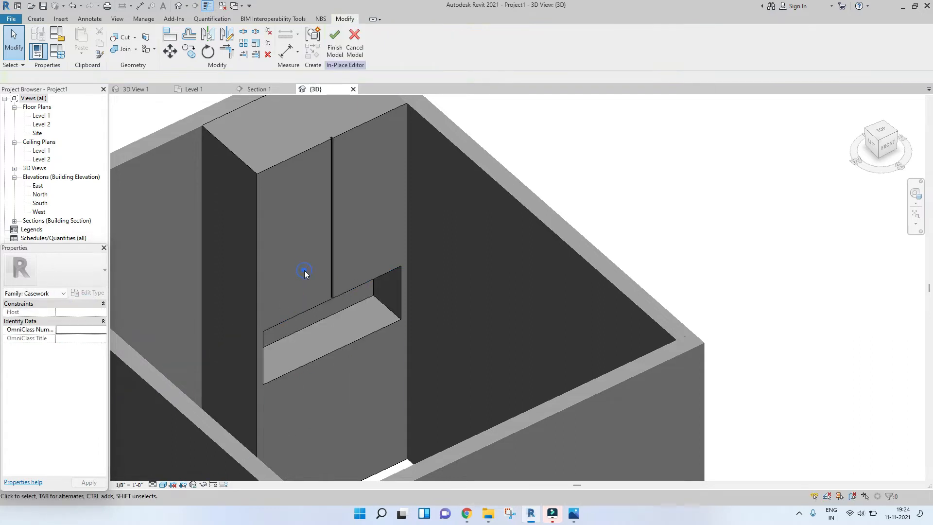
{"action": "scroll", "coordinate": [305, 270], "scroll_direction": "down", "scroll_amount": 2}
{"action": "middle_click_drag", "start_coordinate": [447, 292], "coordinate": [352, 304], "text": "shift"}
{"action": "middle_click_drag", "start_coordinate": [258, 329], "coordinate": [364, 327], "text": "shift"}
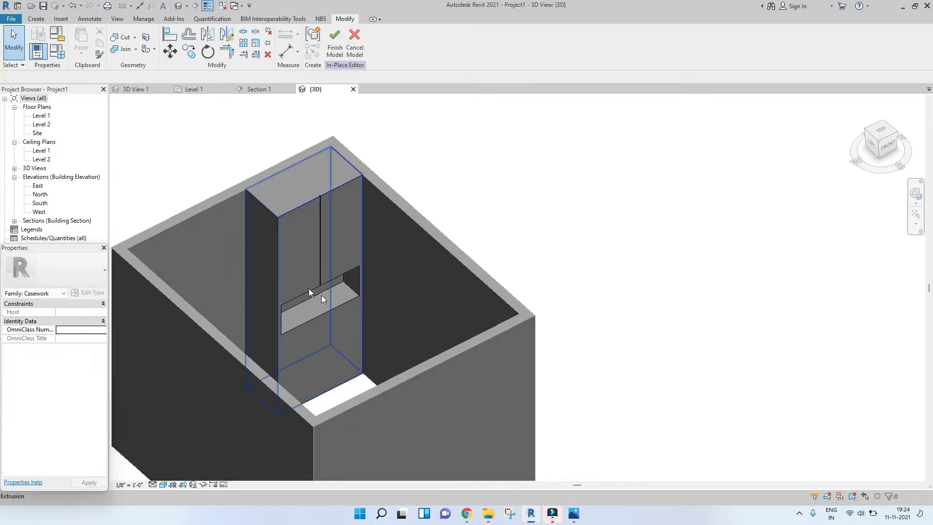
Study the cabinet groove, niche and vanity in the bathroom3.jpg reference image, and return to Revit's Section 1 view.
{"action": "left_click", "coordinate": [576, 513]}
{"action": "scroll", "coordinate": [531, 257], "scroll_direction": "up", "scroll_amount": 5}
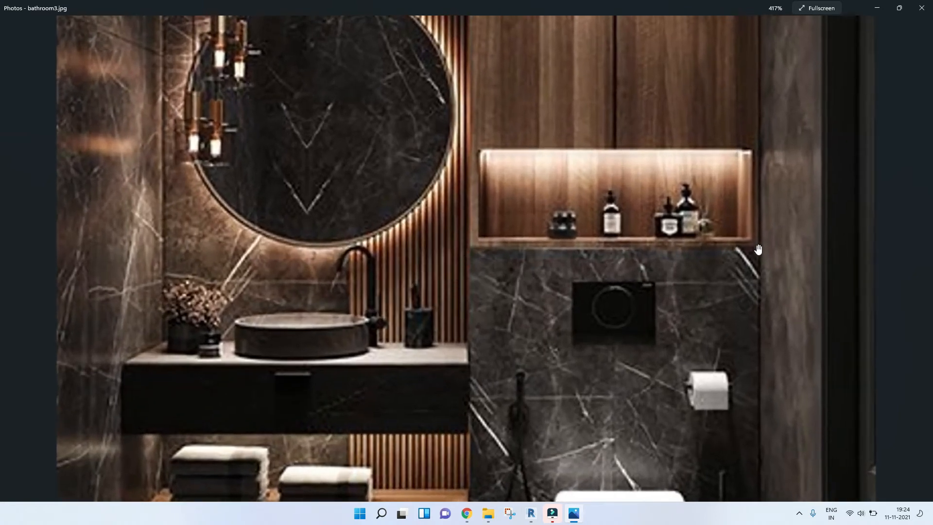
{"action": "scroll", "coordinate": [756, 388], "scroll_direction": "down", "scroll_amount": 3}
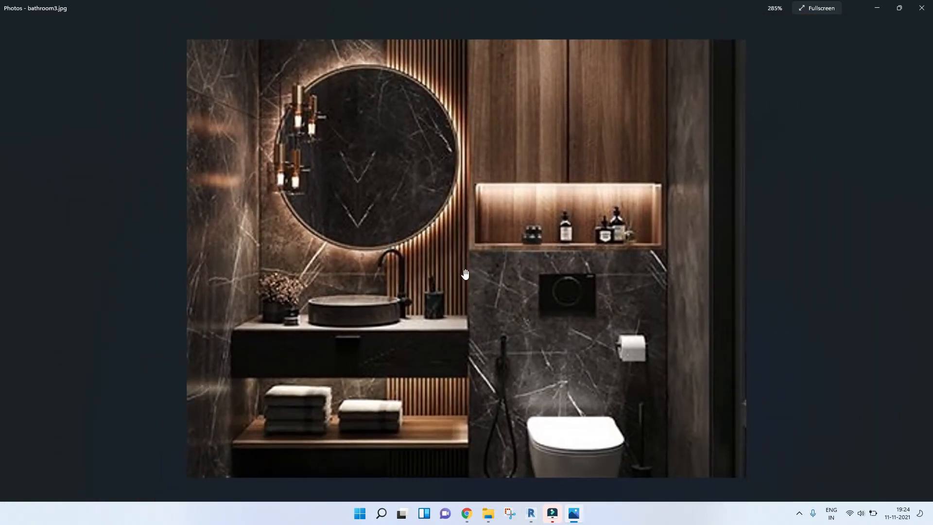
{"action": "scroll", "coordinate": [467, 331], "scroll_direction": "down", "scroll_amount": 3}
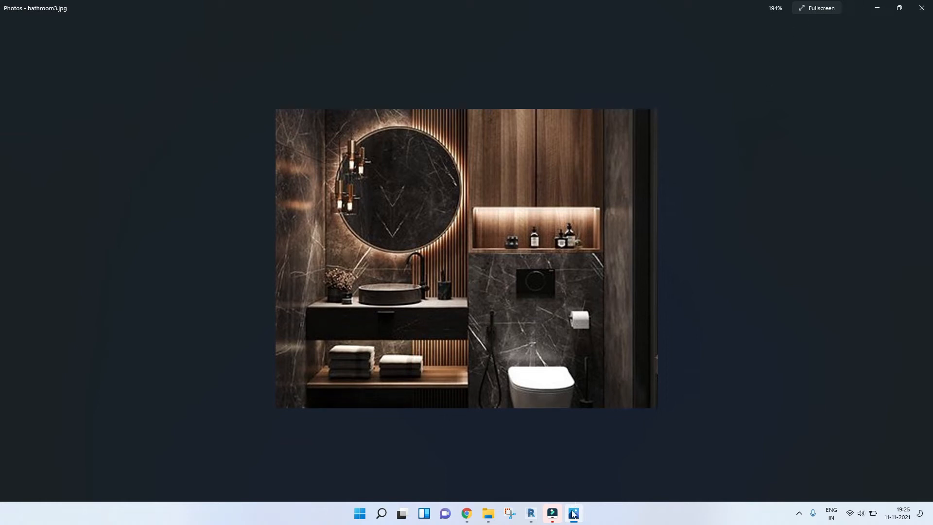
{"action": "left_click", "coordinate": [573, 513]}
{"action": "scroll", "coordinate": [380, 236], "scroll_direction": "down", "scroll_amount": 3}
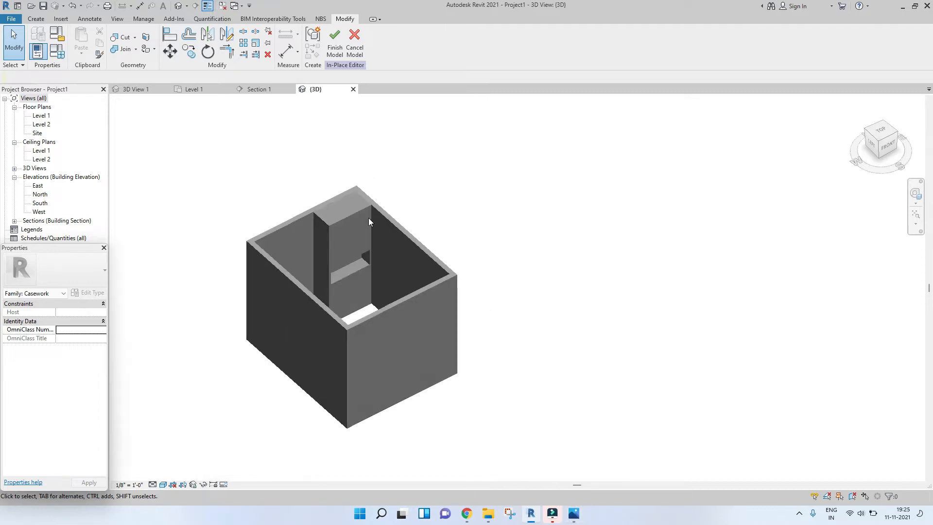
{"action": "left_click", "coordinate": [267, 91]}
{"action": "scroll", "coordinate": [550, 170], "scroll_direction": "up", "scroll_amount": 2}
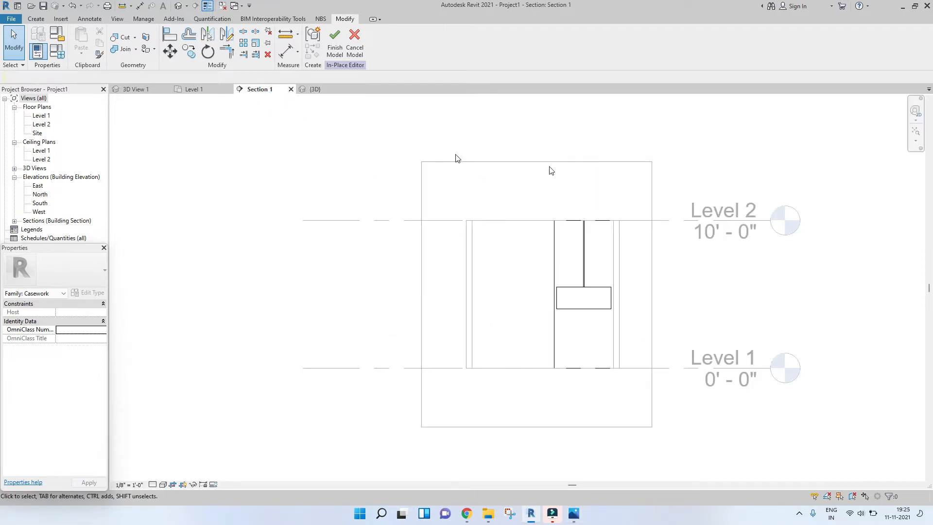
Start a solid extrusion in Section 1 and set its work plane by picking the block's front face below the niche.
{"action": "scroll", "coordinate": [475, 293], "scroll_direction": "up", "scroll_amount": 4}
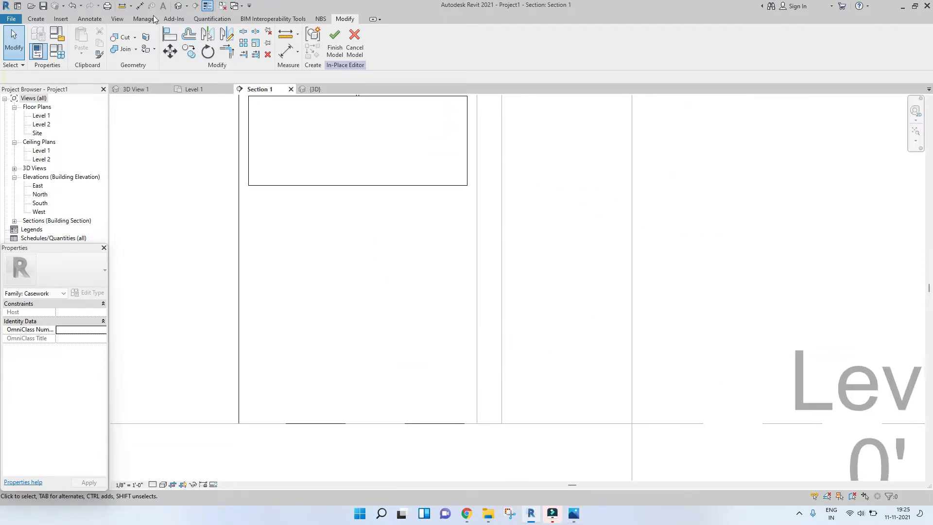
{"action": "left_click", "coordinate": [36, 18]}
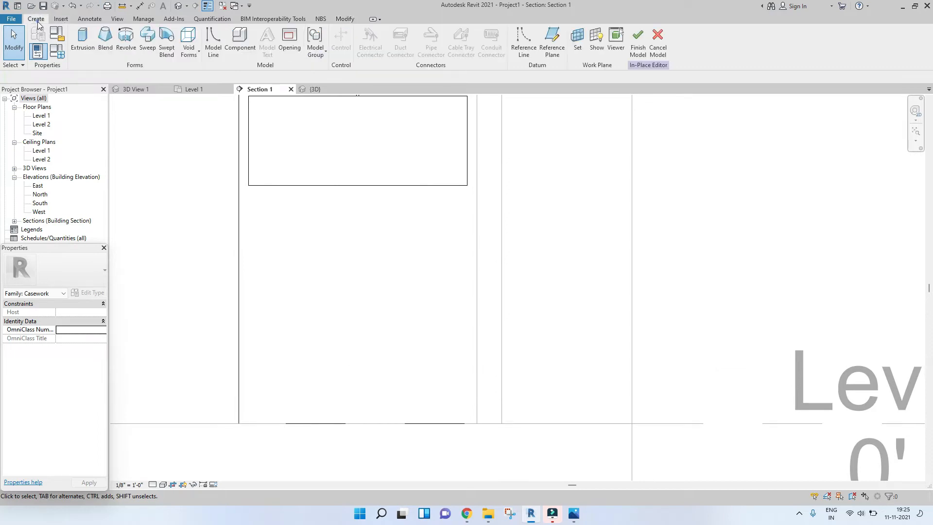
{"action": "left_click", "coordinate": [83, 39]}
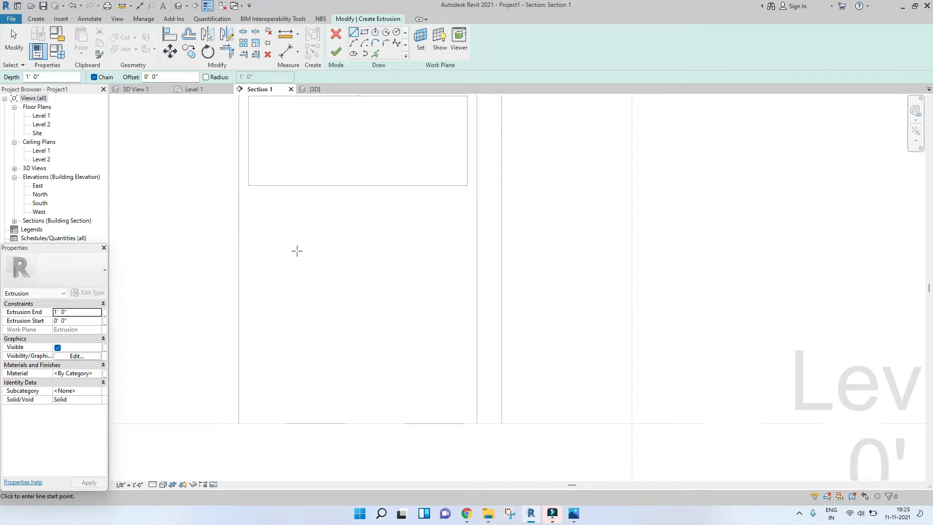
{"action": "left_click", "coordinate": [421, 39]}
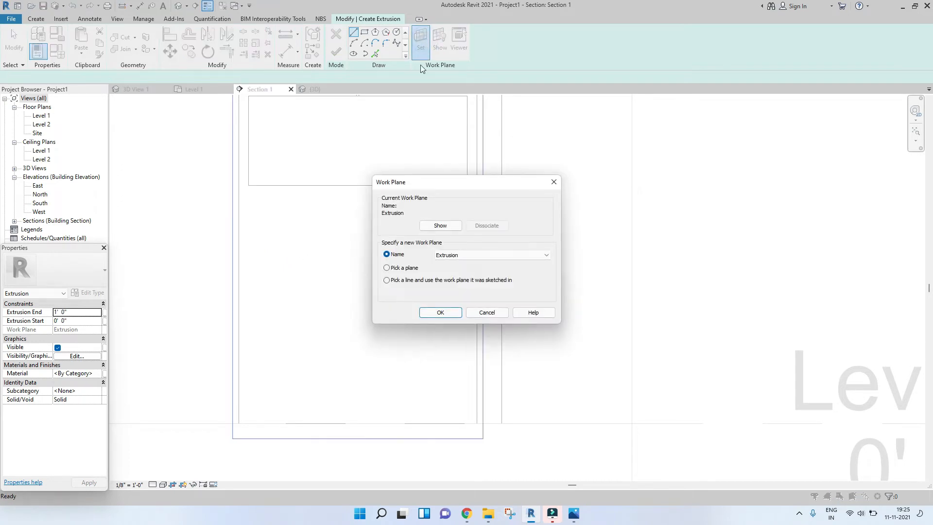
{"action": "left_click", "coordinate": [400, 269]}
{"action": "left_click", "coordinate": [432, 312]}
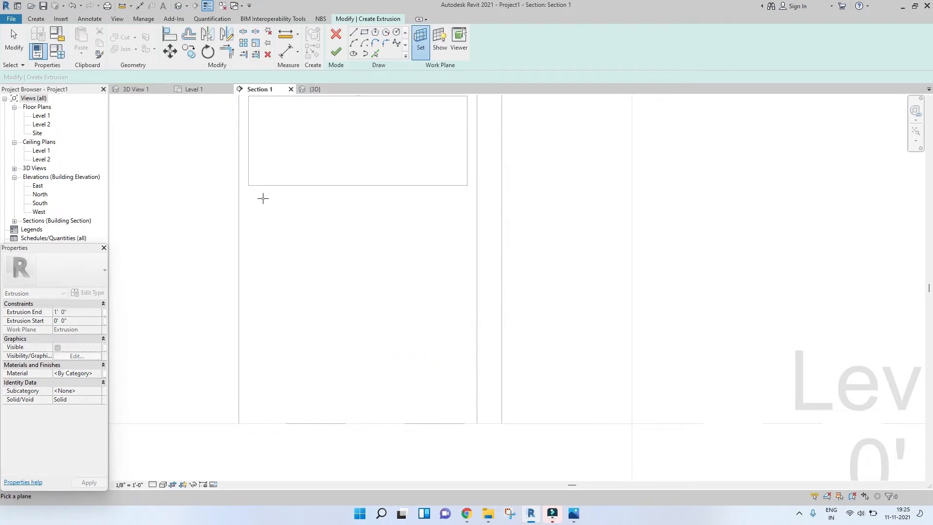
{"action": "left_click", "coordinate": [271, 186]}
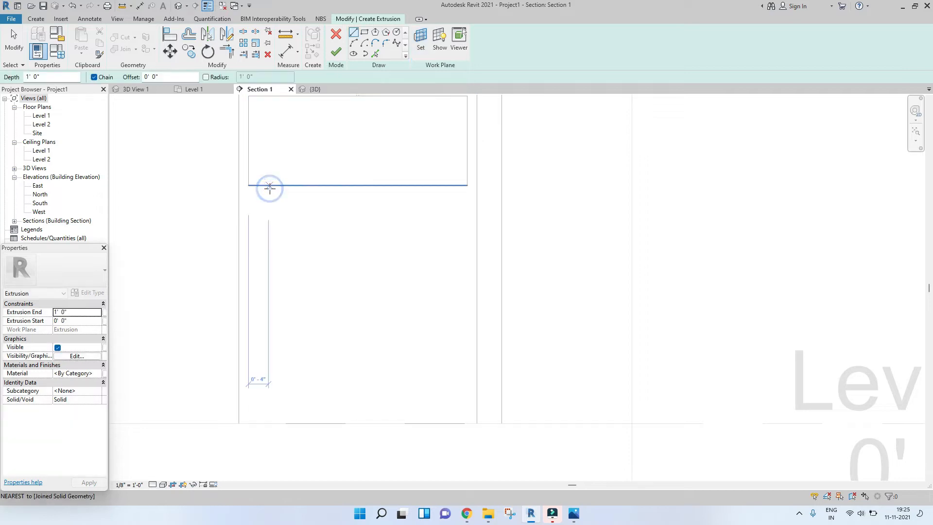
Sketch a rectangle from the niche's lower left corner to the block's bottom right corner at Level 1.
{"action": "left_click", "coordinate": [365, 33]}
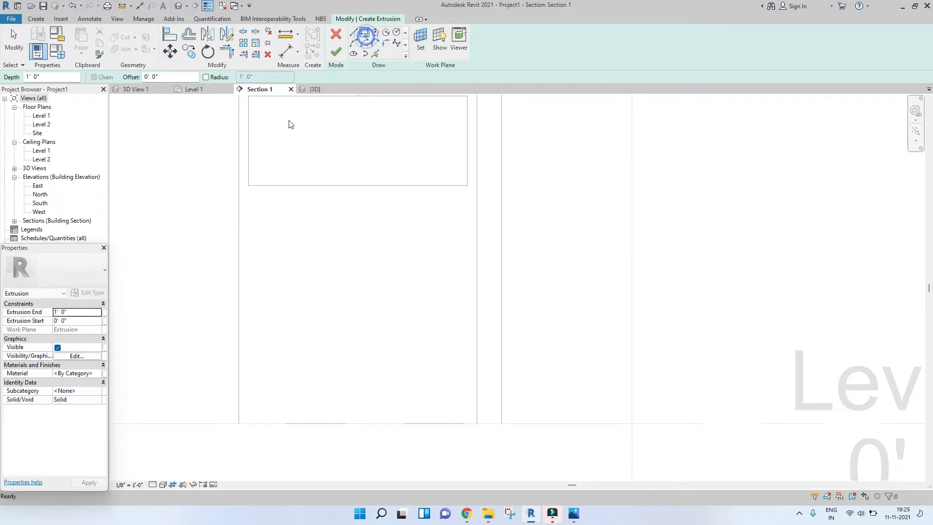
{"action": "left_click", "coordinate": [250, 185]}
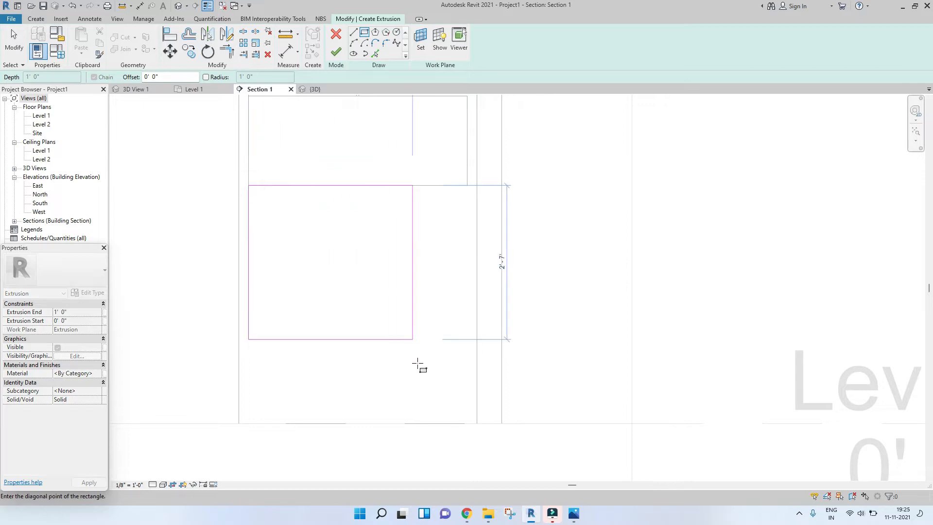
{"action": "left_click", "coordinate": [476, 423]}
{"action": "key", "text": "Escape"}
{"action": "key", "text": "Escape"}
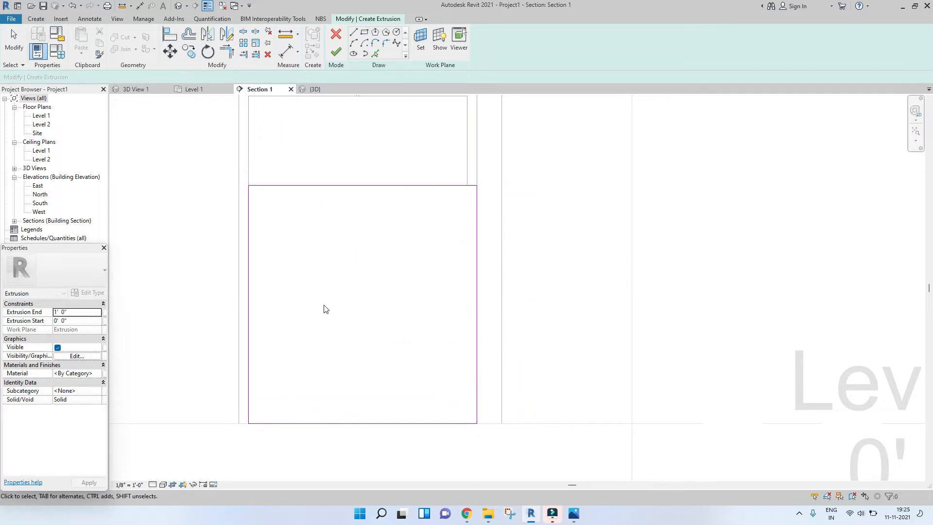
Align the rectangle's left edge with the block's left edge and finish the extrusion sketch.
{"action": "key", "text": "a"}
{"action": "key", "text": "l"}
{"action": "left_click", "coordinate": [239, 144]}
{"action": "left_click", "coordinate": [249, 209]}
{"action": "key", "text": "Escape"}
{"action": "key", "text": "Escape"}
{"action": "left_click", "coordinate": [336, 52]}
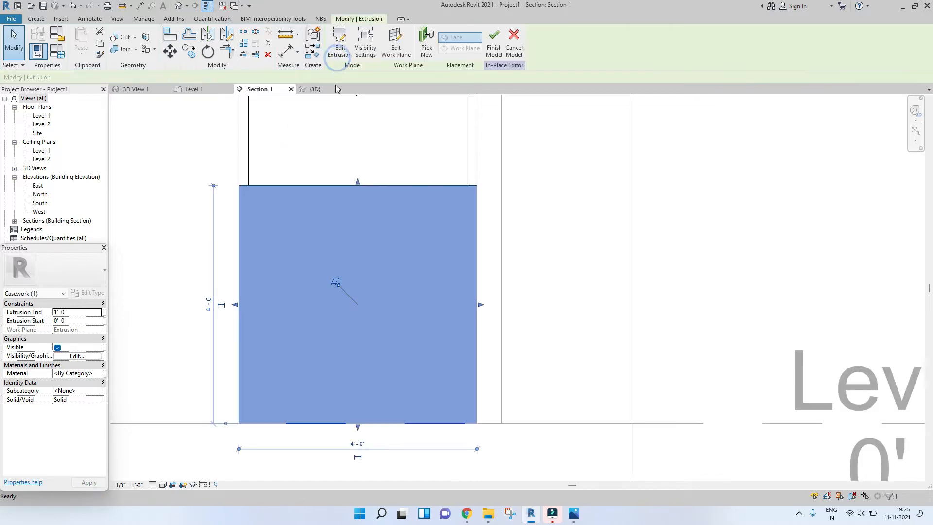
Set the Extrusion End of the panel below the niche to 0' 0 51/256", apply it and check the result in 3D.
{"action": "left_click", "coordinate": [335, 90]}
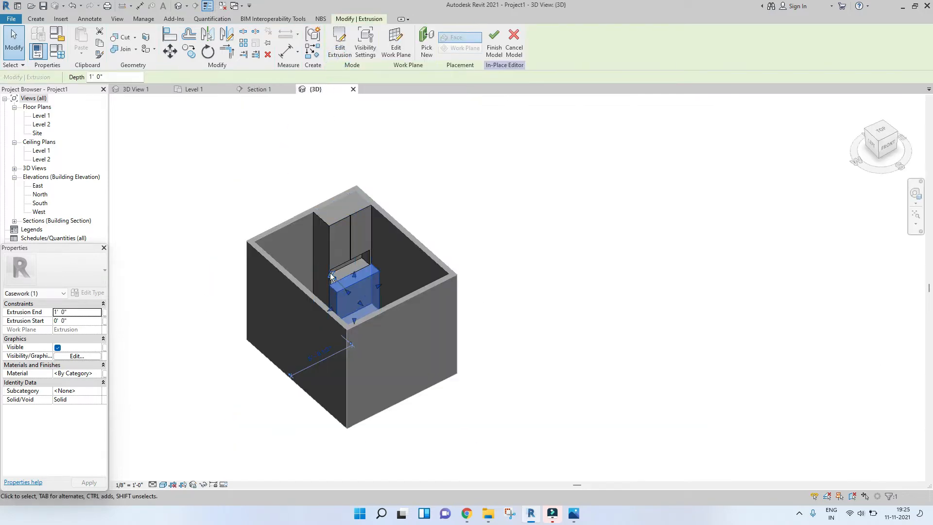
{"action": "middle_click_drag", "start_coordinate": [316, 257], "coordinate": [340, 272], "text": "shift"}
{"action": "scroll", "coordinate": [355, 287], "scroll_direction": "up", "scroll_amount": 5}
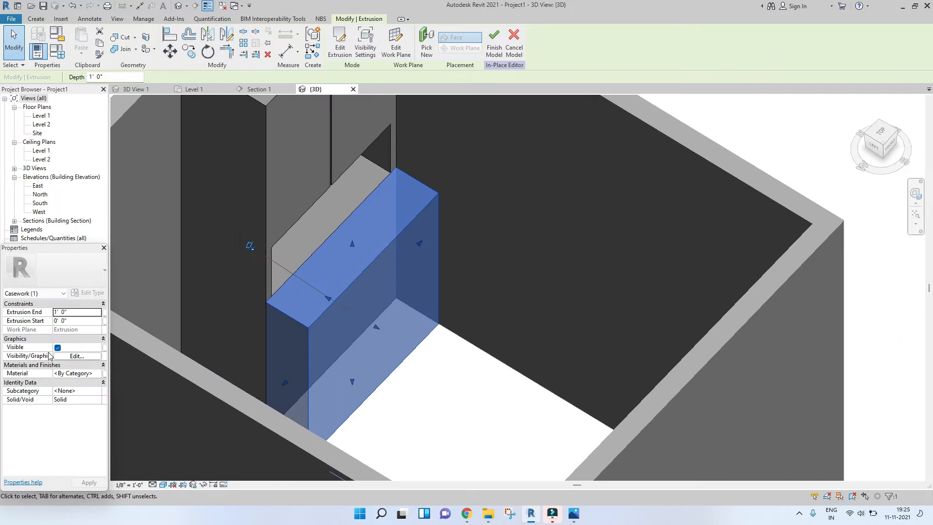
{"action": "left_click", "coordinate": [90, 312]}
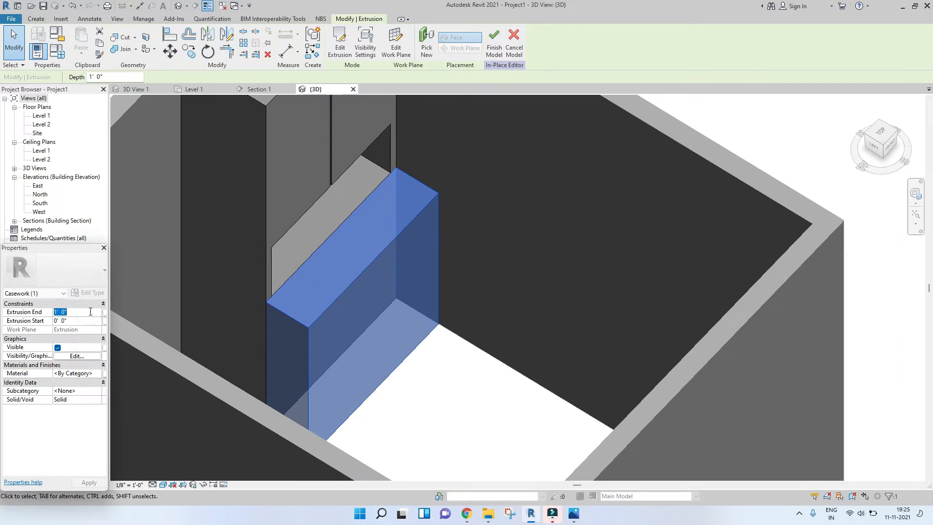
{"action": "type", "text": "0."}
{"action": "key", "text": "Return"}
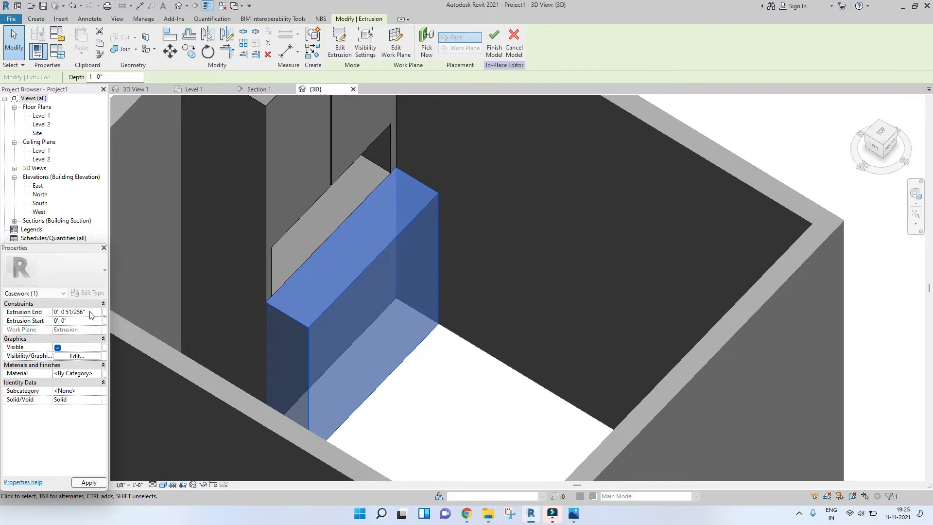
{"action": "left_click", "coordinate": [89, 482]}
{"action": "left_click", "coordinate": [500, 326]}
{"action": "middle_click_drag", "start_coordinate": [499, 324], "coordinate": [402, 127], "text": "shift"}
{"action": "middle_click_drag", "start_coordinate": [470, 220], "coordinate": [420, 399], "text": "shift"}
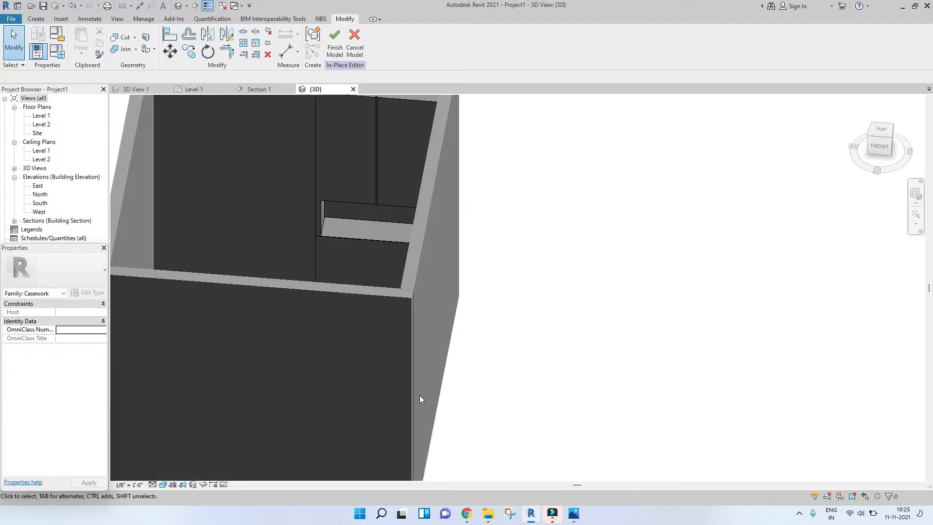
Study the toilet wall, niche and slatted vanity wall in the bathroom3.jpg reference image and return to Revit's 3D view.
{"action": "left_click", "coordinate": [580, 514]}
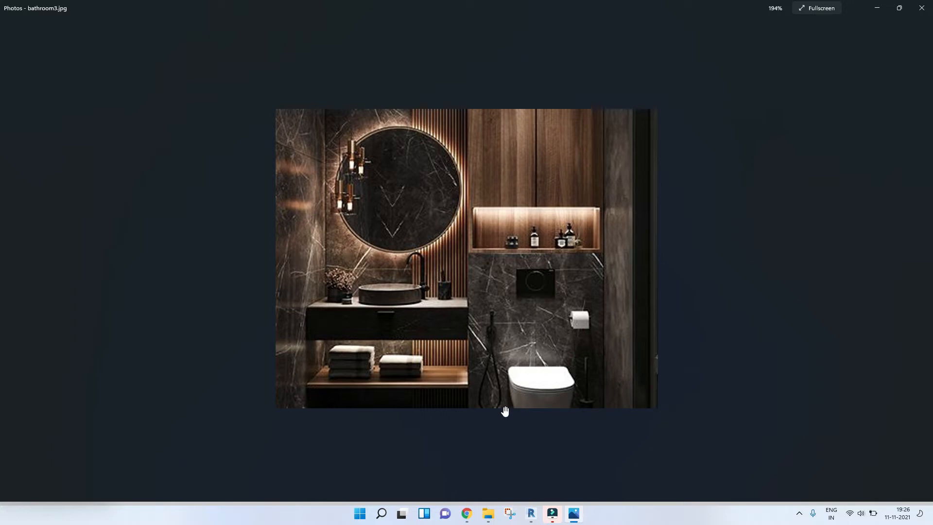
{"action": "scroll", "coordinate": [513, 389], "scroll_direction": "down", "scroll_amount": 2}
{"action": "scroll", "coordinate": [535, 357], "scroll_direction": "up", "scroll_amount": 4}
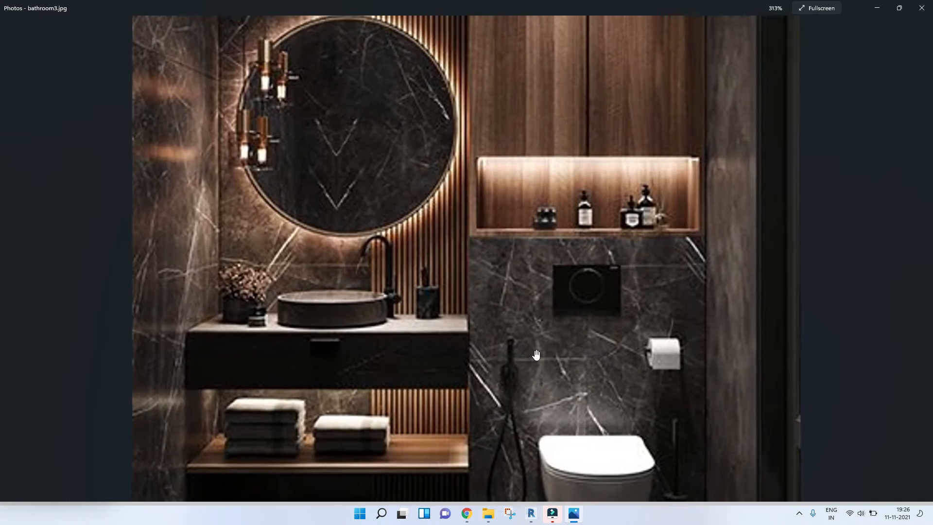
{"action": "scroll", "coordinate": [536, 354], "scroll_direction": "down", "scroll_amount": 1}
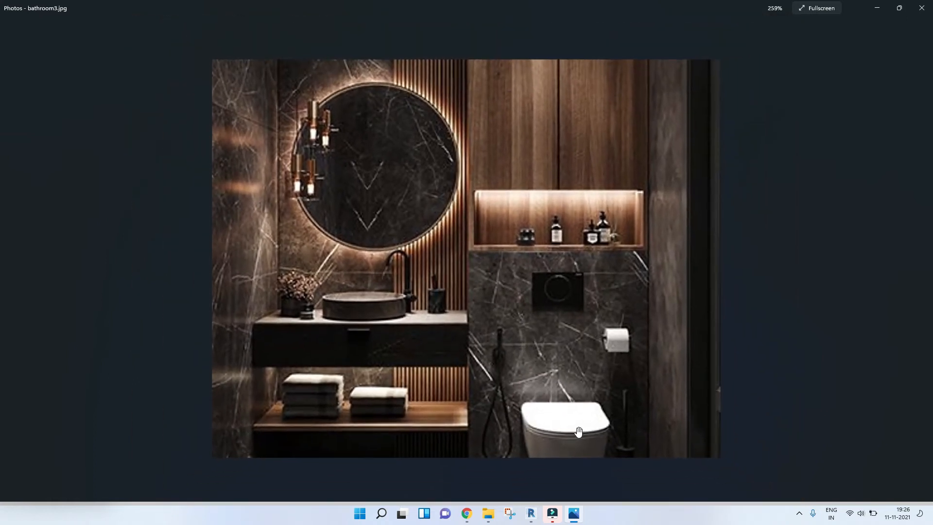
{"action": "scroll", "coordinate": [518, 417], "scroll_direction": "down", "scroll_amount": 1}
{"action": "scroll", "coordinate": [486, 243], "scroll_direction": "down", "scroll_amount": 1}
{"action": "scroll", "coordinate": [448, 84], "scroll_direction": "up", "scroll_amount": 1}
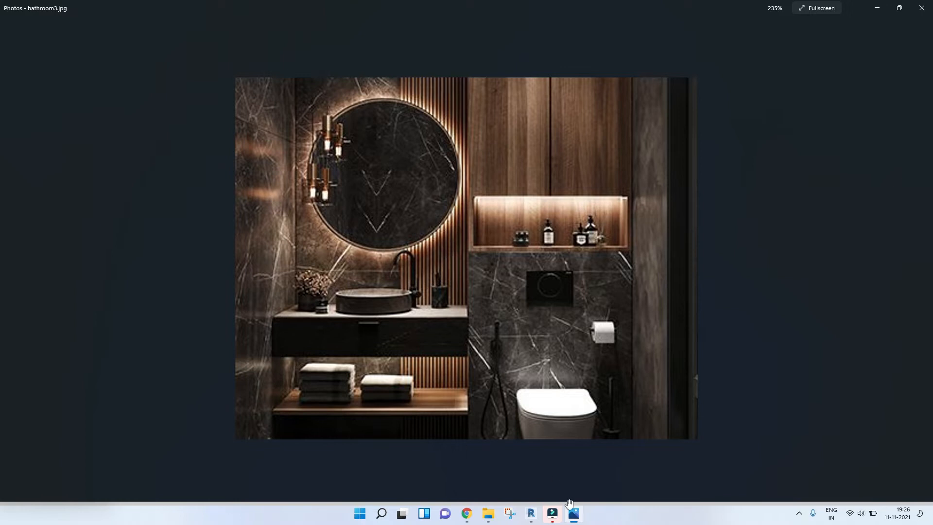
{"action": "left_click", "coordinate": [574, 512]}
{"action": "scroll", "coordinate": [419, 267], "scroll_direction": "down", "scroll_amount": 3}
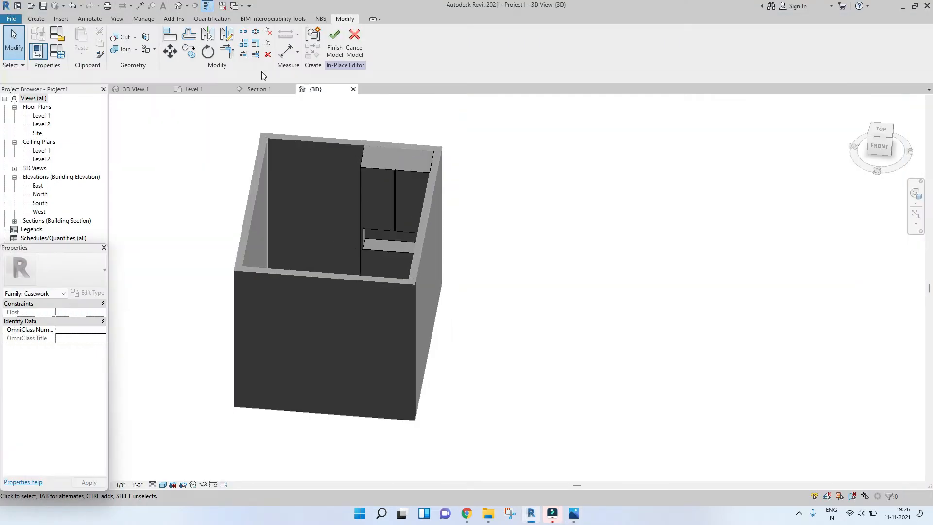
Return to Section 1 and finish the in-place casework model.
{"action": "left_click", "coordinate": [259, 89]}
{"action": "scroll", "coordinate": [392, 286], "scroll_direction": "down", "scroll_amount": 4}
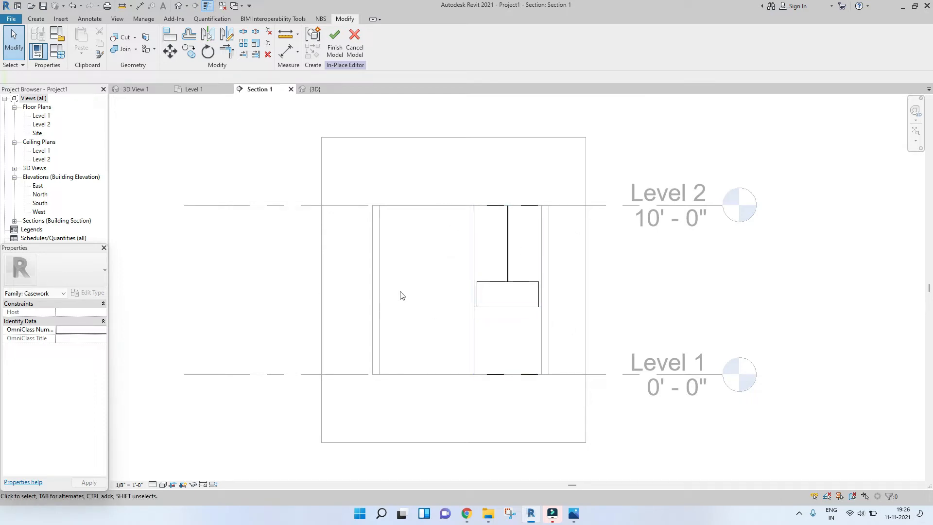
{"action": "left_click", "coordinate": [335, 44]}
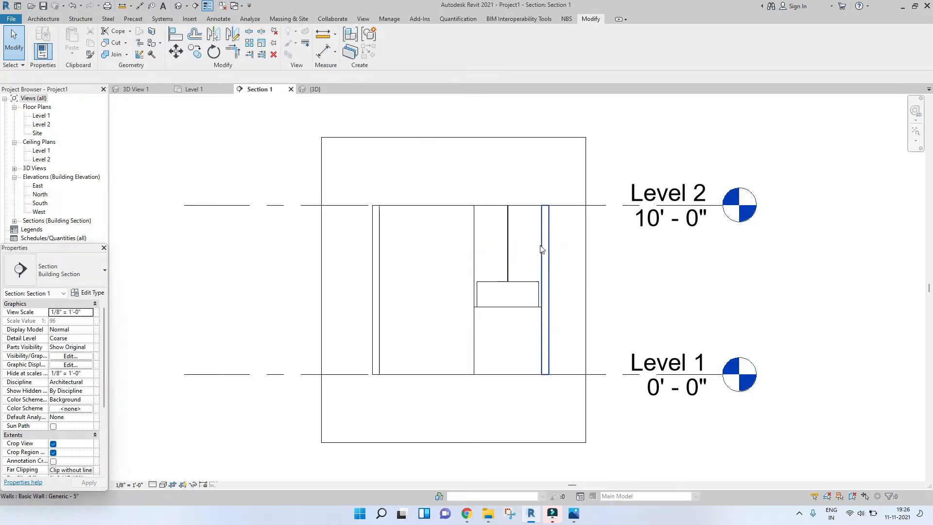
Create a new in-place model in the Casework category.
{"action": "left_click", "coordinate": [38, 18]}
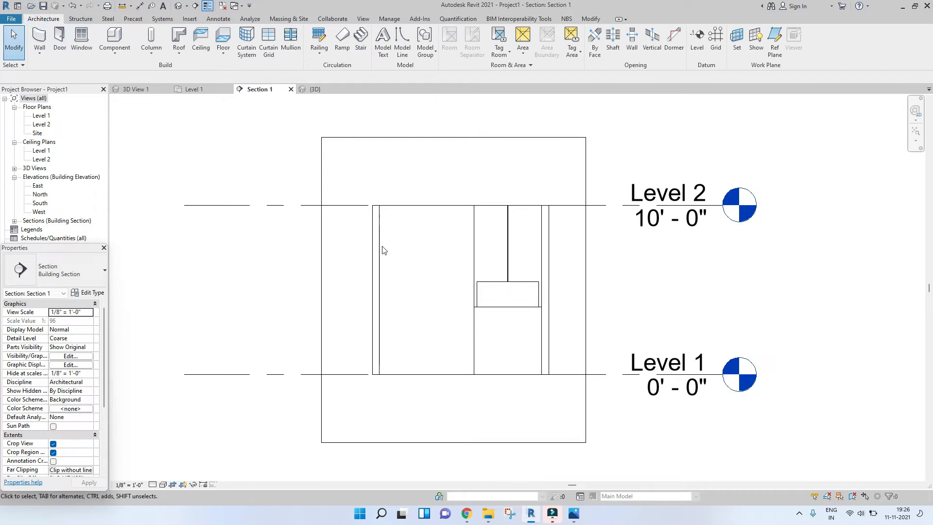
{"action": "left_click", "coordinate": [130, 56]}
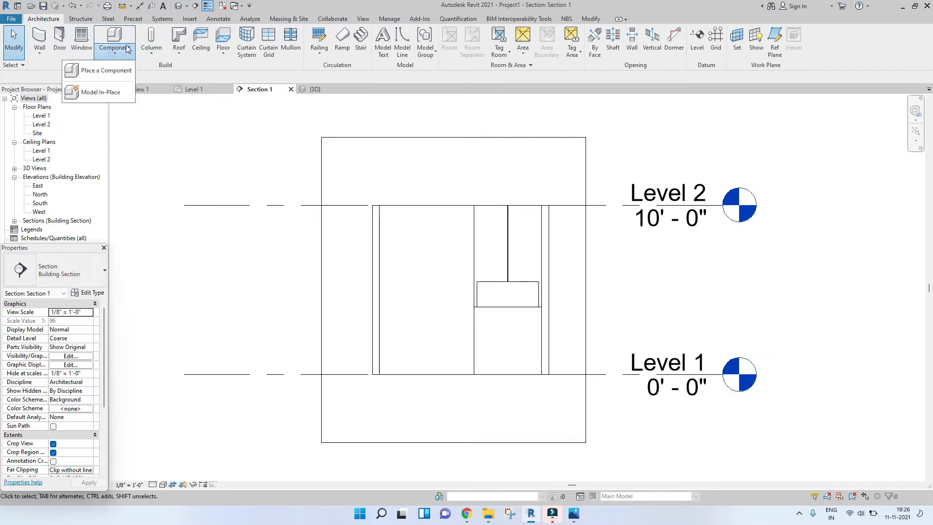
{"action": "left_click", "coordinate": [98, 92]}
{"action": "left_click", "coordinate": [413, 192]}
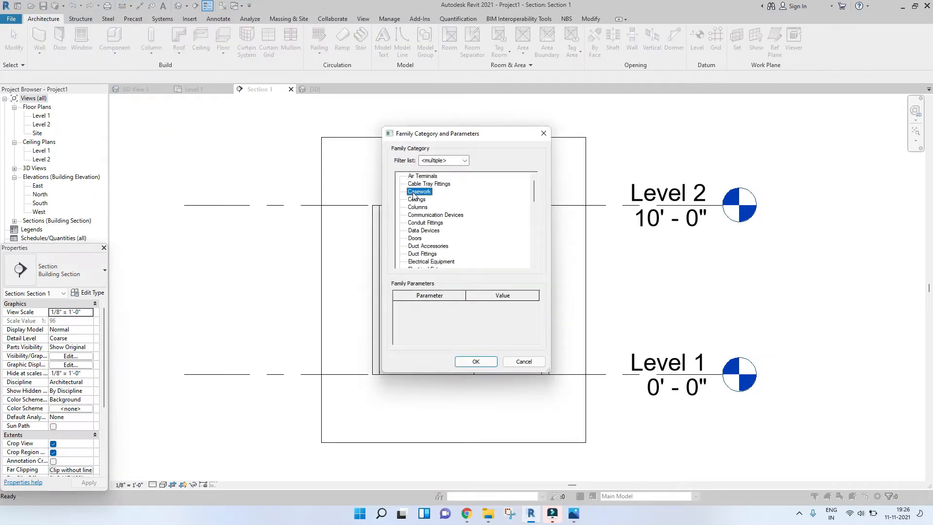
{"action": "double_click", "coordinate": [413, 192]}
{"action": "key", "text": "Escape"}
{"action": "middle_click_drag", "start_coordinate": [463, 276], "coordinate": [407, 256]}
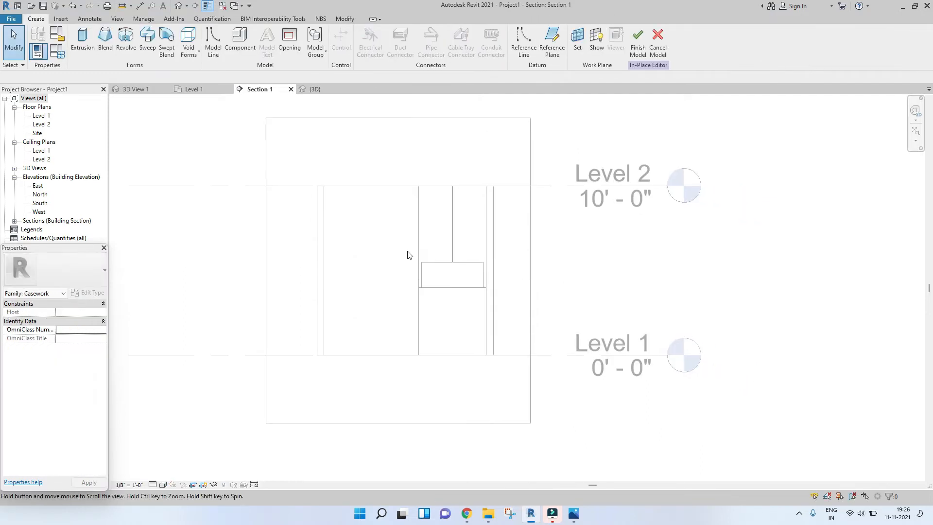
Check the vanity wall in bathroom3.jpg and start a solid extrusion with the back wall as its work plane in Section 1.
{"action": "left_click", "coordinate": [574, 513]}
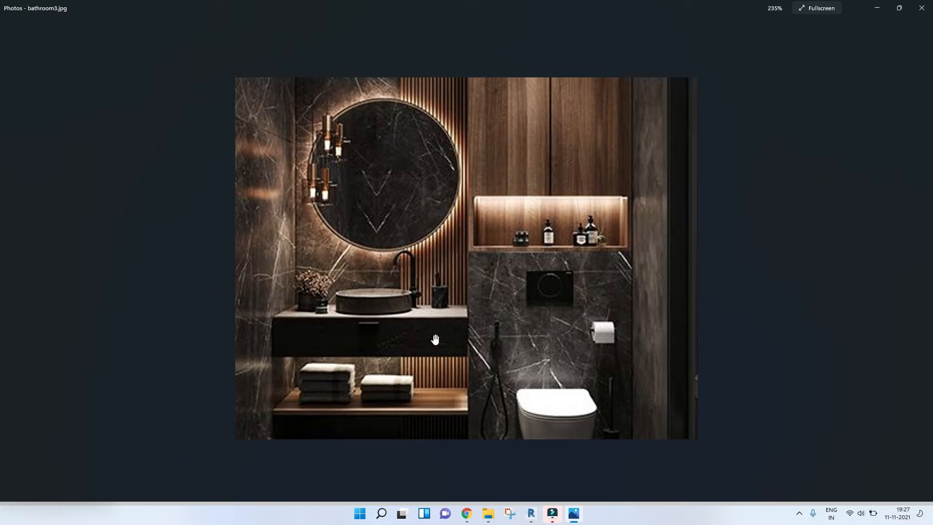
{"action": "left_click", "coordinate": [875, 6]}
{"action": "scroll", "coordinate": [386, 303], "scroll_direction": "up", "scroll_amount": 3}
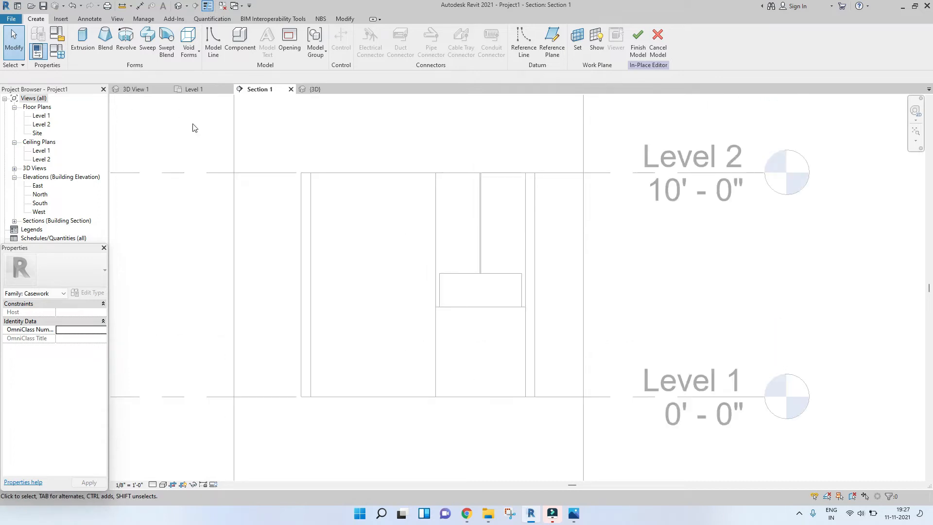
{"action": "left_click", "coordinate": [84, 43]}
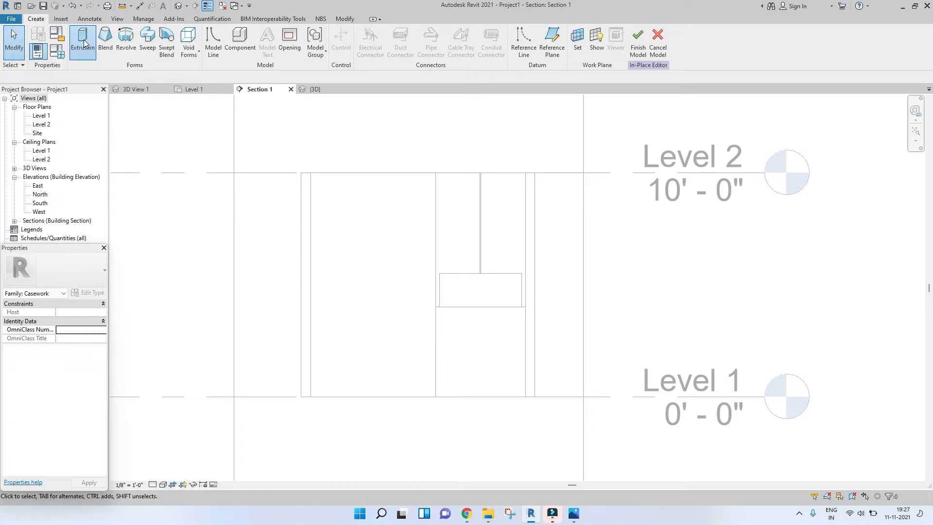
{"action": "left_click", "coordinate": [451, 311]}
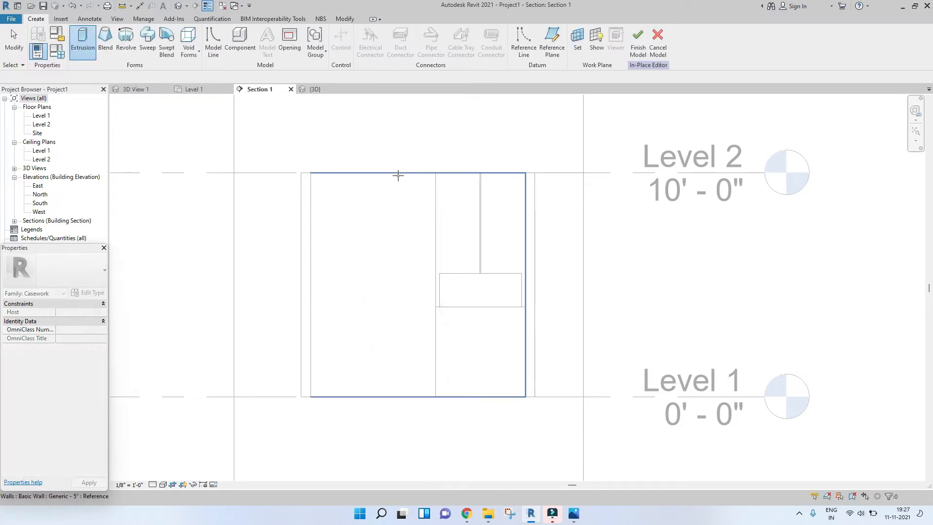
{"action": "left_click", "coordinate": [398, 176]}
{"action": "scroll", "coordinate": [403, 277], "scroll_direction": "up", "scroll_amount": 2}
{"action": "scroll", "coordinate": [403, 278], "scroll_direction": "down", "scroll_amount": 2}
{"action": "middle_click_drag", "start_coordinate": [416, 326], "coordinate": [410, 267]}
Sketch a narrow 10' tall rectangle along the casework block's left edge, from Level 1 to Level 2.
{"action": "left_click", "coordinate": [365, 32]}
{"action": "scroll", "coordinate": [495, 390], "scroll_direction": "up", "scroll_amount": 2}
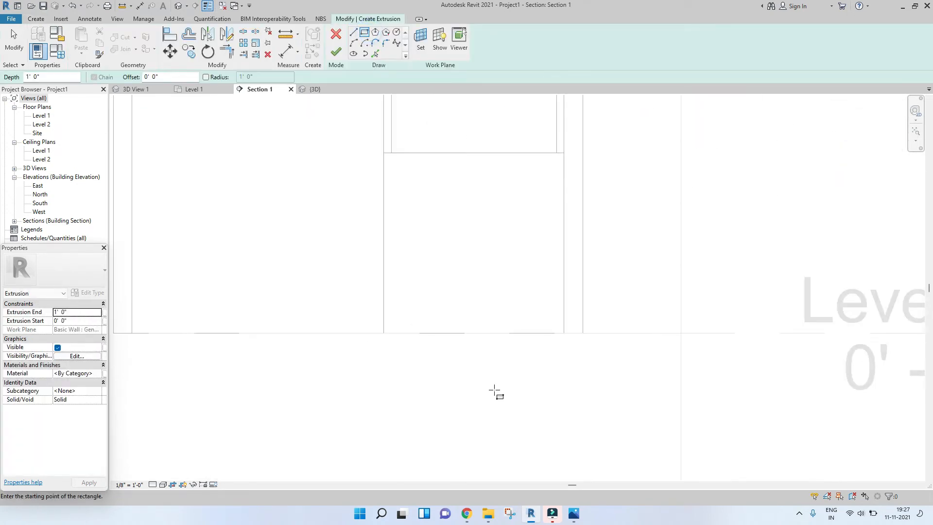
{"action": "left_click", "coordinate": [383, 334]}
{"action": "scroll", "coordinate": [383, 300], "scroll_direction": "down", "scroll_amount": 4}
{"action": "left_click", "coordinate": [414, 227]}
{"action": "scroll", "coordinate": [414, 229], "scroll_direction": "up", "scroll_amount": 5}
{"action": "key", "text": "Escape"}
{"action": "key", "text": "Escape"}
Set the narrow rectangle's width to 4" by moving its left edge.
{"action": "left_click", "coordinate": [414, 260]}
{"action": "scroll", "coordinate": [418, 260], "scroll_direction": "down", "scroll_amount": 2}
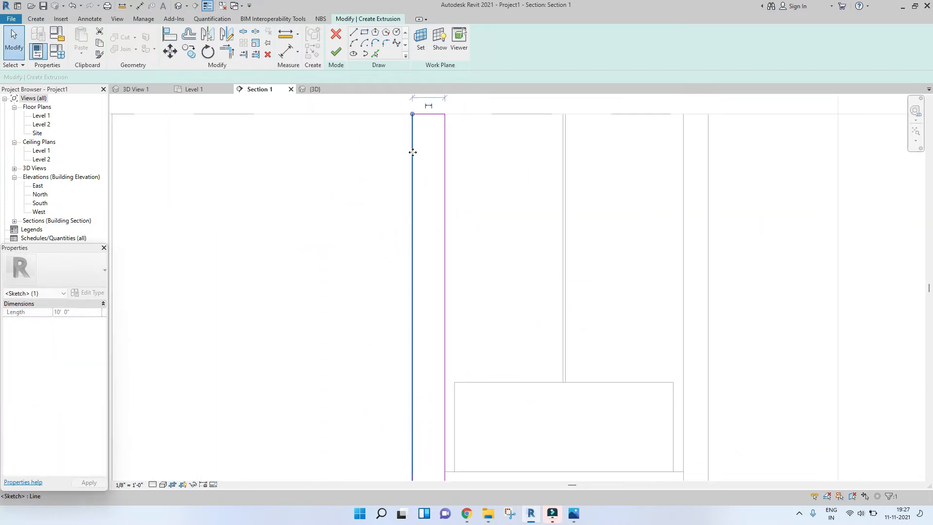
{"action": "left_click", "coordinate": [433, 218]}
{"action": "type", "text": "4\""}
{"action": "key", "text": "Return"}
Reduce the narrow rectangle's width to 3" by moving its left edge.
{"action": "left_click", "coordinate": [436, 208]}
{"action": "scroll", "coordinate": [436, 208], "scroll_direction": "down", "scroll_amount": 6}
{"action": "scroll", "coordinate": [440, 227], "scroll_direction": "up", "scroll_amount": 4}
{"action": "left_click", "coordinate": [431, 234]}
{"action": "scroll", "coordinate": [434, 214], "scroll_direction": "up", "scroll_amount": 3}
{"action": "middle_click_drag", "start_coordinate": [441, 392], "coordinate": [439, 212]}
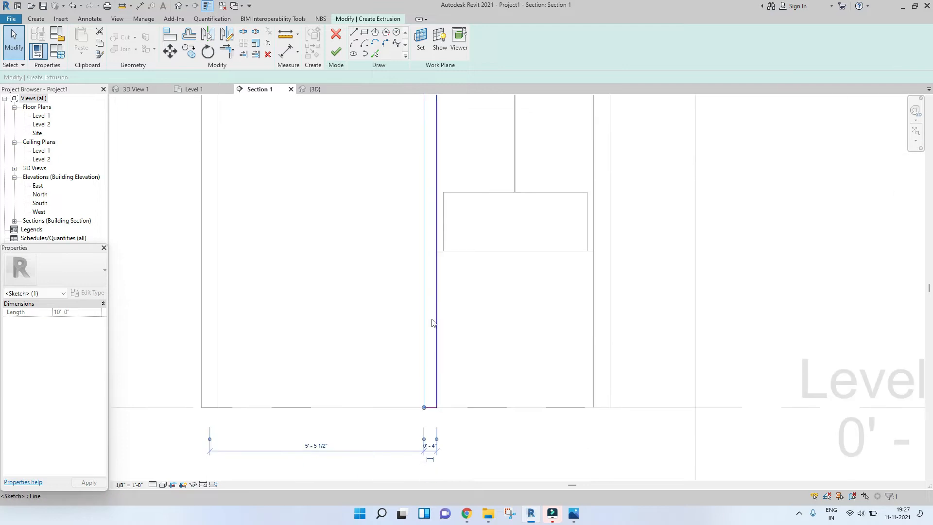
{"action": "left_click", "coordinate": [436, 451]}
{"action": "type", "text": "3\""}
{"action": "key", "text": "Return"}
{"action": "scroll", "coordinate": [436, 450], "scroll_direction": "down", "scroll_amount": 3}
{"action": "left_click", "coordinate": [459, 426]}
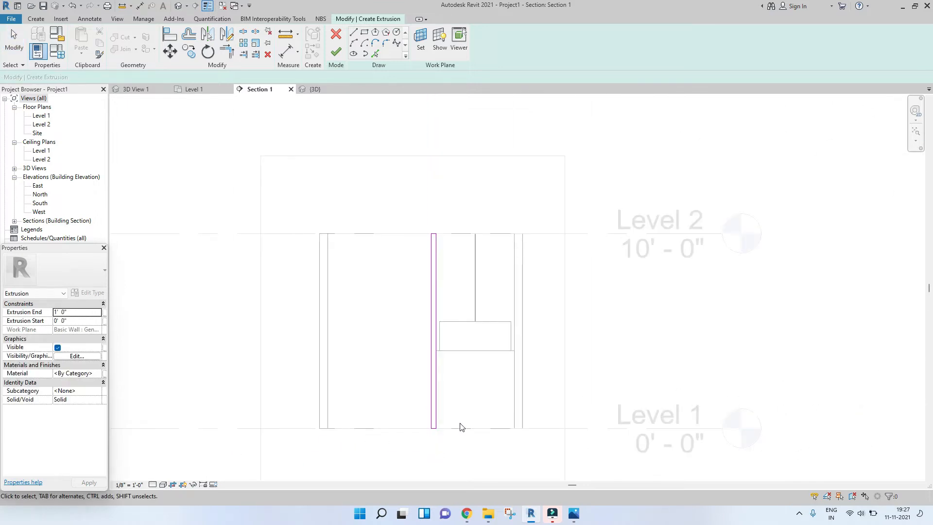
Reduce the narrow rectangle's width to 2" by moving its left edge, and deselect it.
{"action": "scroll", "coordinate": [437, 425], "scroll_direction": "up", "scroll_amount": 3}
{"action": "left_click", "coordinate": [417, 423]}
{"action": "scroll", "coordinate": [412, 423], "scroll_direction": "up", "scroll_amount": 3}
{"action": "left_click", "coordinate": [420, 466]}
{"action": "type", "text": "2\""}
{"action": "key", "text": "Return"}
{"action": "key", "text": "Escape"}
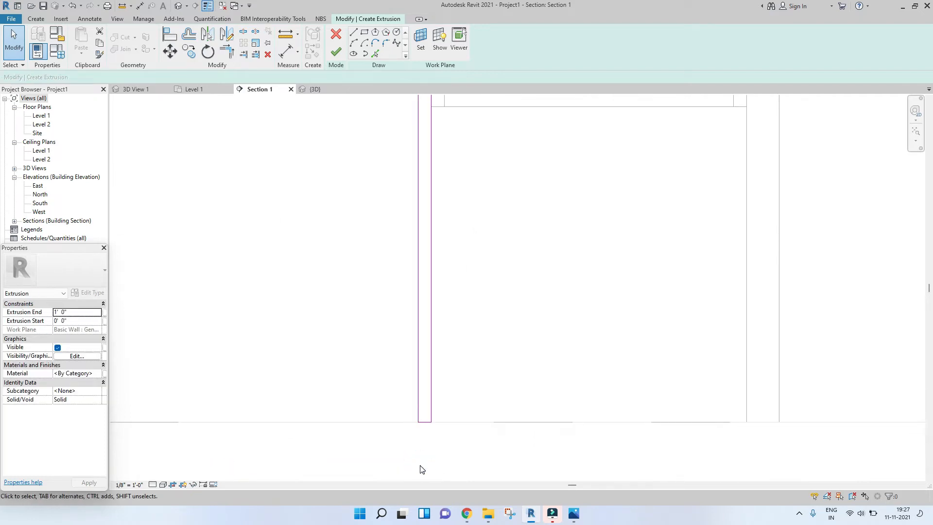
{"action": "scroll", "coordinate": [424, 464], "scroll_direction": "down", "scroll_amount": 5}
{"action": "middle_click_drag", "start_coordinate": [444, 326], "coordinate": [434, 310]}
{"action": "scroll", "coordinate": [434, 310], "scroll_direction": "up", "scroll_amount": 1}
{"action": "left_click_drag", "start_coordinate": [388, 137], "coordinate": [481, 437]}
{"action": "scroll", "coordinate": [412, 246], "scroll_direction": "up", "scroll_amount": 4}
{"action": "scroll", "coordinate": [418, 248], "scroll_direction": "down", "scroll_amount": 3}
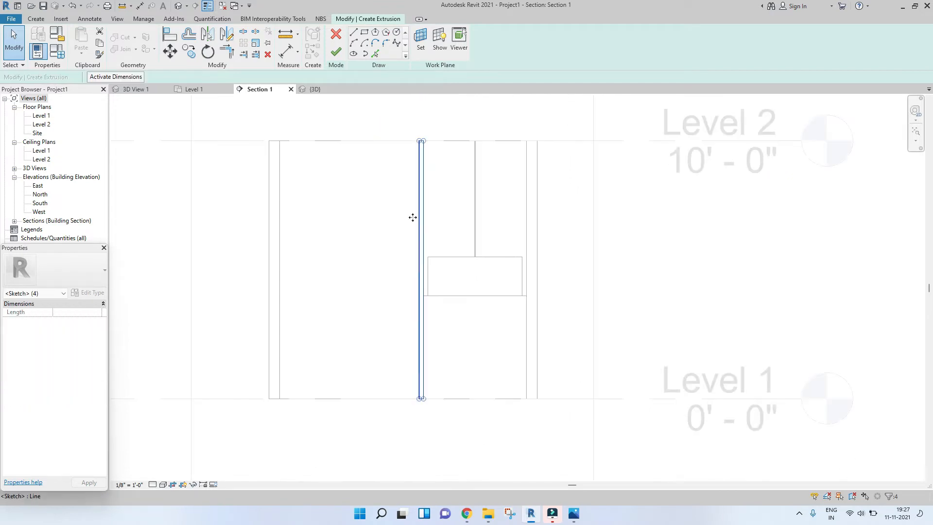
{"action": "left_click", "coordinate": [189, 51]}
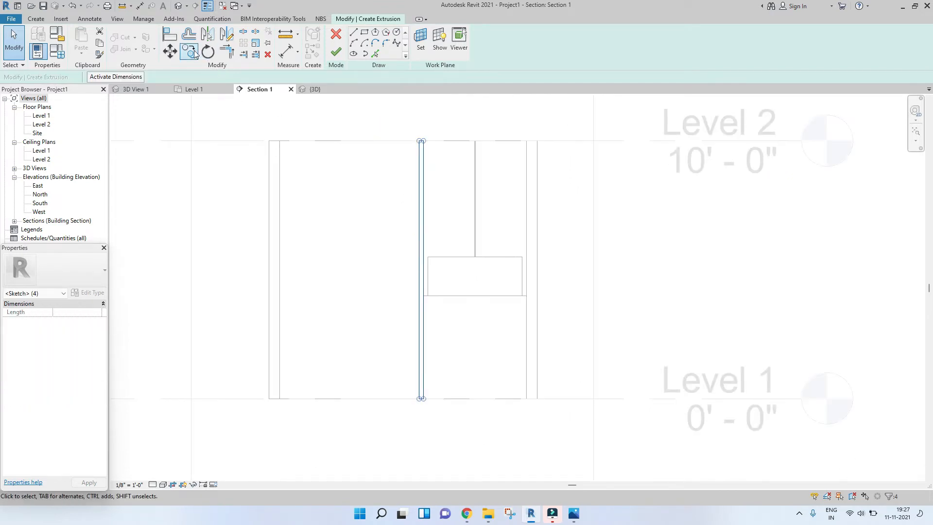
{"action": "scroll", "coordinate": [404, 241], "scroll_direction": "up", "scroll_amount": 1}
{"action": "scroll", "coordinate": [424, 262], "scroll_direction": "up", "scroll_amount": 4}
{"action": "left_click", "coordinate": [437, 305]}
{"action": "left_click", "coordinate": [437, 305]}
{"action": "scroll", "coordinate": [439, 281], "scroll_direction": "down", "scroll_amount": 5}
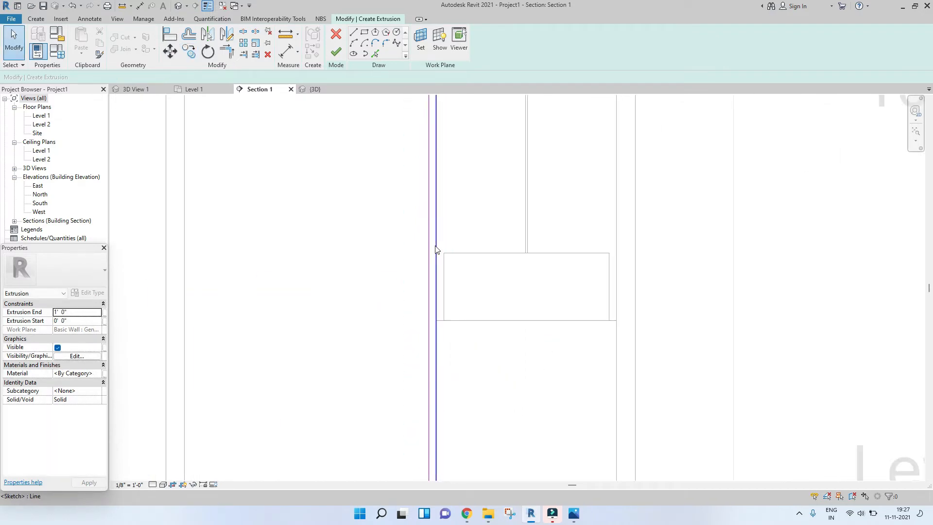
Copy the narrow rectangle twice away from the casework block at 3" spacing, using the multiple copy option.
{"action": "left_click_drag", "start_coordinate": [404, 119], "coordinate": [470, 443]}
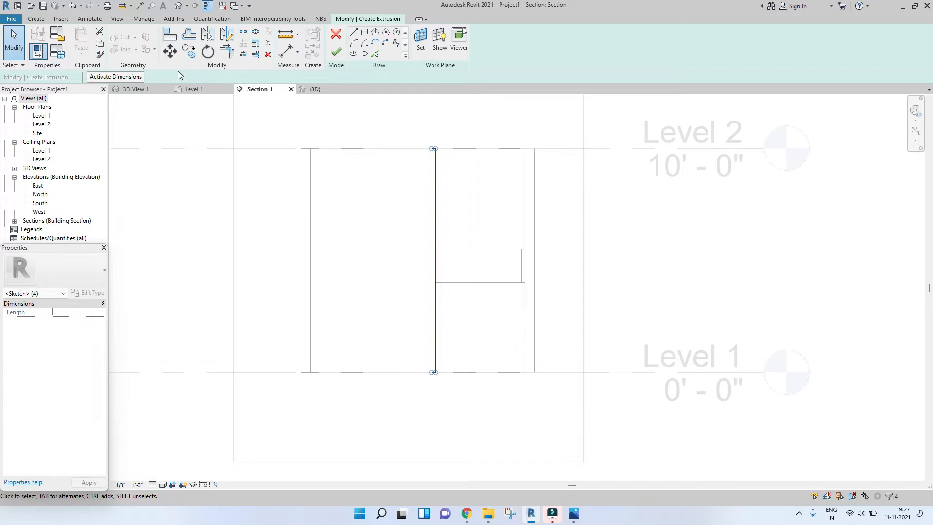
{"action": "left_click", "coordinate": [189, 51]}
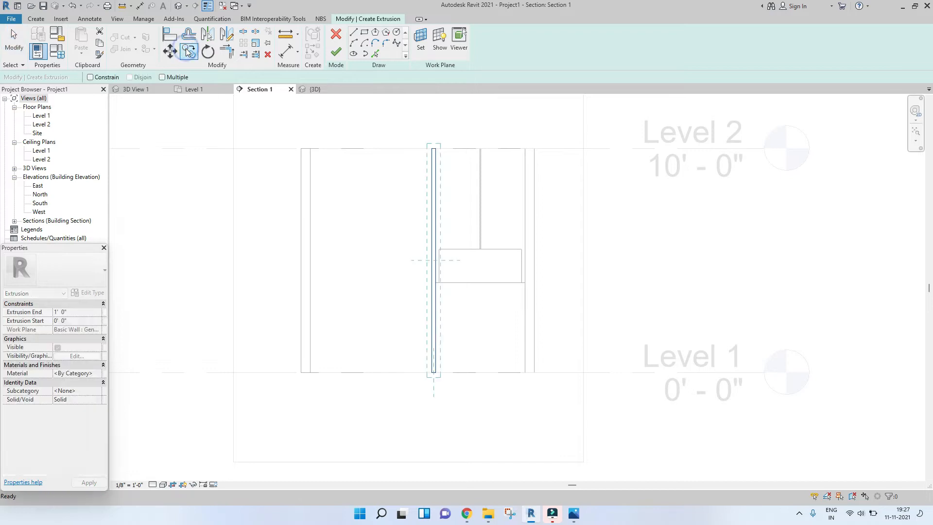
{"action": "left_click", "coordinate": [162, 77]}
{"action": "scroll", "coordinate": [415, 263], "scroll_direction": "up", "scroll_amount": 4}
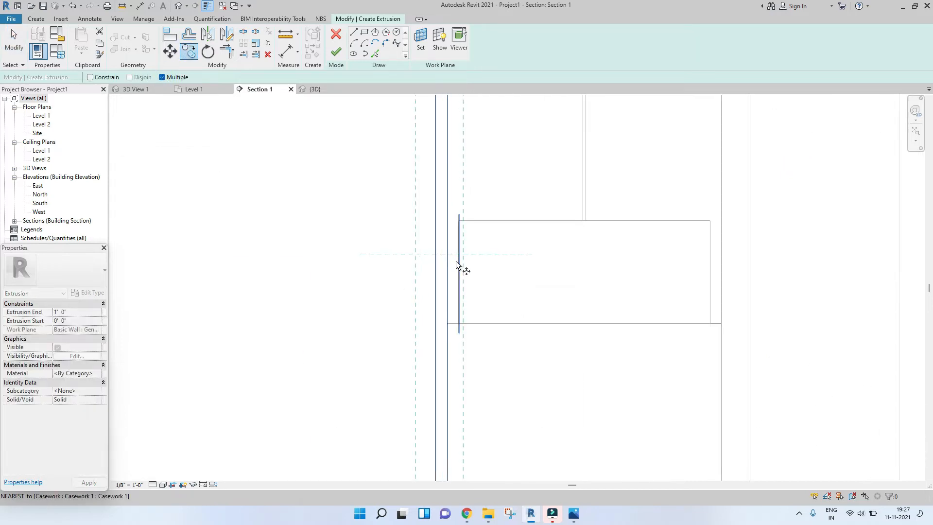
{"action": "left_click", "coordinate": [447, 253]}
{"action": "left_click", "coordinate": [426, 254]}
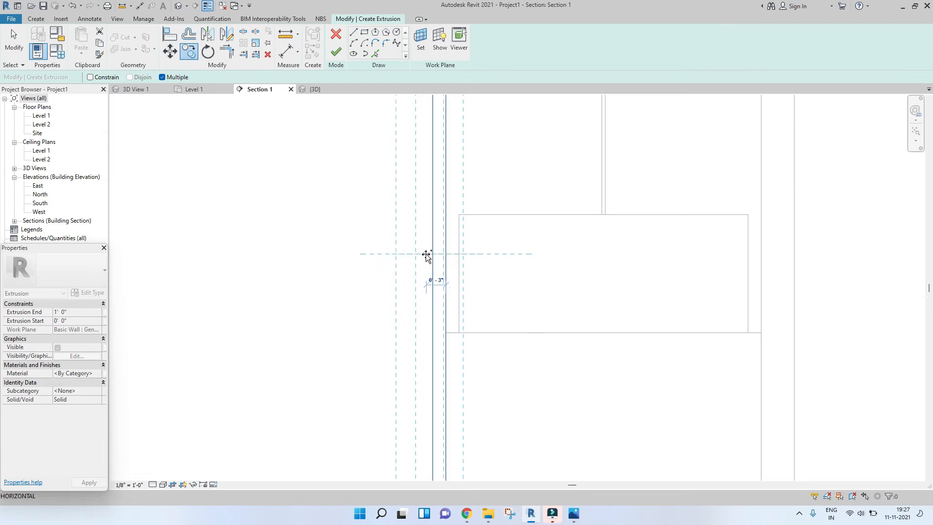
{"action": "scroll", "coordinate": [426, 254], "scroll_direction": "down", "scroll_amount": 2}
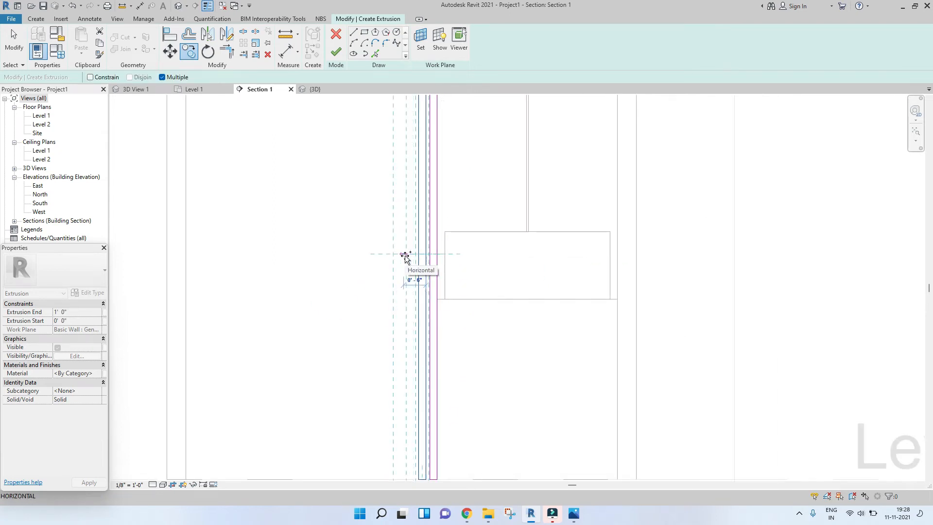
{"action": "scroll", "coordinate": [405, 256], "scroll_direction": "down", "scroll_amount": 2}
{"action": "type", "text": "2"}
{"action": "key", "text": "Return"}
{"action": "key", "text": "Escape"}
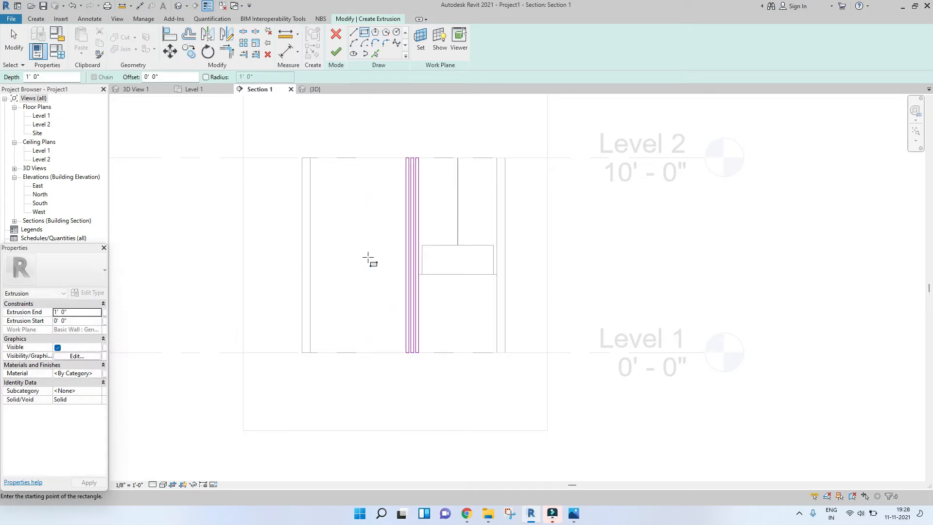
{"action": "key", "text": "Escape"}
Make eight more copies of the outermost narrow rectangle, each 3" further from the casework block.
{"action": "left_click_drag", "start_coordinate": [388, 132], "coordinate": [411, 417]}
{"action": "scroll", "coordinate": [408, 275], "scroll_direction": "up", "scroll_amount": 3}
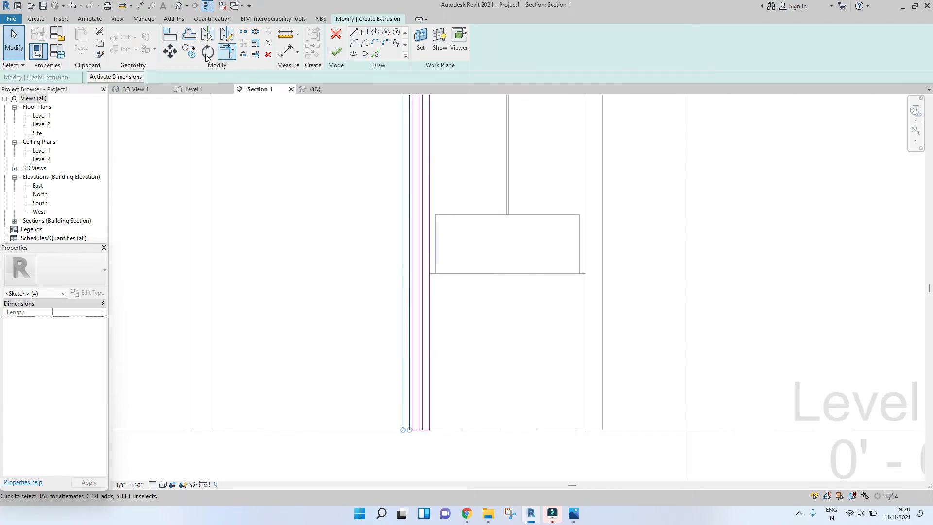
{"action": "left_click", "coordinate": [189, 52]}
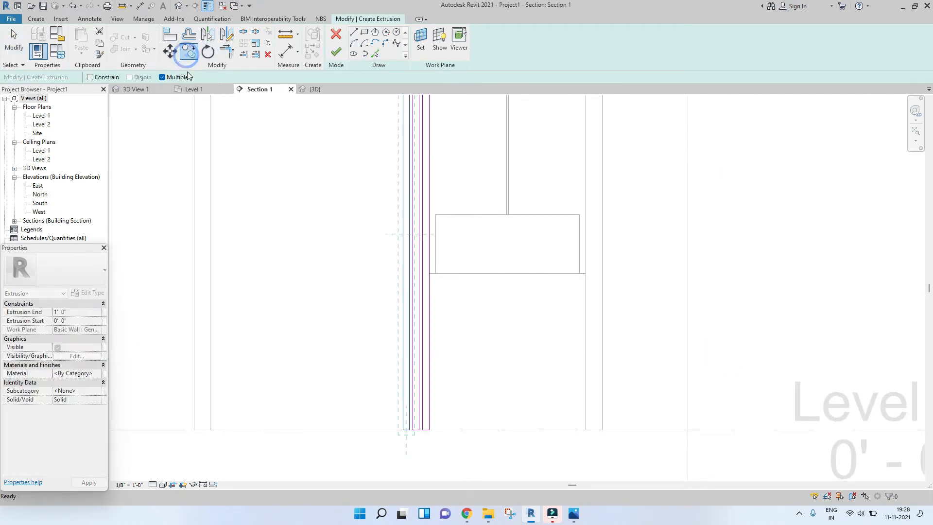
{"action": "left_click", "coordinate": [410, 234]}
{"action": "type", "text": "3"}
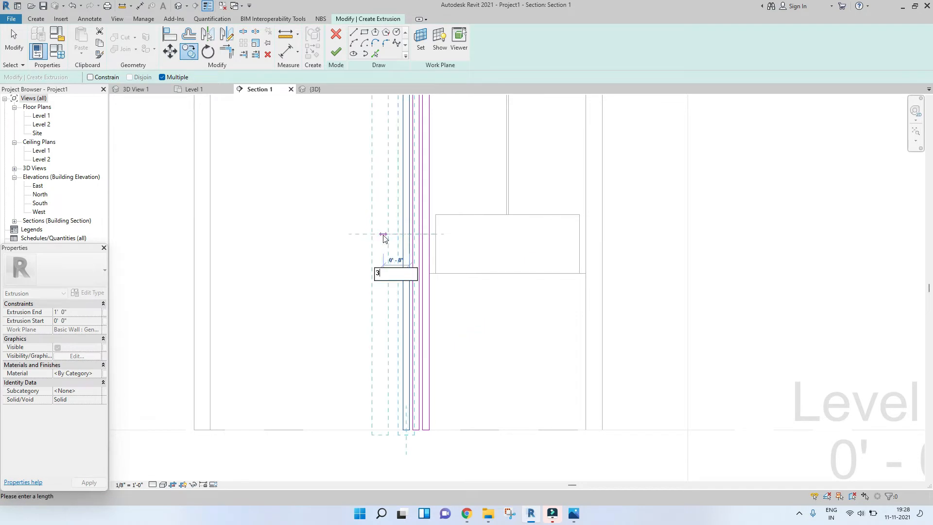
{"action": "type", "text": "\""}
{"action": "key", "text": "Return"}
{"action": "type", "text": "3\""}
{"action": "key", "text": "Return"}
{"action": "type", "text": "3\""}
{"action": "key", "text": "Return"}
{"action": "type", "text": "3\""}
{"action": "key", "text": "Return"}
{"action": "type", "text": "3\""}
{"action": "key", "text": "Return"}
{"action": "type", "text": "3\""}
{"action": "key", "text": "Return"}
{"action": "type", "text": "3\""}
{"action": "key", "text": "Return"}
{"action": "type", "text": "3\""}
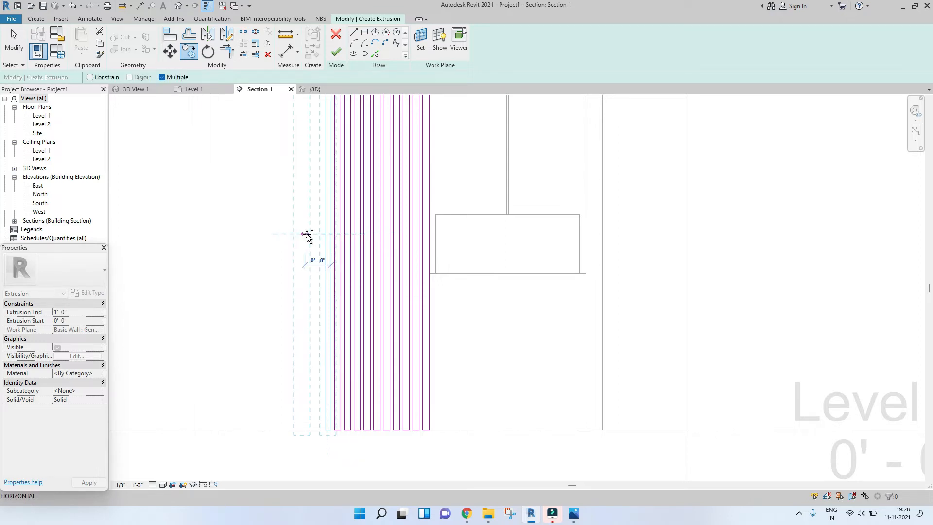
{"action": "key", "text": "Return"}
{"action": "scroll", "coordinate": [316, 258], "scroll_direction": "down", "scroll_amount": 4}
{"action": "key", "text": "Escape"}
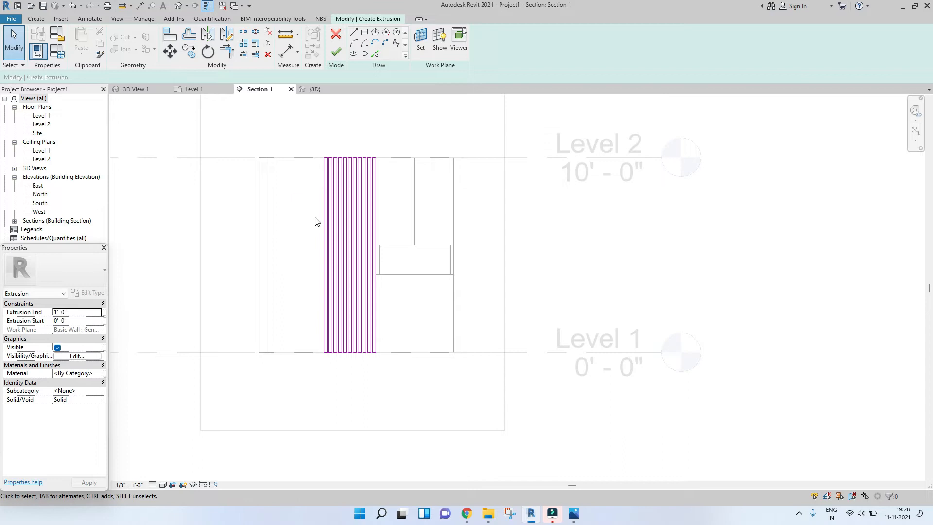
Finish the slat extrusion and set its Extrusion End to 1/2".
{"action": "scroll", "coordinate": [314, 148], "scroll_direction": "up", "scroll_amount": 2}
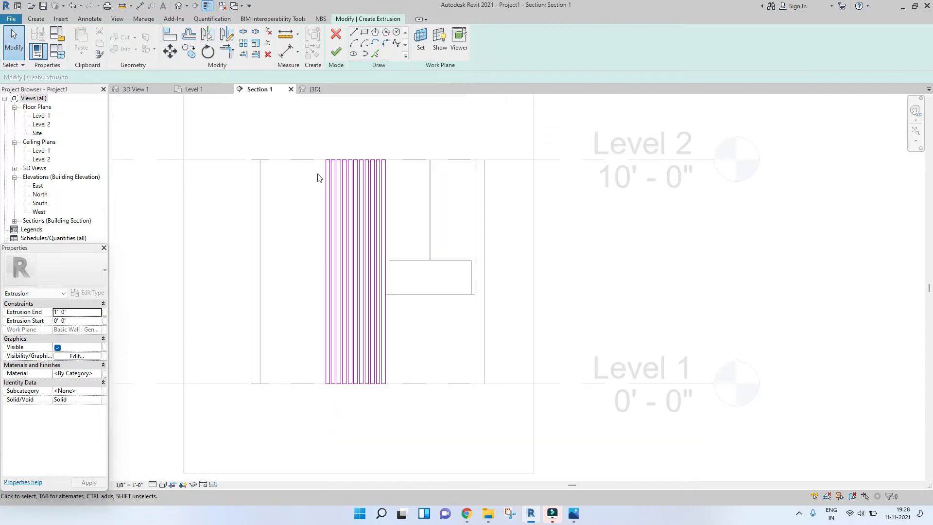
{"action": "left_click", "coordinate": [337, 53]}
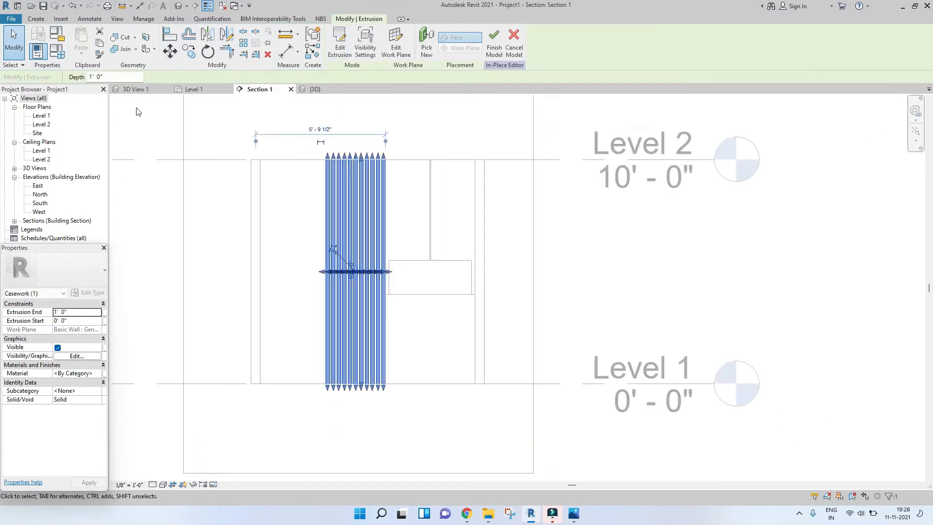
{"action": "left_click", "coordinate": [316, 89]}
{"action": "middle_click_drag", "start_coordinate": [475, 279], "coordinate": [654, 261], "text": "shift"}
{"action": "scroll", "coordinate": [412, 197], "scroll_direction": "up", "scroll_amount": 3}
{"action": "middle_click_drag", "start_coordinate": [445, 223], "coordinate": [370, 232], "text": "shift"}
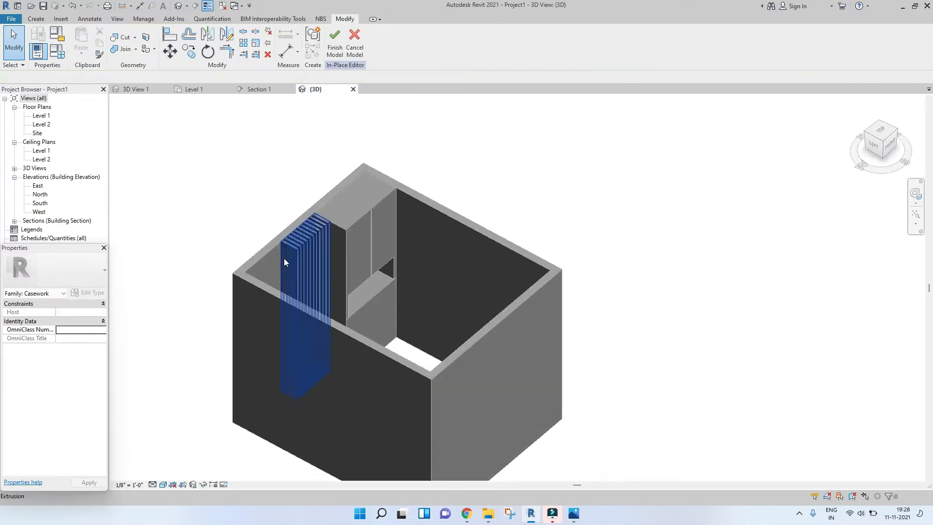
{"action": "scroll", "coordinate": [284, 258], "scroll_direction": "up", "scroll_amount": 2}
{"action": "mouse_move", "coordinate": [347, 266]}
{"action": "middle_mouse_down", "text": "shift"}
{"action": "mouse_move", "coordinate": [537, 323]}
{"action": "mouse_move", "coordinate": [343, 279]}
{"action": "middle_mouse_up", "text": "shift"}
{"action": "scroll", "coordinate": [336, 265], "scroll_direction": "up", "scroll_amount": 3}
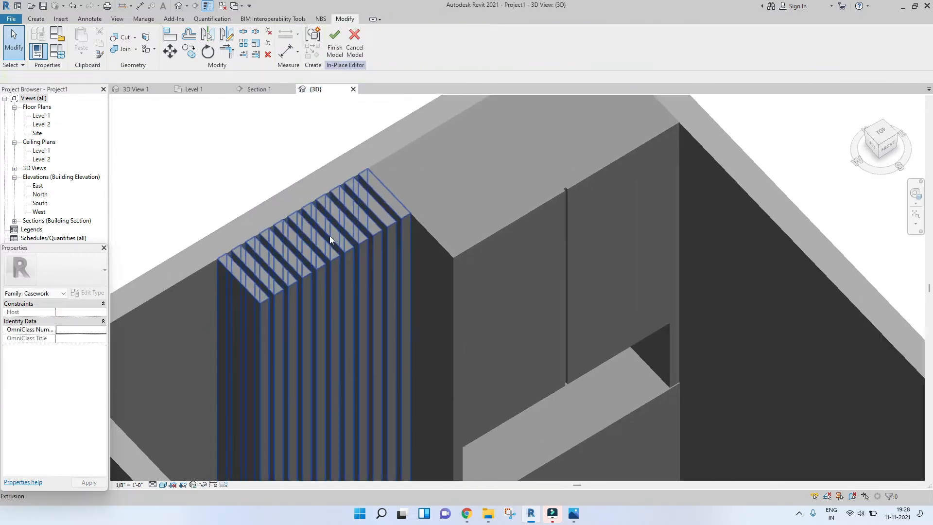
{"action": "left_click", "coordinate": [326, 258]}
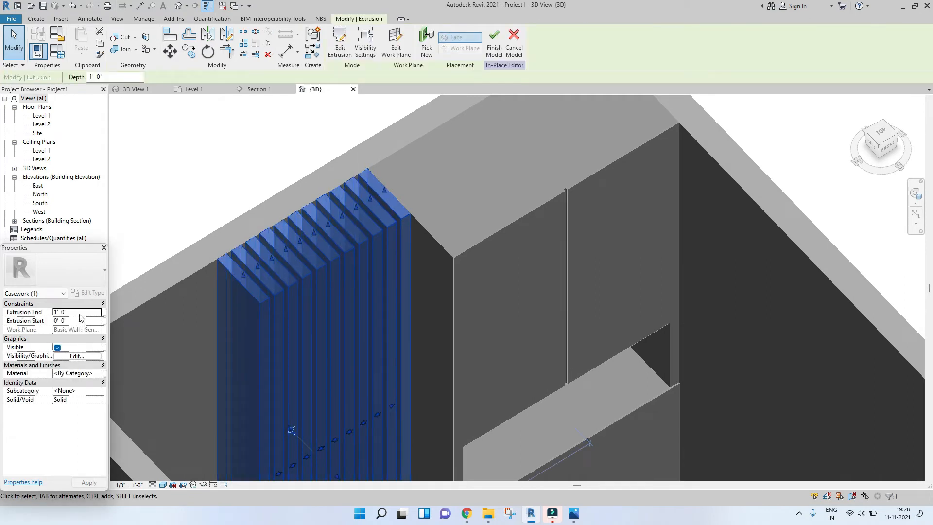
{"action": "left_click", "coordinate": [80, 314]}
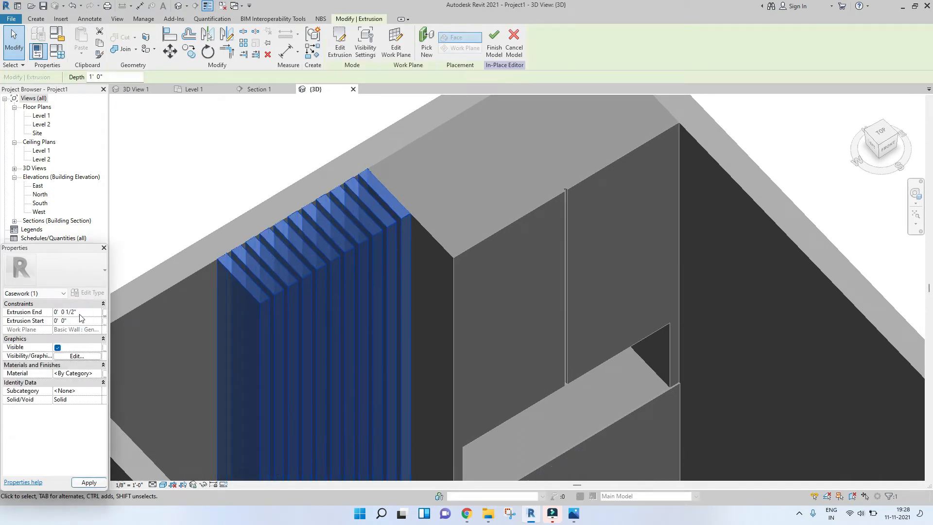
{"action": "left_click", "coordinate": [293, 146]}
{"action": "scroll", "coordinate": [294, 145], "scroll_direction": "down", "scroll_amount": 3}
{"action": "middle_click_drag", "start_coordinate": [379, 298], "coordinate": [347, 330], "text": "shift"}
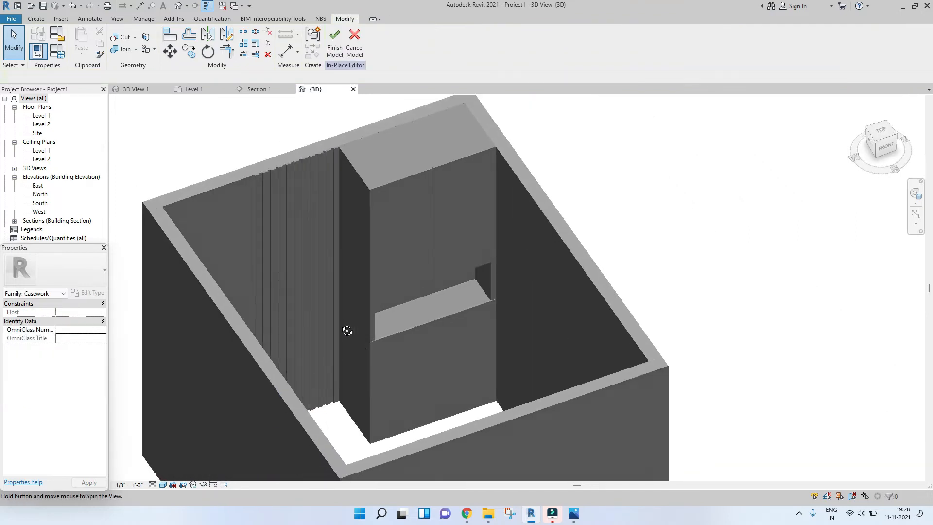
Check the reference image, and start a new extrusion in Section 1 with the slats' front face as its work plane.
{"action": "left_click", "coordinate": [259, 89]}
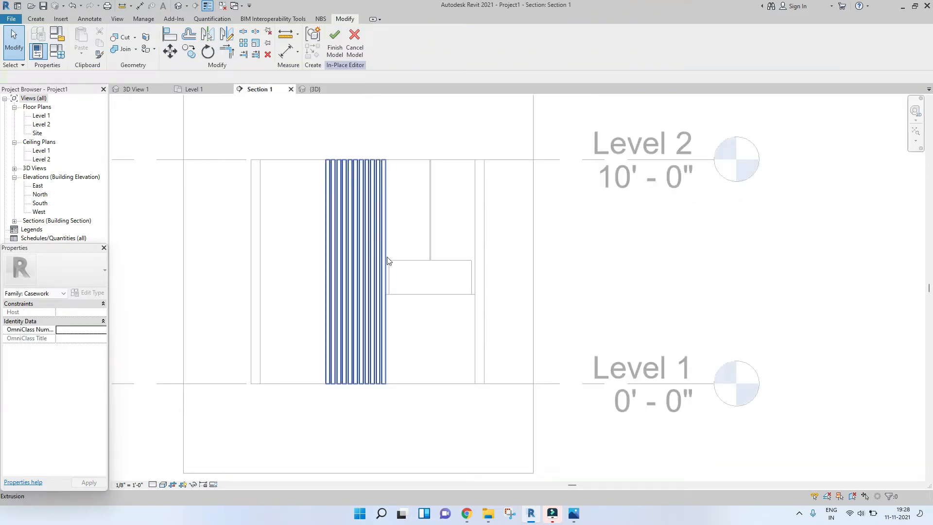
{"action": "left_click", "coordinate": [575, 513]}
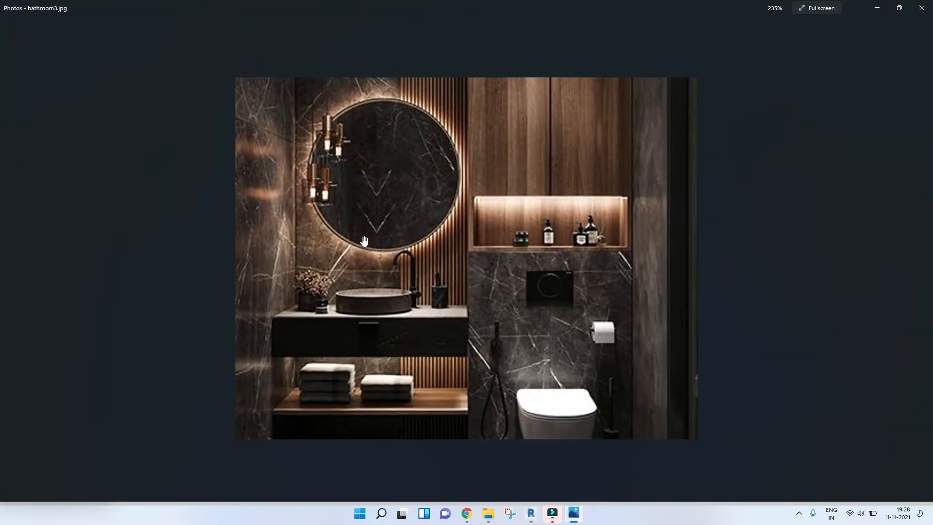
{"action": "left_click", "coordinate": [871, 6]}
{"action": "scroll", "coordinate": [322, 229], "scroll_direction": "up", "scroll_amount": 2}
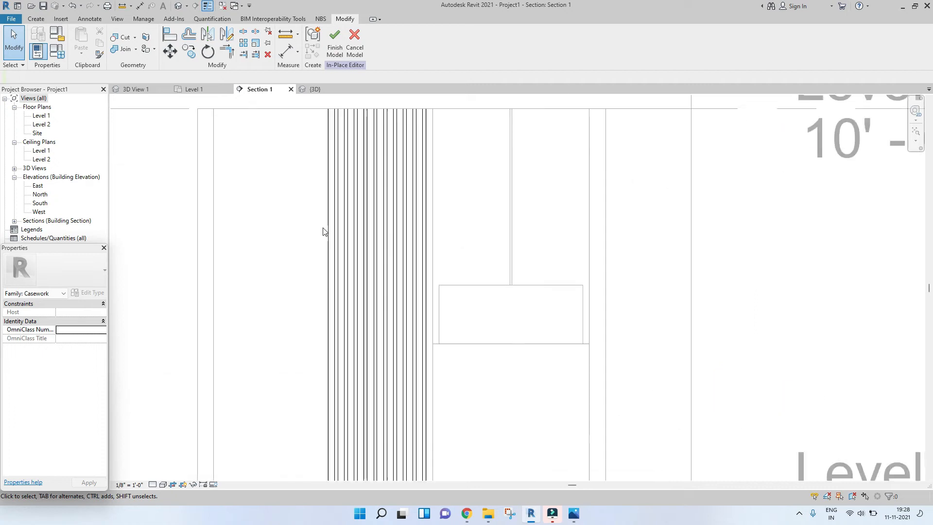
{"action": "middle_click_drag", "start_coordinate": [419, 188], "coordinate": [413, 166]}
{"action": "left_click", "coordinate": [36, 18]}
{"action": "left_click", "coordinate": [92, 40]}
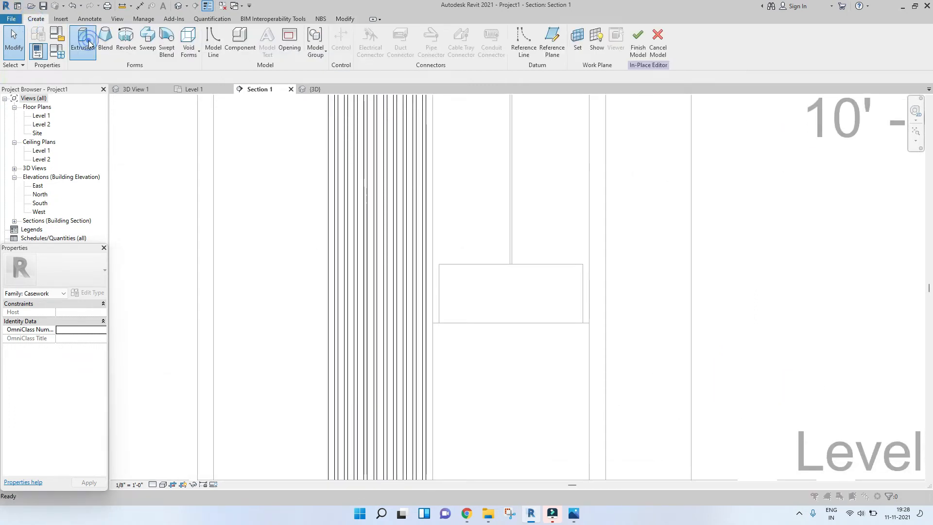
{"action": "left_click", "coordinate": [437, 313]}
{"action": "scroll", "coordinate": [355, 234], "scroll_direction": "down", "scroll_amount": 2}
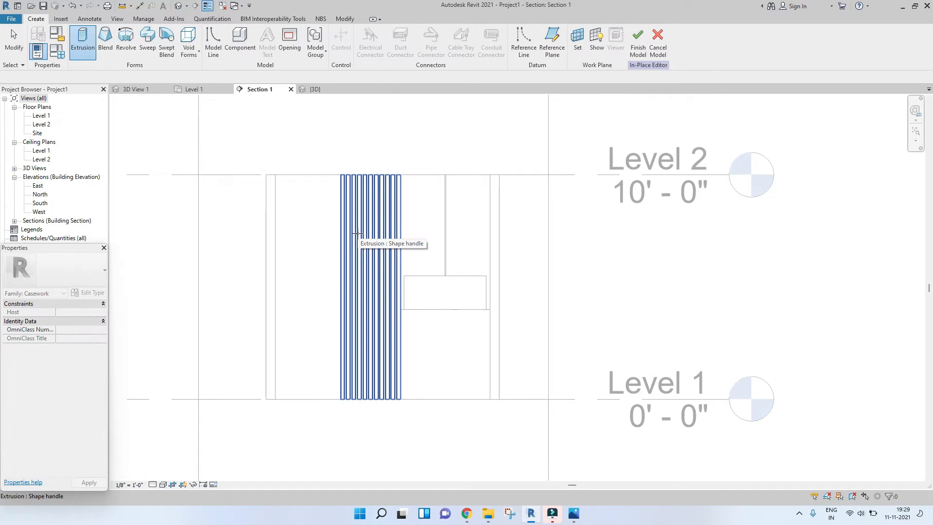
{"action": "scroll", "coordinate": [357, 232], "scroll_direction": "up", "scroll_amount": 3}
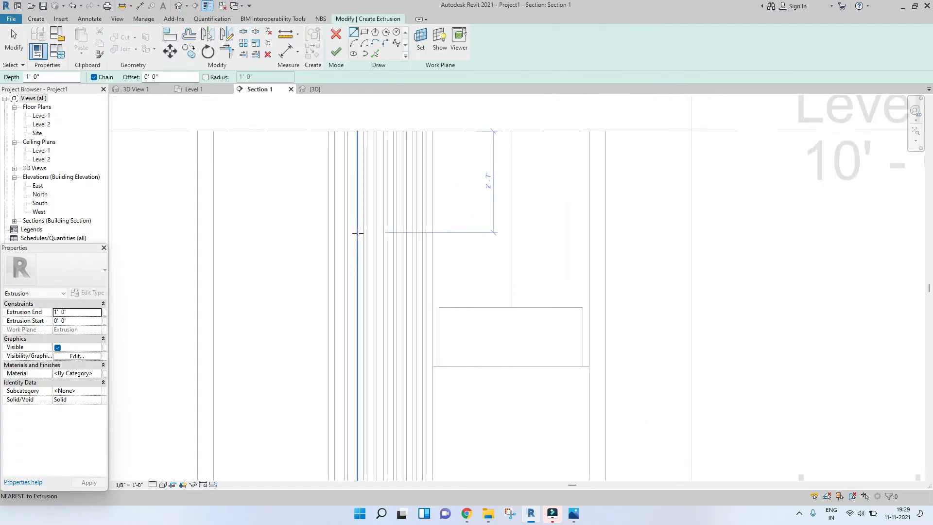
Sketch a circle with a radius of 2' 2" centred on the outer edge of the slats, farthest from the casework block.
{"action": "left_click", "coordinate": [396, 32]}
{"action": "mouse_move", "coordinate": [354, 253]}
{"action": "middle_mouse_down"}
{"action": "mouse_move", "coordinate": [378, 228]}
{"action": "mouse_move", "coordinate": [346, 214]}
{"action": "middle_mouse_up"}
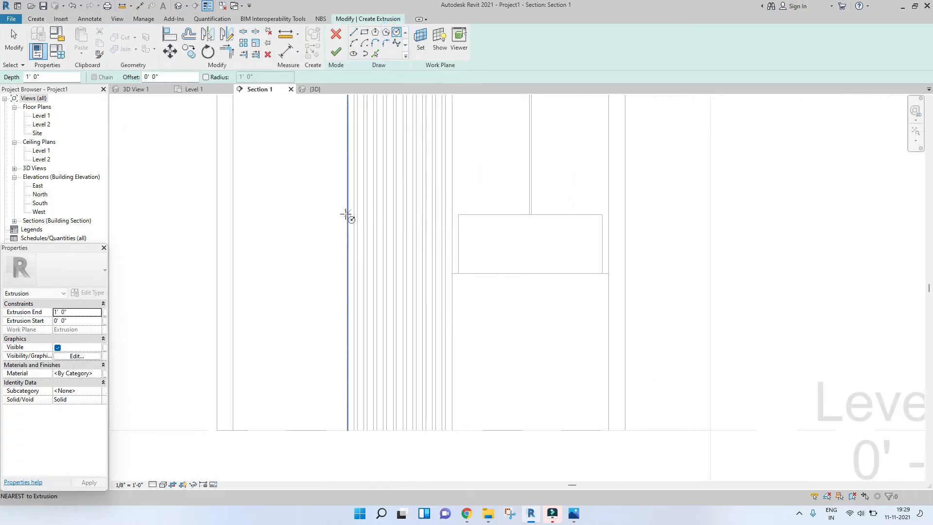
{"action": "left_click", "coordinate": [348, 235]}
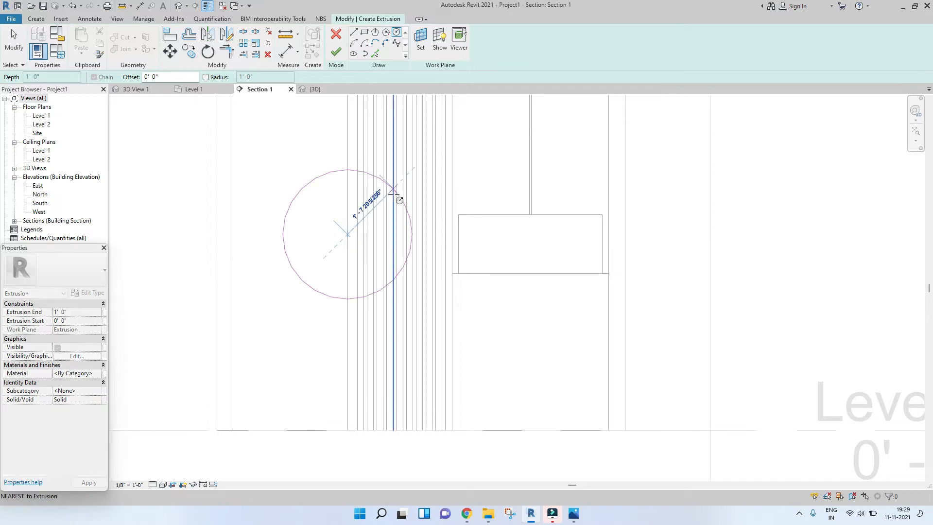
{"action": "scroll", "coordinate": [372, 194], "scroll_direction": "down", "scroll_amount": 2}
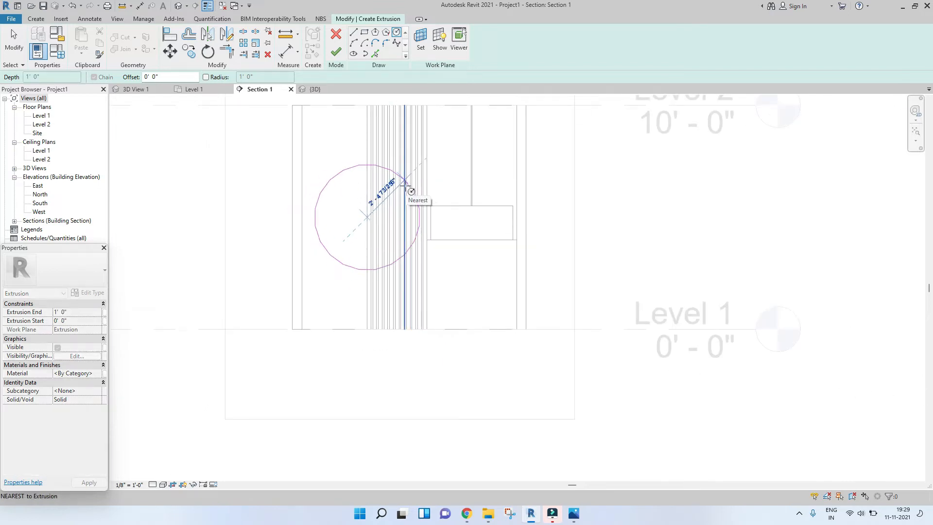
{"action": "type", "text": "2"}
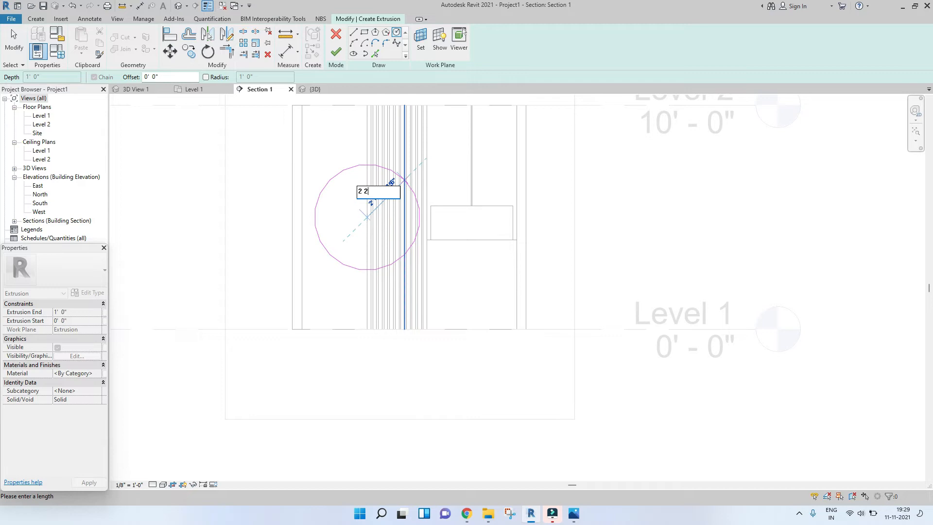
{"action": "type", "text": " 2"}
{"action": "key", "text": "Return"}
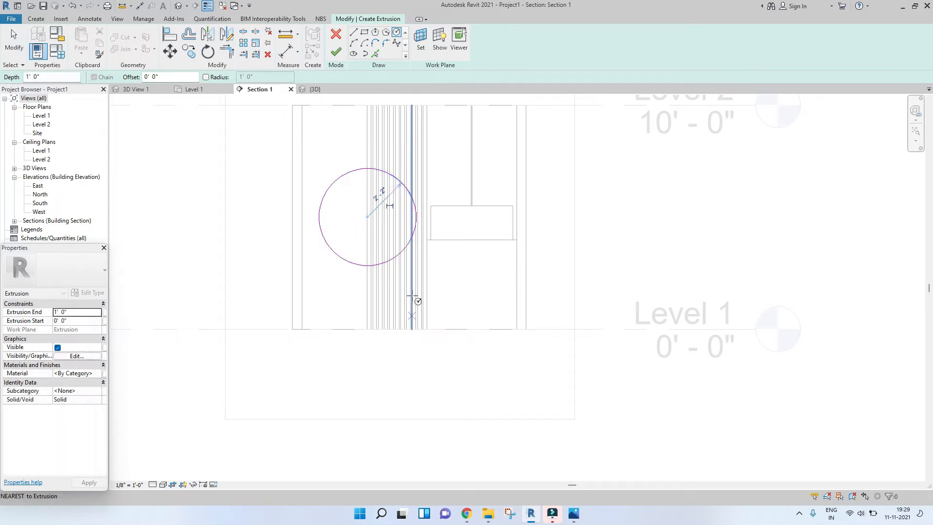
{"action": "key", "text": "Escape"}
{"action": "scroll", "coordinate": [364, 216], "scroll_direction": "up", "scroll_amount": 2}
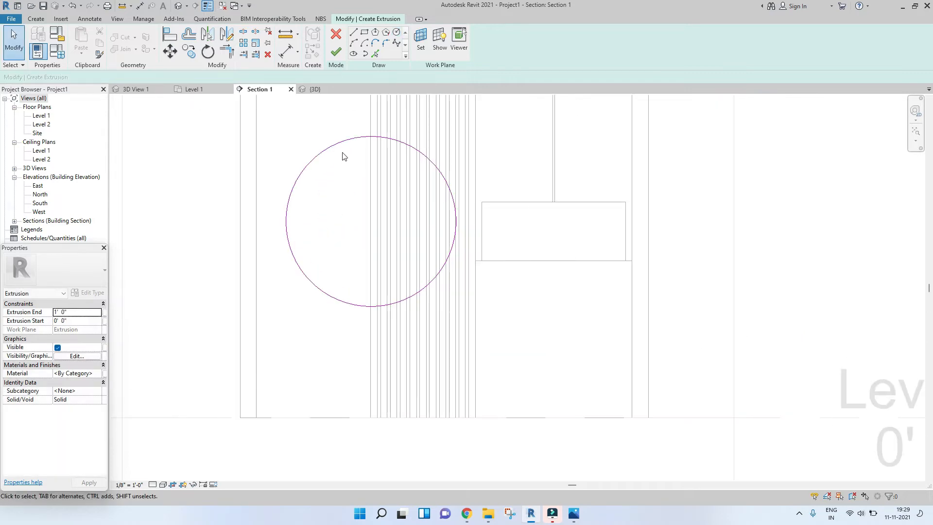
Finish the circular extrusion, view it in 3D and deselect it.
{"action": "left_click", "coordinate": [336, 52]}
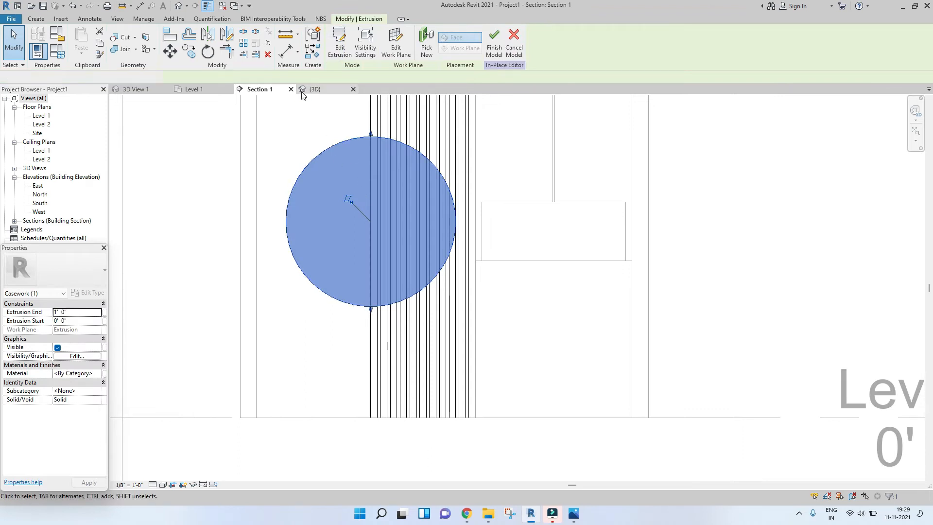
{"action": "left_click", "coordinate": [312, 89]}
{"action": "middle_click_drag", "start_coordinate": [313, 354], "coordinate": [343, 371], "text": "shift"}
{"action": "left_click", "coordinate": [444, 308]}
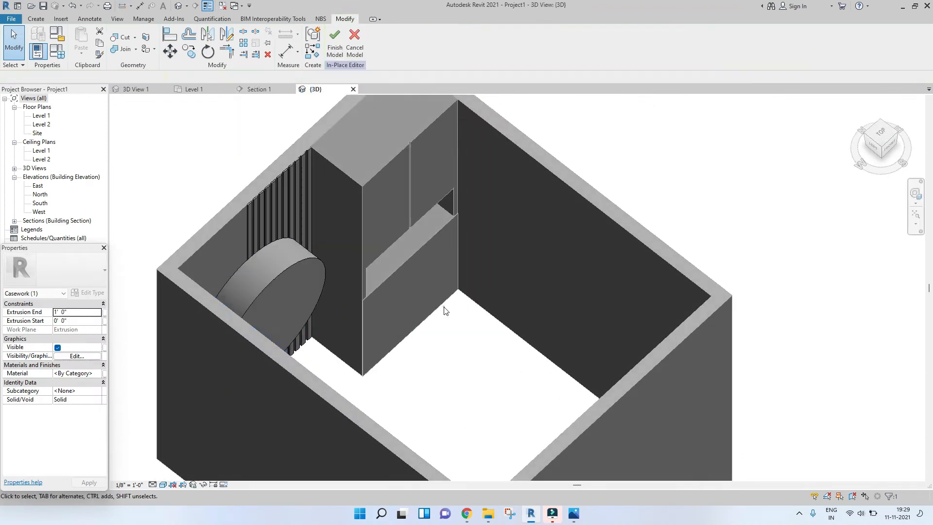
Set the circular mirror extrusion's Extrusion End to 0' 0 77/256" and inspect it in 3D from the front.
{"action": "left_click", "coordinate": [293, 266]}
{"action": "scroll", "coordinate": [293, 266], "scroll_direction": "up", "scroll_amount": 2}
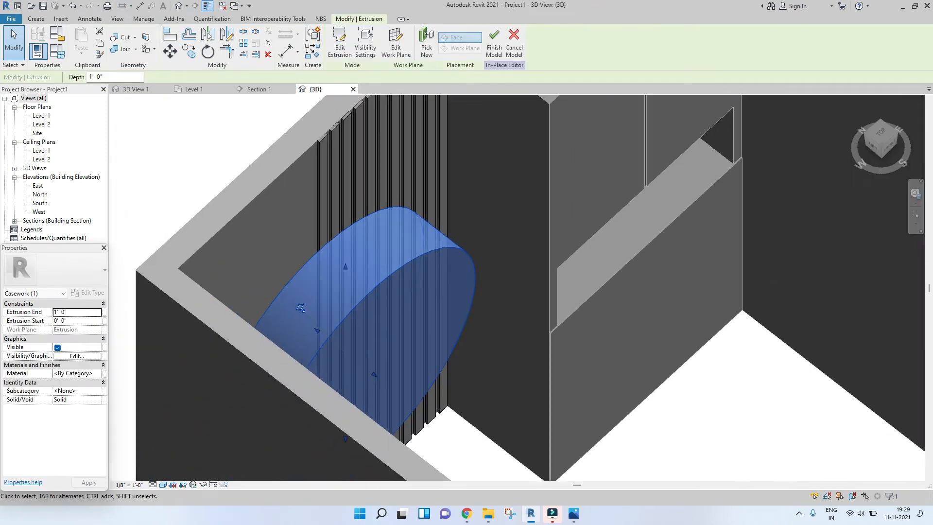
{"action": "left_click", "coordinate": [81, 310]}
{"action": "left_click", "coordinate": [83, 311]}
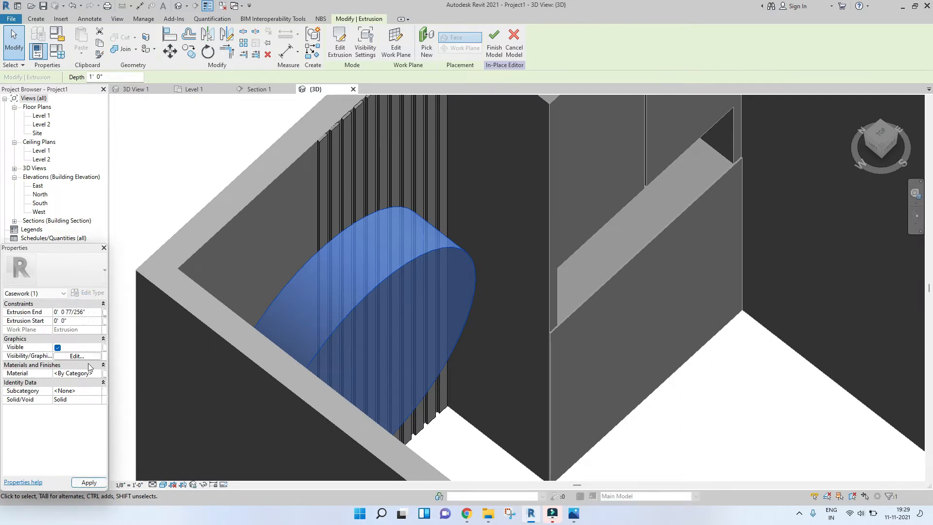
{"action": "left_click", "coordinate": [101, 482]}
{"action": "middle_click_drag", "start_coordinate": [527, 267], "coordinate": [292, 172], "text": "shift"}
{"action": "left_click", "coordinate": [278, 135]}
{"action": "left_click", "coordinate": [269, 143]}
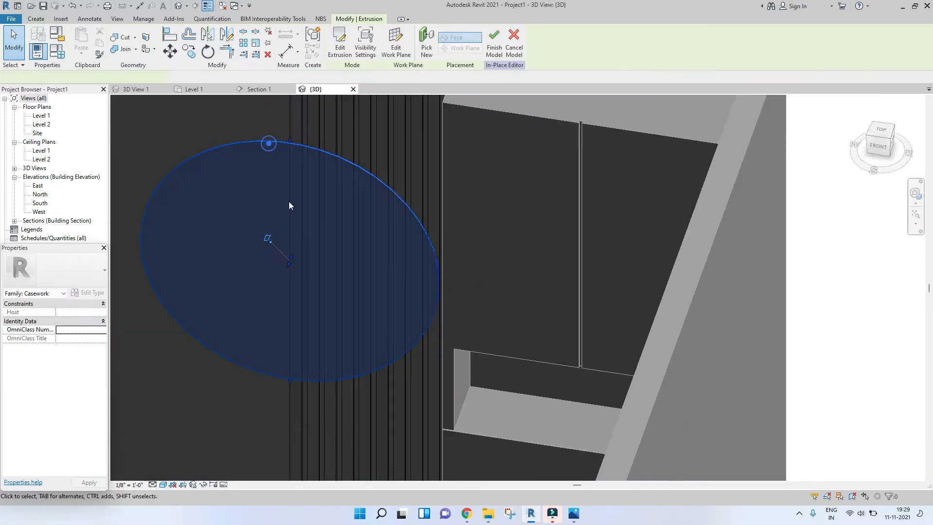
Check the reference image, and start a new extrusion in Section 1 with the slat extrusion's face as its work plane.
{"action": "left_click", "coordinate": [574, 514]}
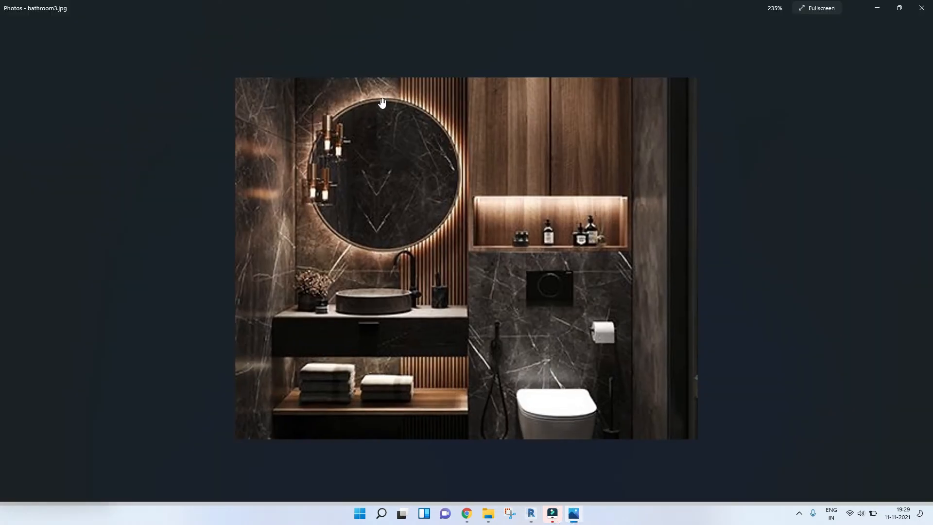
{"action": "left_click", "coordinate": [877, 4]}
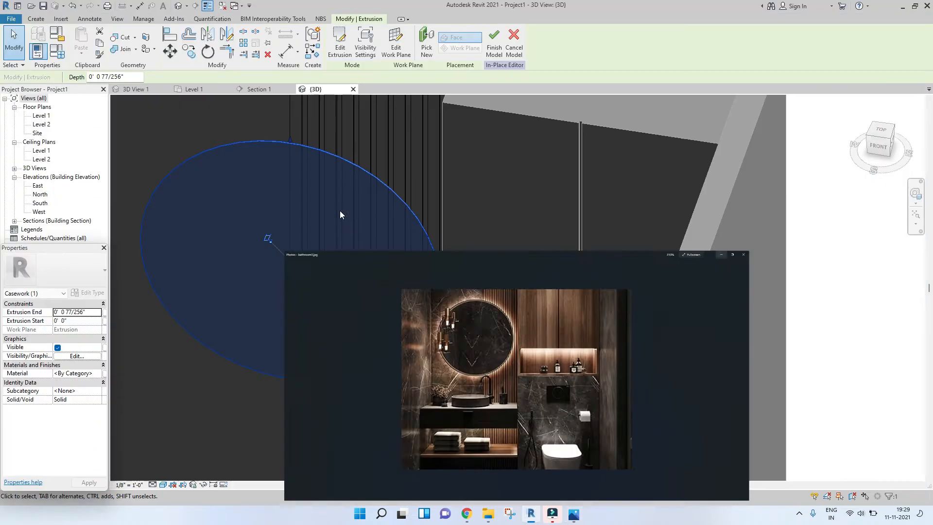
{"action": "left_click", "coordinate": [272, 85]}
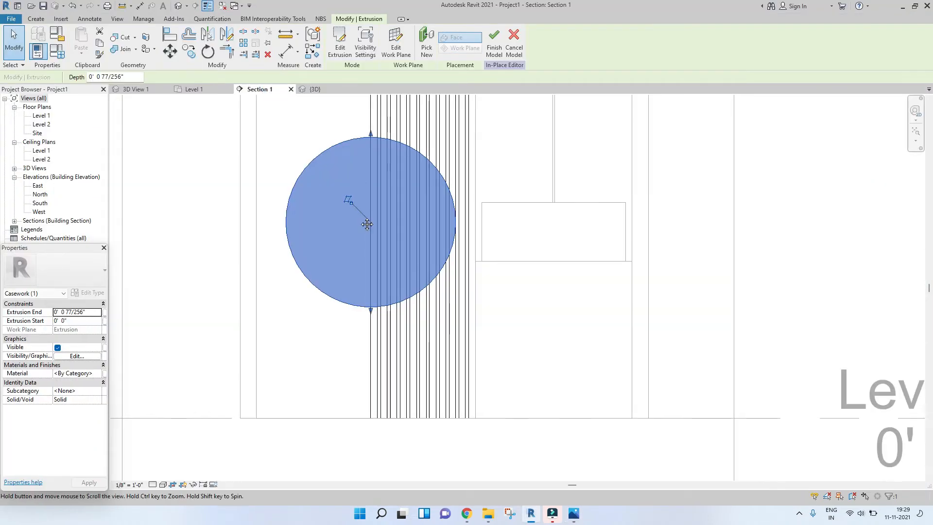
{"action": "middle_click_drag", "start_coordinate": [368, 222], "coordinate": [380, 284]}
{"action": "left_click", "coordinate": [325, 175]}
{"action": "left_click", "coordinate": [346, 209]}
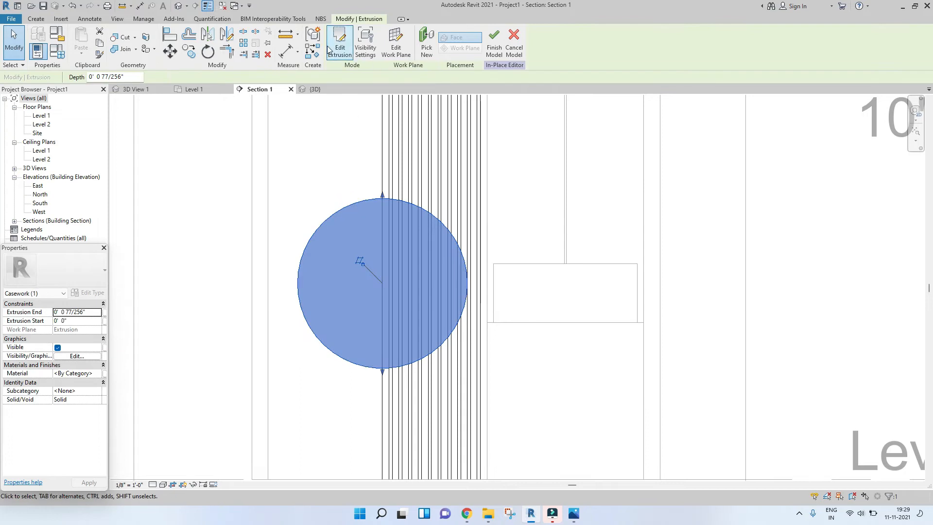
{"action": "left_click", "coordinate": [42, 19]}
{"action": "left_click", "coordinate": [75, 47]}
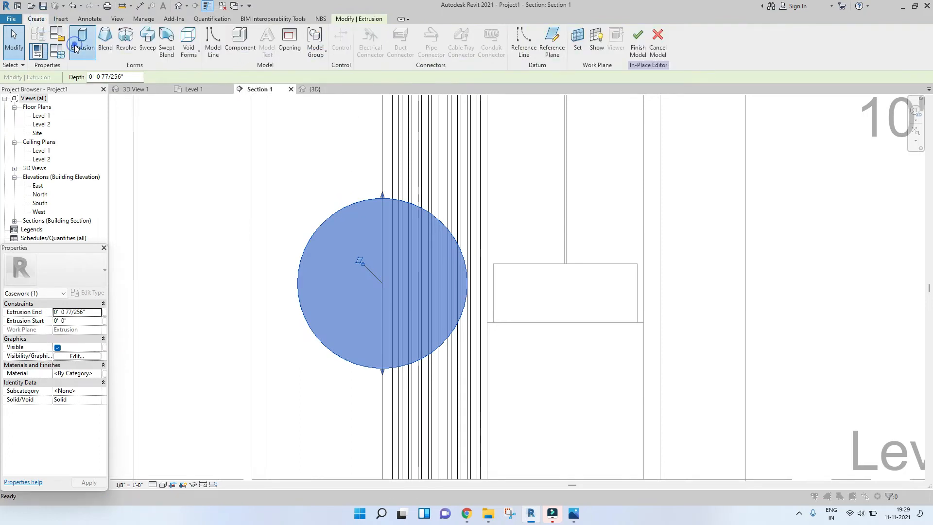
{"action": "left_click", "coordinate": [427, 313]}
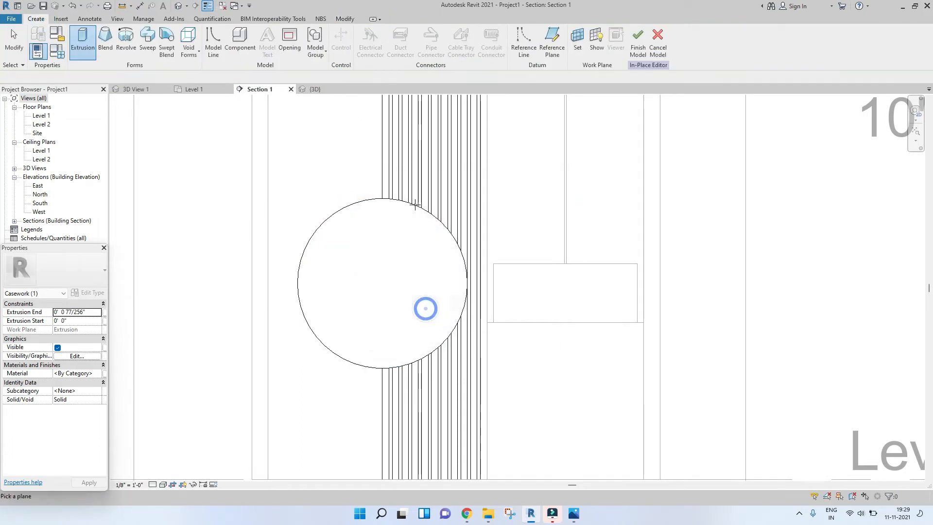
{"action": "left_click", "coordinate": [382, 167]}
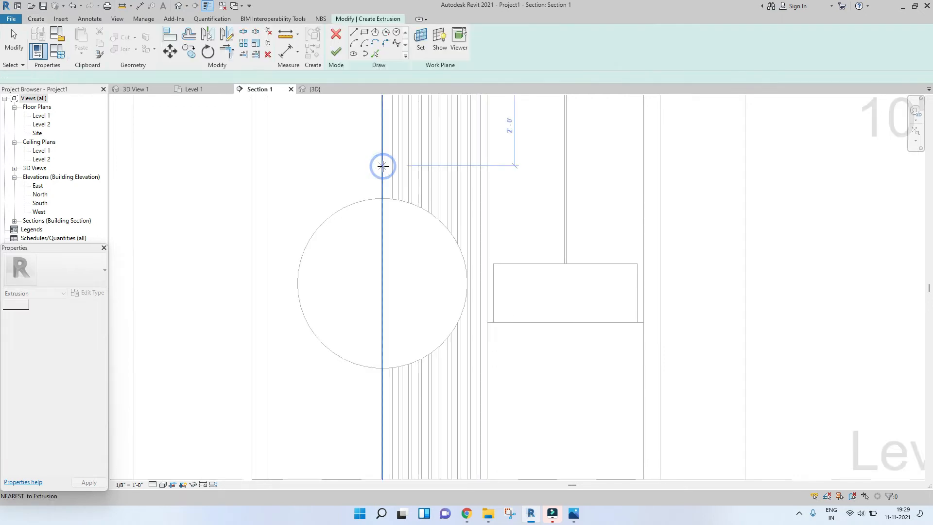
Use Pick Lines to trace both halves of the circular mirror's edge into the sketch.
{"action": "left_click", "coordinate": [376, 54]}
{"action": "left_click", "coordinate": [359, 201]}
{"action": "left_click", "coordinate": [342, 355]}
{"action": "key", "text": "Escape"}
{"action": "scroll", "coordinate": [343, 287], "scroll_direction": "up", "scroll_amount": 3}
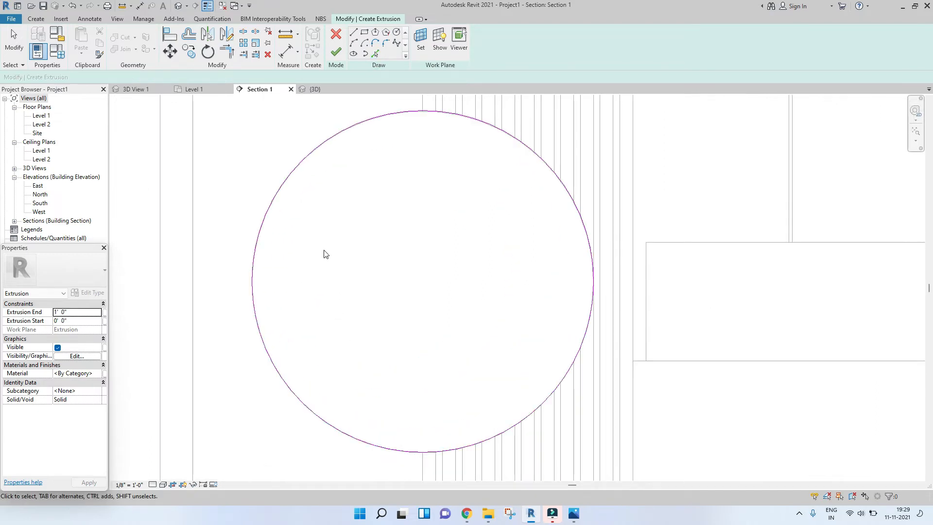
{"action": "scroll", "coordinate": [325, 253], "scroll_direction": "down", "scroll_amount": 5}
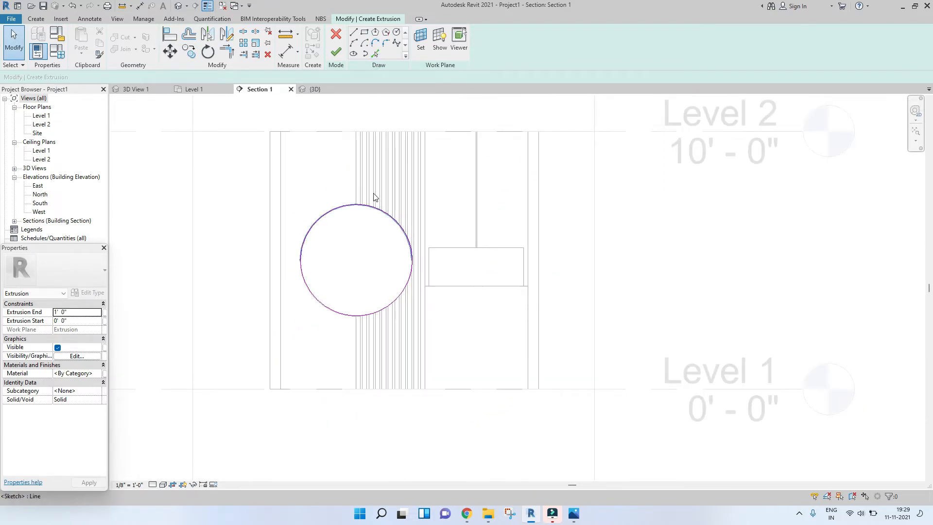
{"action": "scroll", "coordinate": [339, 274], "scroll_direction": "up", "scroll_amount": 2}
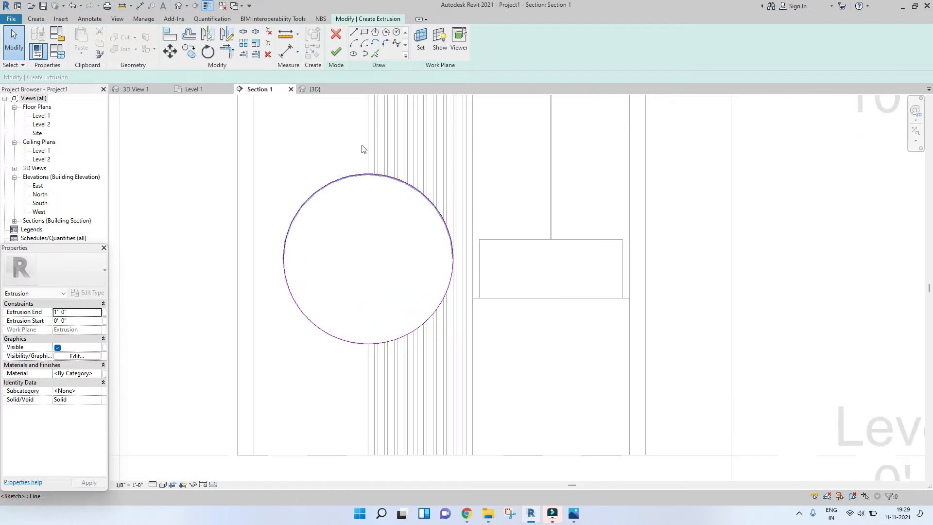
Add a concentric circle around the mirror outline with Pick Lines at a 1" outward offset.
{"action": "left_click", "coordinate": [376, 54]}
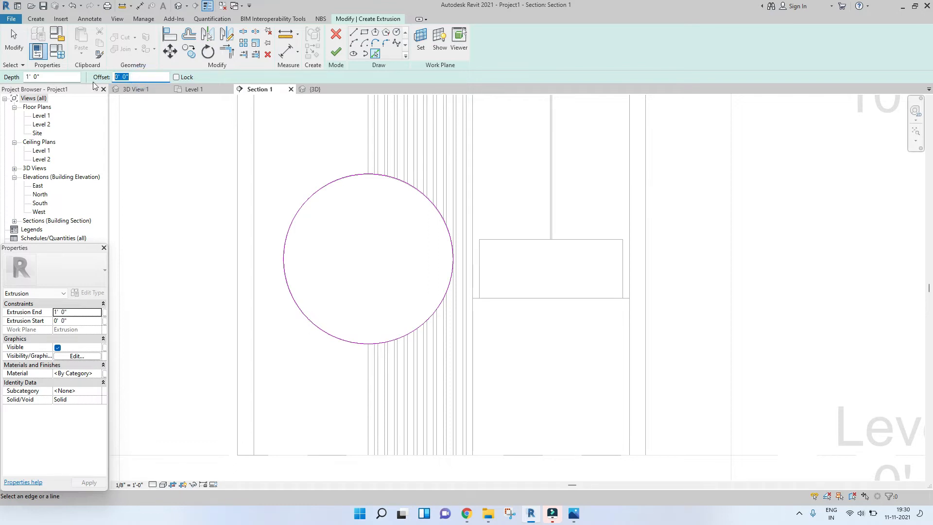
{"action": "left_click", "coordinate": [334, 180]}
{"action": "scroll", "coordinate": [299, 311], "scroll_direction": "up", "scroll_amount": 2}
{"action": "scroll", "coordinate": [298, 311], "scroll_direction": "up", "scroll_amount": 1}
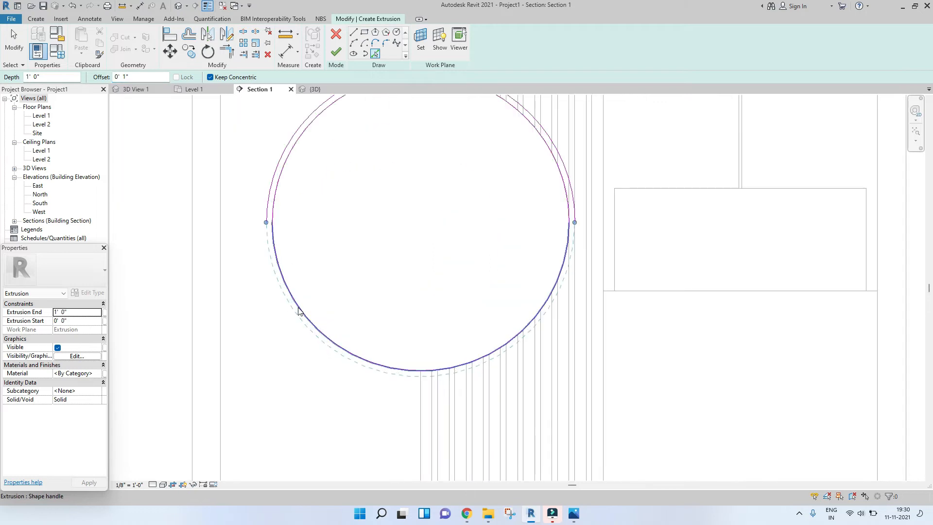
{"action": "scroll", "coordinate": [311, 272], "scroll_direction": "down", "scroll_amount": 3}
{"action": "key", "text": "Escape"}
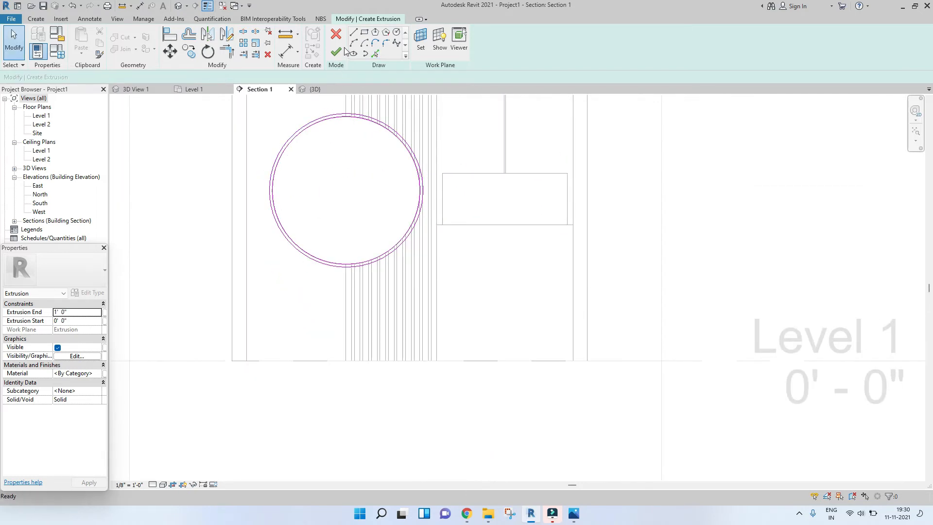
Finish the mirror ring extrusion and set its Extrusion End to 1", checking it in the 3D top view.
{"action": "left_click", "coordinate": [336, 52]}
{"action": "left_click", "coordinate": [314, 88]}
{"action": "middle_click_drag", "start_coordinate": [237, 243], "coordinate": [360, 242], "text": "shift"}
{"action": "left_click", "coordinate": [332, 232]}
{"action": "left_click", "coordinate": [346, 196]}
{"action": "left_click", "coordinate": [880, 126]}
{"action": "left_click", "coordinate": [885, 136]}
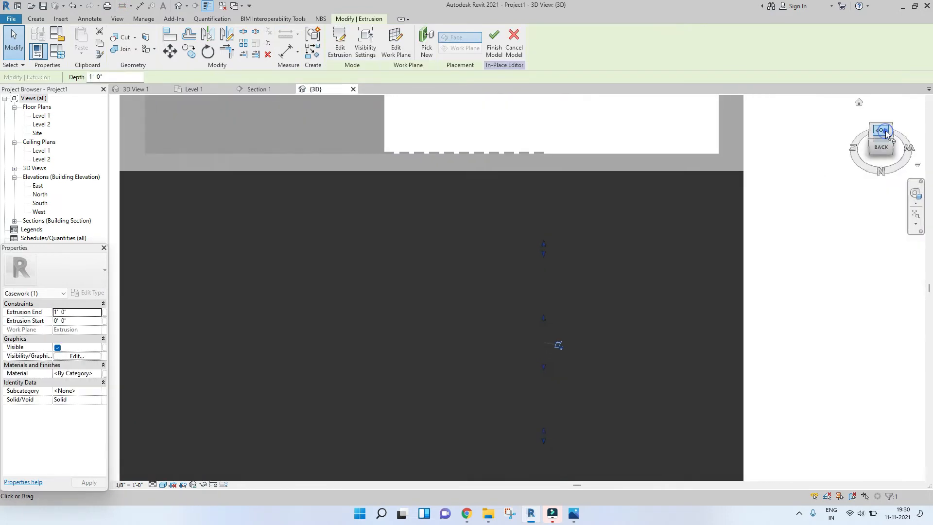
{"action": "left_click_drag", "start_coordinate": [518, 239], "coordinate": [518, 319]}
{"action": "left_click", "coordinate": [89, 311]}
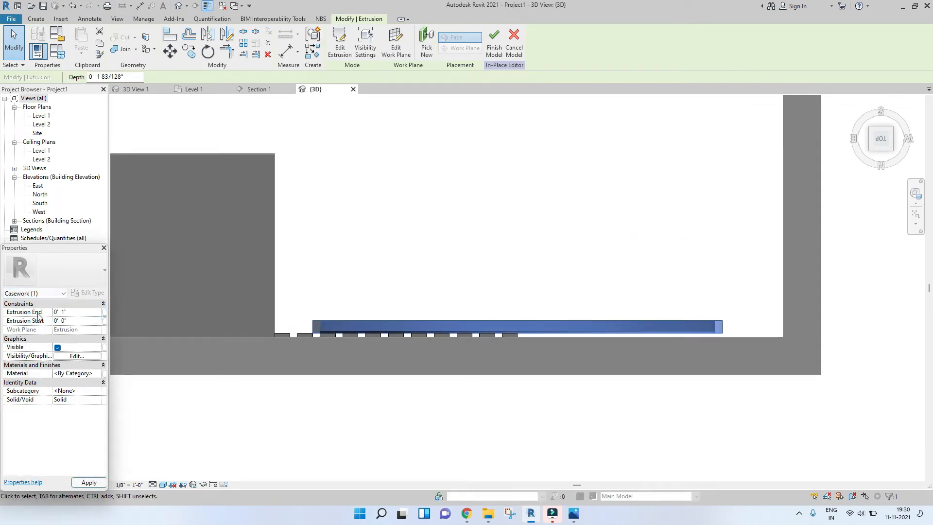
{"action": "left_click", "coordinate": [558, 261]}
Nudge the mirror disc and its surrounding ring together slightly upward in Section 1, and deselect them.
{"action": "middle_click_drag", "start_coordinate": [559, 260], "coordinate": [237, 122], "text": "shift"}
{"action": "left_click", "coordinate": [258, 90]}
{"action": "scroll", "coordinate": [339, 228], "scroll_direction": "up", "scroll_amount": 3}
{"action": "left_click", "coordinate": [335, 249]}
{"action": "scroll", "coordinate": [335, 249], "scroll_direction": "up", "scroll_amount": 2}
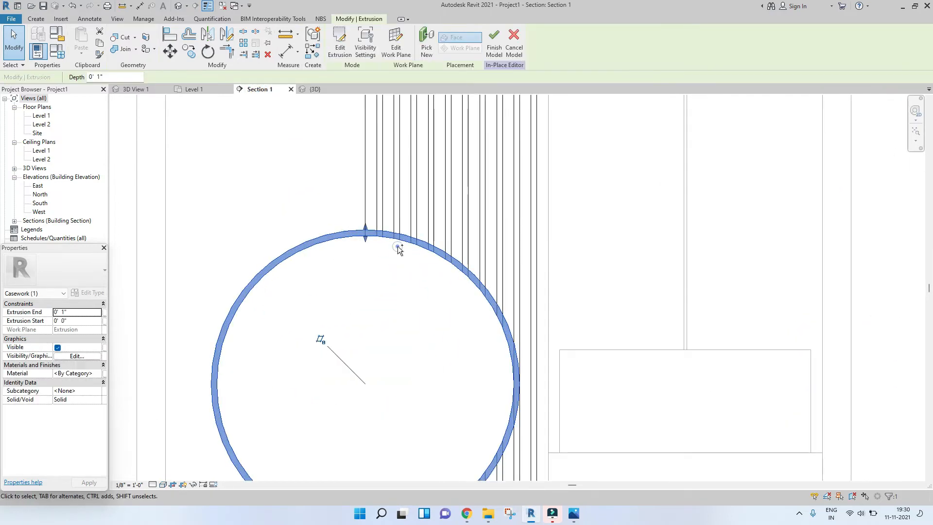
{"action": "scroll", "coordinate": [399, 240], "scroll_direction": "down", "scroll_amount": 2}
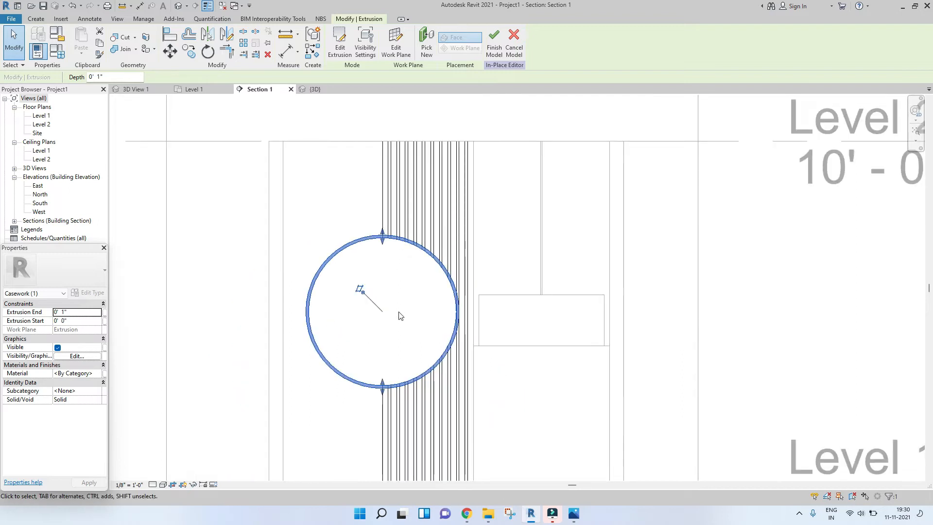
{"action": "left_click", "coordinate": [398, 313]}
{"action": "left_click_drag", "start_coordinate": [297, 208], "coordinate": [457, 418]}
{"action": "scroll", "coordinate": [312, 248], "scroll_direction": "up", "scroll_amount": 2}
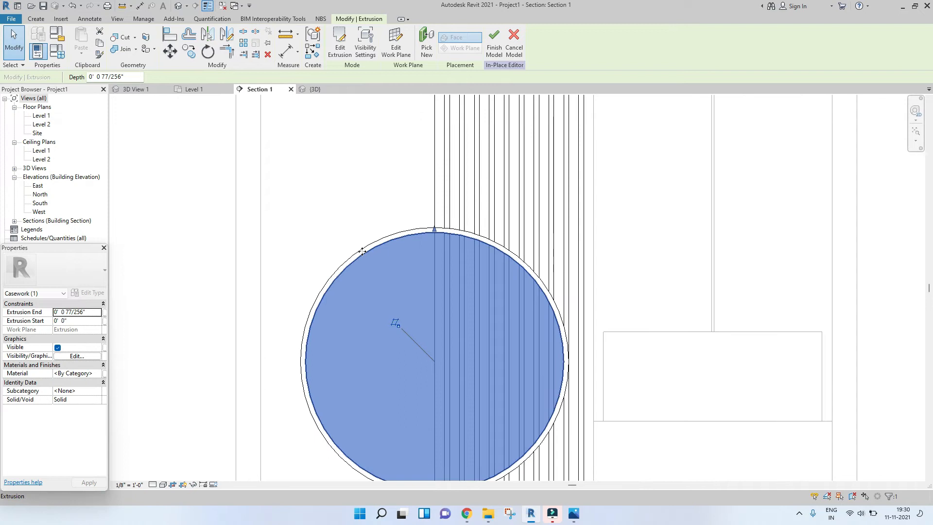
{"action": "left_click", "coordinate": [363, 246], "text": "ctrl"}
{"action": "scroll", "coordinate": [363, 246], "scroll_direction": "down", "scroll_amount": 2}
{"action": "key", "text": "Up"}
{"action": "key", "text": "Up"}
{"action": "key", "text": "Up"}
{"action": "key", "text": "Up"}
{"action": "key", "text": "Up"}
{"action": "key", "text": "Up"}
{"action": "key", "text": "Down"}
{"action": "key", "text": "Down"}
{"action": "key", "text": "Down"}
{"action": "key", "text": "Down"}
{"action": "key", "text": "Down"}
{"action": "left_click", "coordinate": [361, 179]}
{"action": "scroll", "coordinate": [366, 199], "scroll_direction": "down", "scroll_amount": 2}
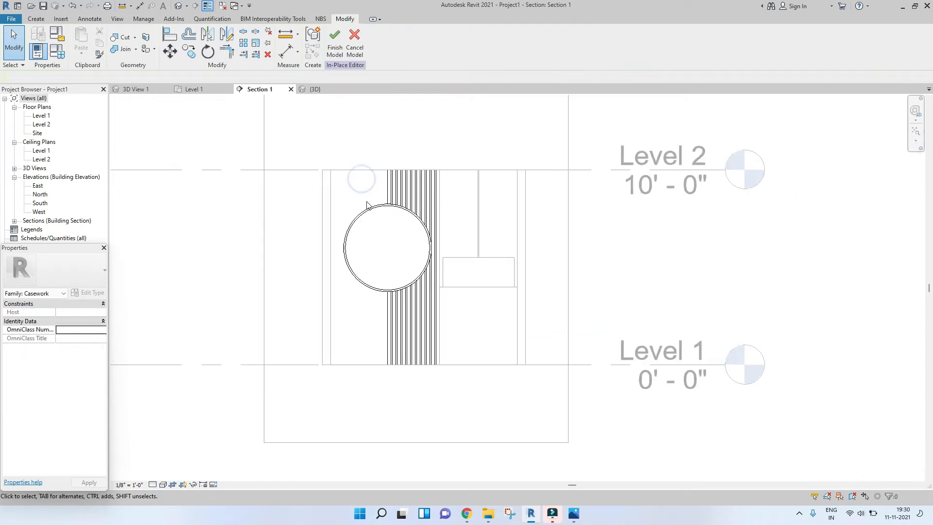
{"action": "scroll", "coordinate": [428, 294], "scroll_direction": "up", "scroll_amount": 2}
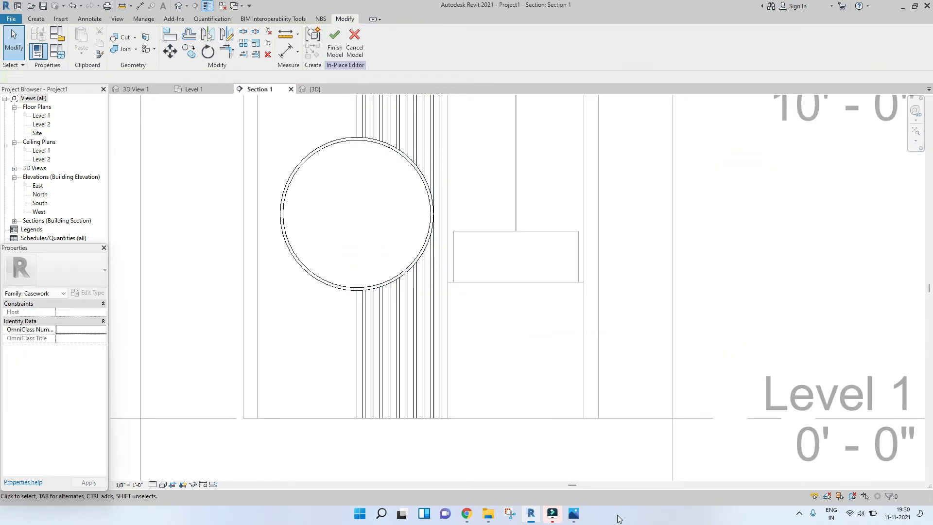
Check the vanity in the reference image, and start a new extrusion in Section 1 with the back wall's face as its work plane.
{"action": "left_click", "coordinate": [574, 513]}
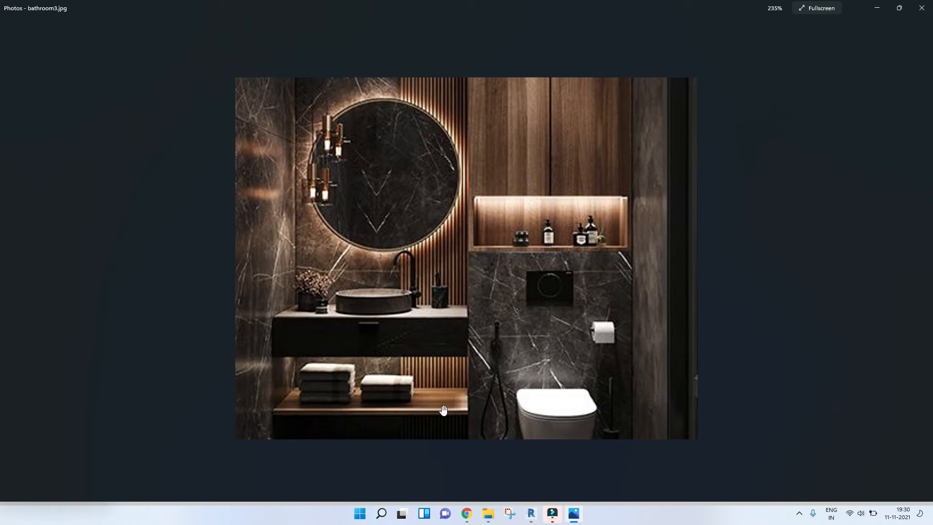
{"action": "left_click", "coordinate": [876, 7]}
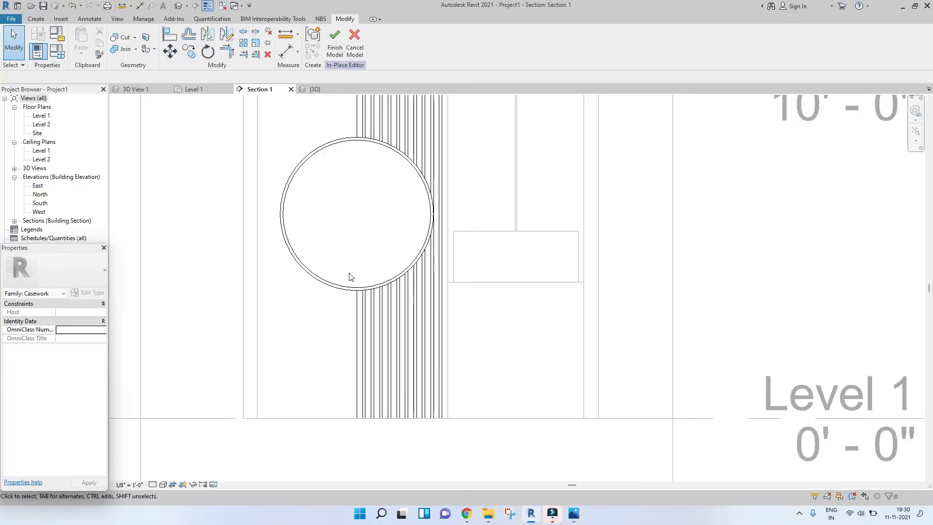
{"action": "scroll", "coordinate": [348, 323], "scroll_direction": "down", "scroll_amount": 5}
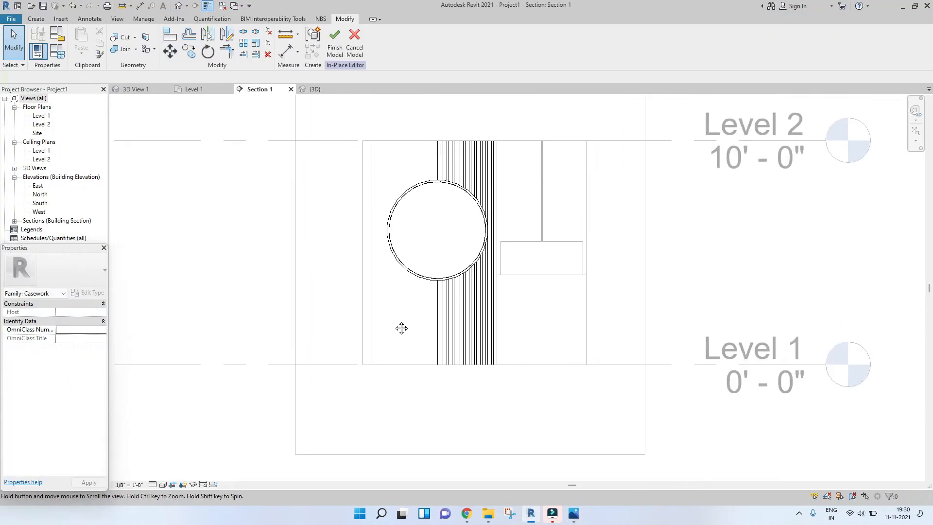
{"action": "left_click", "coordinate": [36, 19]}
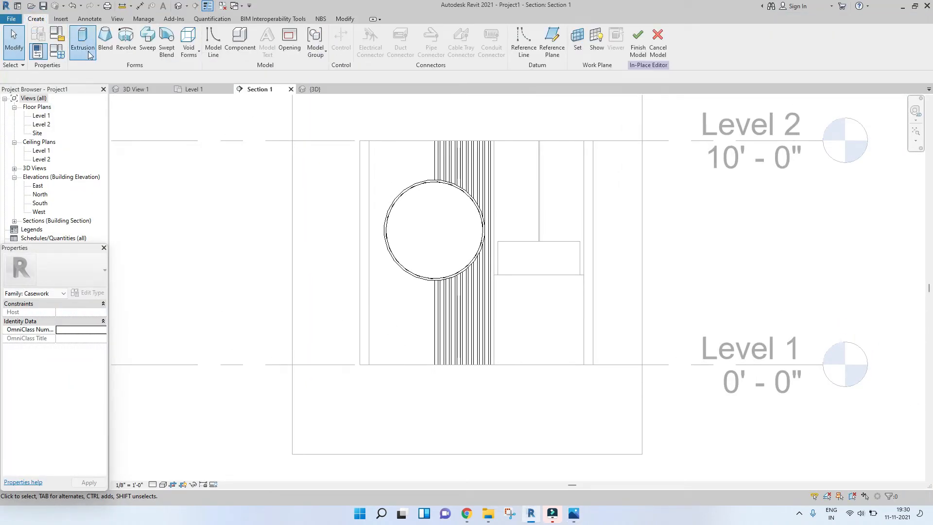
{"action": "left_click", "coordinate": [83, 48]}
{"action": "left_click", "coordinate": [439, 312]}
{"action": "left_click", "coordinate": [417, 271]}
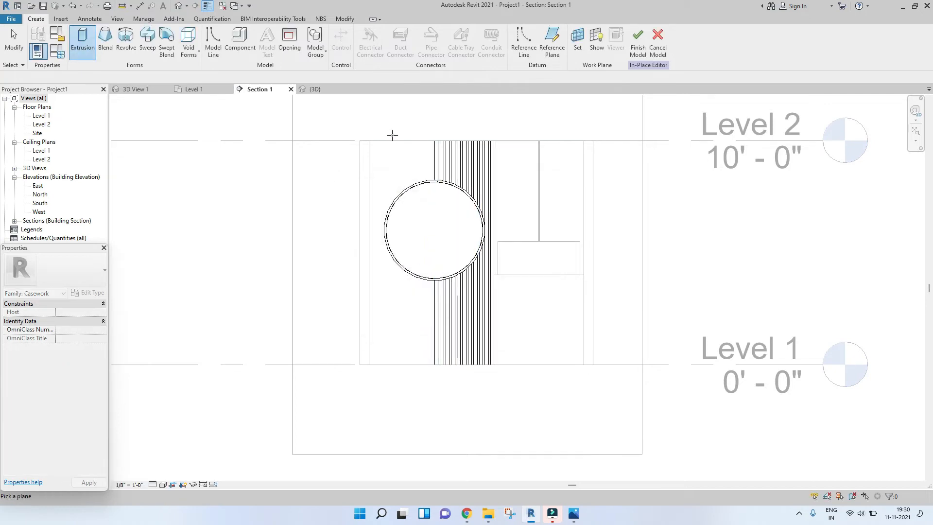
{"action": "left_click", "coordinate": [426, 146]}
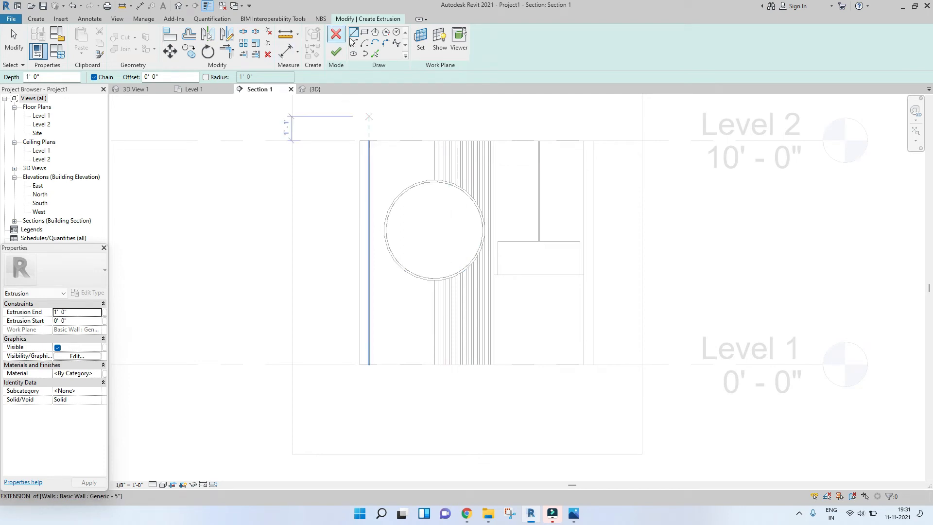
Sketch a rectangle below the mirror from the side wall to the casework block, 5' 7" wide and about 1' 1" high.
{"action": "left_click", "coordinate": [364, 32]}
{"action": "scroll", "coordinate": [496, 302], "scroll_direction": "up", "scroll_amount": 3}
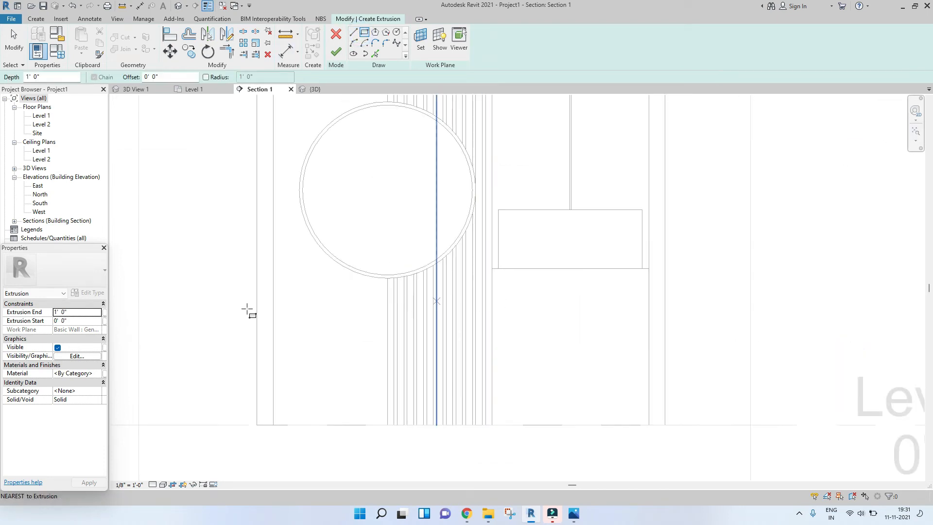
{"action": "left_click", "coordinate": [272, 292]}
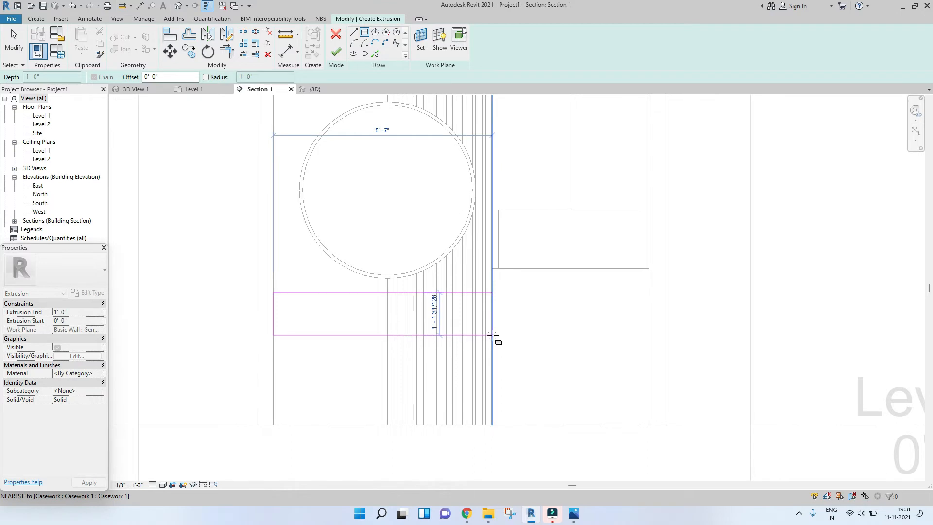
{"action": "left_click", "coordinate": [492, 335]}
{"action": "key", "text": "Escape"}
{"action": "key", "text": "Escape"}
Increase the vanity rectangle's height through its dimension by moving its lower edge down.
{"action": "left_click", "coordinate": [433, 335]}
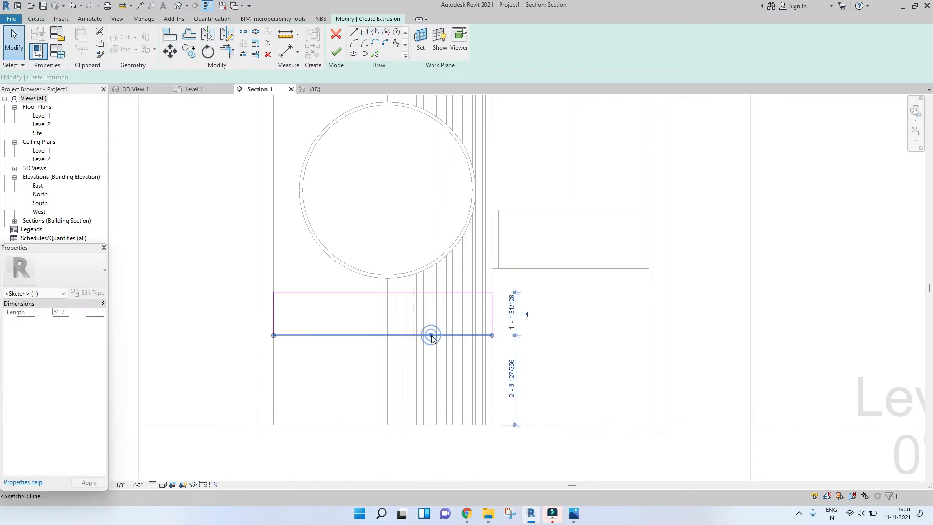
{"action": "scroll", "coordinate": [433, 334], "scroll_direction": "up", "scroll_amount": 2}
{"action": "left_click", "coordinate": [557, 301]}
{"action": "key", "text": "Return"}
{"action": "left_click", "coordinate": [644, 277]}
{"action": "scroll", "coordinate": [644, 277], "scroll_direction": "down", "scroll_amount": 2}
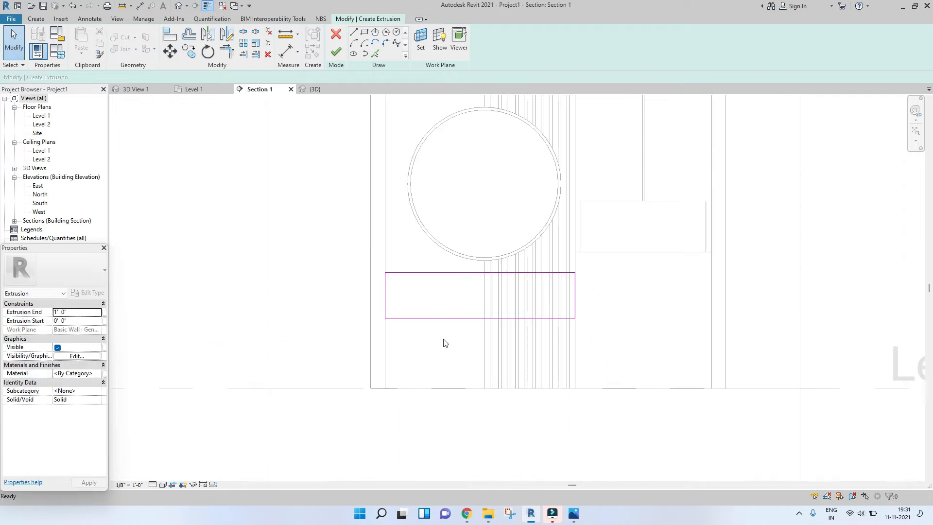
Finish the rectangular vanity extrusion and select it in Section 1.
{"action": "left_click", "coordinate": [336, 52]}
{"action": "left_click", "coordinate": [703, 271]}
{"action": "scroll", "coordinate": [421, 342], "scroll_direction": "up", "scroll_amount": 2}
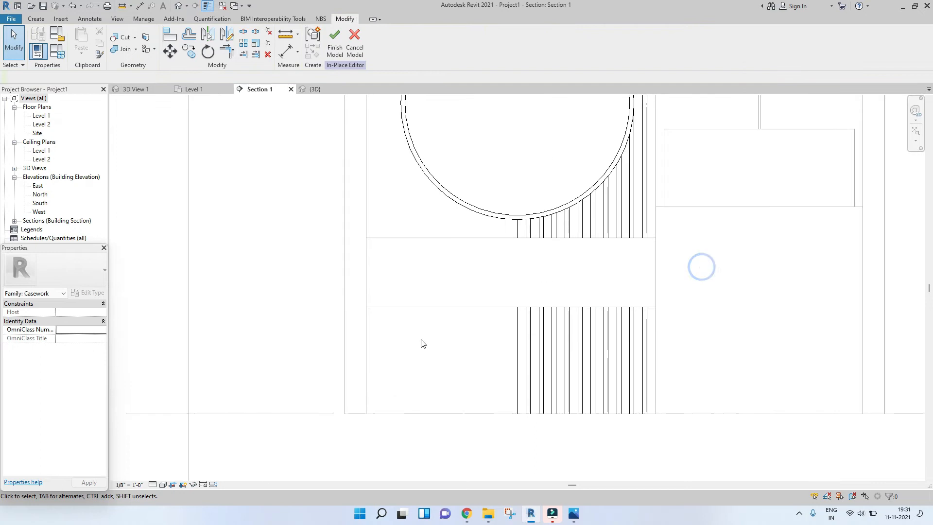
{"action": "left_click", "coordinate": [422, 306]}
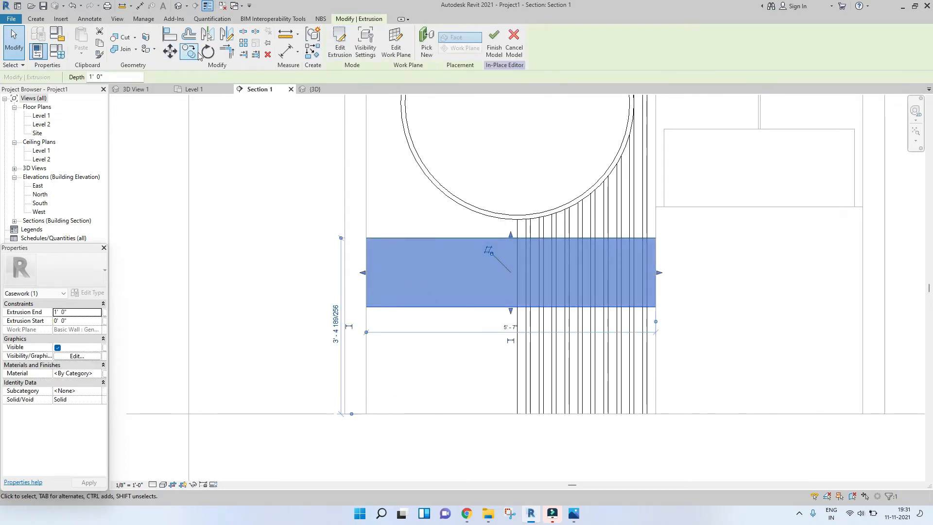
{"action": "left_click", "coordinate": [197, 54]}
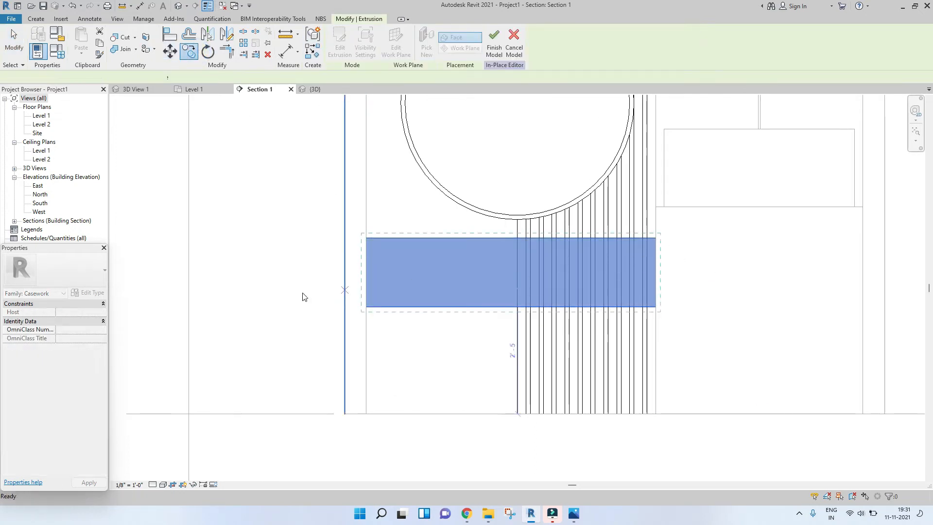
{"action": "key", "text": "Escape"}
{"action": "key", "text": "Escape"}
{"action": "middle_click_drag", "start_coordinate": [431, 261], "coordinate": [398, 276]}
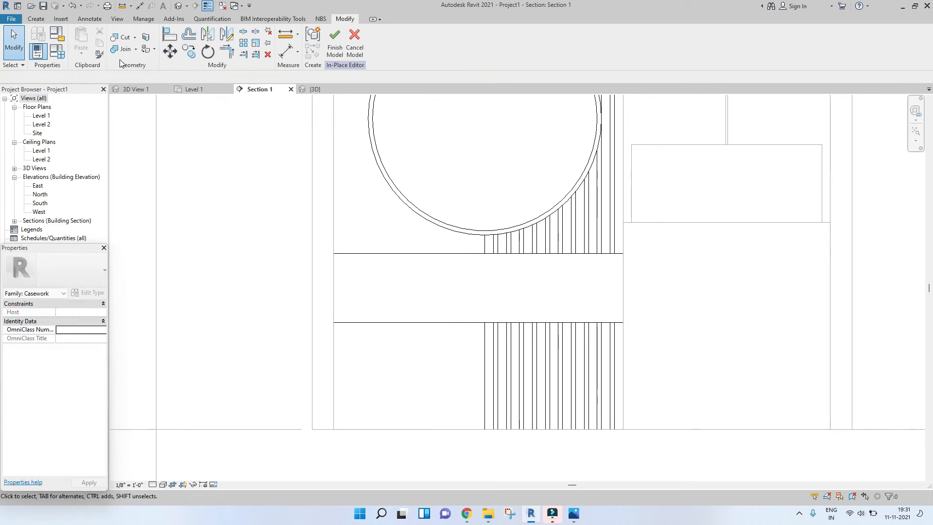
Check the vanity front in the reference image, and start a new extrusion with the vanity's front face as its work plane.
{"action": "left_click", "coordinate": [36, 19]}
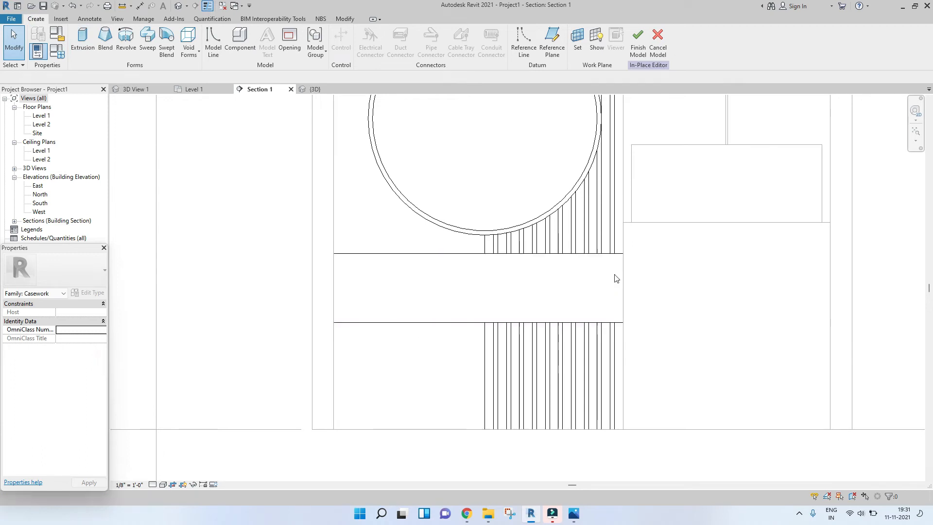
{"action": "left_click", "coordinate": [569, 515]}
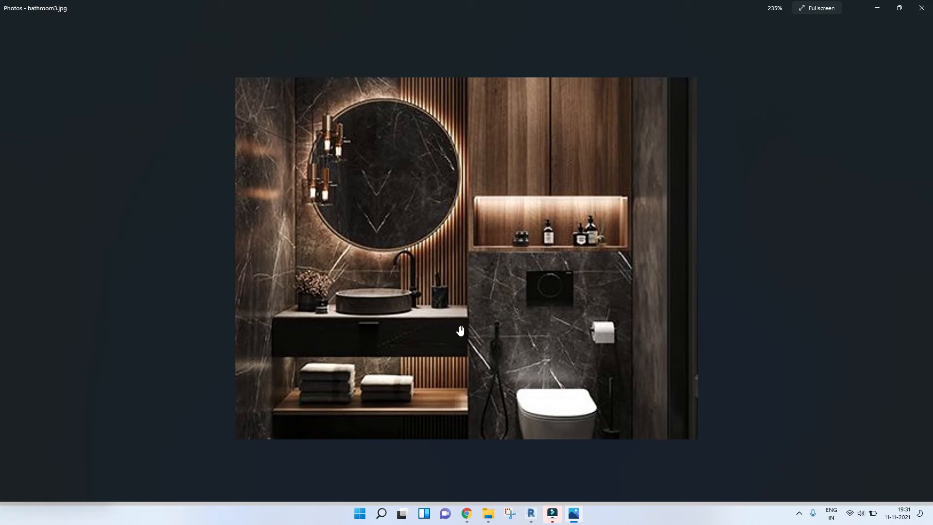
{"action": "left_click", "coordinate": [875, 8]}
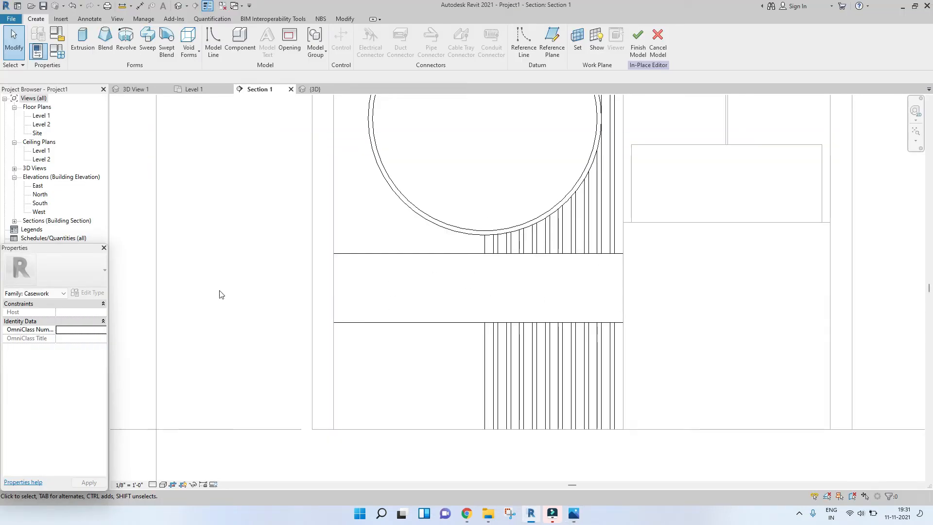
{"action": "left_click", "coordinate": [83, 41]}
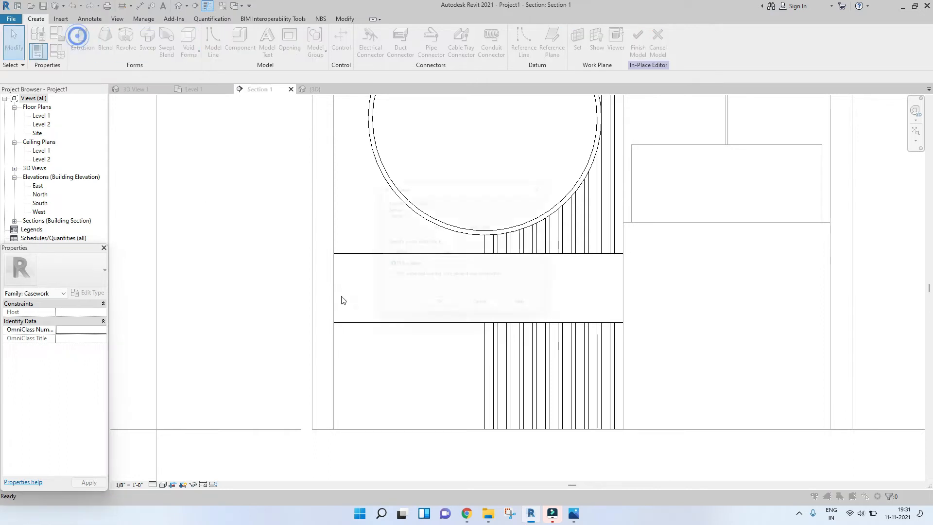
{"action": "left_click", "coordinate": [440, 313]}
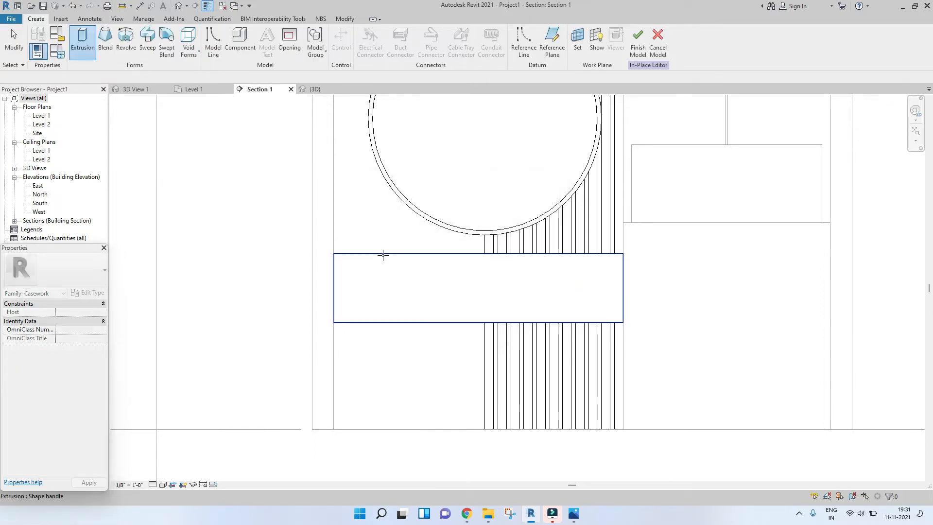
{"action": "left_click", "coordinate": [381, 254]}
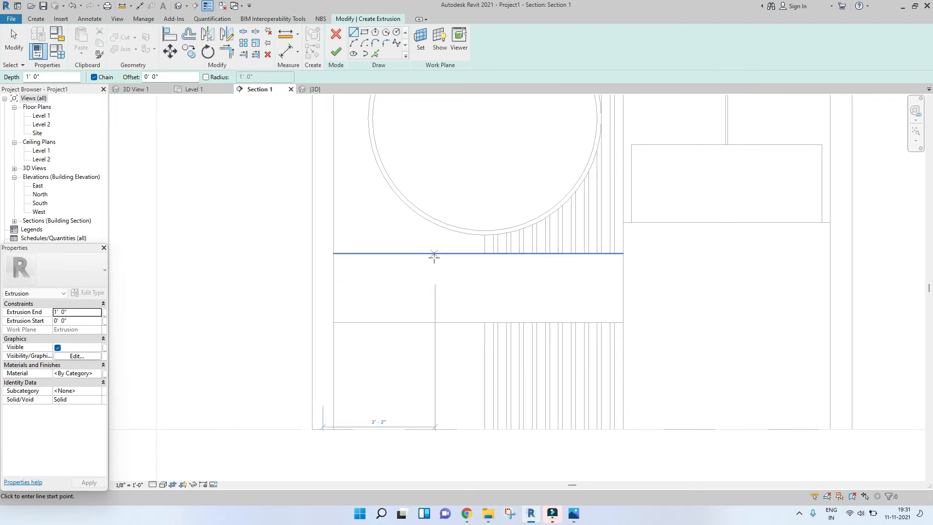
Sketch an inset rectangle by picking the four edges of the vanity front with a 0' 0 1/2" inward offset.
{"action": "left_click", "coordinate": [365, 32]}
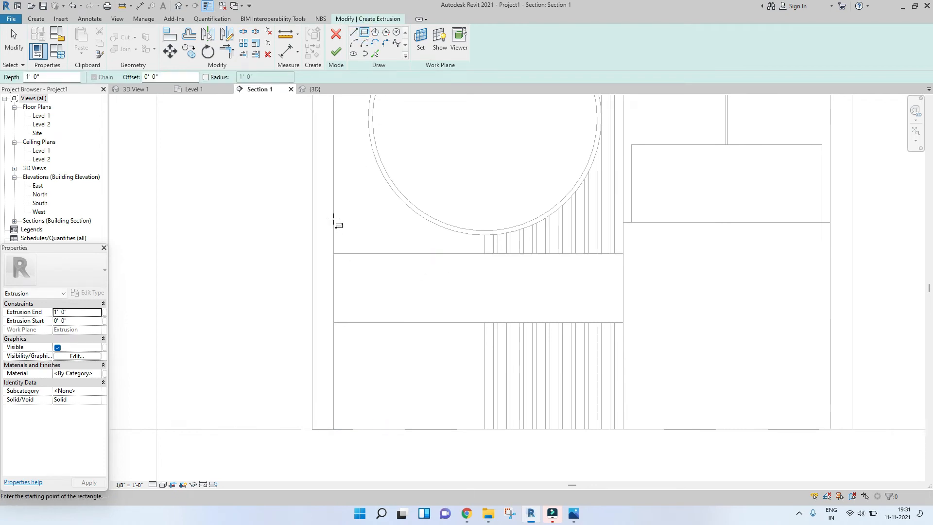
{"action": "left_click", "coordinate": [378, 53]}
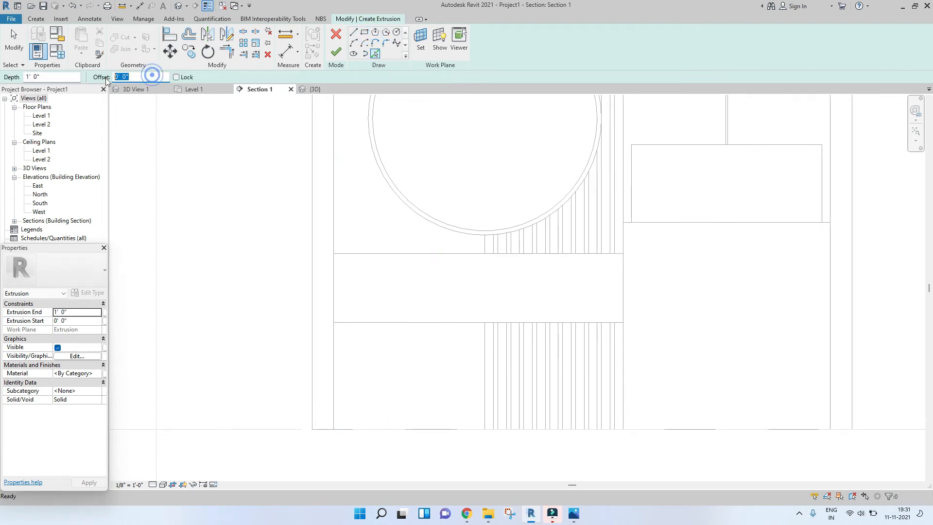
{"action": "type", "text": "0."}
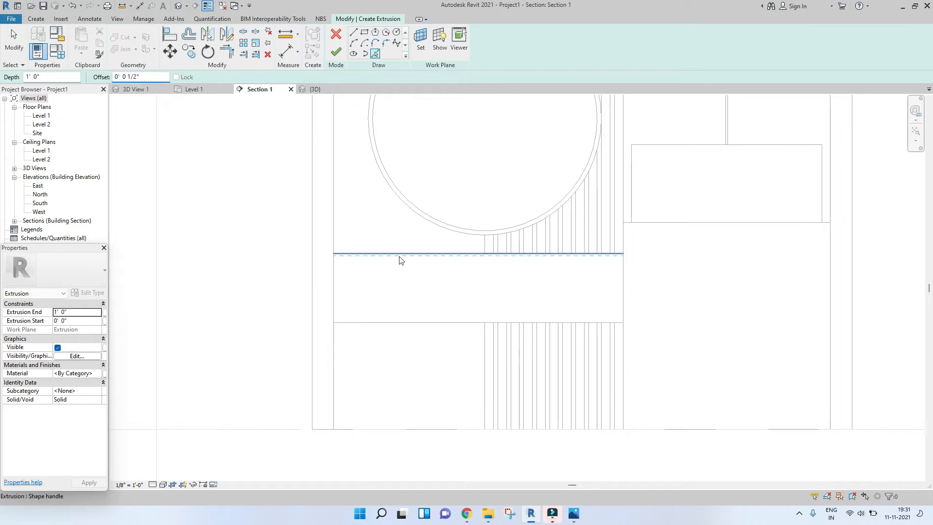
{"action": "left_click", "coordinate": [385, 322]}
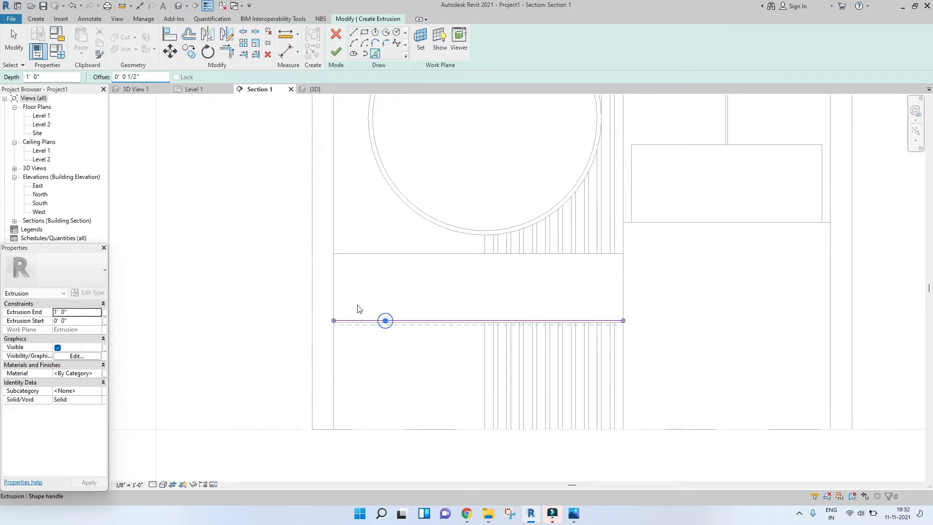
{"action": "left_click", "coordinate": [363, 254]}
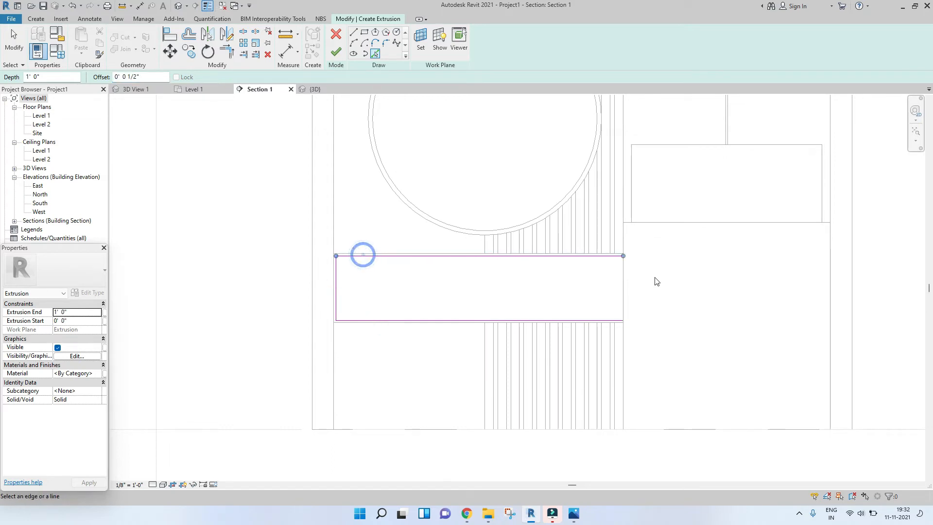
{"action": "left_click", "coordinate": [621, 289]}
{"action": "key", "text": "Escape"}
{"action": "scroll", "coordinate": [575, 298], "scroll_direction": "up", "scroll_amount": 3}
{"action": "scroll", "coordinate": [402, 340], "scroll_direction": "down", "scroll_amount": 2}
{"action": "scroll", "coordinate": [257, 311], "scroll_direction": "up", "scroll_amount": 2}
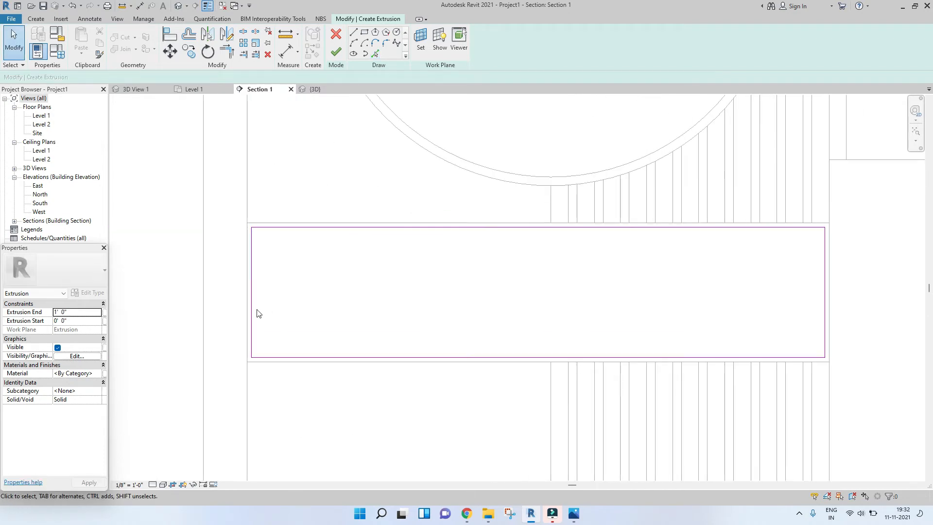
Finish the inset front panel extrusion and set its extrusion end to 0.1" in the 3D view.
{"action": "left_click", "coordinate": [335, 52]}
{"action": "left_click", "coordinate": [316, 88]}
{"action": "middle_click_drag", "start_coordinate": [486, 337], "coordinate": [598, 416], "text": "shift"}
{"action": "scroll", "coordinate": [598, 416], "scroll_direction": "up", "scroll_amount": 3}
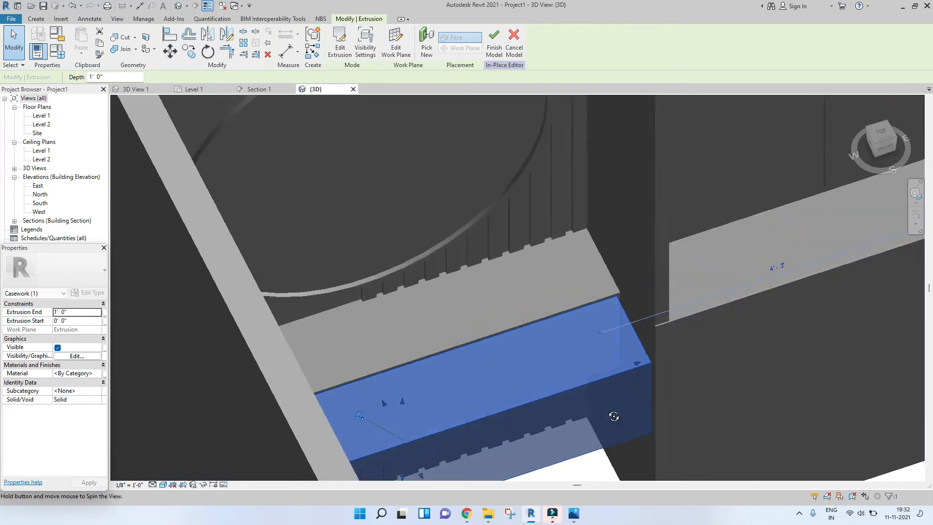
{"action": "left_click", "coordinate": [91, 311]}
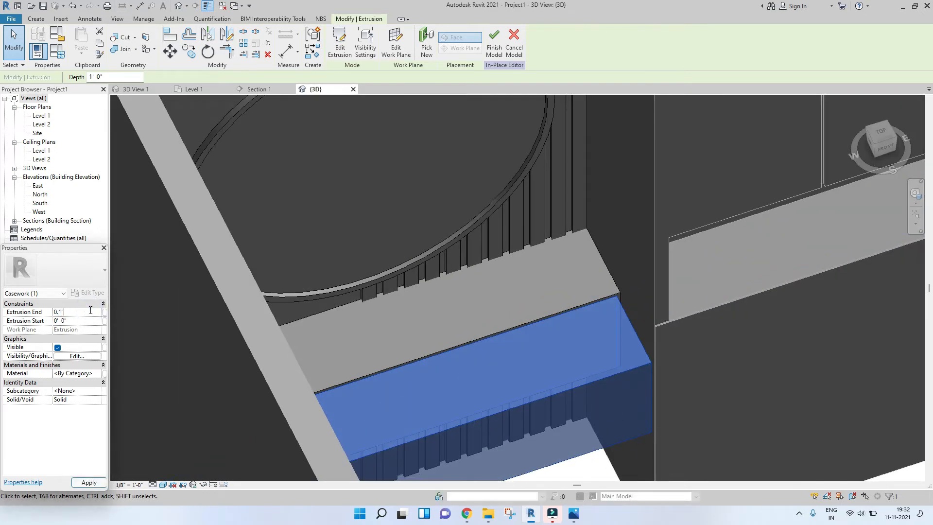
{"action": "left_click", "coordinate": [89, 482]}
{"action": "key", "text": "Escape"}
{"action": "middle_click_drag", "start_coordinate": [475, 306], "coordinate": [370, 303], "text": "shift"}
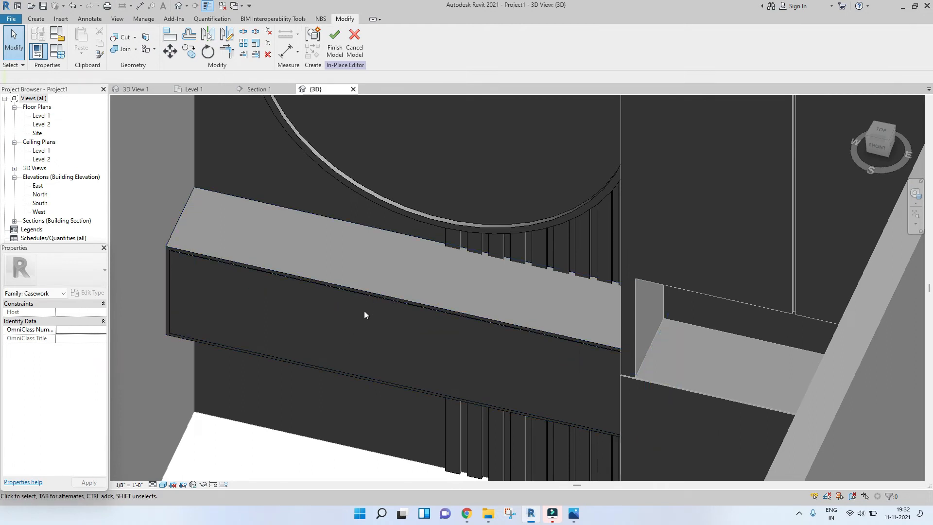
{"action": "middle_click_drag", "start_coordinate": [364, 314], "coordinate": [401, 300], "text": "shift"}
{"action": "scroll", "coordinate": [388, 265], "scroll_direction": "up", "scroll_amount": 5}
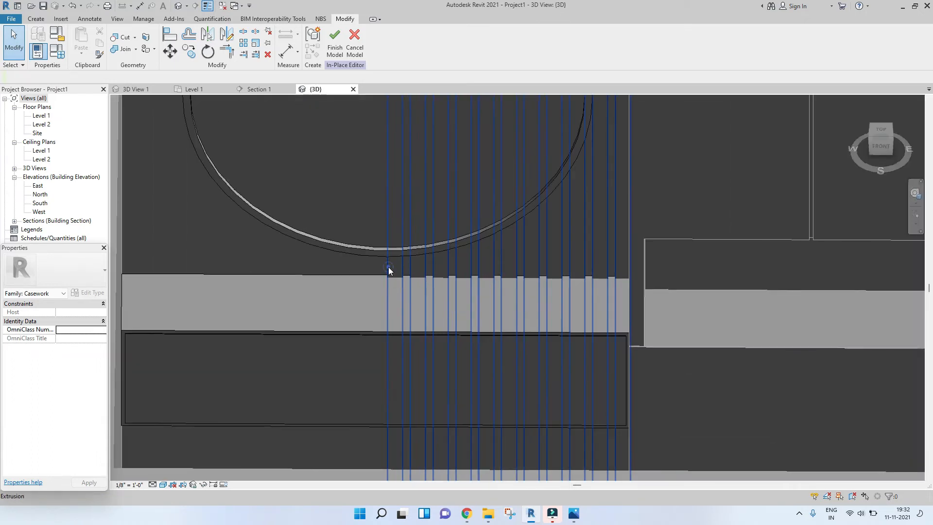
{"action": "left_click", "coordinate": [389, 270]}
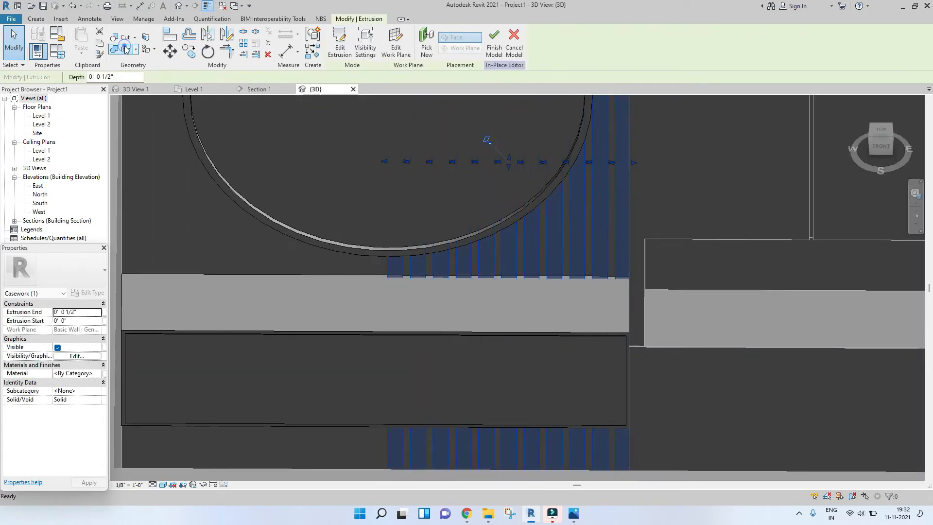
{"action": "key", "text": "j"}
{"action": "key", "text": "g"}
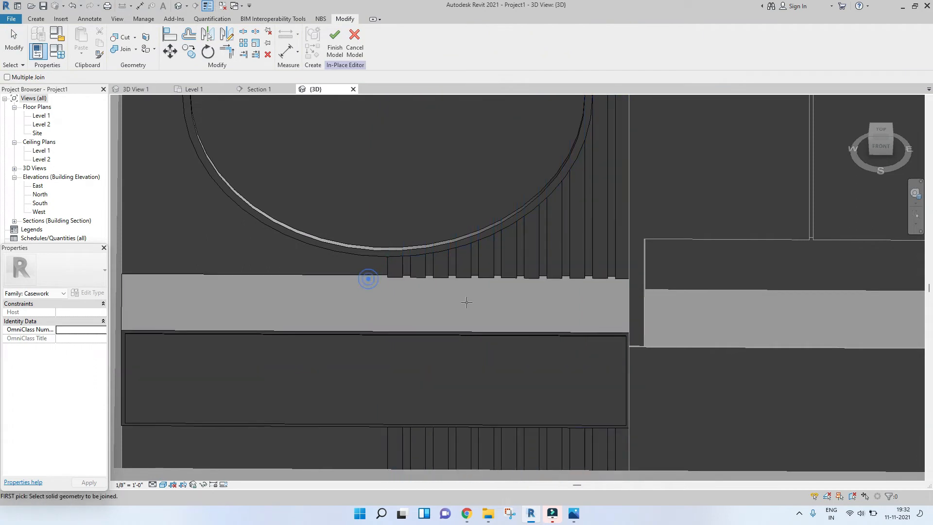
{"action": "scroll", "coordinate": [440, 256], "scroll_direction": "up", "scroll_amount": 3}
{"action": "middle_click_drag", "start_coordinate": [439, 256], "coordinate": [406, 353], "text": "shift"}
{"action": "middle_click_drag", "start_coordinate": [294, 330], "coordinate": [302, 322], "text": "shift"}
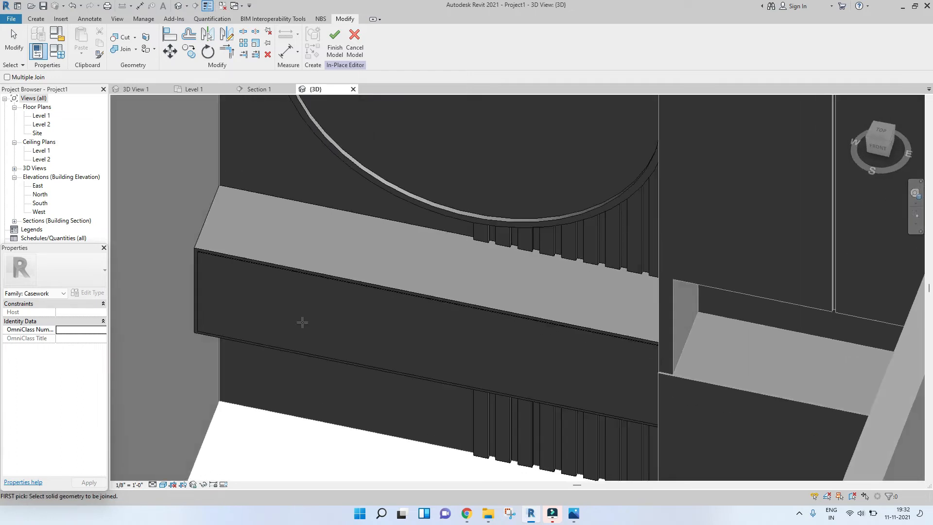
In the Section 1 view, copy the drawer box and its front panel straight down to form a second drawer underneath.
{"action": "left_click", "coordinate": [157, 93]}
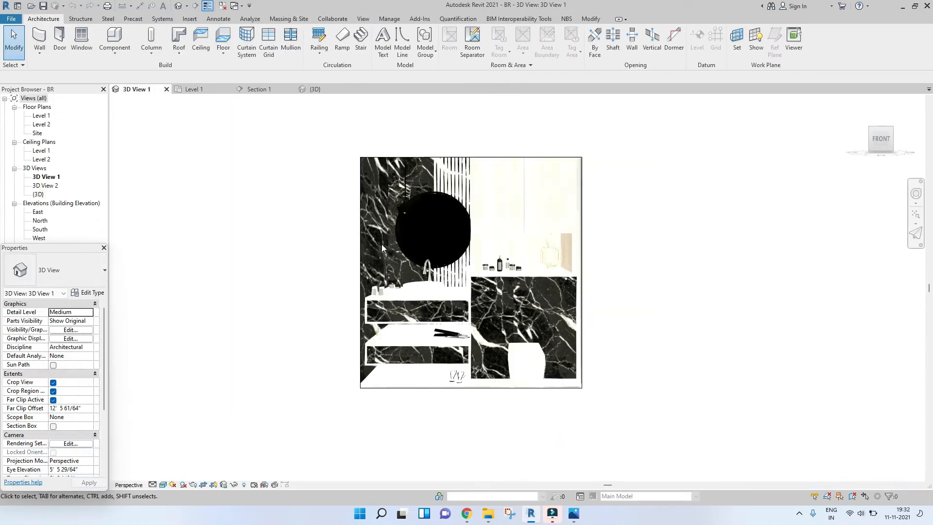
{"action": "left_click", "coordinate": [258, 89]}
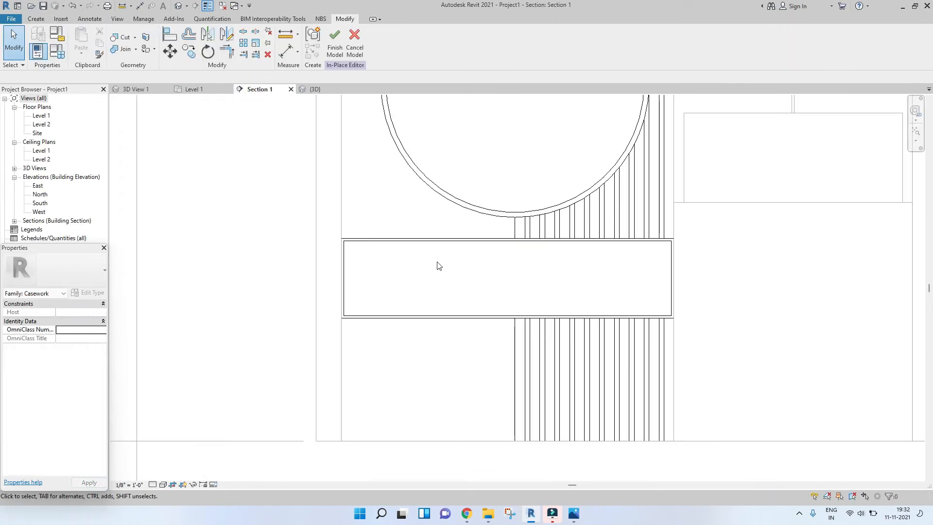
{"action": "left_click_drag", "start_coordinate": [307, 226], "coordinate": [680, 354]}
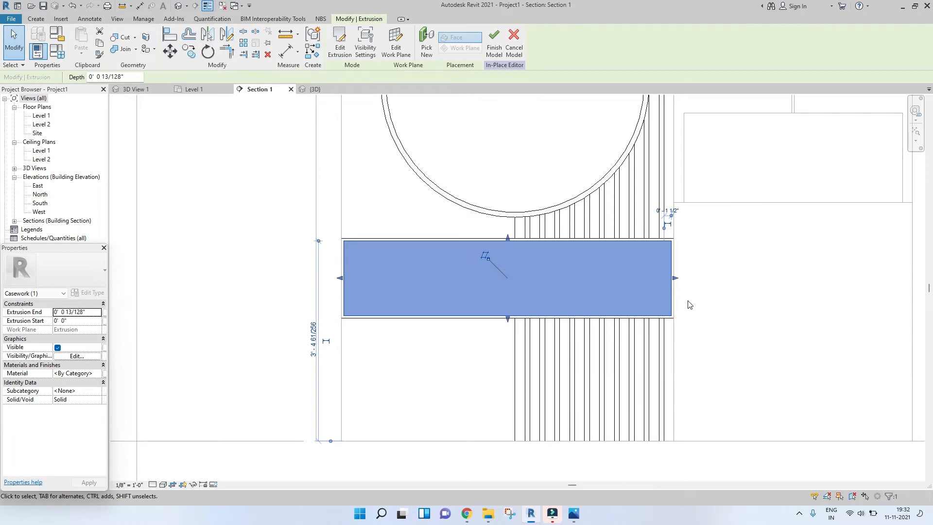
{"action": "key", "text": "Escape"}
{"action": "scroll", "coordinate": [598, 204], "scroll_direction": "up", "scroll_amount": 5}
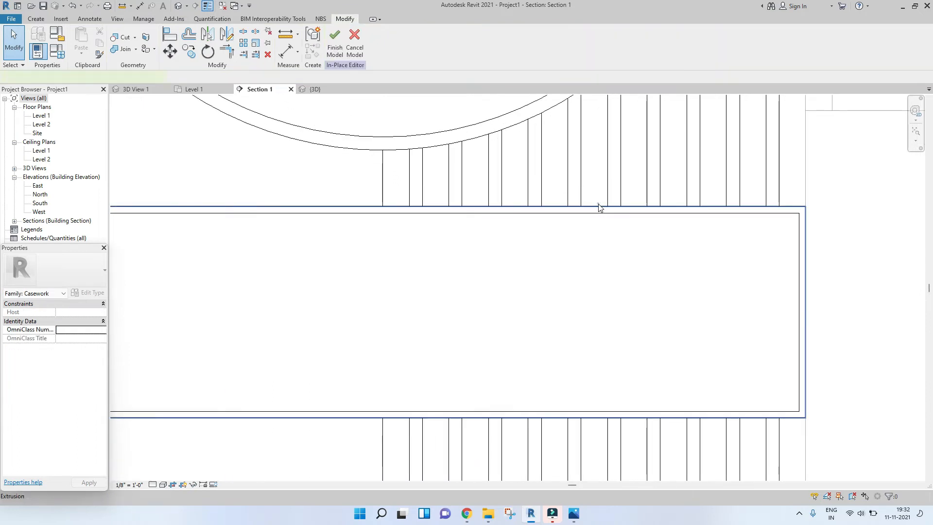
{"action": "left_click", "coordinate": [598, 207]}
{"action": "scroll", "coordinate": [604, 214], "scroll_direction": "down", "scroll_amount": 3}
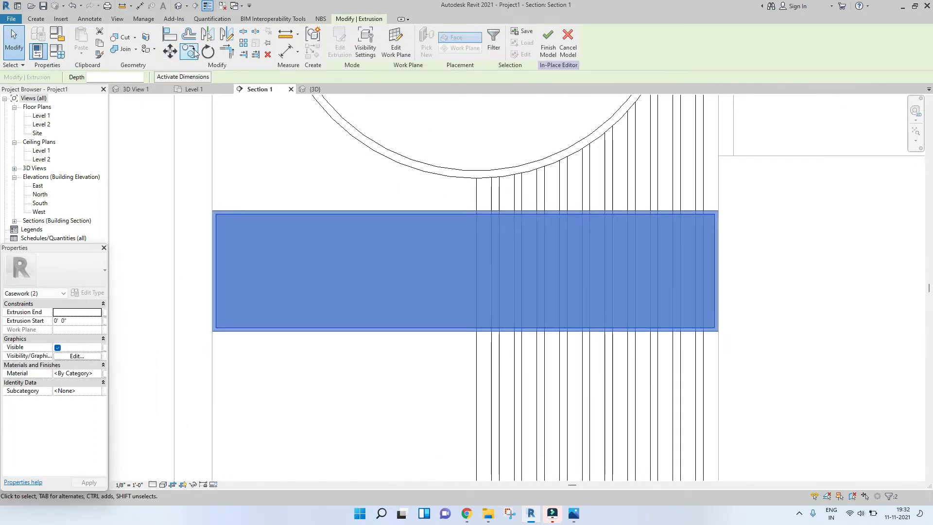
{"action": "left_click", "coordinate": [195, 52]}
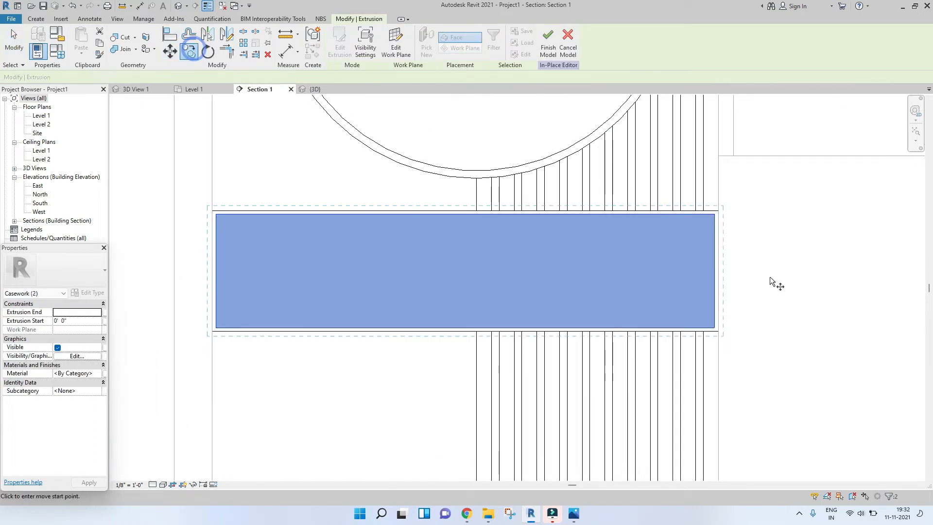
{"action": "left_click", "coordinate": [718, 211]}
{"action": "middle_click_drag", "start_coordinate": [721, 309], "coordinate": [691, 205]}
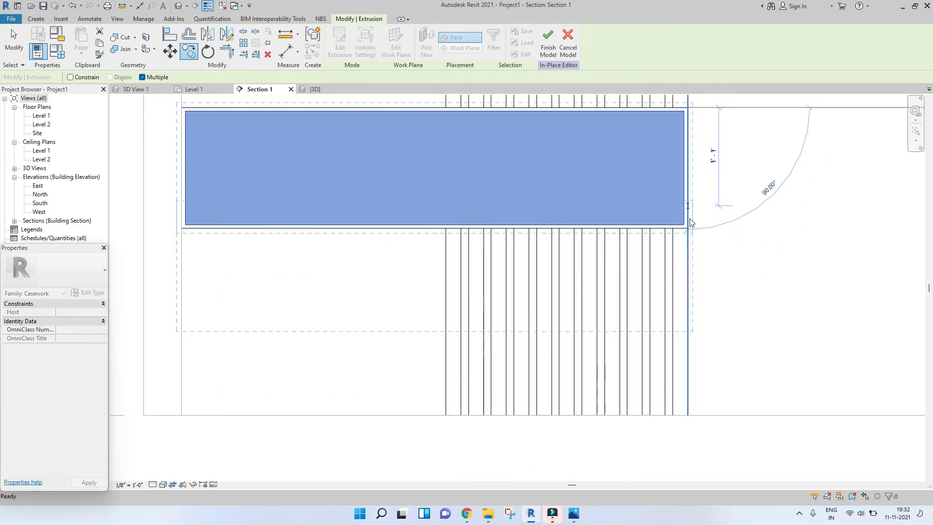
{"action": "left_click", "coordinate": [691, 275]}
{"action": "scroll", "coordinate": [492, 261], "scroll_direction": "down", "scroll_amount": 2}
{"action": "key", "text": "Escape"}
{"action": "key", "text": "Escape"}
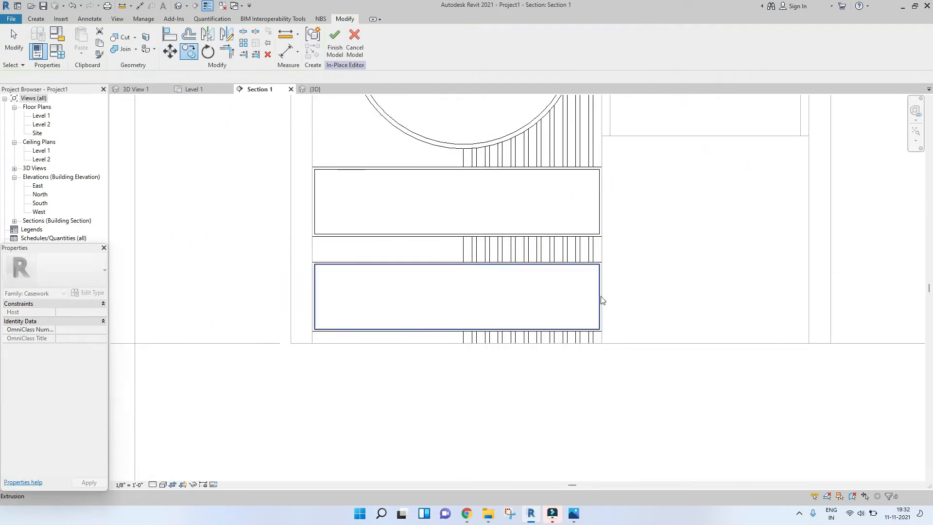
Finish the in-place casework model and inspect both drawers in the 3D view.
{"action": "scroll", "coordinate": [425, 234], "scroll_direction": "down", "scroll_amount": 4}
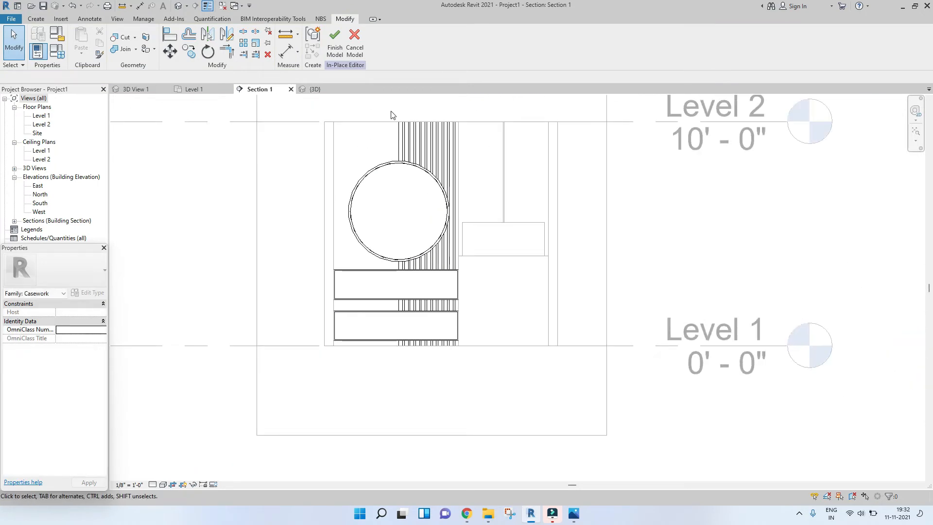
{"action": "left_click", "coordinate": [333, 47]}
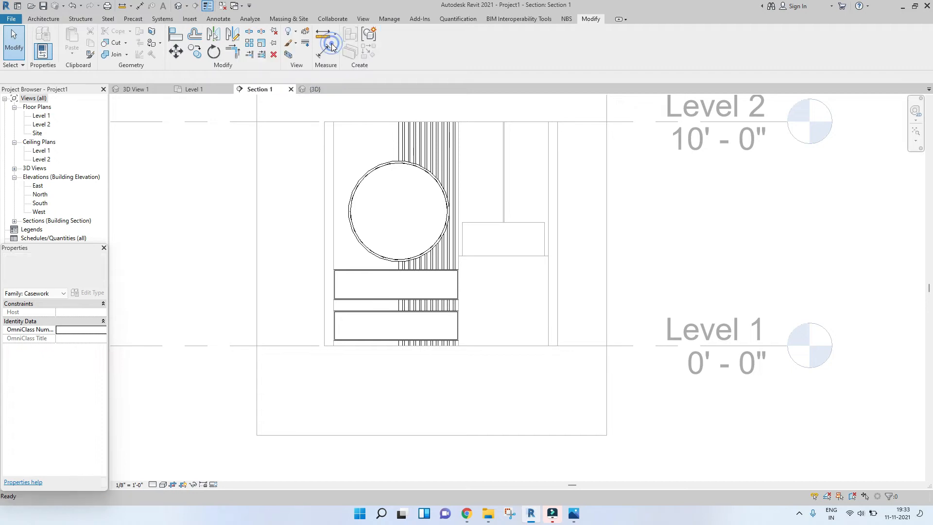
{"action": "left_click", "coordinate": [315, 90]}
{"action": "scroll", "coordinate": [413, 257], "scroll_direction": "down", "scroll_amount": 5}
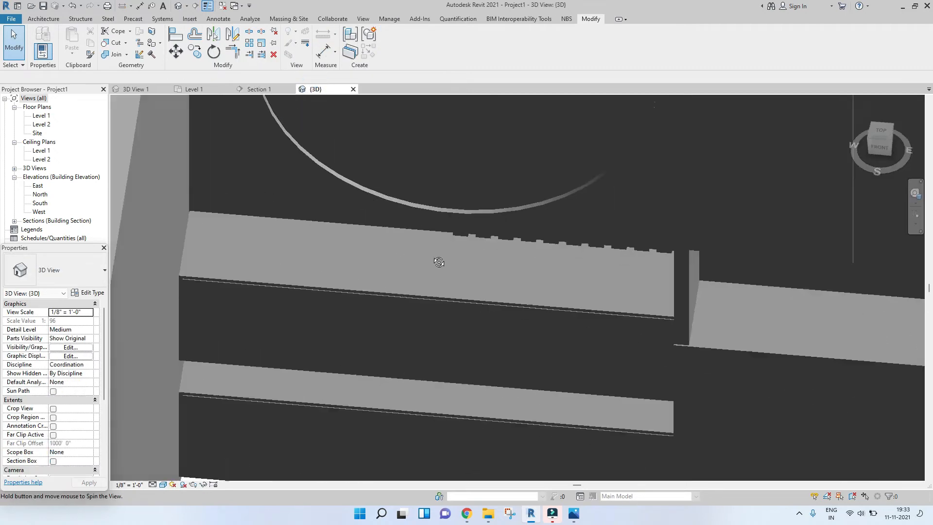
{"action": "middle_click_drag", "start_coordinate": [611, 310], "coordinate": [625, 328], "text": "shift"}
{"action": "scroll", "coordinate": [500, 262], "scroll_direction": "up", "scroll_amount": 3}
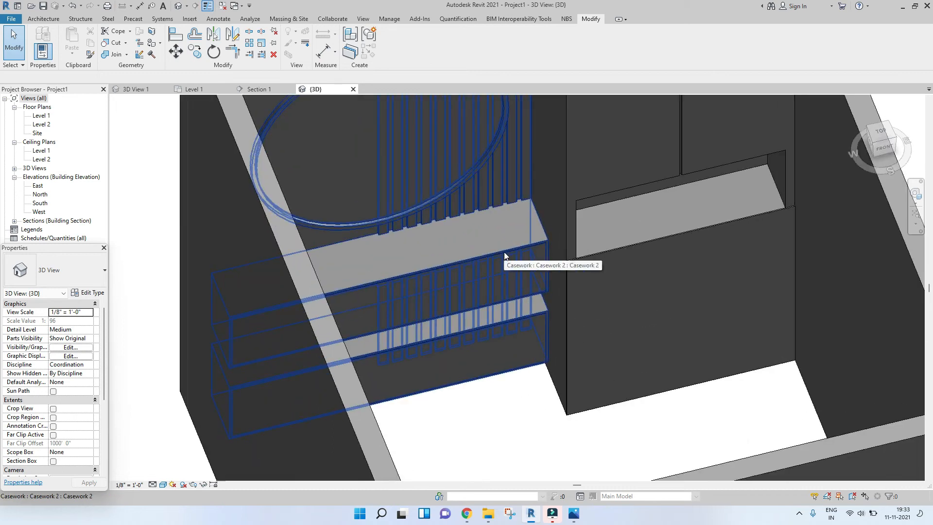
Reopen the drawer casework for in-place editing and set the upper box's Extrusion End to 2' 0".
{"action": "left_click", "coordinate": [503, 257]}
{"action": "left_click", "coordinate": [395, 51]}
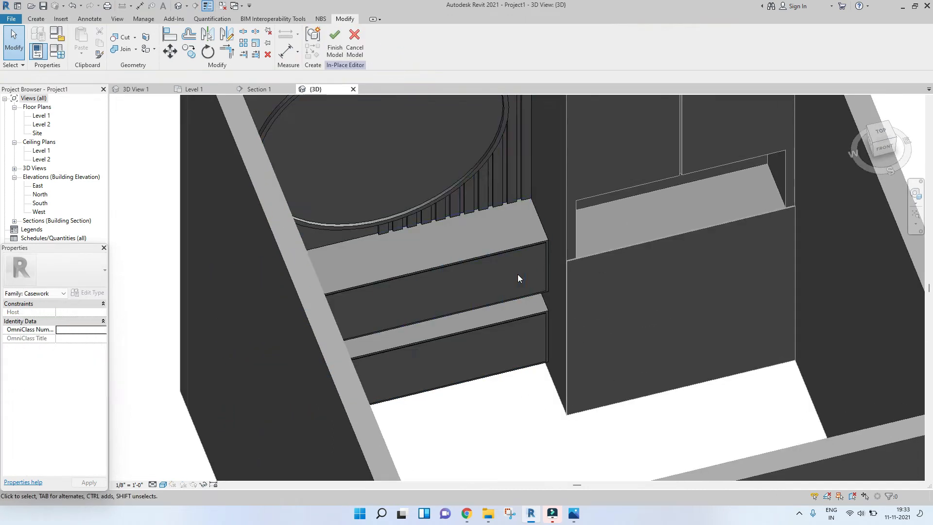
{"action": "left_click", "coordinate": [530, 244]}
{"action": "scroll", "coordinate": [529, 244], "scroll_direction": "up", "scroll_amount": 2}
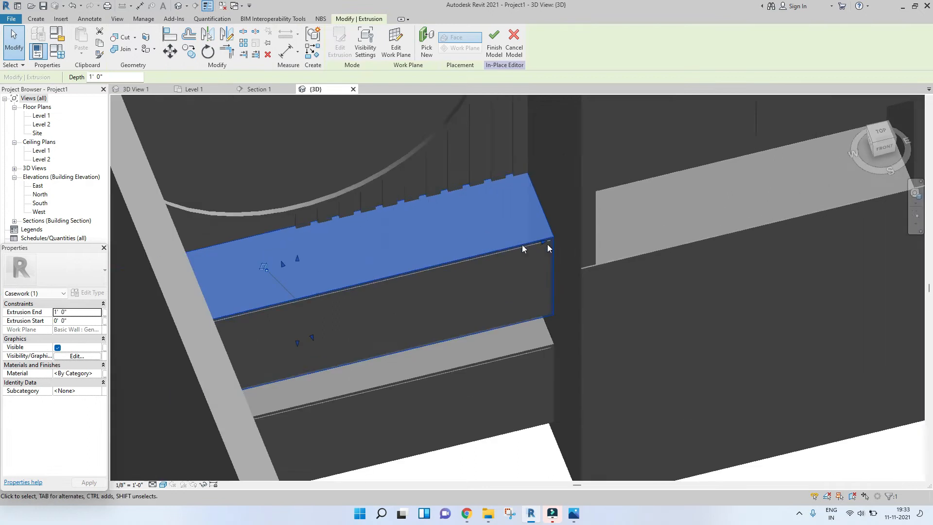
{"action": "left_click", "coordinate": [80, 313]}
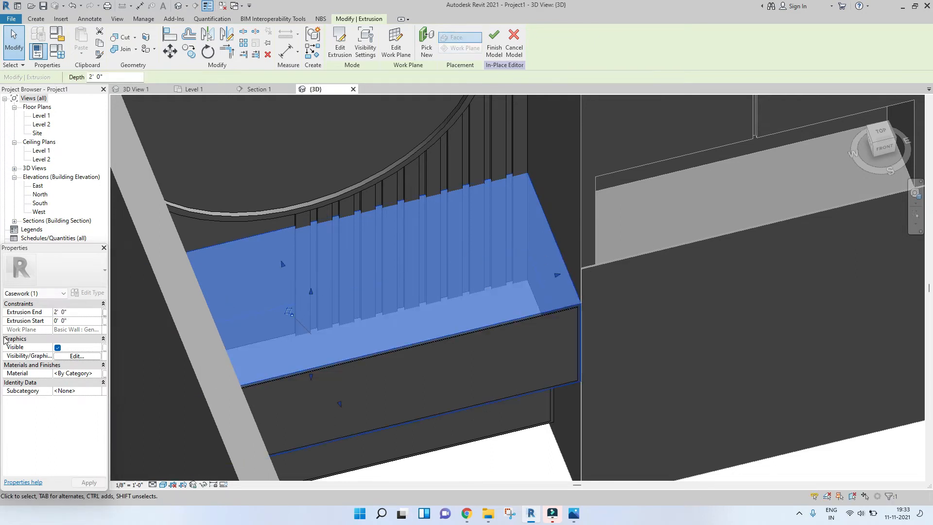
{"action": "left_click", "coordinate": [733, 237]}
Set the lower drawer box's Extrusion End to 2' 0" and apply the change.
{"action": "middle_click_drag", "start_coordinate": [544, 398], "coordinate": [541, 325]}
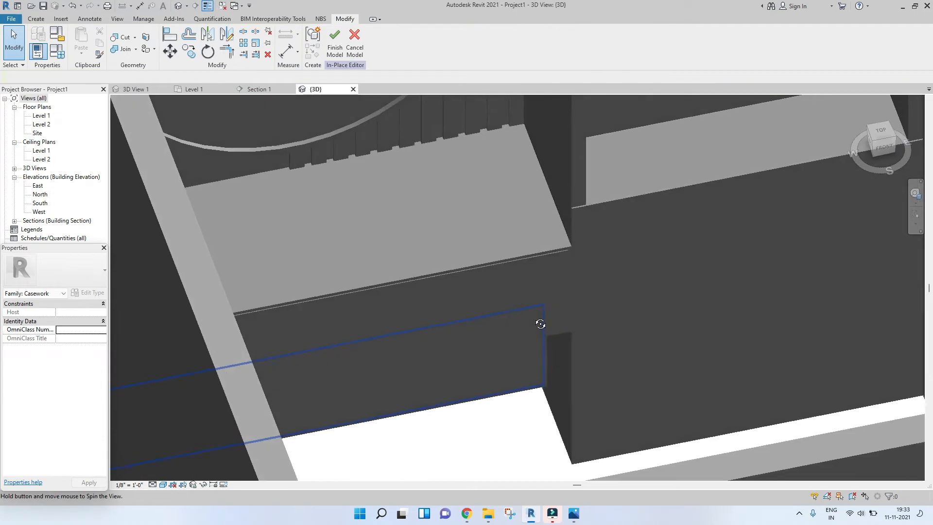
{"action": "key", "text": "Tab"}
{"action": "left_click", "coordinate": [549, 360]}
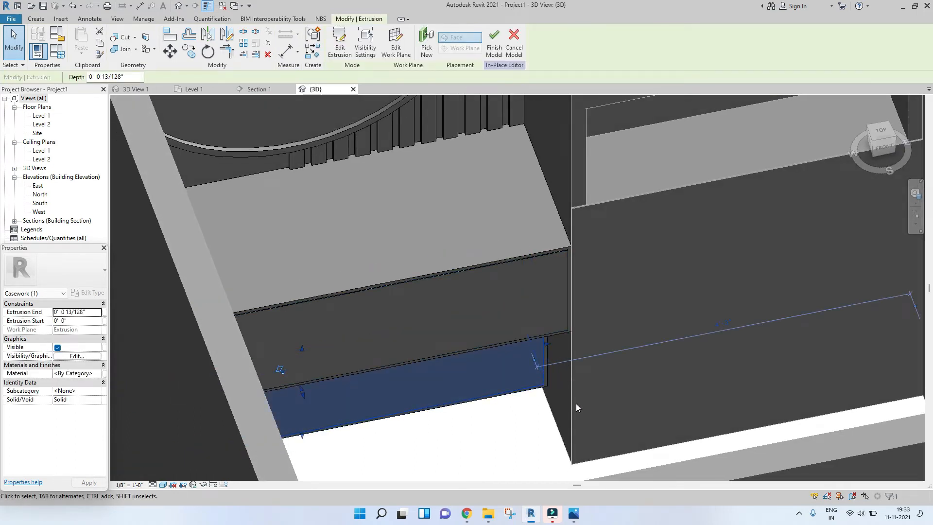
{"action": "scroll", "coordinate": [576, 403], "scroll_direction": "up", "scroll_amount": 3}
{"action": "left_click", "coordinate": [544, 404]}
{"action": "left_click", "coordinate": [517, 366]}
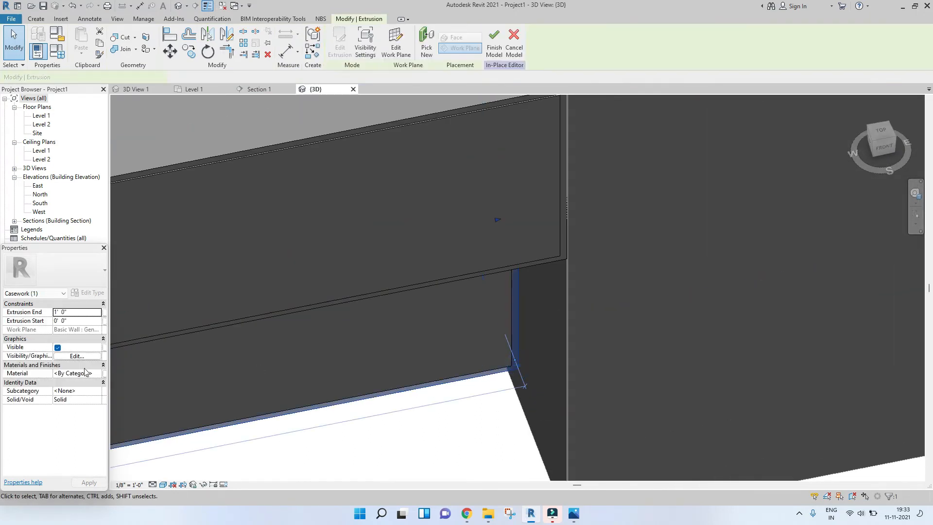
{"action": "left_click", "coordinate": [80, 314]}
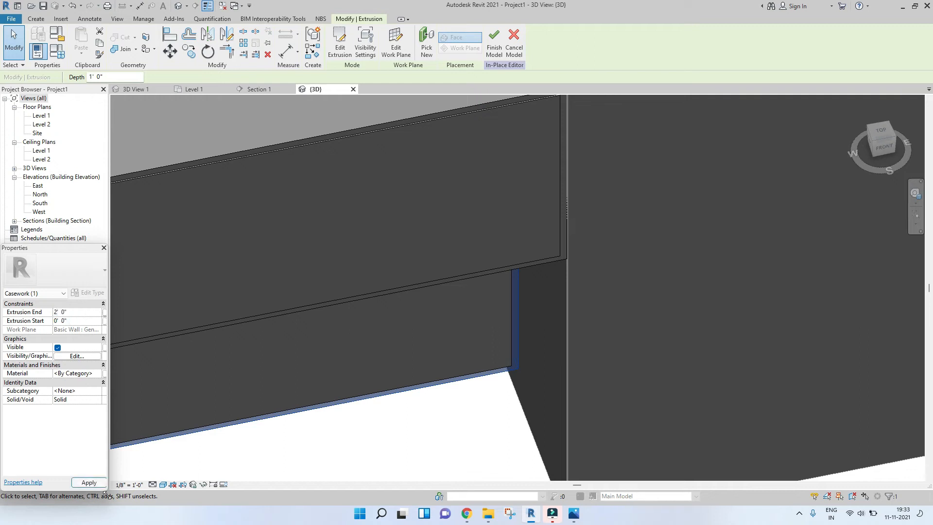
{"action": "left_click", "coordinate": [98, 483]}
{"action": "left_click", "coordinate": [584, 347]}
Check how the deepened drawers meet the adjoining cabinet, and finish the in-place model.
{"action": "scroll", "coordinate": [583, 347], "scroll_direction": "down", "scroll_amount": 3}
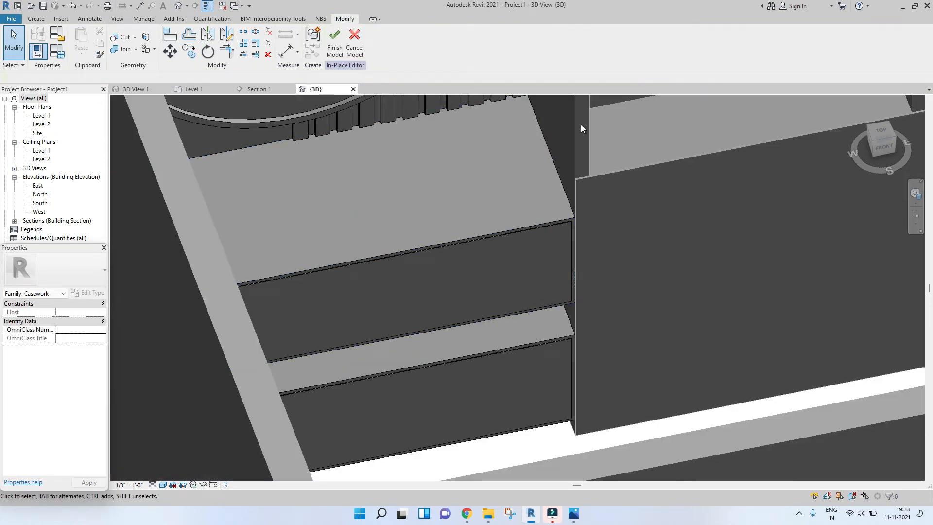
{"action": "scroll", "coordinate": [579, 179], "scroll_direction": "up", "scroll_amount": 4}
{"action": "scroll", "coordinate": [590, 355], "scroll_direction": "down", "scroll_amount": 2}
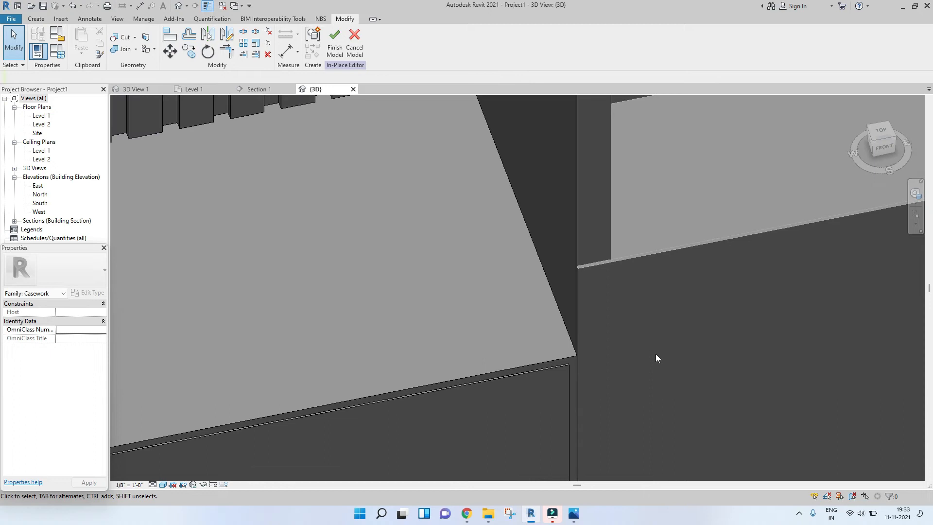
{"action": "middle_click_drag", "start_coordinate": [655, 351], "coordinate": [638, 345], "text": "shift"}
{"action": "middle_click_drag", "start_coordinate": [652, 377], "coordinate": [368, 124], "text": "shift"}
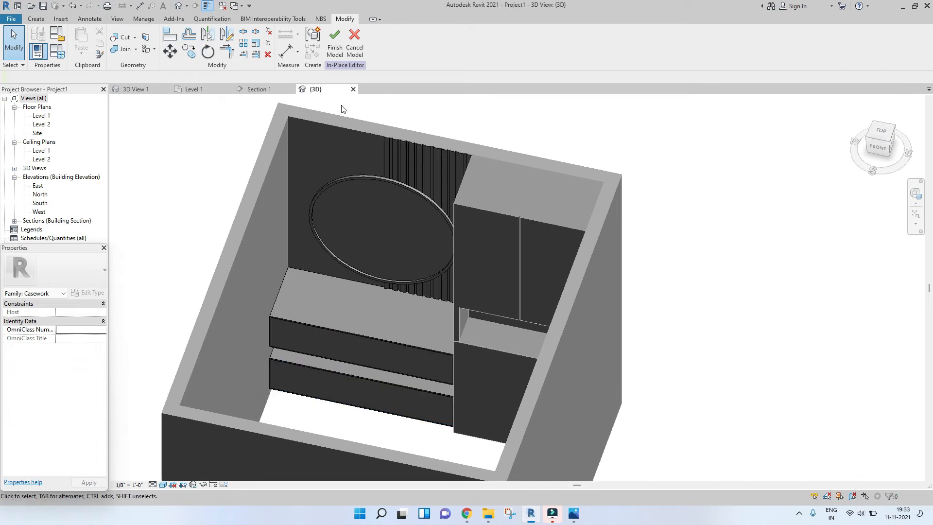
{"action": "left_click", "coordinate": [335, 38]}
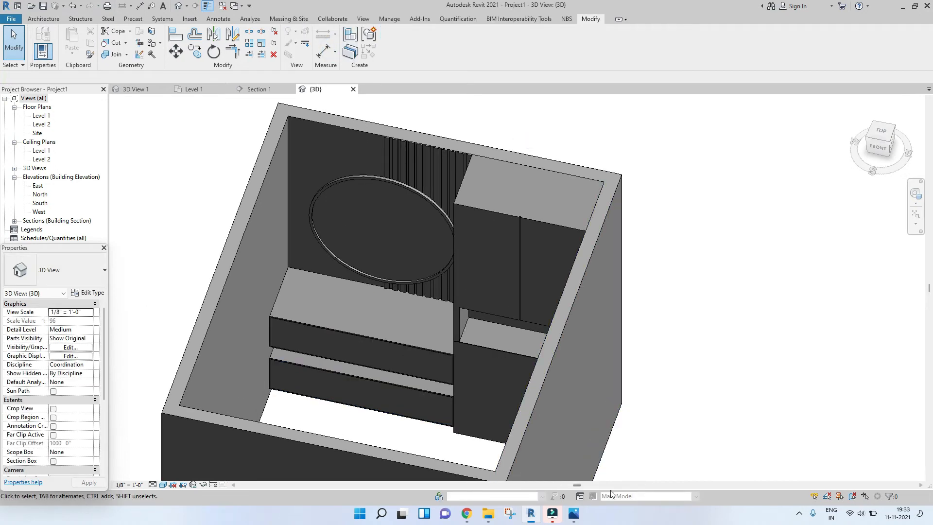
Switch to the bathroom3.jpg photo and examine the mirror, washbasin counter, shelf and lit niche as reference.
{"action": "left_click", "coordinate": [575, 513]}
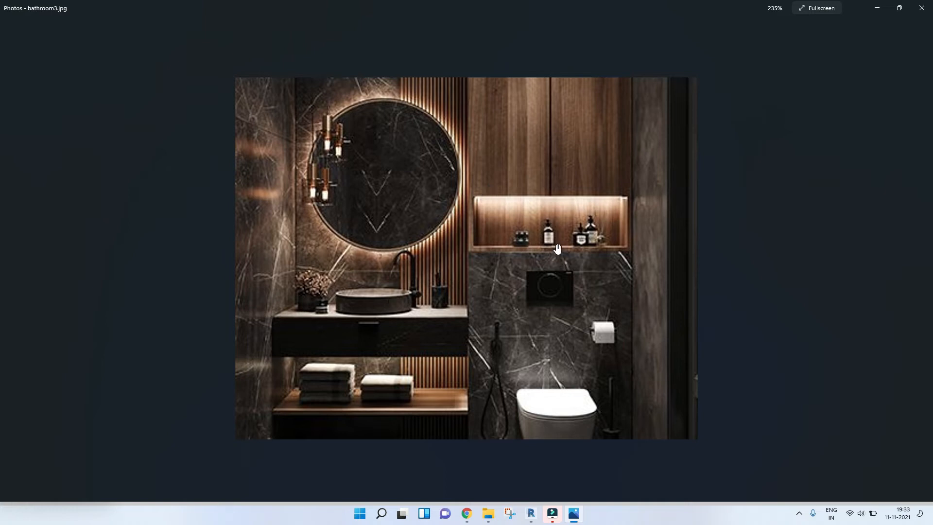
{"action": "scroll", "coordinate": [557, 249], "scroll_direction": "up", "scroll_amount": 6}
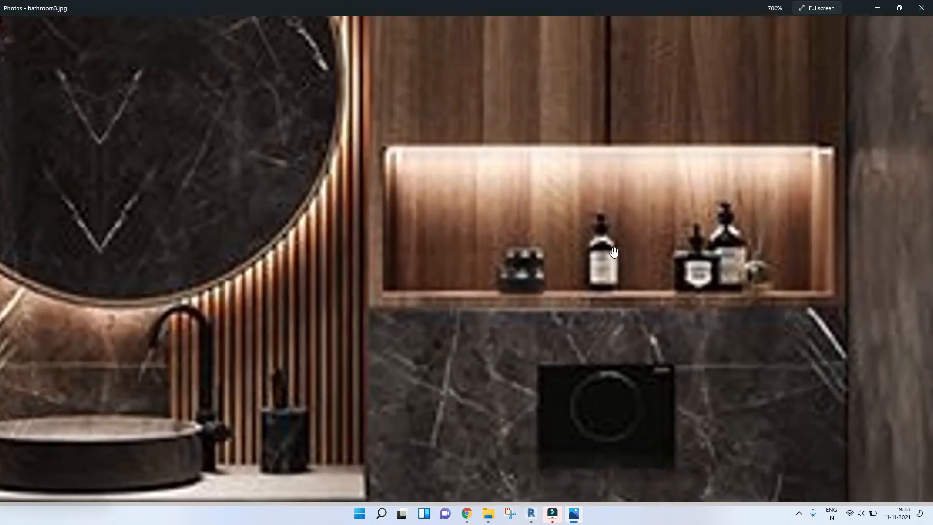
{"action": "scroll", "coordinate": [617, 250], "scroll_direction": "down", "scroll_amount": 6}
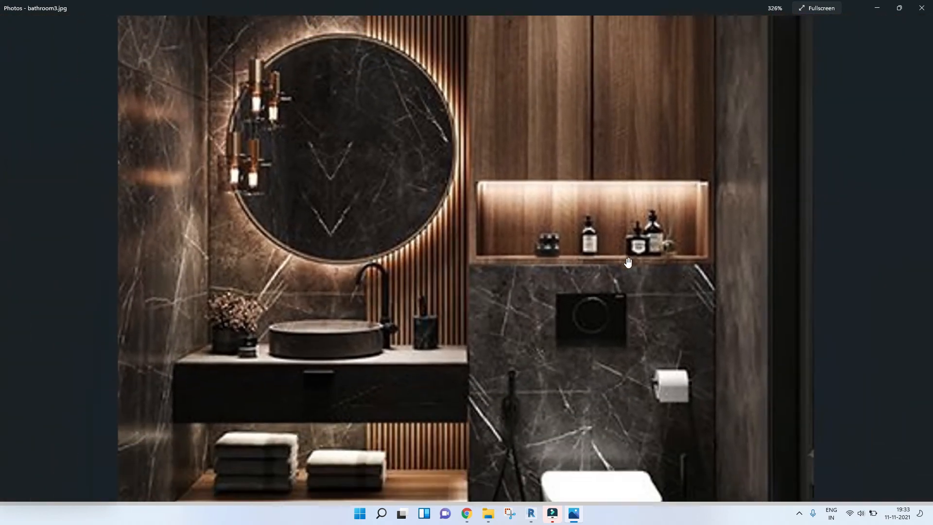
{"action": "scroll", "coordinate": [342, 401], "scroll_direction": "down", "scroll_amount": 2}
{"action": "scroll", "coordinate": [340, 333], "scroll_direction": "up", "scroll_amount": 3}
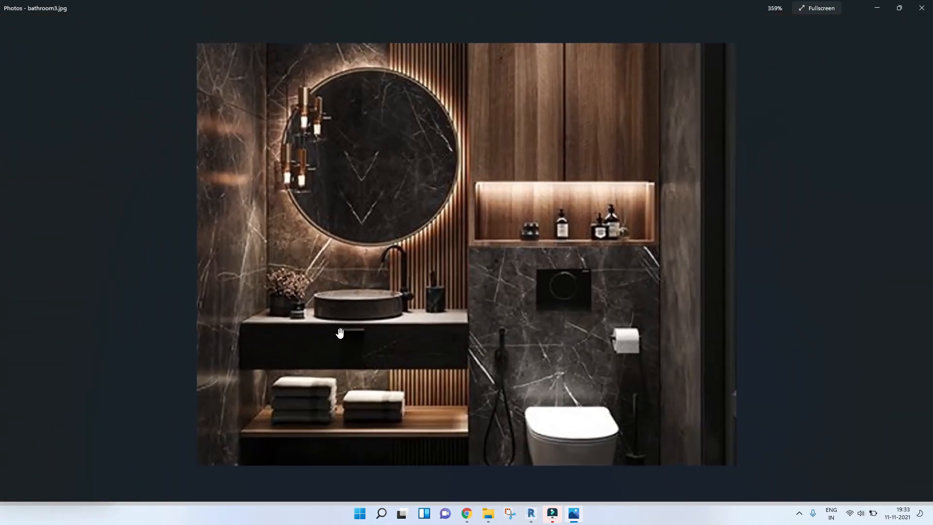
{"action": "scroll", "coordinate": [340, 333], "scroll_direction": "down", "scroll_amount": 3}
{"action": "scroll", "coordinate": [340, 333], "scroll_direction": "down", "scroll_amount": 2}
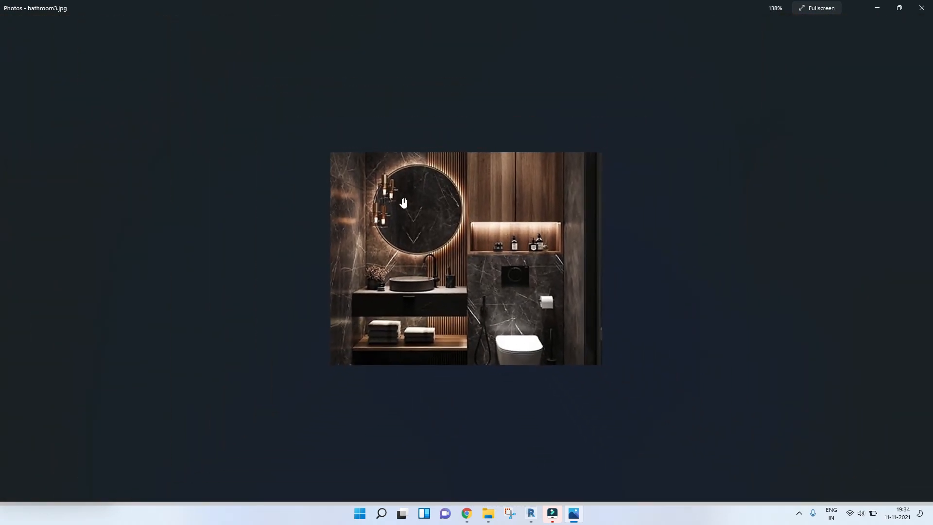
{"action": "scroll", "coordinate": [403, 202], "scroll_direction": "up", "scroll_amount": 2}
Close the reference photo, return to Revit and change the 3D view's visual style.
{"action": "key", "text": "alt+F4"}
{"action": "middle_click_drag", "start_coordinate": [421, 217], "coordinate": [372, 358], "text": "shift"}
{"action": "scroll", "coordinate": [419, 239], "scroll_direction": "up", "scroll_amount": 4}
{"action": "scroll", "coordinate": [431, 308], "scroll_direction": "down", "scroll_amount": 4}
{"action": "left_click", "coordinate": [164, 486]}
{"action": "left_click", "coordinate": [194, 464]}
{"action": "middle_click_drag", "start_coordinate": [215, 306], "coordinate": [417, 375], "text": "shift"}
{"action": "scroll", "coordinate": [488, 351], "scroll_direction": "up", "scroll_amount": 3}
{"action": "middle_click_drag", "start_coordinate": [489, 350], "coordinate": [511, 323], "text": "shift"}
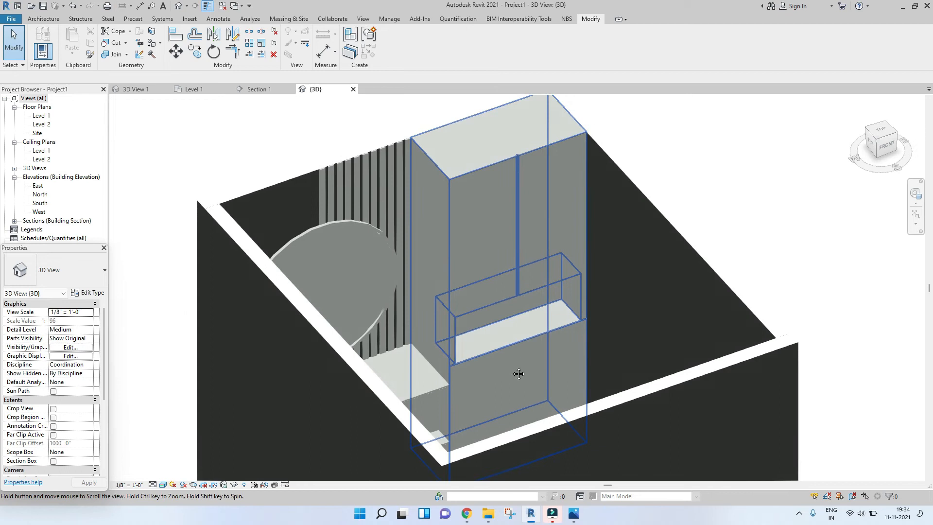
Open the tall cabinet for in-place editing, select its main extrusion, and check the cabinet's wood finish in the bathroom3.jpg reference photo.
{"action": "left_click", "coordinate": [504, 181]}
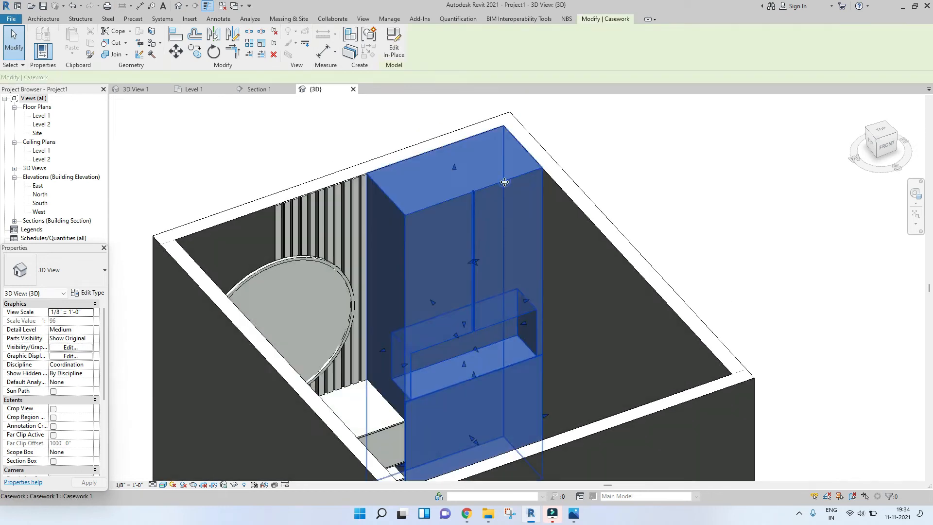
{"action": "left_click", "coordinate": [394, 41]}
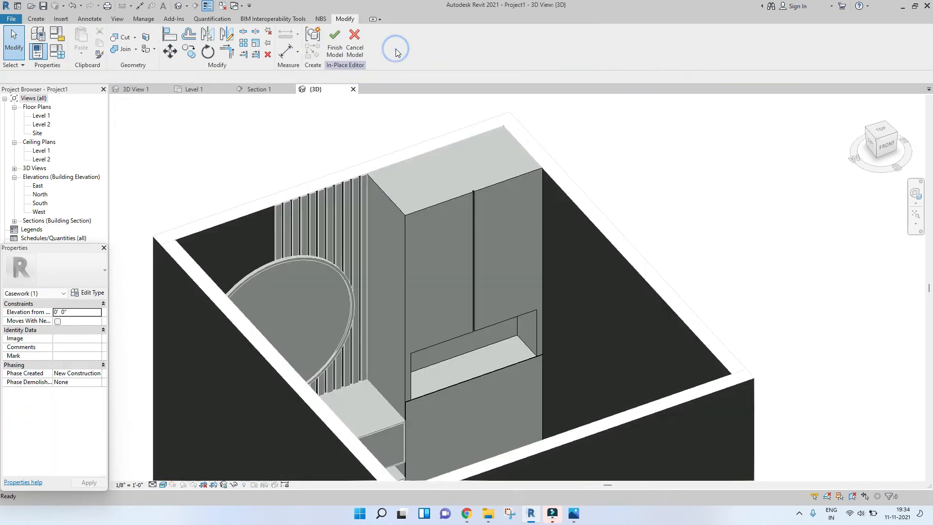
{"action": "left_click", "coordinate": [421, 213]}
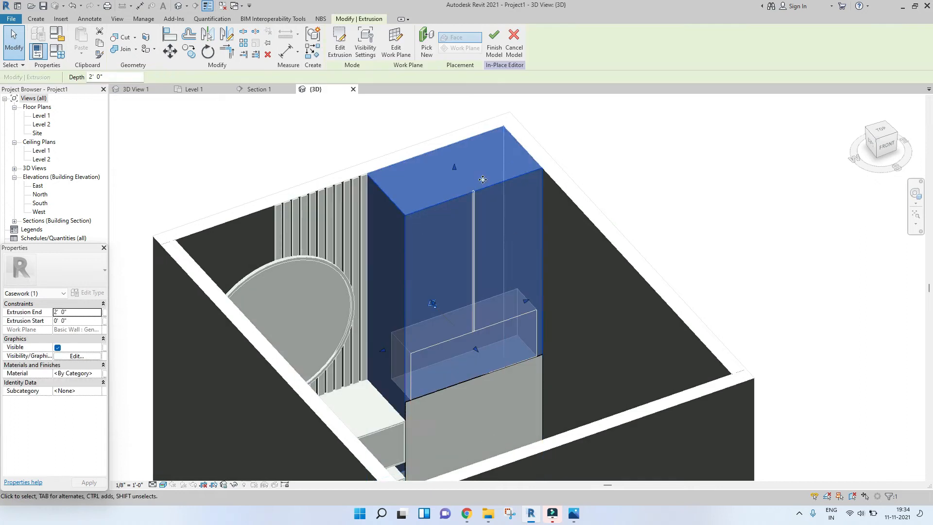
{"action": "left_click", "coordinate": [574, 514]}
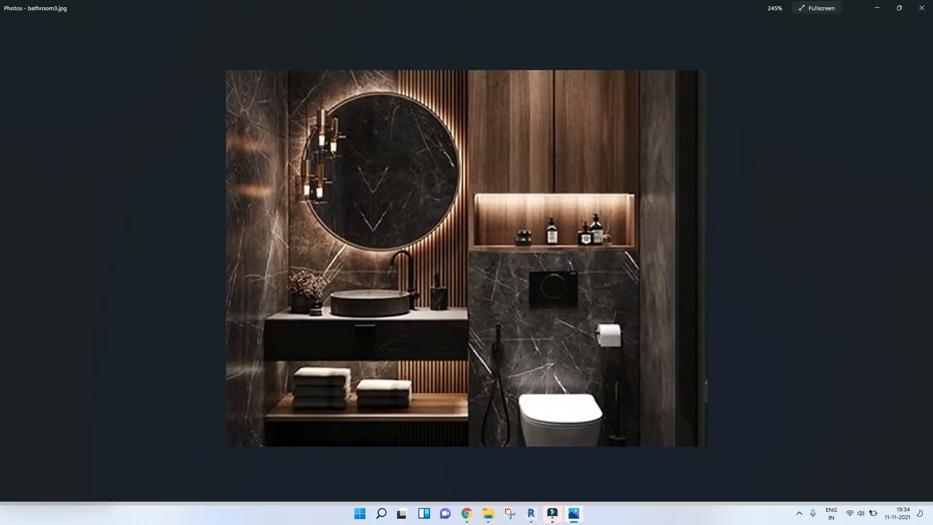
{"action": "left_click", "coordinate": [575, 515]}
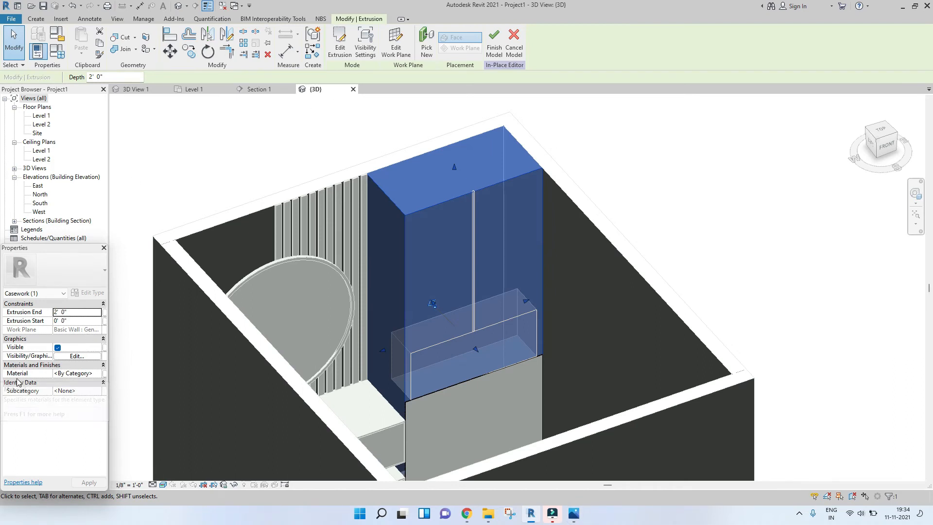
Search the materials for WOOD, choose Cherry for the cabinet extrusion, and enable Use Render Appearance.
{"action": "left_click", "coordinate": [103, 373]}
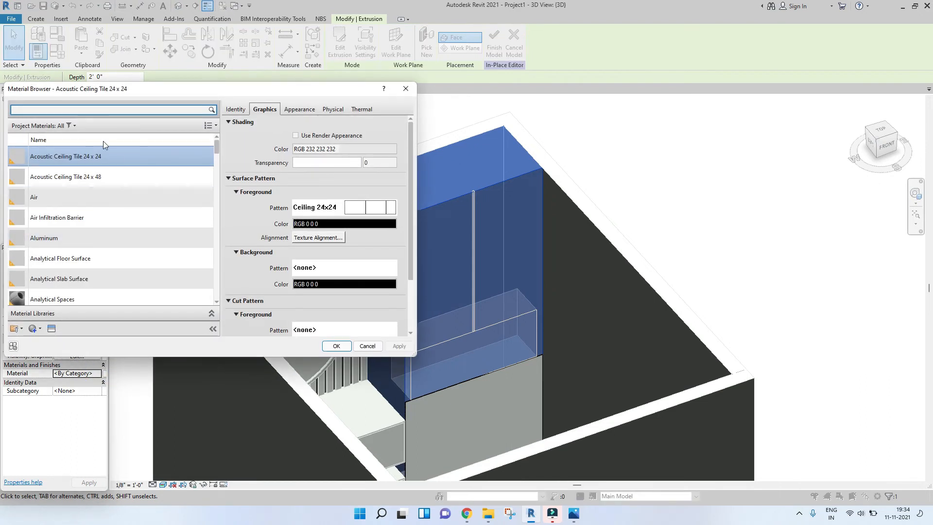
{"action": "type", "text": "wo"}
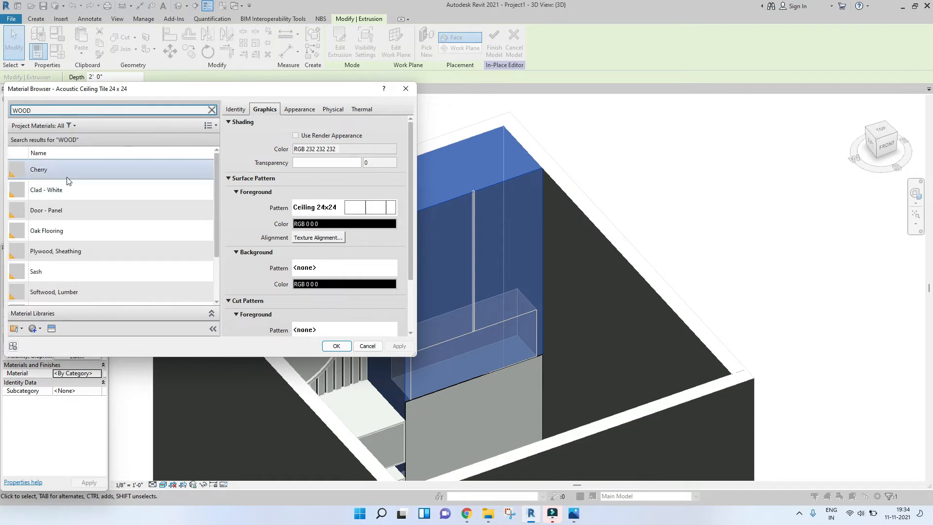
{"action": "left_click", "coordinate": [66, 176]}
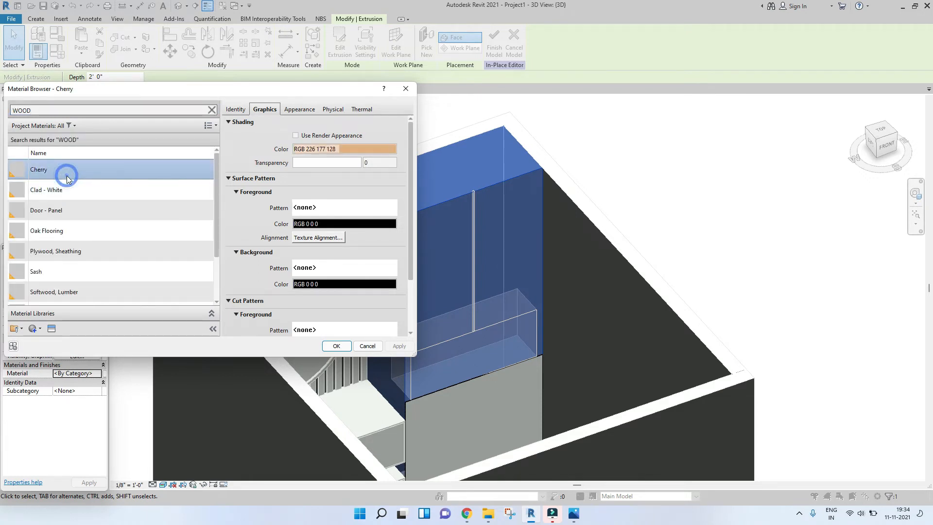
{"action": "left_click", "coordinate": [296, 136]}
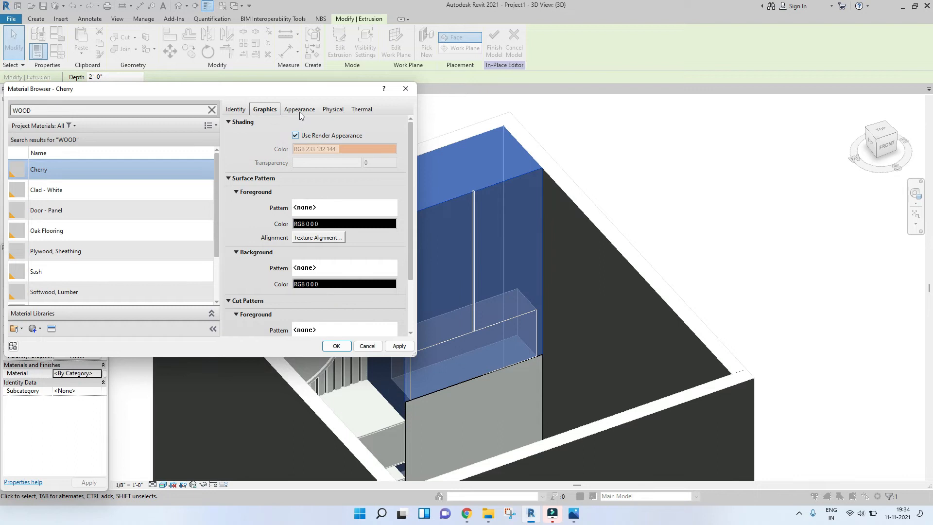
Replace the Cherry material's appearance image with a brown Woods and Plastics.FinishCarpentry siding texture.
{"action": "left_click", "coordinate": [299, 110]}
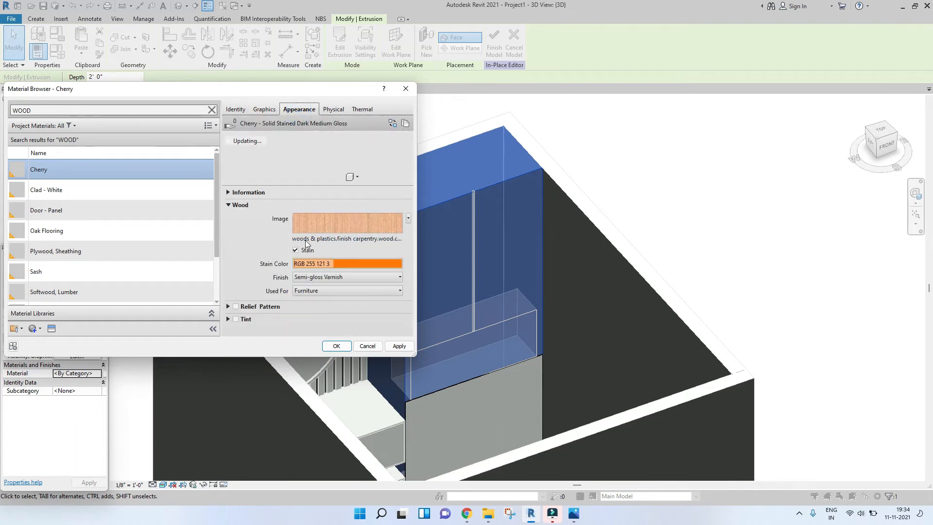
{"action": "left_click", "coordinate": [318, 239]}
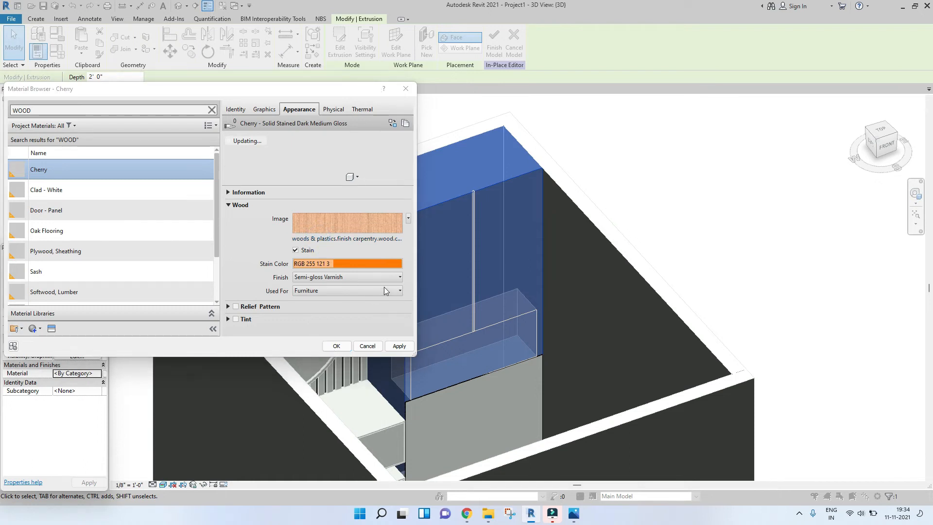
{"action": "scroll", "coordinate": [227, 194], "scroll_direction": "down", "scroll_amount": 5}
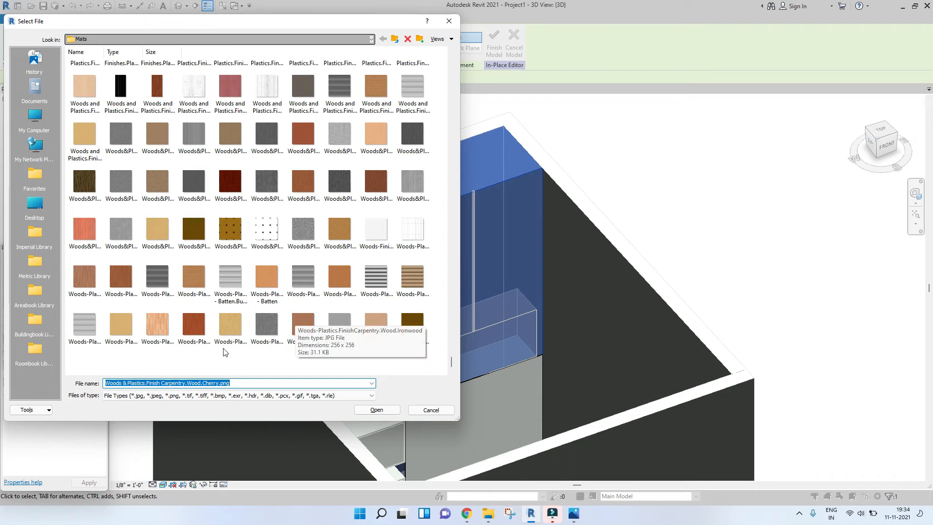
{"action": "scroll", "coordinate": [290, 280], "scroll_direction": "up", "scroll_amount": 5}
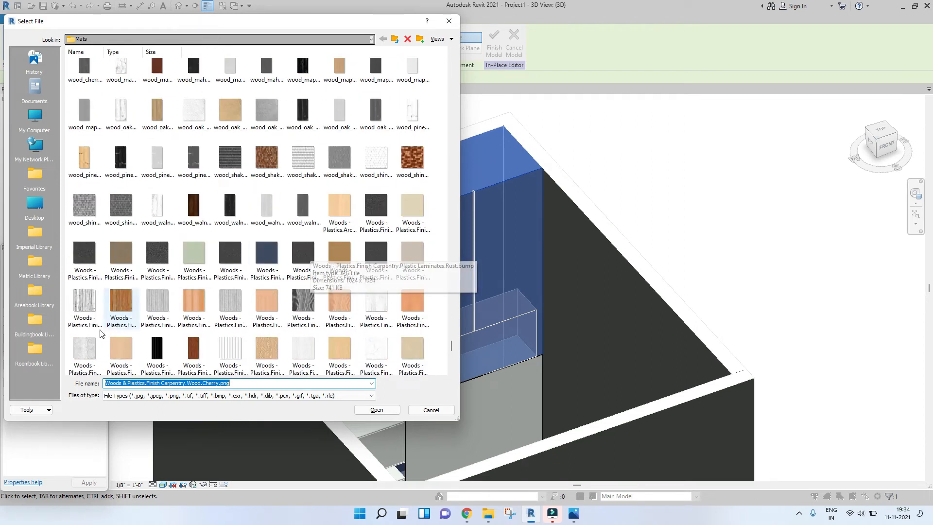
{"action": "scroll", "coordinate": [351, 319], "scroll_direction": "down", "scroll_amount": 5}
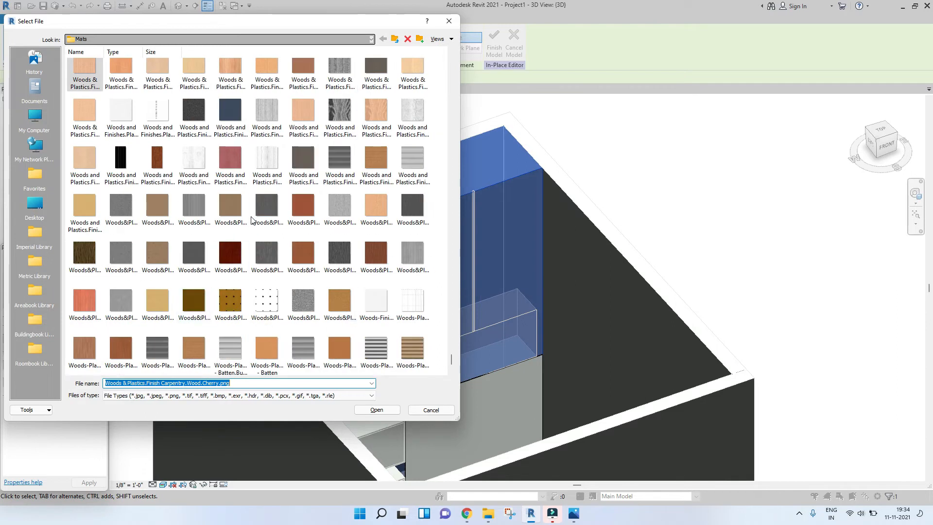
{"action": "double_click", "coordinate": [378, 169]}
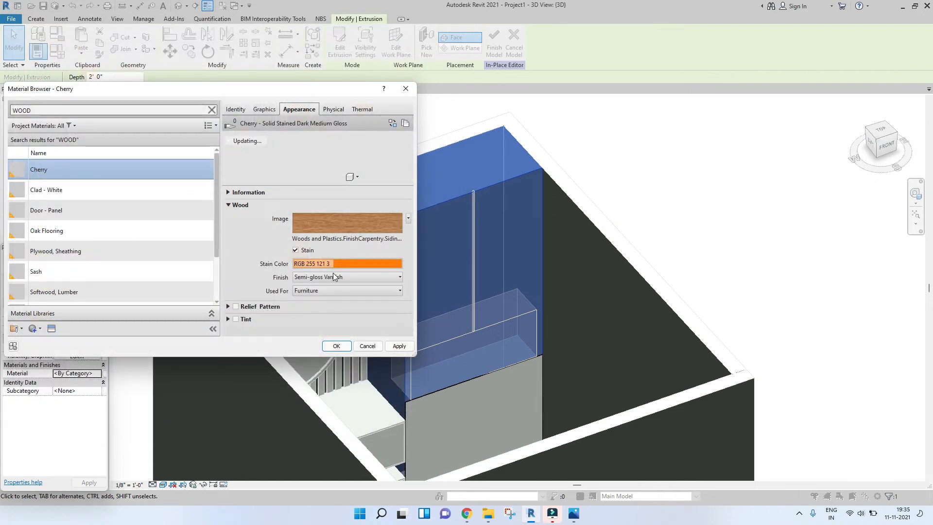
Turn off the Cherry material's Stain option, apply the material to the cabinet, and check the grain direction on its doors.
{"action": "left_click", "coordinate": [295, 251]}
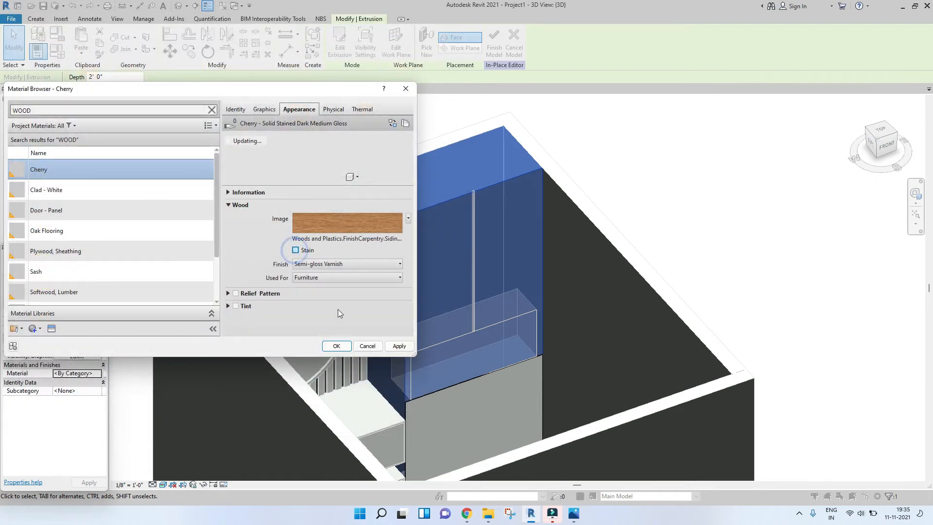
{"action": "left_click", "coordinate": [398, 346]}
{"action": "left_click", "coordinate": [336, 346]}
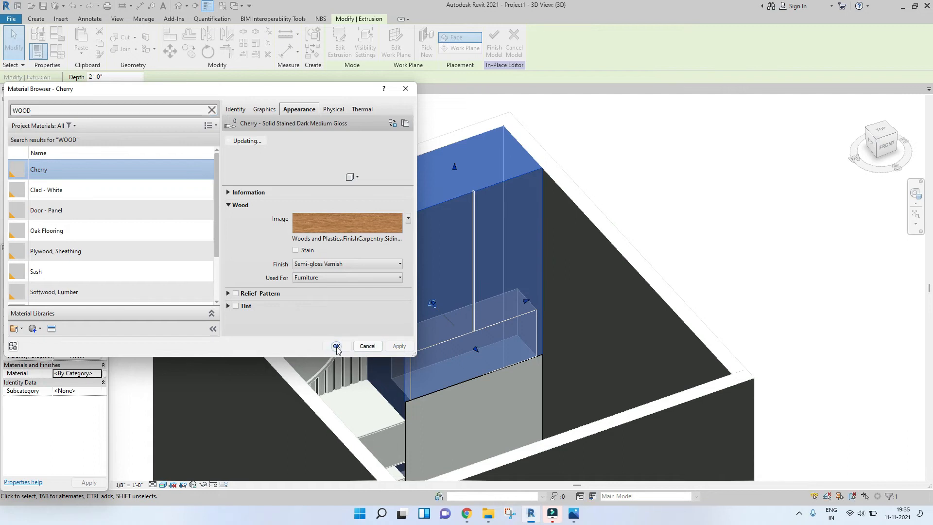
{"action": "key", "text": "Escape"}
{"action": "scroll", "coordinate": [427, 210], "scroll_direction": "up", "scroll_amount": 5}
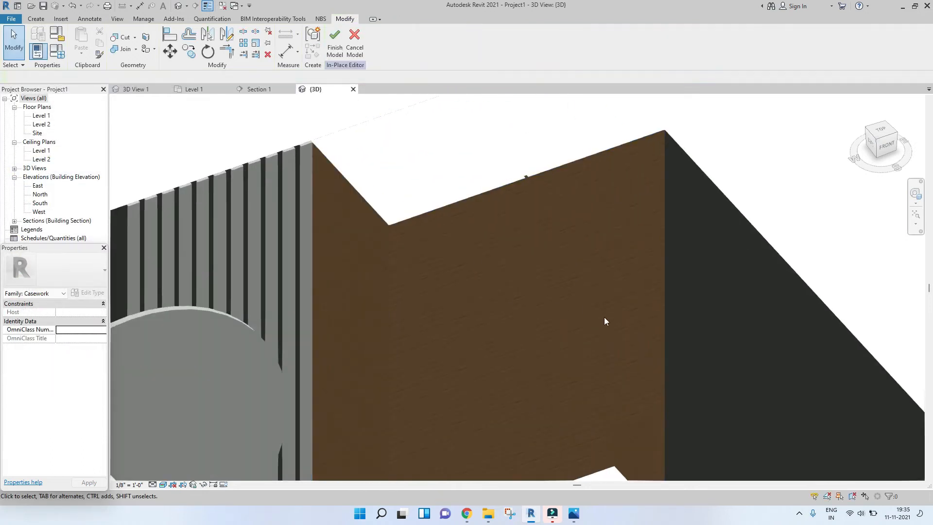
{"action": "middle_click_drag", "start_coordinate": [605, 316], "coordinate": [552, 200]}
{"action": "scroll", "coordinate": [371, 319], "scroll_direction": "up", "scroll_amount": 2}
{"action": "scroll", "coordinate": [417, 299], "scroll_direction": "down", "scroll_amount": 5}
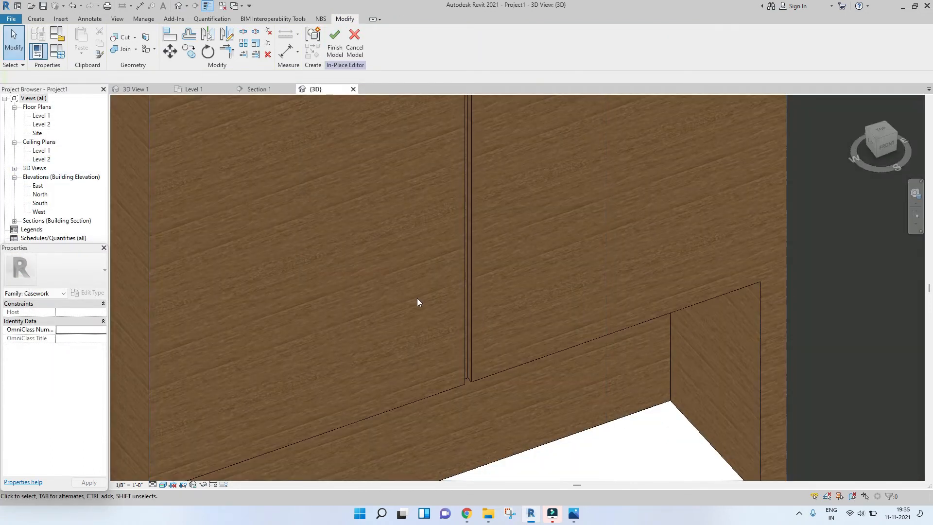
{"action": "scroll", "coordinate": [371, 338], "scroll_direction": "up", "scroll_amount": 1}
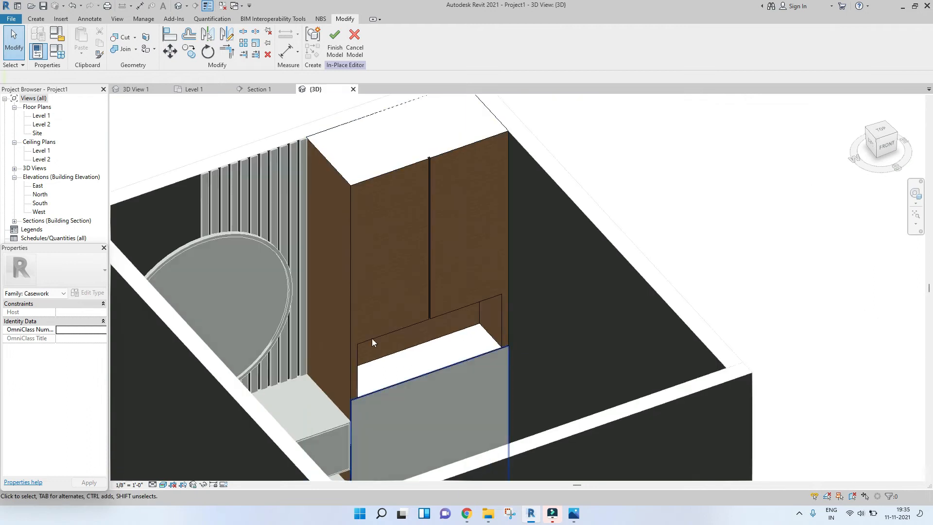
Rotate the Cherry material's wood texture so the grain runs vertically on the tall cabinet, and apply the change.
{"action": "left_click", "coordinate": [346, 254]}
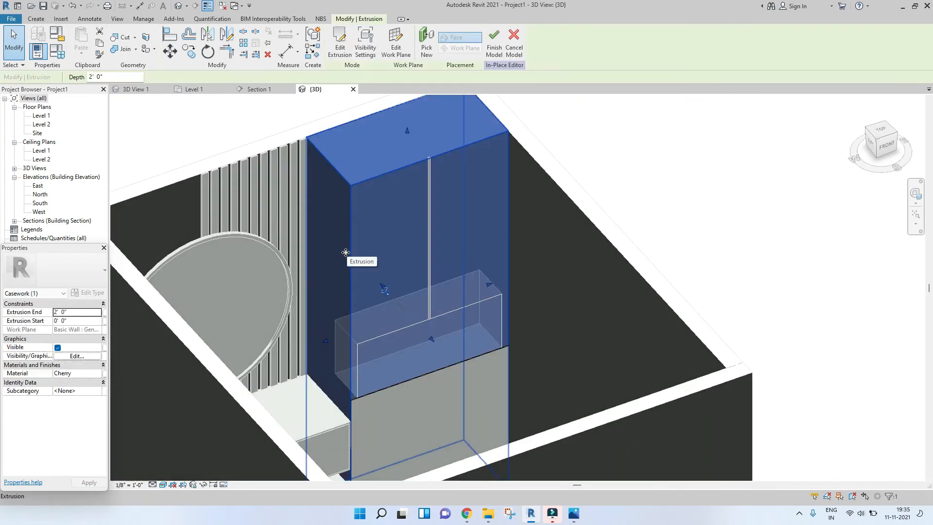
{"action": "left_click", "coordinate": [99, 377]}
{"action": "left_click", "coordinate": [98, 375]}
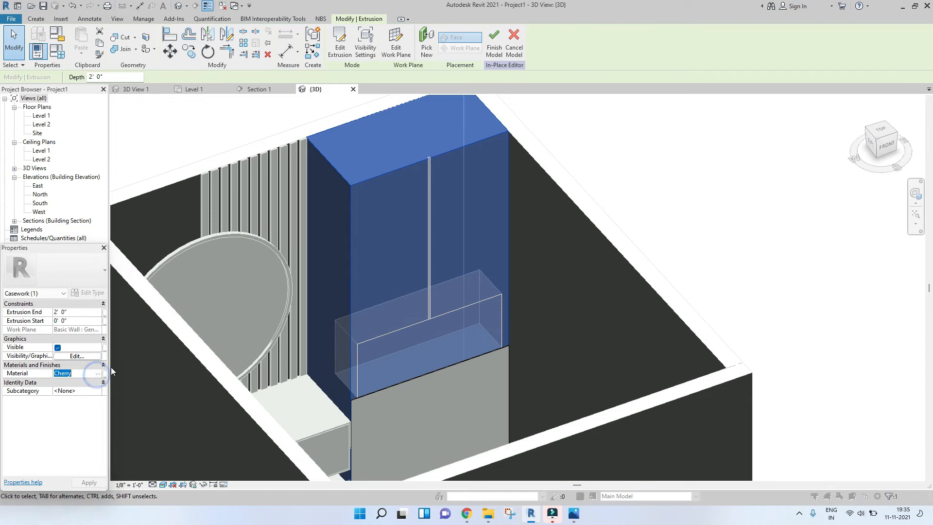
{"action": "left_click", "coordinate": [307, 112]}
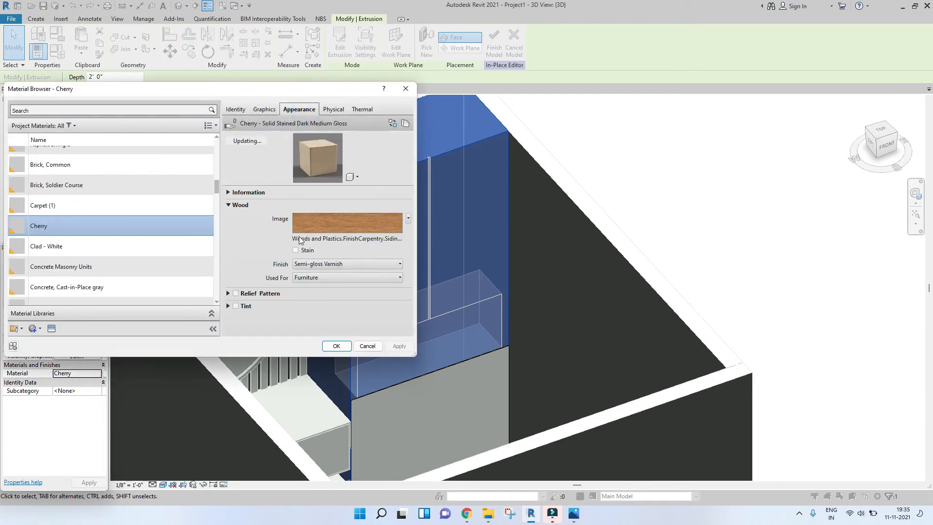
{"action": "left_click", "coordinate": [344, 225]}
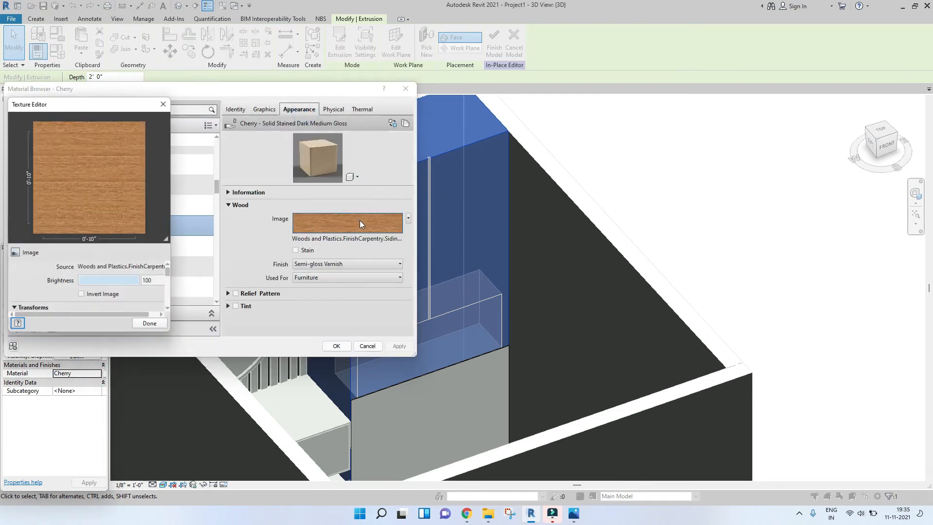
{"action": "scroll", "coordinate": [16, 271], "scroll_direction": "down", "scroll_amount": 3}
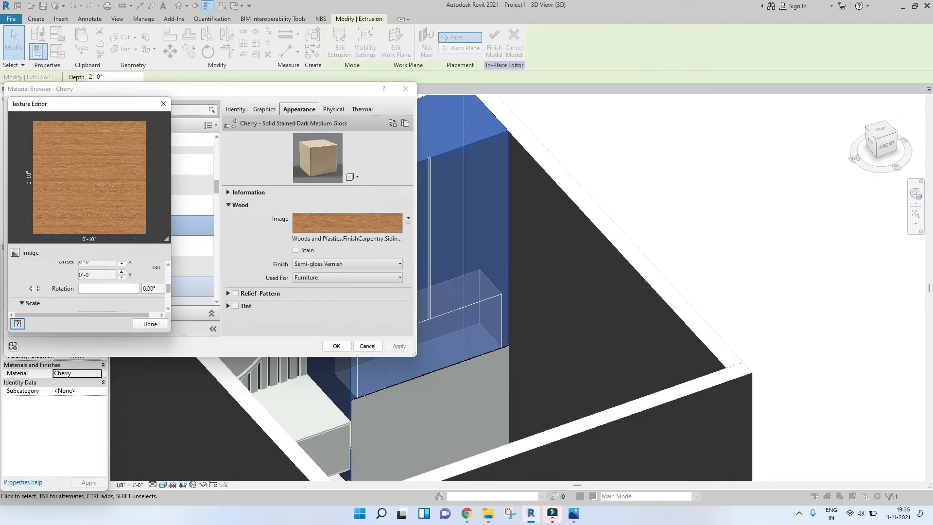
{"action": "left_click", "coordinate": [149, 289]}
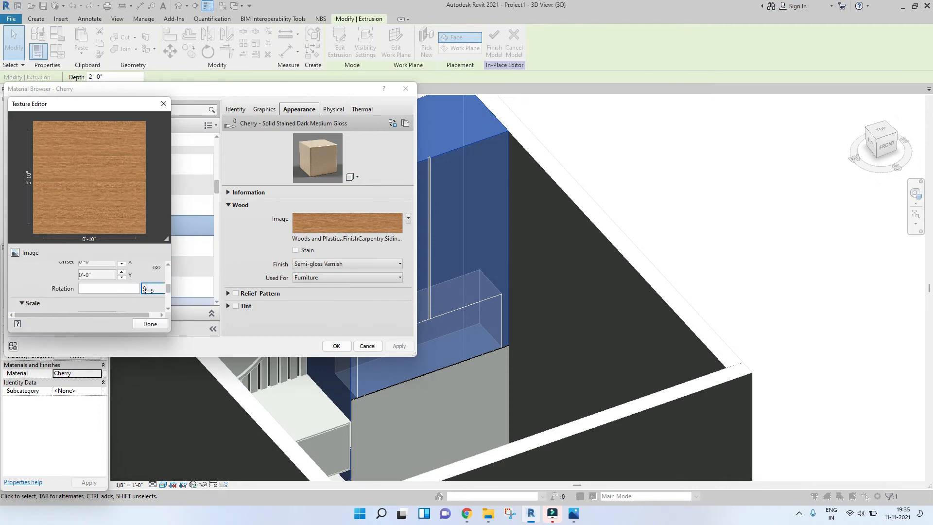
{"action": "left_click", "coordinate": [147, 325]}
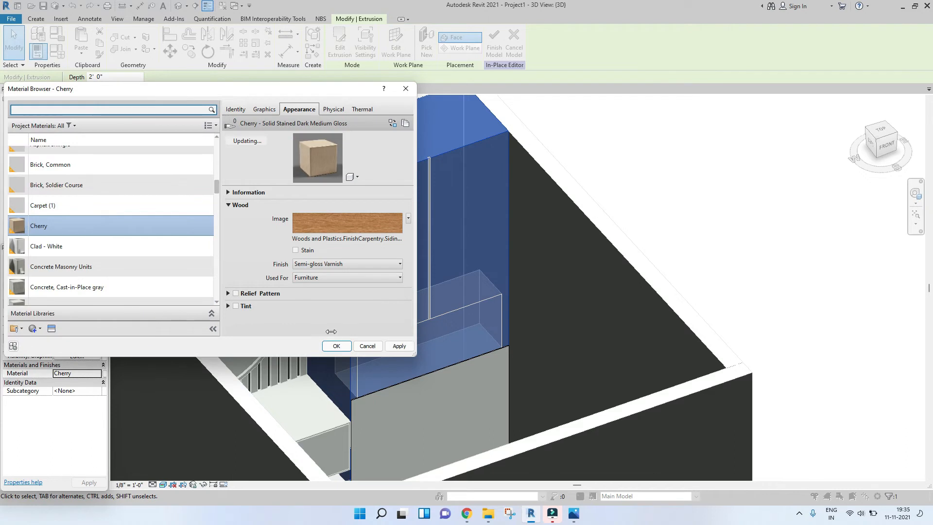
{"action": "left_click", "coordinate": [401, 344]}
{"action": "left_click", "coordinate": [343, 348]}
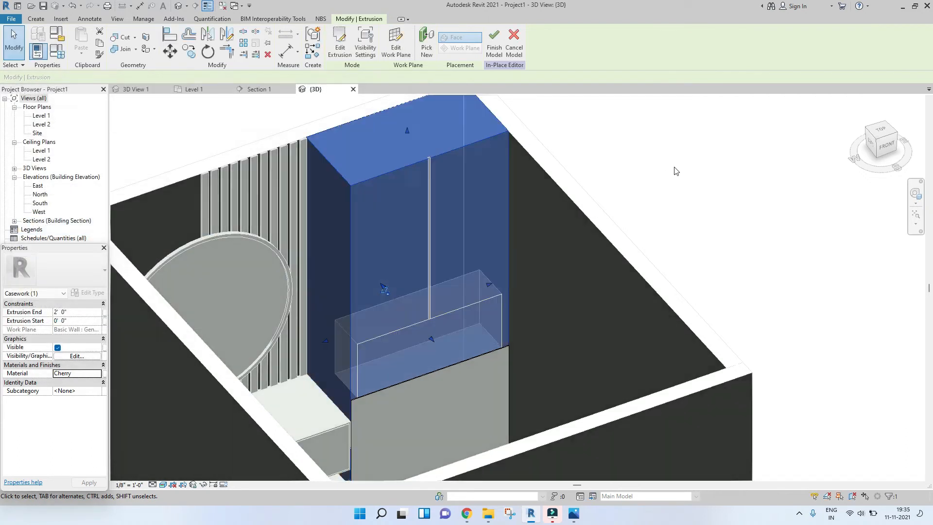
{"action": "left_click", "coordinate": [674, 167]}
Examine the wood grain on the tall cabinet's doors, top and niche from several angles.
{"action": "scroll", "coordinate": [368, 240], "scroll_direction": "up", "scroll_amount": 5}
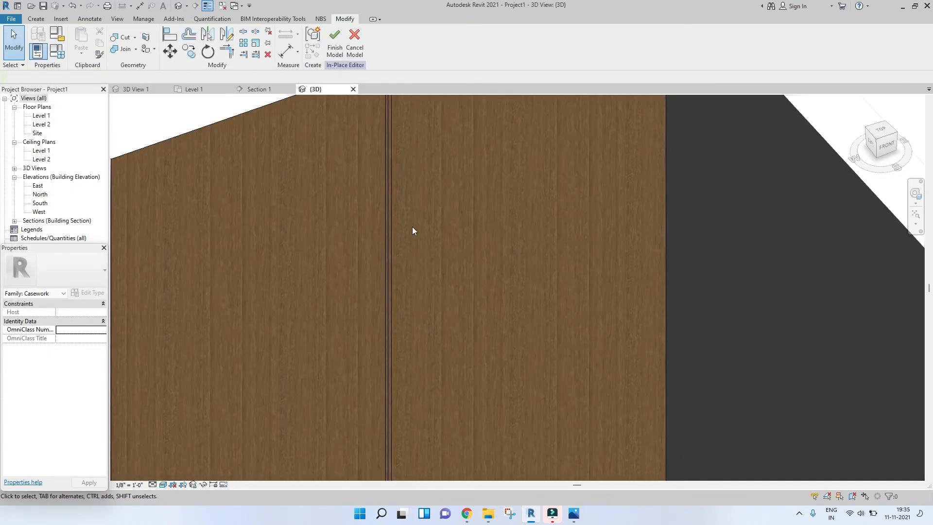
{"action": "scroll", "coordinate": [412, 229], "scroll_direction": "down", "scroll_amount": 2}
{"action": "scroll", "coordinate": [572, 199], "scroll_direction": "up", "scroll_amount": 2}
{"action": "scroll", "coordinate": [572, 199], "scroll_direction": "down", "scroll_amount": 5}
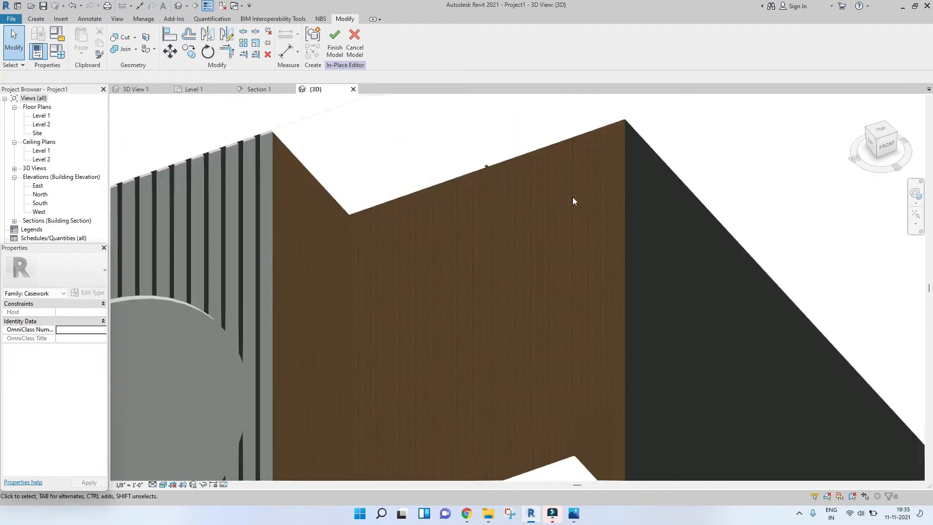
{"action": "middle_click_drag", "start_coordinate": [536, 322], "coordinate": [497, 263]}
{"action": "scroll", "coordinate": [496, 260], "scroll_direction": "up", "scroll_amount": 3}
{"action": "middle_click_drag", "start_coordinate": [677, 262], "coordinate": [447, 243], "text": "shift"}
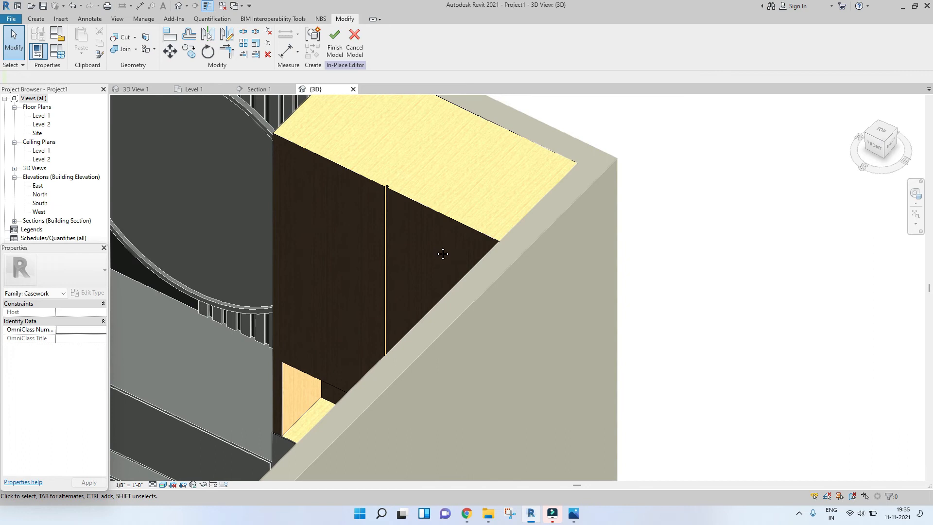
{"action": "scroll", "coordinate": [441, 285], "scroll_direction": "up", "scroll_amount": 2}
{"action": "middle_click_drag", "start_coordinate": [441, 281], "coordinate": [423, 301], "text": "shift"}
{"action": "scroll", "coordinate": [486, 237], "scroll_direction": "up", "scroll_amount": 5}
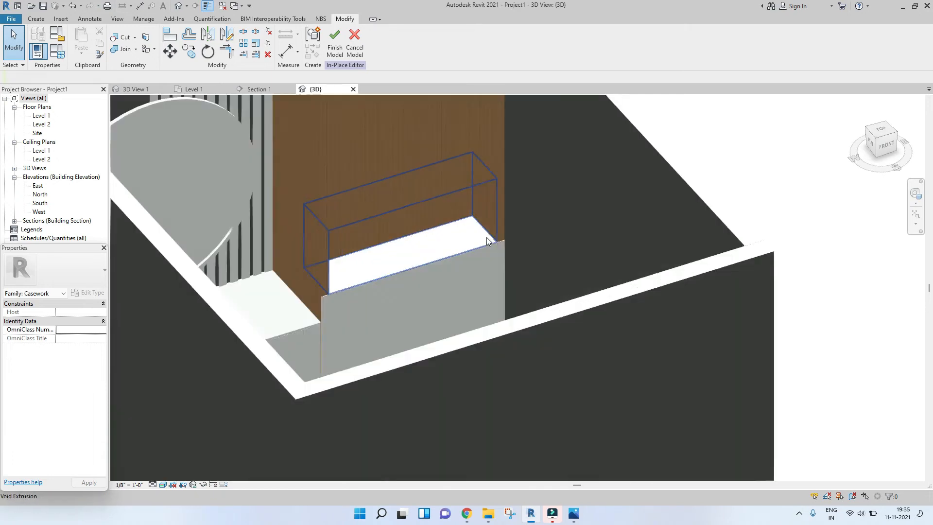
Select the panel below the cabinet niche and check its finish in the reference photo bathroom3.jpg.
{"action": "left_click", "coordinate": [447, 279]}
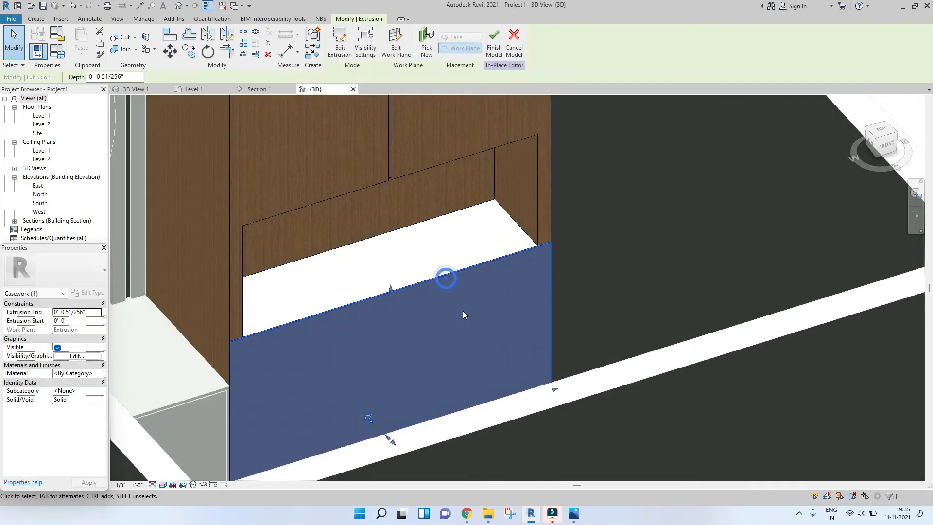
{"action": "scroll", "coordinate": [476, 281], "scroll_direction": "down", "scroll_amount": 3}
{"action": "middle_click_drag", "start_coordinate": [417, 351], "coordinate": [438, 273]}
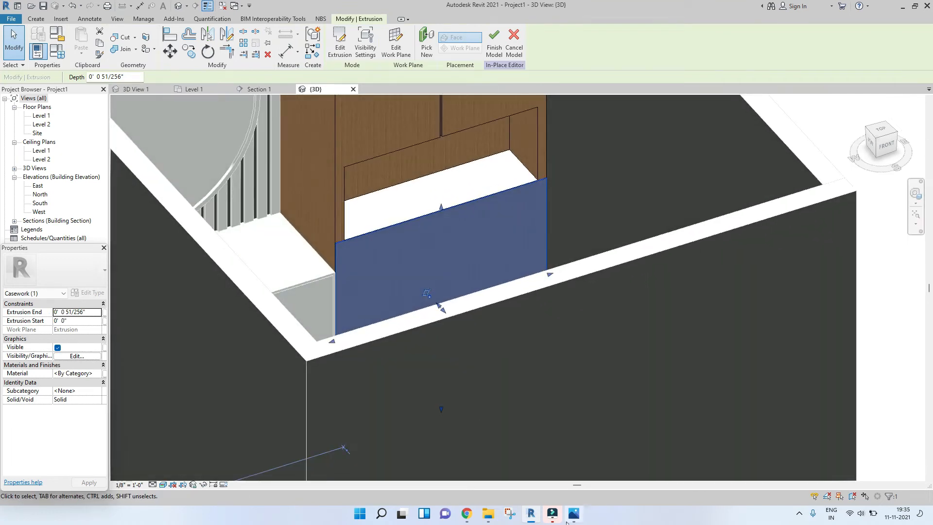
{"action": "left_click", "coordinate": [573, 515]}
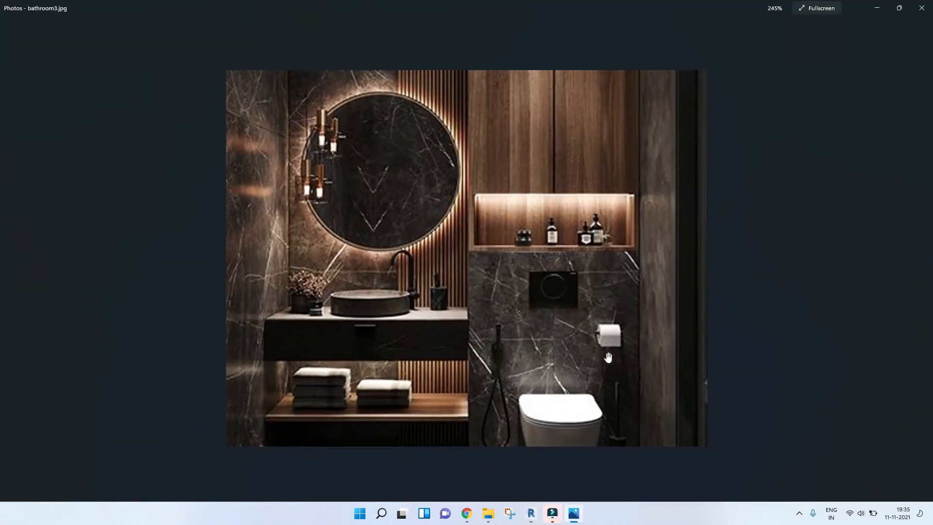
{"action": "left_click", "coordinate": [878, 9]}
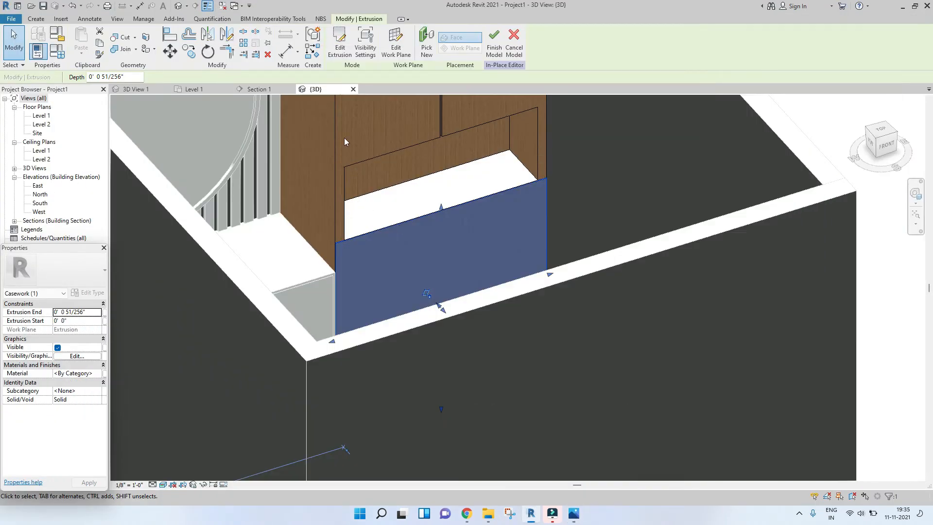
Create a new material named MARBLE for the selected lower panel and make its shading use the render appearance.
{"action": "left_click", "coordinate": [78, 373]}
{"action": "left_click", "coordinate": [104, 373]}
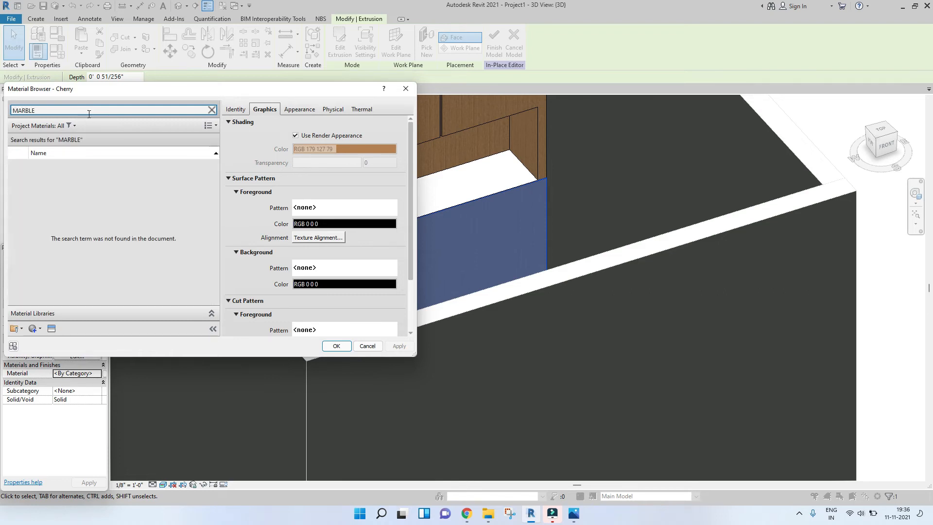
{"action": "left_click", "coordinate": [36, 329]}
{"action": "left_click", "coordinate": [42, 340]}
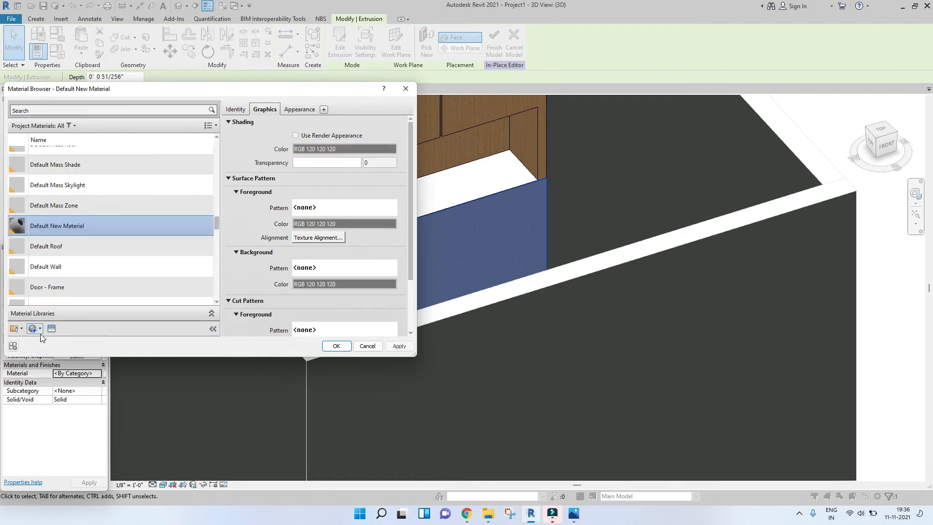
{"action": "right_click", "coordinate": [55, 225]}
{"action": "left_click", "coordinate": [80, 253]}
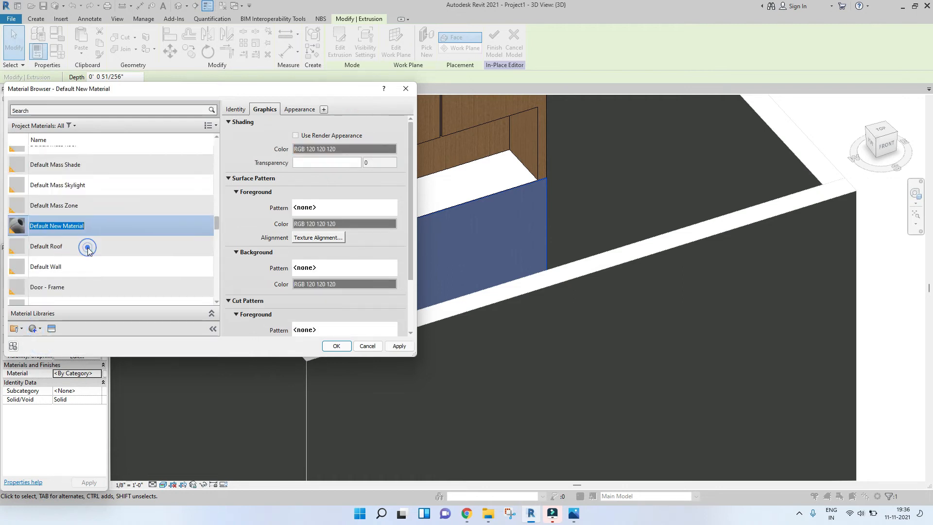
{"action": "type", "text": "mA"}
{"action": "key", "text": "BackSpace"}
{"action": "key", "text": "BackSpace"}
{"action": "type", "text": "MARB"}
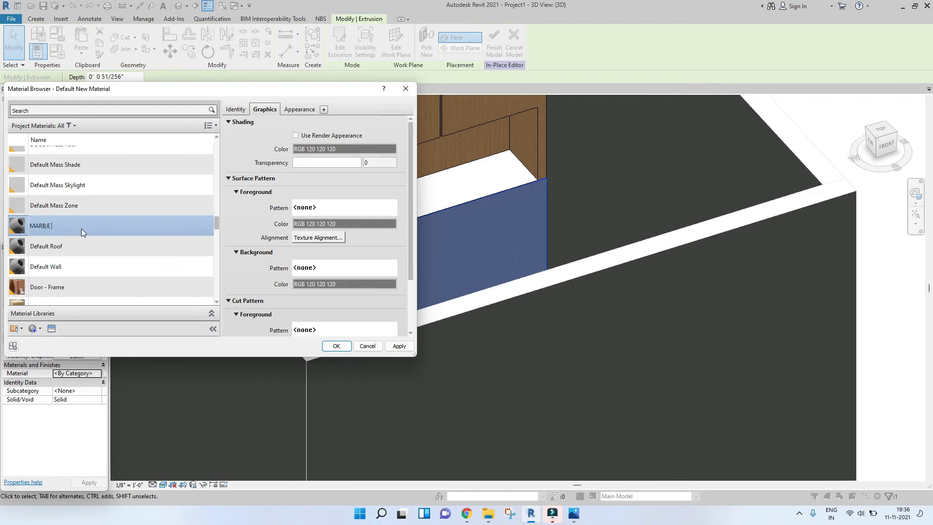
{"action": "type", "text": "LE"}
{"action": "left_click", "coordinate": [296, 135]}
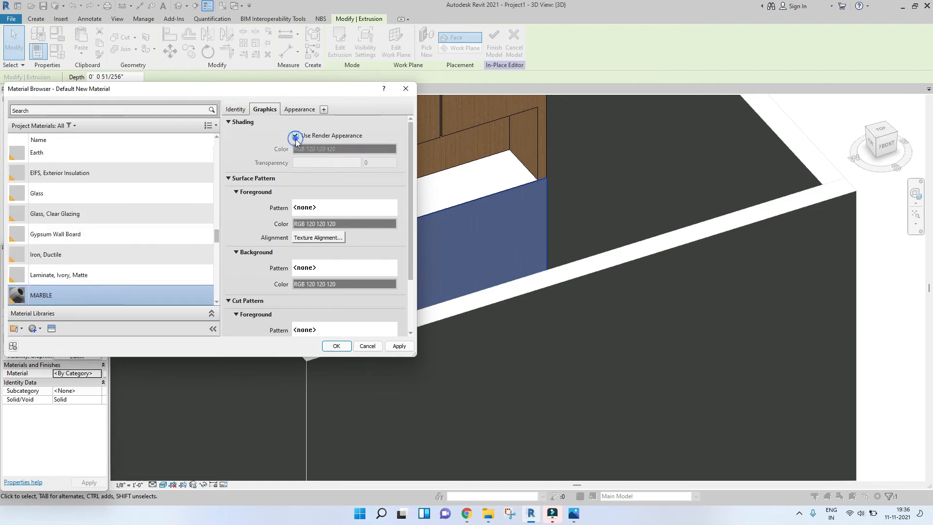
Set brass_old_matte_rough.jpg as the MARBLE material's appearance image, assign the material to the lower panel, and inspect the panel.
{"action": "left_click", "coordinate": [300, 109]}
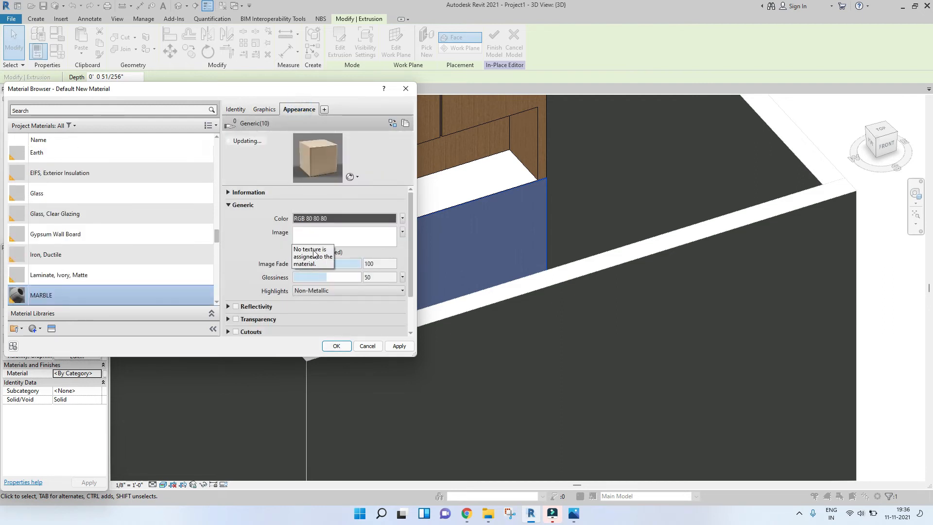
{"action": "left_click", "coordinate": [311, 254]}
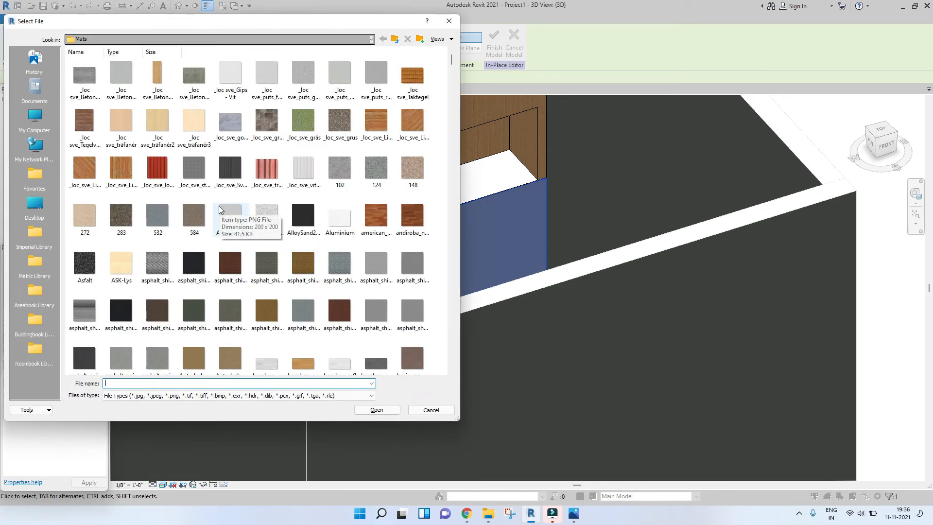
{"action": "scroll", "coordinate": [410, 150], "scroll_direction": "down", "scroll_amount": 8}
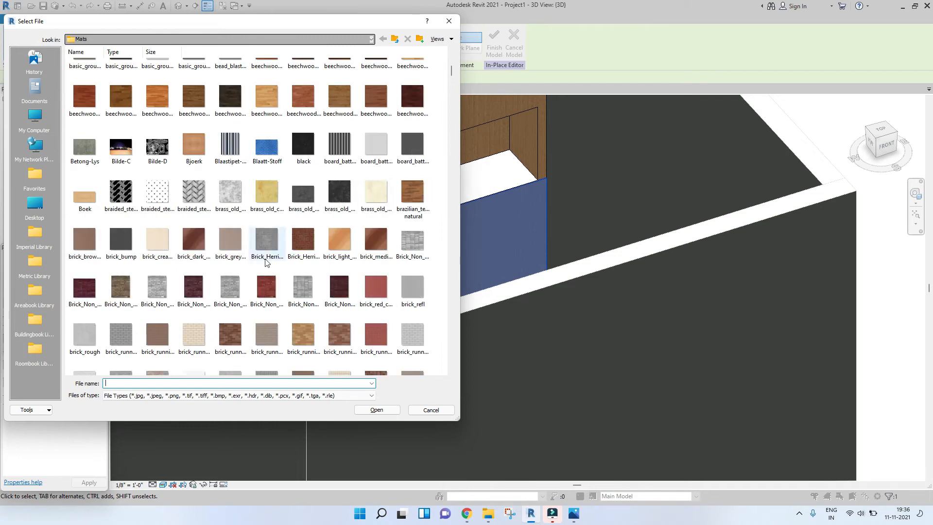
{"action": "left_click", "coordinate": [313, 210]}
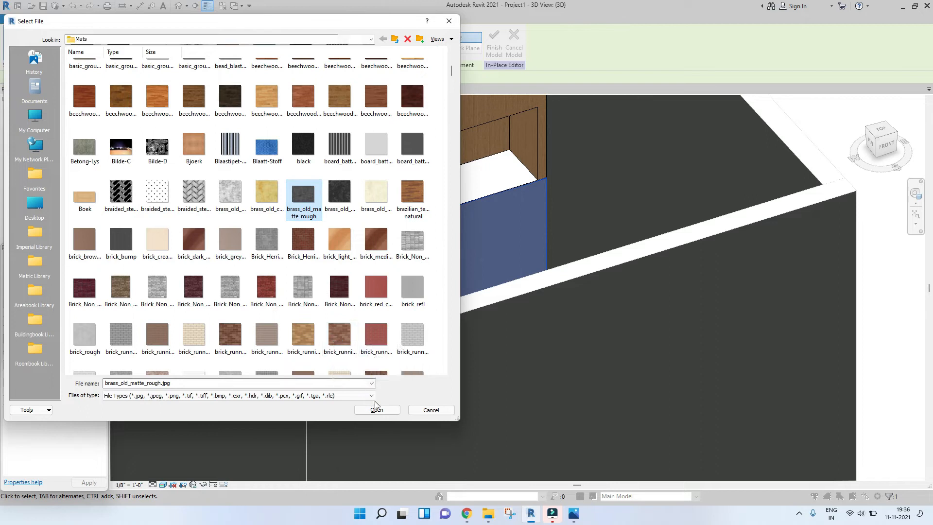
{"action": "left_click", "coordinate": [392, 411]}
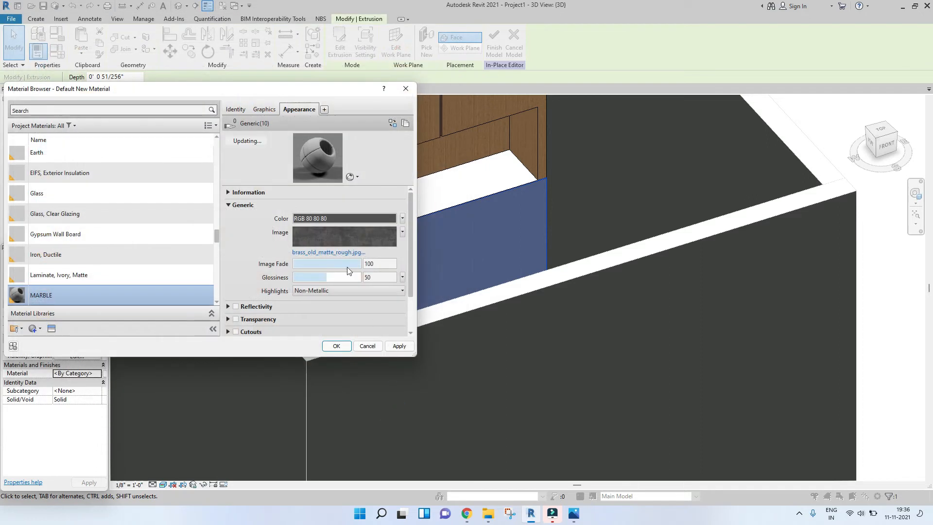
{"action": "left_click", "coordinate": [336, 346]}
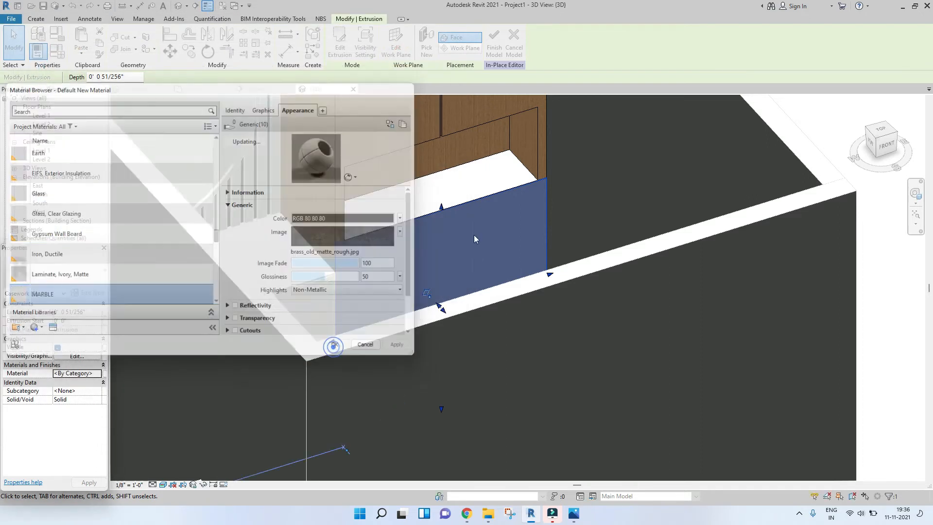
{"action": "left_click", "coordinate": [493, 180]}
{"action": "middle_click_drag", "start_coordinate": [621, 226], "coordinate": [405, 363], "text": "shift"}
{"action": "scroll", "coordinate": [504, 327], "scroll_direction": "down", "scroll_amount": 3}
{"action": "middle_click_drag", "start_coordinate": [504, 327], "coordinate": [452, 300], "text": "shift"}
Replace the MARBLE material's appearance image with marble_white_rough.jpg and check how it looks on the lower panel.
{"action": "left_click", "coordinate": [390, 178]}
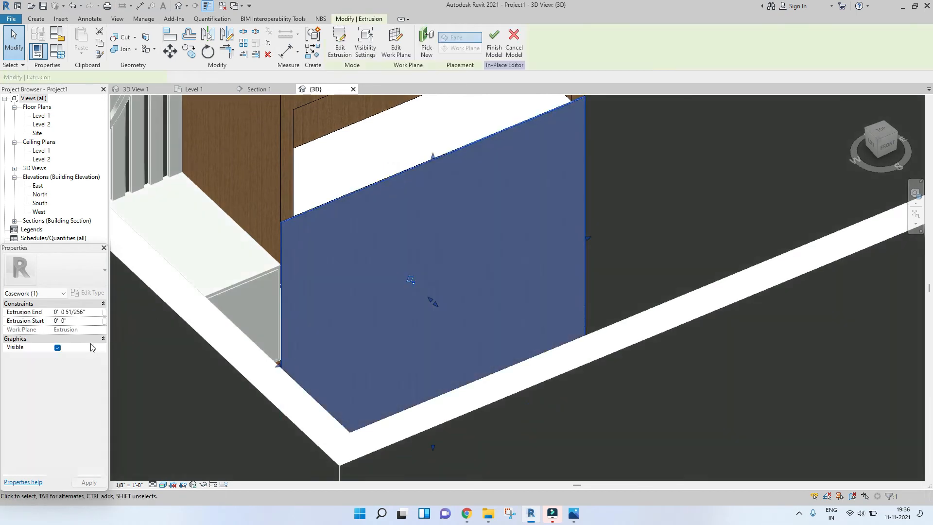
{"action": "left_click", "coordinate": [102, 374]}
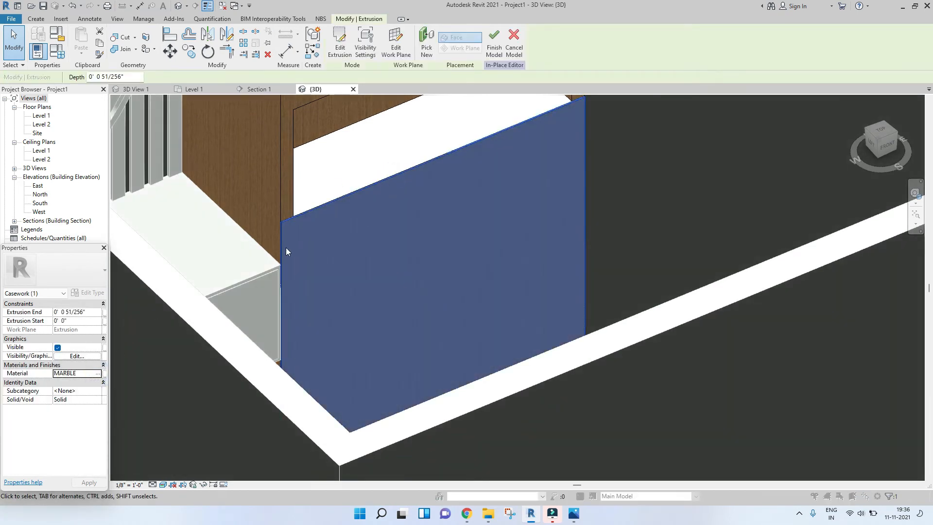
{"action": "left_click", "coordinate": [300, 109]}
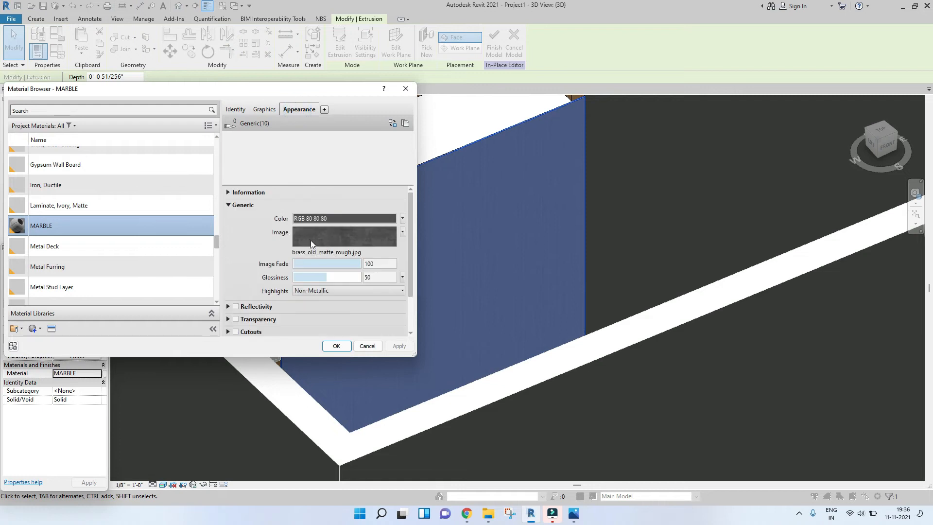
{"action": "left_click", "coordinate": [316, 254]}
{"action": "scroll", "coordinate": [269, 238], "scroll_direction": "down", "scroll_amount": 10}
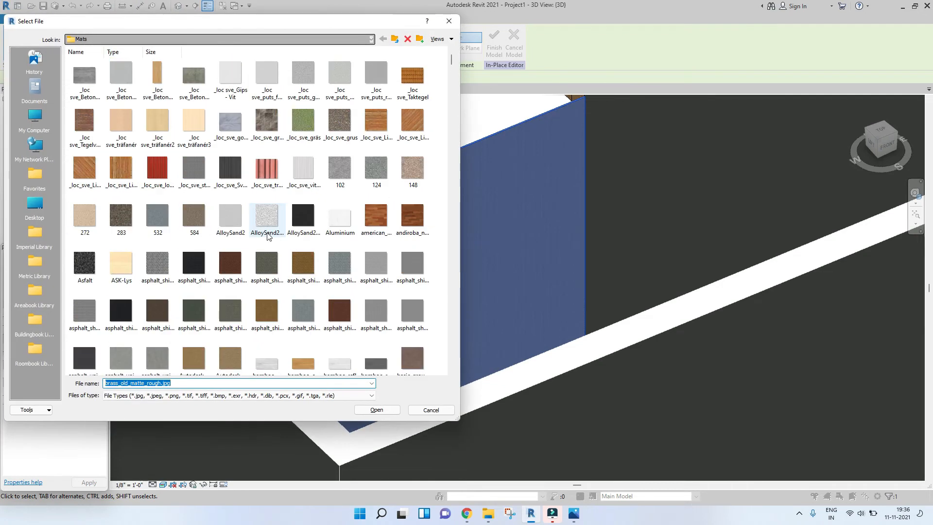
{"action": "scroll", "coordinate": [272, 231], "scroll_direction": "down", "scroll_amount": 12}
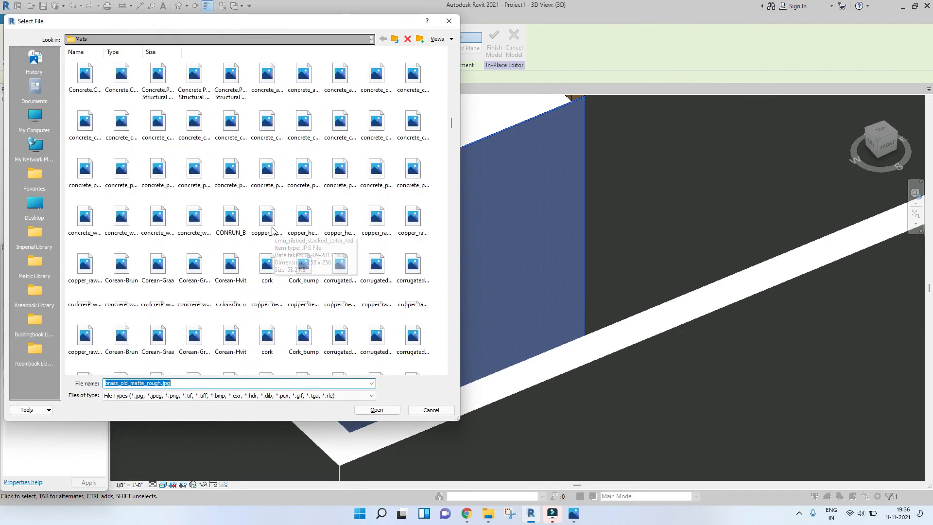
{"action": "scroll", "coordinate": [272, 230], "scroll_direction": "down", "scroll_amount": 12}
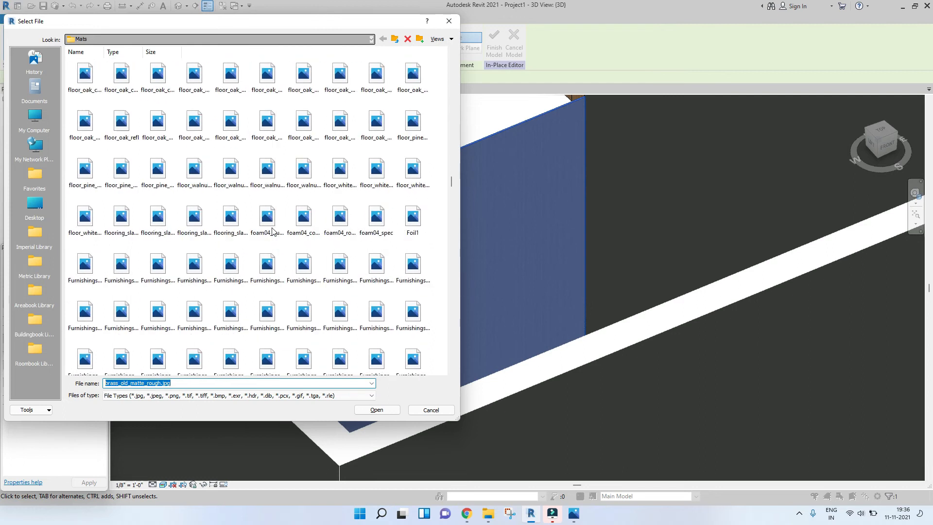
{"action": "scroll", "coordinate": [272, 230], "scroll_direction": "up", "scroll_amount": 5}
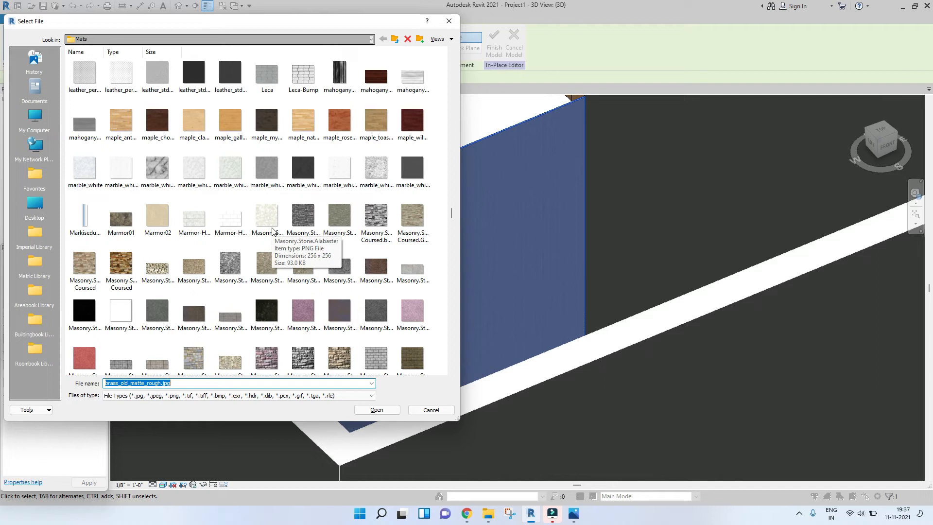
{"action": "left_click", "coordinate": [158, 168]}
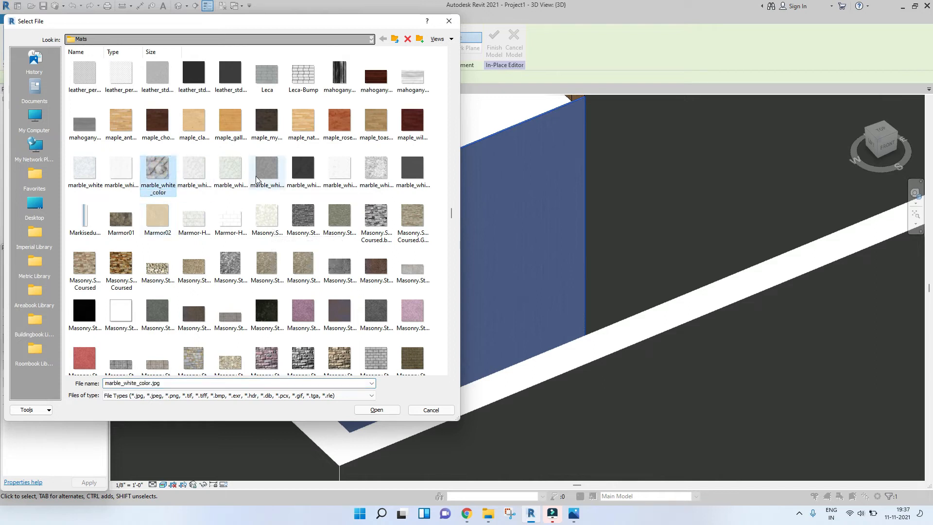
{"action": "left_click", "coordinate": [302, 175]}
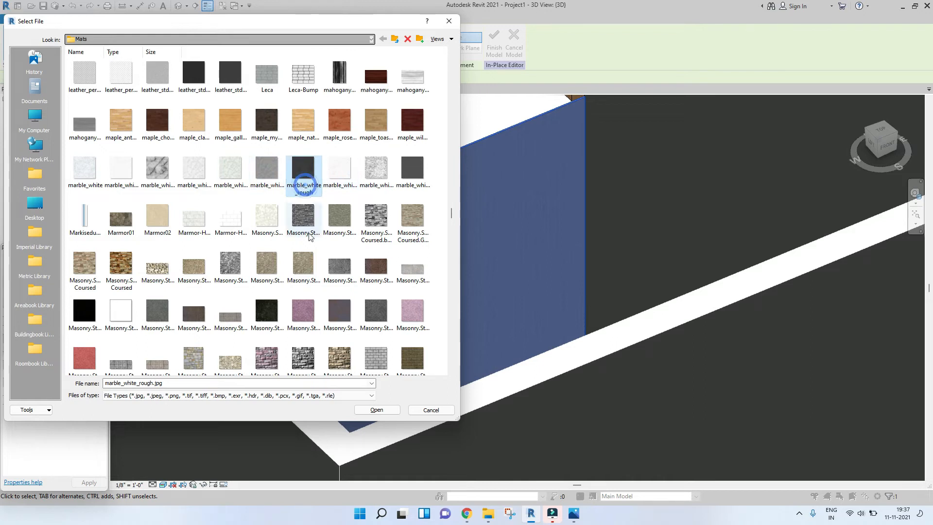
{"action": "left_click", "coordinate": [382, 411]}
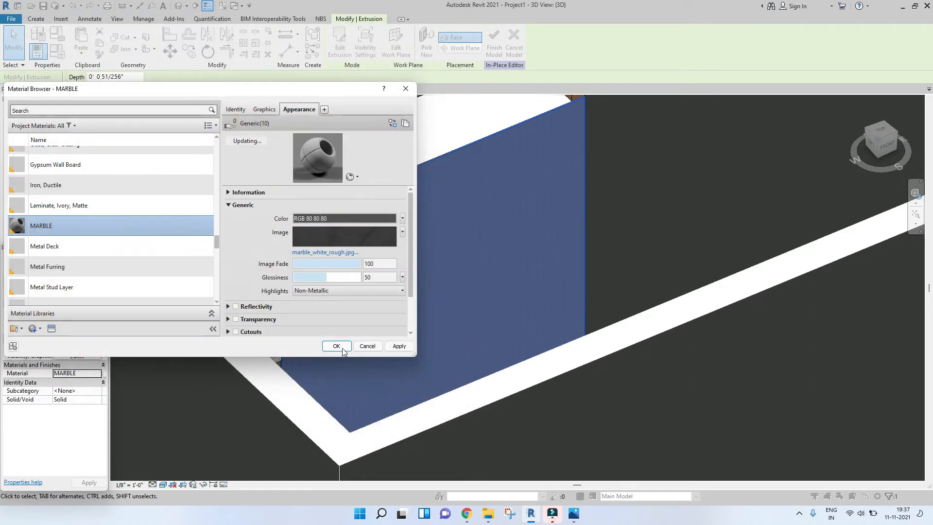
{"action": "left_click", "coordinate": [336, 346]}
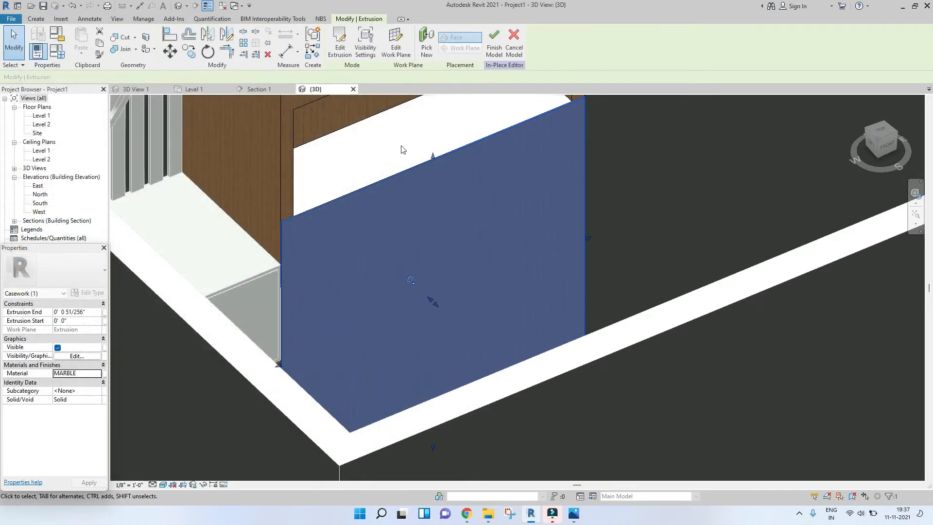
{"action": "left_click", "coordinate": [402, 147]}
{"action": "scroll", "coordinate": [461, 339], "scroll_direction": "down", "scroll_amount": 3}
{"action": "middle_click_drag", "start_coordinate": [581, 357], "coordinate": [470, 290], "text": "shift"}
{"action": "scroll", "coordinate": [437, 293], "scroll_direction": "up", "scroll_amount": 5}
Replace the MARBLE material's appearance image with the white-veined black marble picture, apply it, and inspect the lower panel.
{"action": "left_click", "coordinate": [311, 160]}
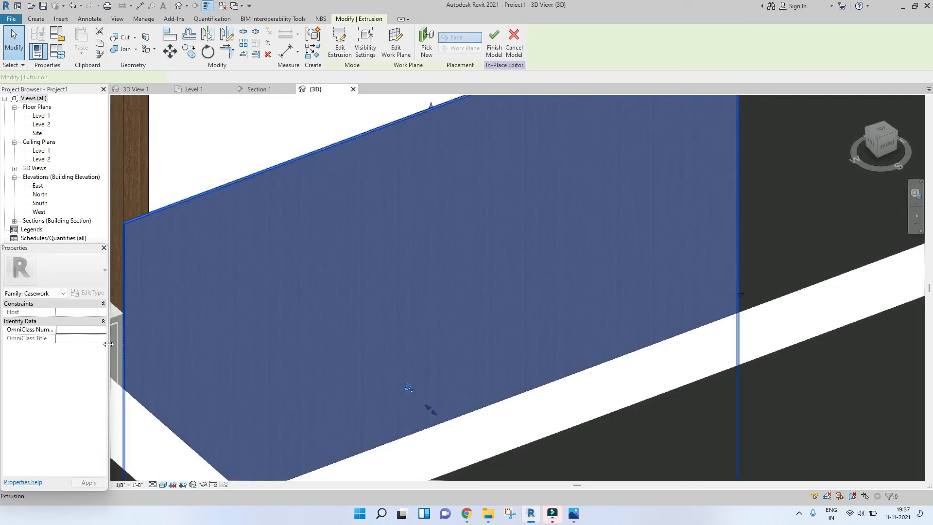
{"action": "left_click", "coordinate": [103, 373]}
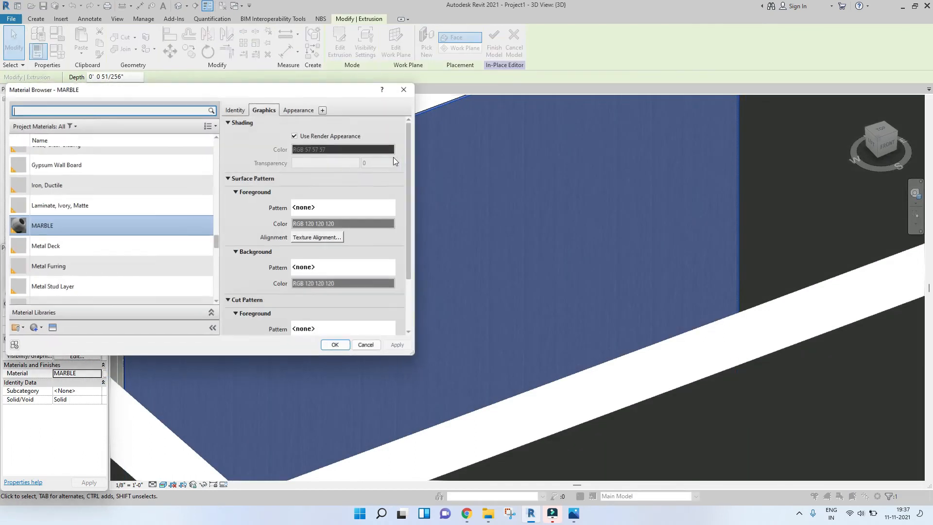
{"action": "left_click", "coordinate": [287, 109]}
{"action": "left_click", "coordinate": [323, 249]}
{"action": "left_click", "coordinate": [26, 108]}
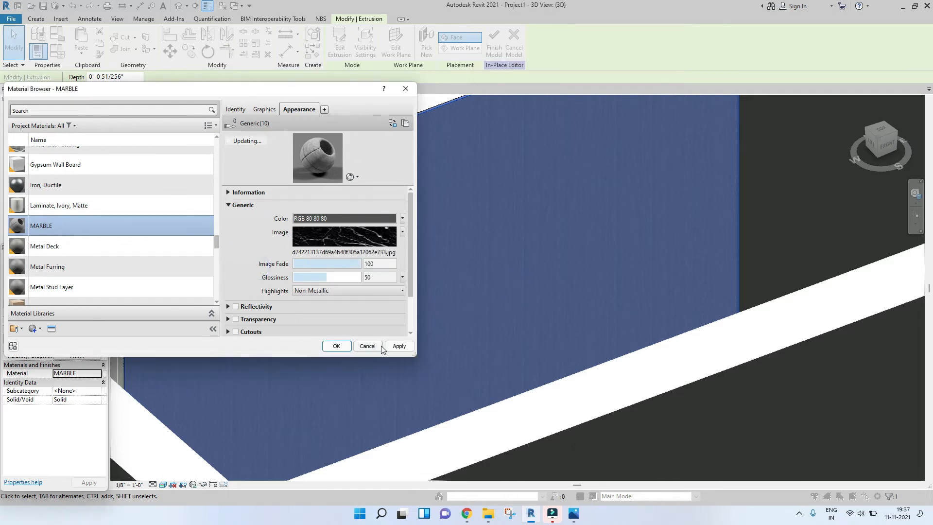
{"action": "left_click", "coordinate": [396, 346]}
{"action": "left_click", "coordinate": [337, 346]}
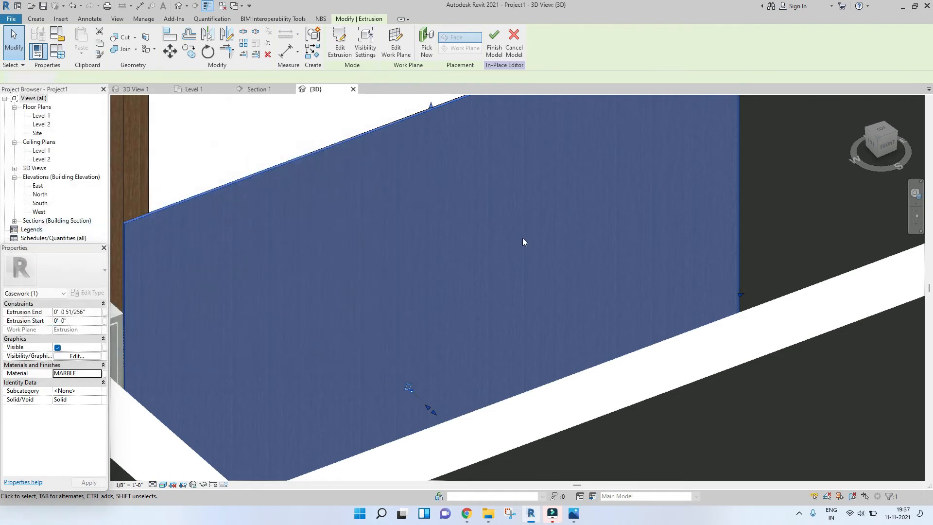
{"action": "scroll", "coordinate": [523, 237], "scroll_direction": "down", "scroll_amount": 3}
{"action": "middle_click_drag", "start_coordinate": [523, 237], "coordinate": [542, 314], "text": "shift"}
{"action": "scroll", "coordinate": [543, 314], "scroll_direction": "up", "scroll_amount": 5}
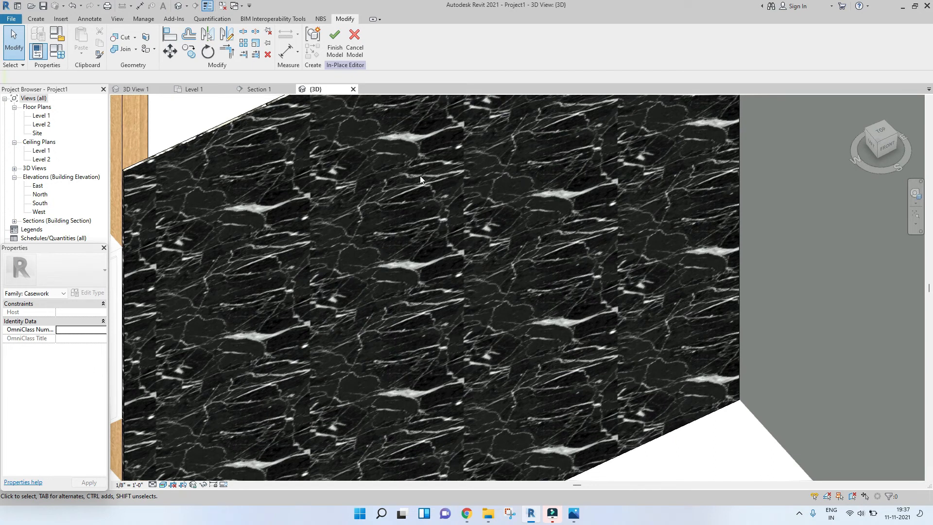
{"action": "scroll", "coordinate": [439, 185], "scroll_direction": "down", "scroll_amount": 2}
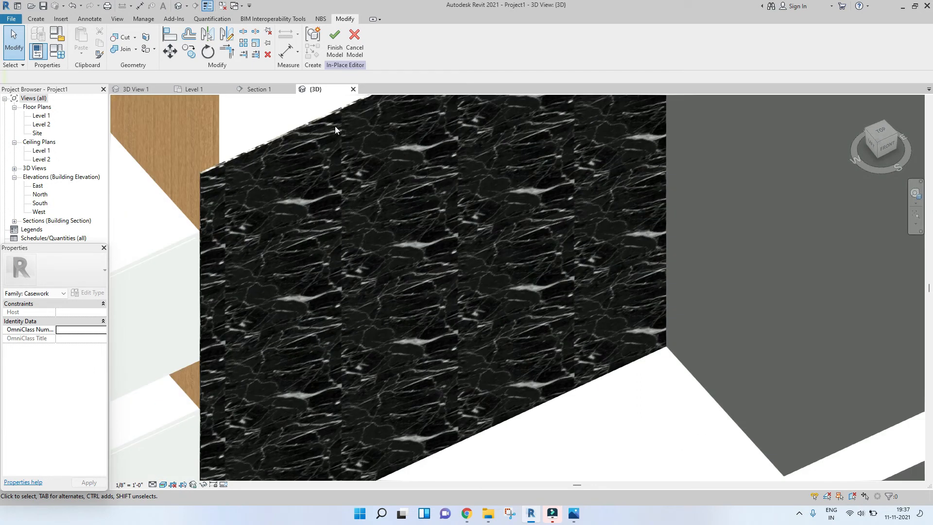
Open the texture scale of the lower panel's MARBLE image, unlink width and height, and set the sample width to 4'-0".
{"action": "left_click", "coordinate": [337, 112]}
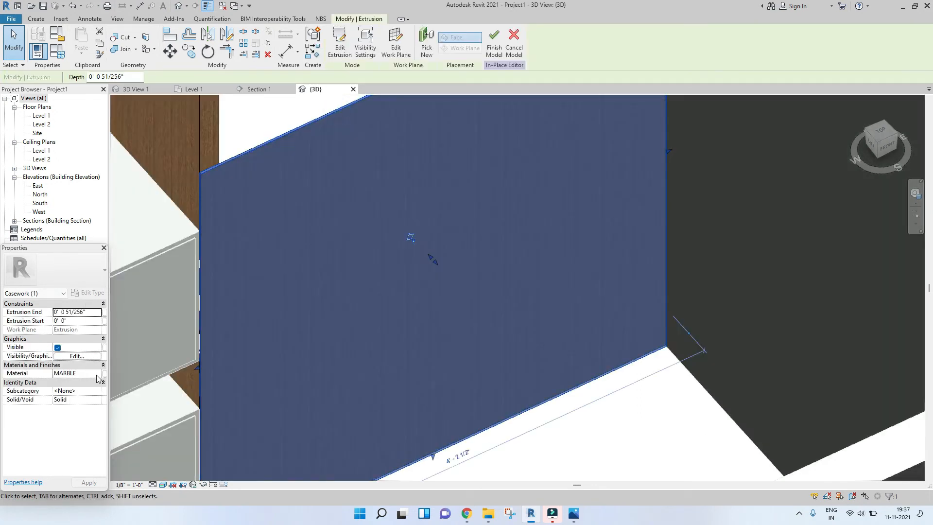
{"action": "left_click", "coordinate": [103, 374]}
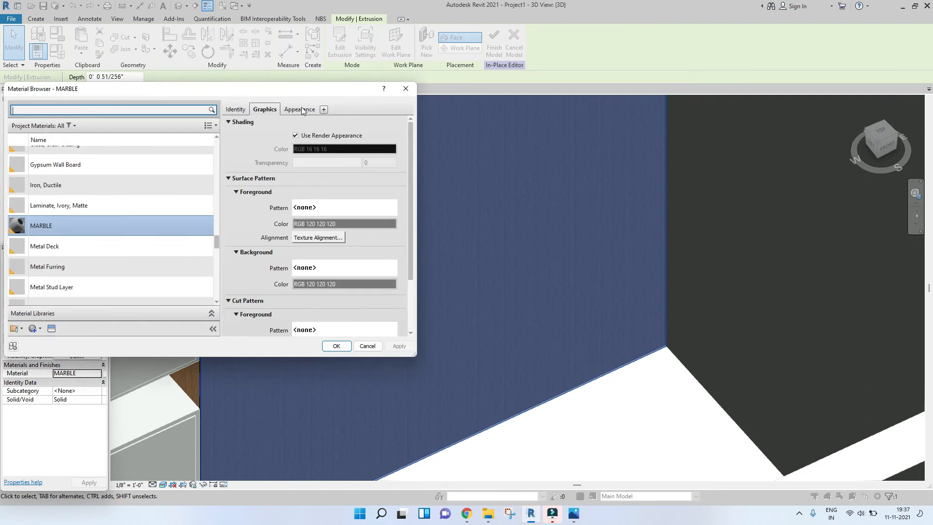
{"action": "left_click", "coordinate": [302, 110]}
{"action": "left_click", "coordinate": [307, 238]}
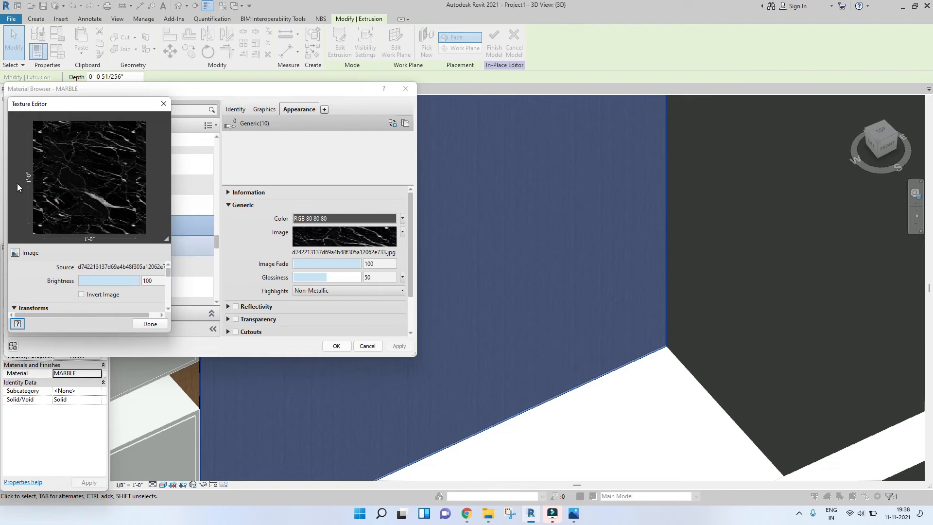
{"action": "scroll", "coordinate": [30, 281], "scroll_direction": "down", "scroll_amount": 5}
{"action": "left_click", "coordinate": [108, 288]}
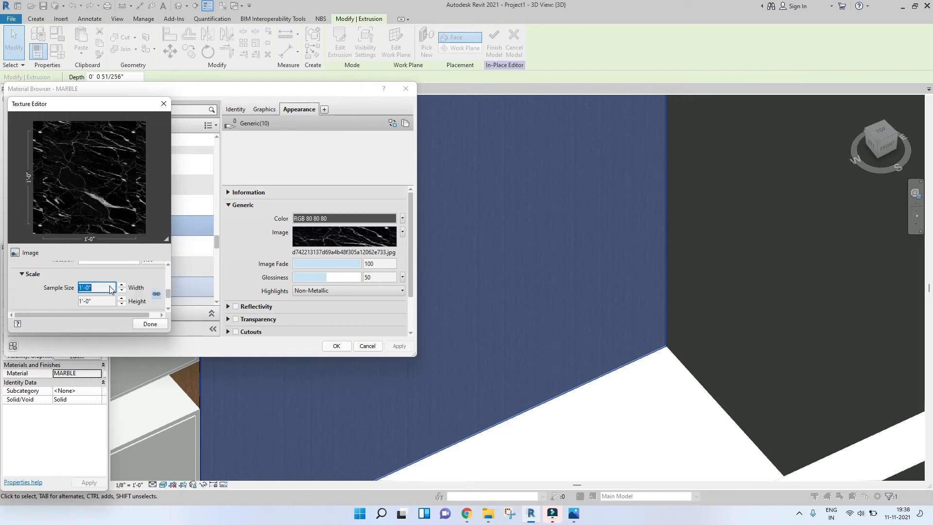
{"action": "left_click", "coordinate": [156, 293]}
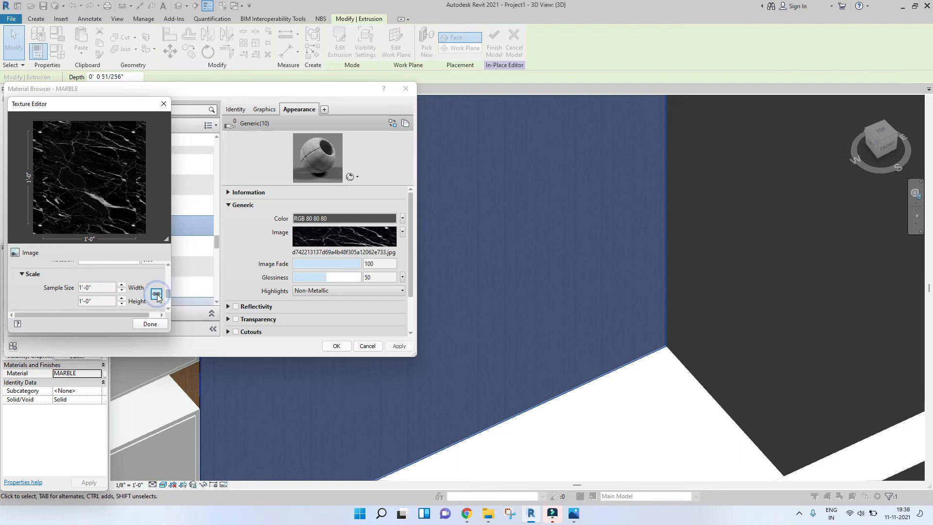
{"action": "left_click", "coordinate": [91, 287]}
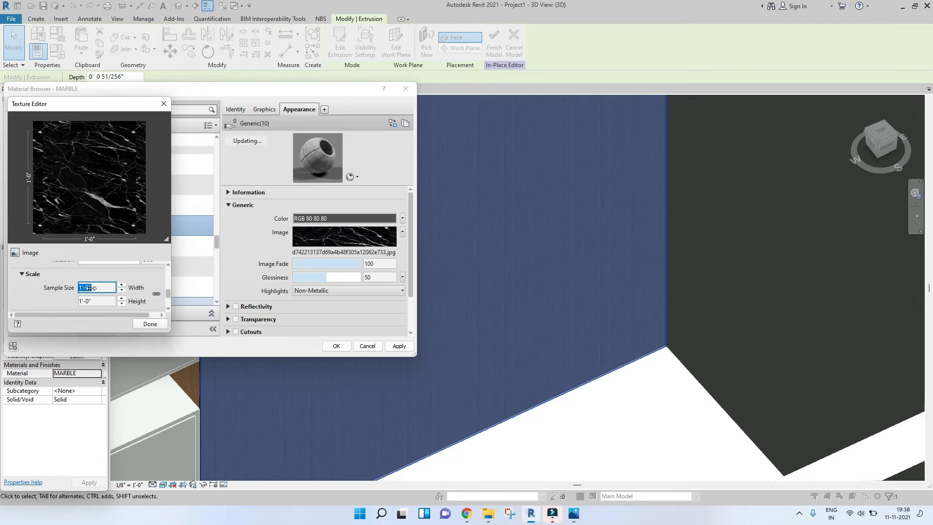
{"action": "left_click", "coordinate": [100, 285]}
{"action": "left_click_drag", "start_coordinate": [100, 287], "coordinate": [69, 287]}
{"action": "key", "text": "Return"}
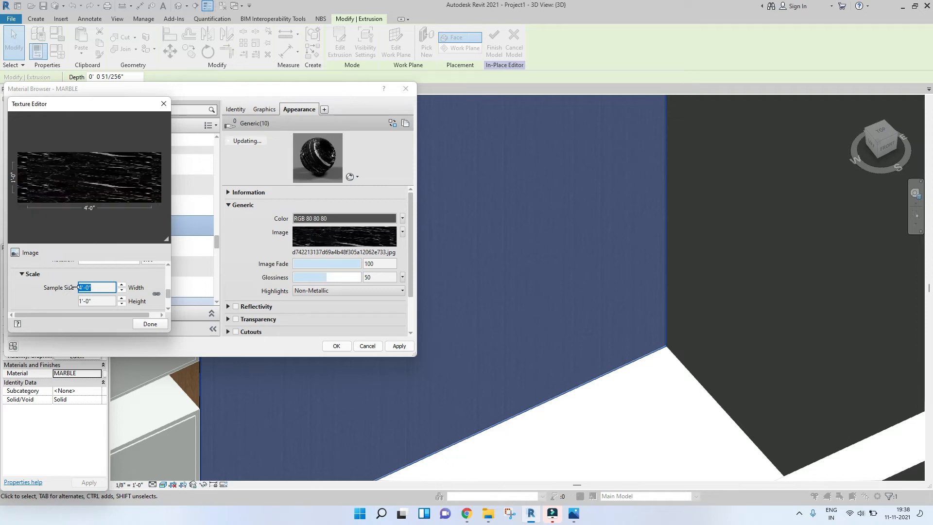
Set the marble texture's sample height to 6'-0" and apply the updated MARBLE material to the lower panel.
{"action": "left_click", "coordinate": [105, 302]}
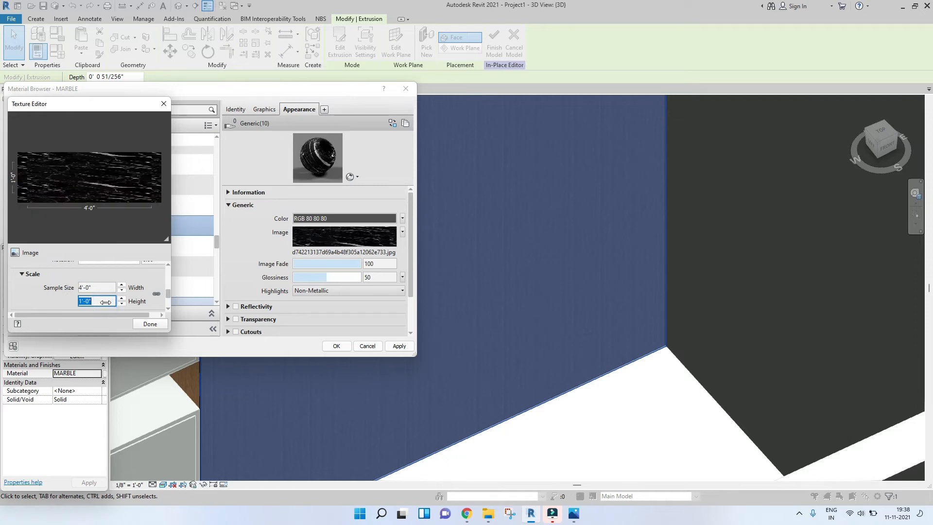
{"action": "key", "text": "Return"}
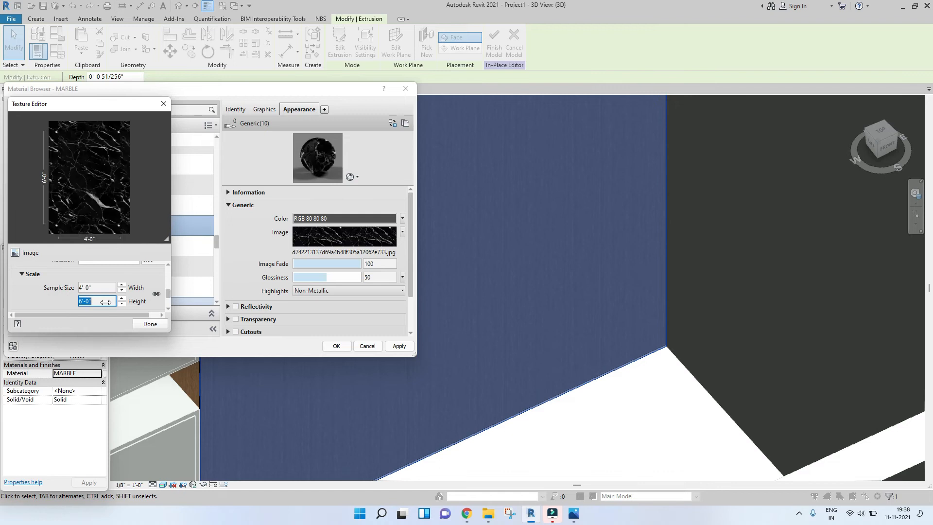
{"action": "left_click", "coordinate": [151, 324]}
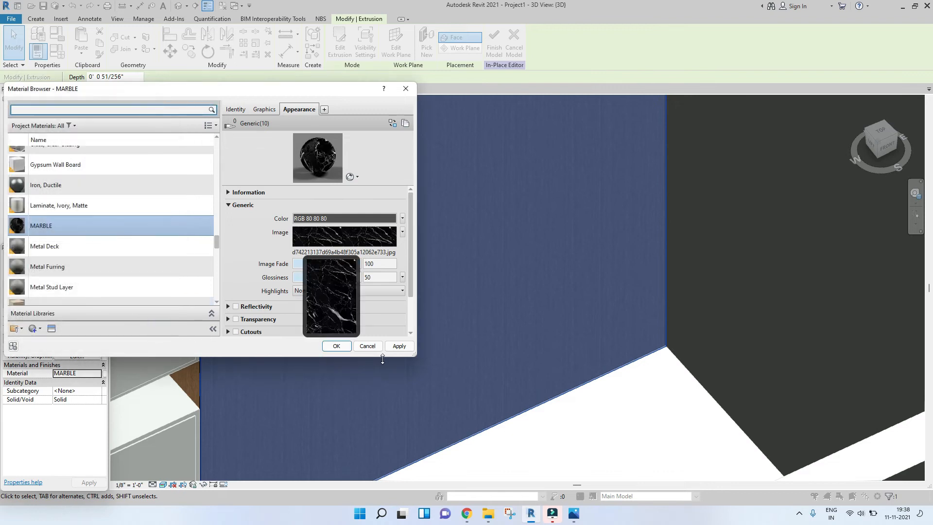
{"action": "left_click", "coordinate": [335, 346]}
{"action": "left_click", "coordinate": [718, 220]}
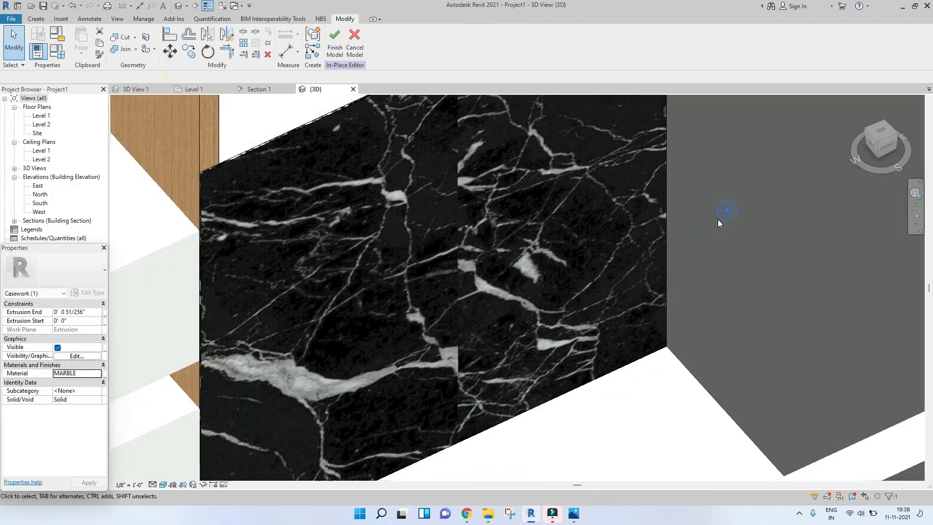
Compare the tall cabinet's marble and wood surfaces in the 3D view with the bathroom3.jpg reference photo.
{"action": "scroll", "coordinate": [582, 306], "scroll_direction": "down", "scroll_amount": 5}
{"action": "middle_click_drag", "start_coordinate": [582, 306], "coordinate": [608, 316], "text": "shift"}
{"action": "scroll", "coordinate": [608, 316], "scroll_direction": "down", "scroll_amount": 2}
{"action": "mouse_move", "coordinate": [498, 326]}
{"action": "middle_mouse_down", "text": "shift"}
{"action": "mouse_move", "coordinate": [546, 336]}
{"action": "mouse_move", "coordinate": [632, 333]}
{"action": "mouse_move", "coordinate": [491, 328]}
{"action": "middle_mouse_up", "text": "shift"}
{"action": "left_click", "coordinate": [576, 514]}
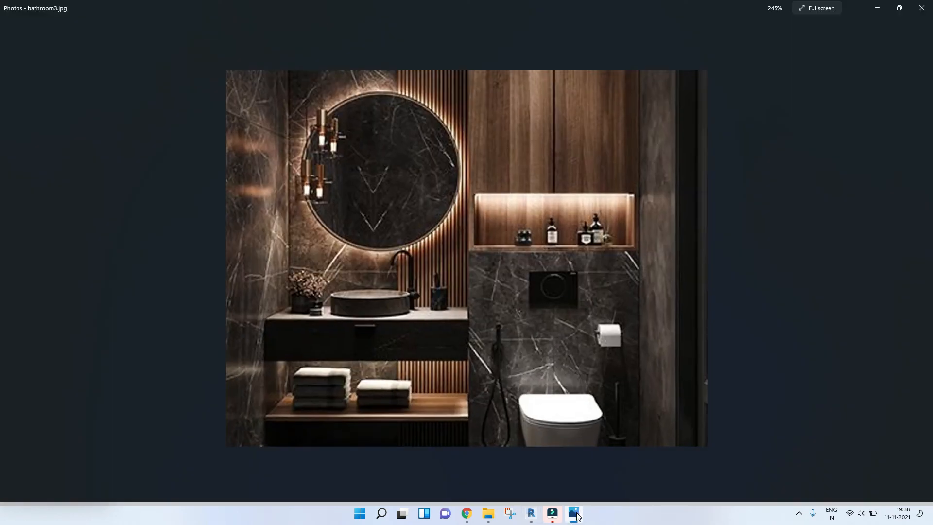
{"action": "left_click", "coordinate": [577, 516]}
{"action": "middle_click_drag", "start_coordinate": [528, 282], "coordinate": [482, 299], "text": "shift"}
{"action": "left_click", "coordinate": [573, 515]}
{"action": "left_click", "coordinate": [574, 516]}
{"action": "middle_click_drag", "start_coordinate": [558, 393], "coordinate": [550, 349], "text": "shift"}
{"action": "scroll", "coordinate": [477, 182], "scroll_direction": "up", "scroll_amount": 5}
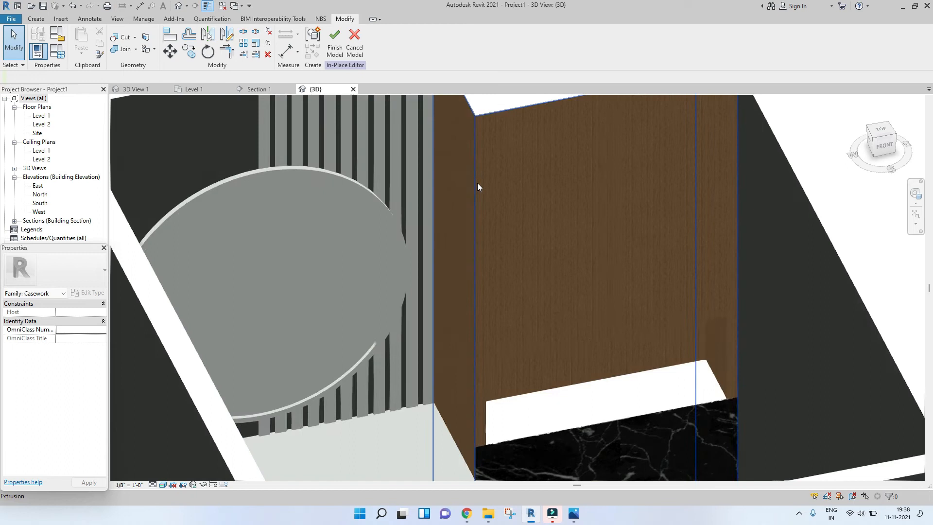
{"action": "scroll", "coordinate": [563, 275], "scroll_direction": "up", "scroll_amount": 4}
{"action": "scroll", "coordinate": [564, 276], "scroll_direction": "down", "scroll_amount": 8}
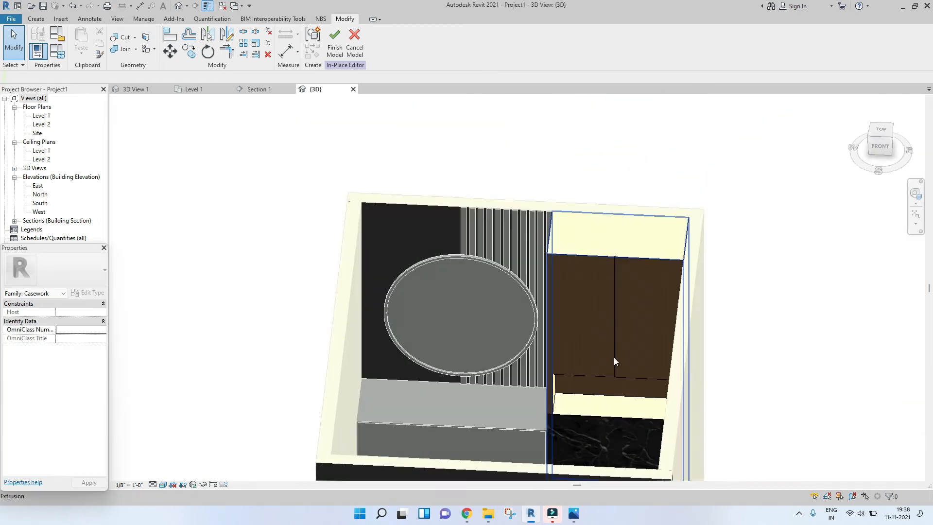
{"action": "middle_click_drag", "start_coordinate": [599, 362], "coordinate": [598, 316], "text": "shift"}
{"action": "left_click", "coordinate": [573, 514]}
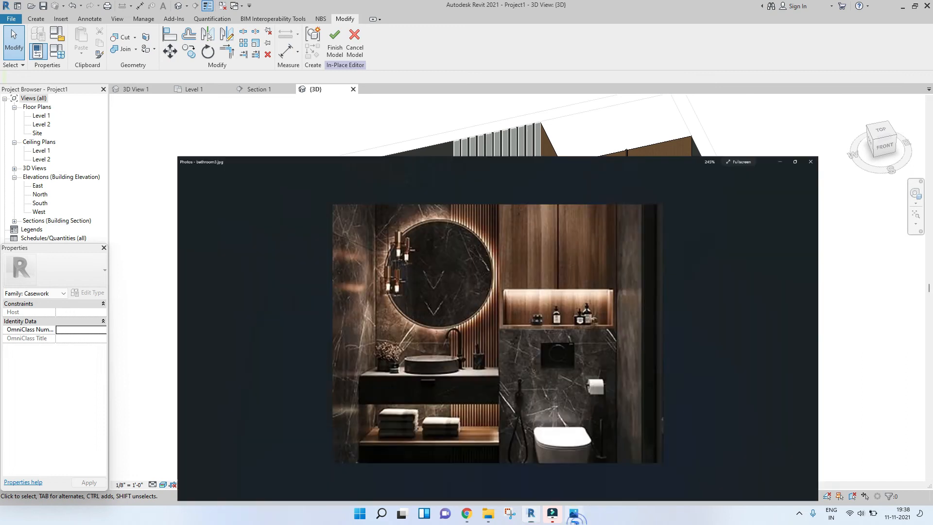
{"action": "left_click", "coordinate": [575, 520]}
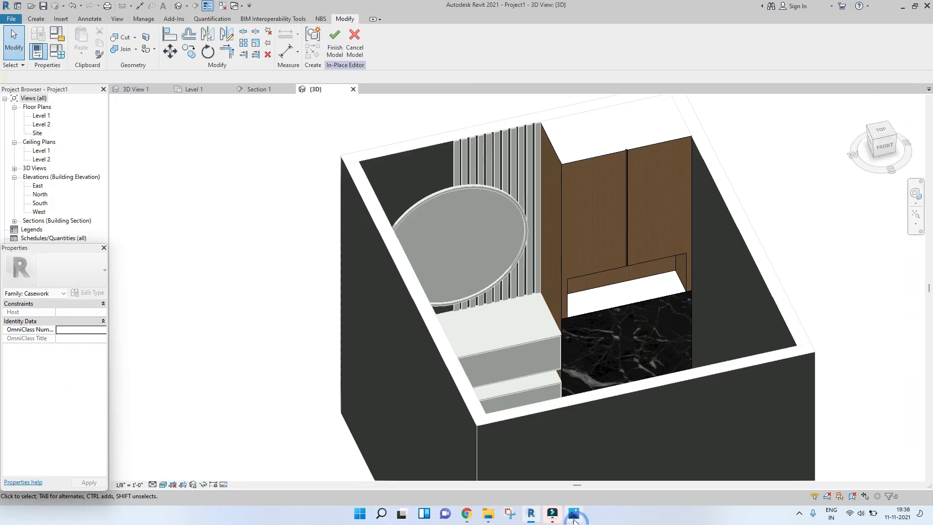
Finish the tall cabinet's in-place model and open the vanity and slat casework for in-place editing.
{"action": "left_click", "coordinate": [335, 44]}
{"action": "mouse_move", "coordinate": [725, 214]}
{"action": "middle_mouse_down", "text": "shift"}
{"action": "mouse_move", "coordinate": [741, 234]}
{"action": "mouse_move", "coordinate": [719, 232]}
{"action": "middle_mouse_up", "text": "shift"}
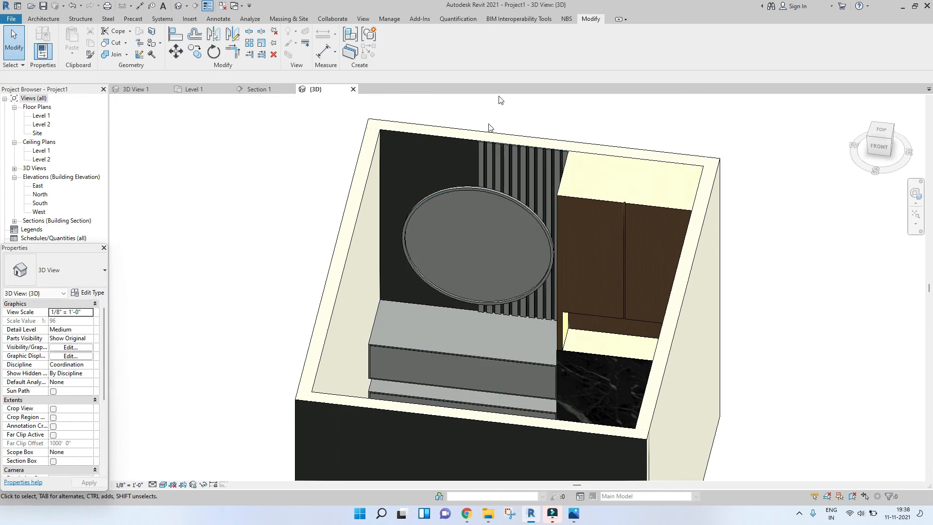
{"action": "left_click", "coordinate": [490, 194]}
{"action": "left_click", "coordinate": [394, 43]}
Assign the Cherry material to the vertical wall slats behind the round mirror.
{"action": "left_click", "coordinate": [492, 179]}
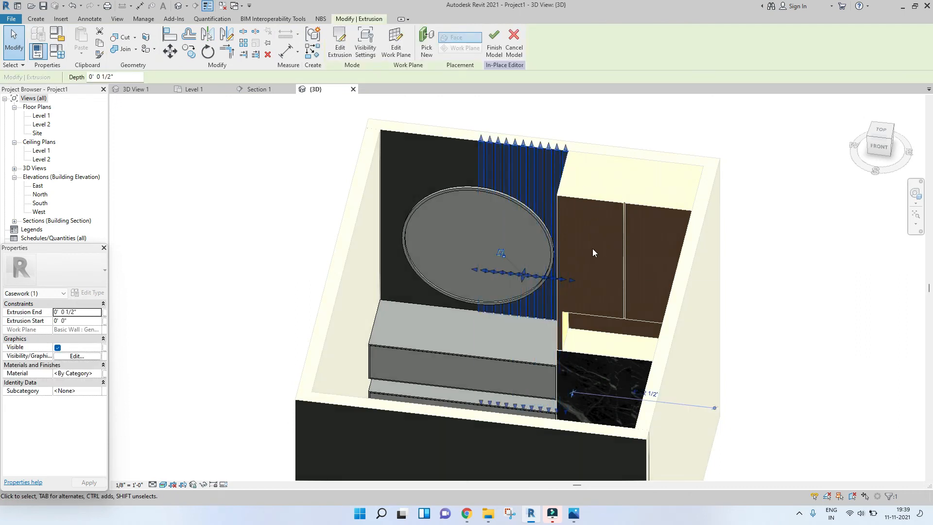
{"action": "left_click", "coordinate": [104, 374]}
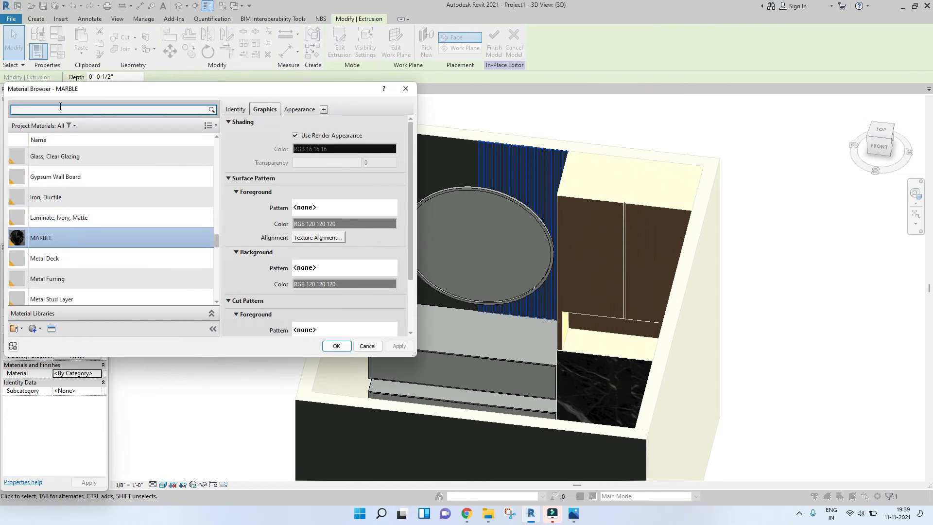
{"action": "type", "text": "CHERR"}
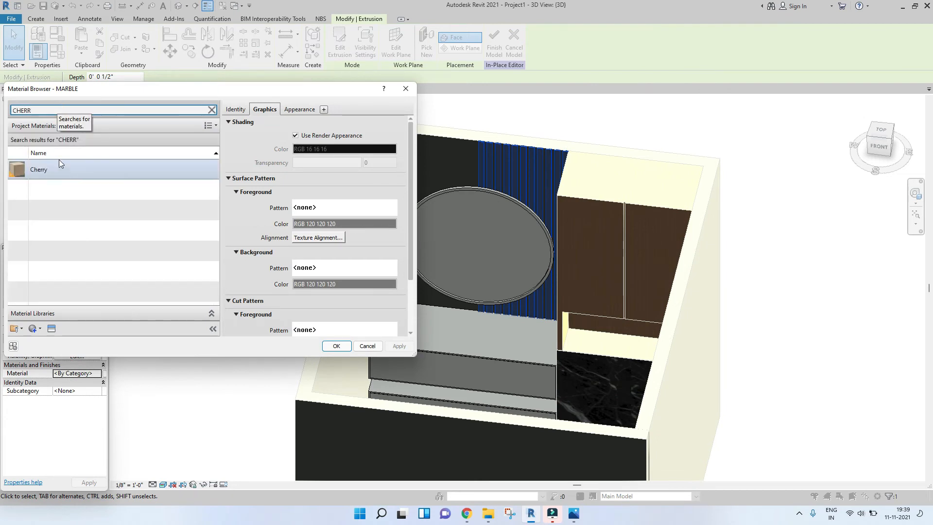
{"action": "left_click", "coordinate": [59, 162]}
{"action": "left_click", "coordinate": [336, 349]}
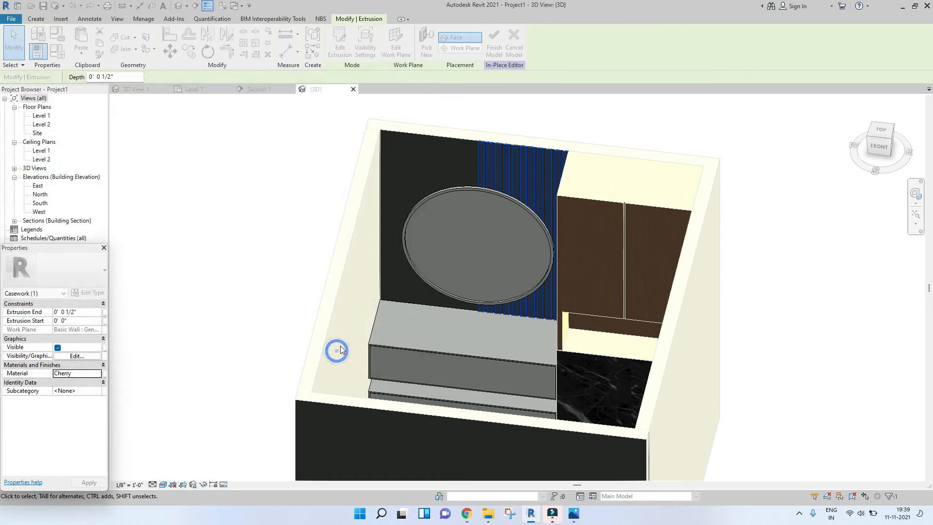
{"action": "left_click", "coordinate": [227, 339]}
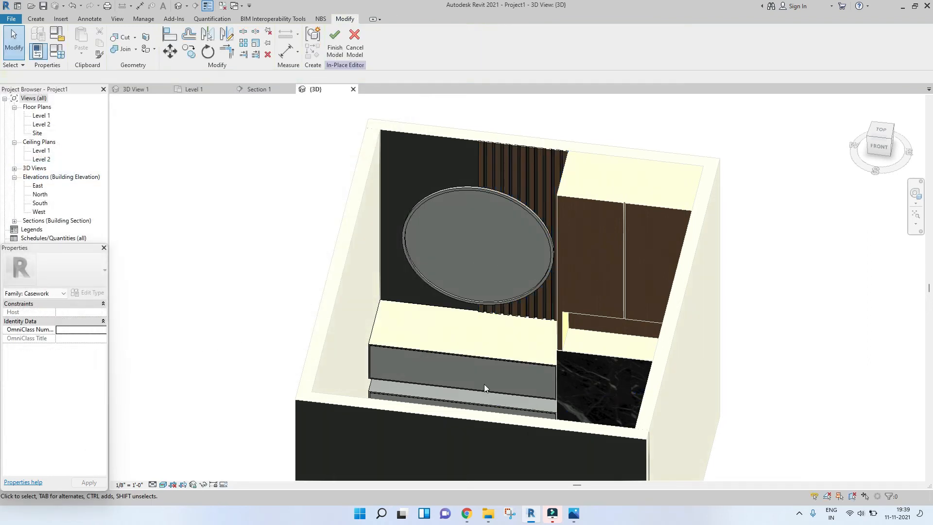
Inspect the upper vanity box and switch the 3D view's visual style to Shaded.
{"action": "scroll", "coordinate": [474, 384], "scroll_direction": "up", "scroll_amount": 4}
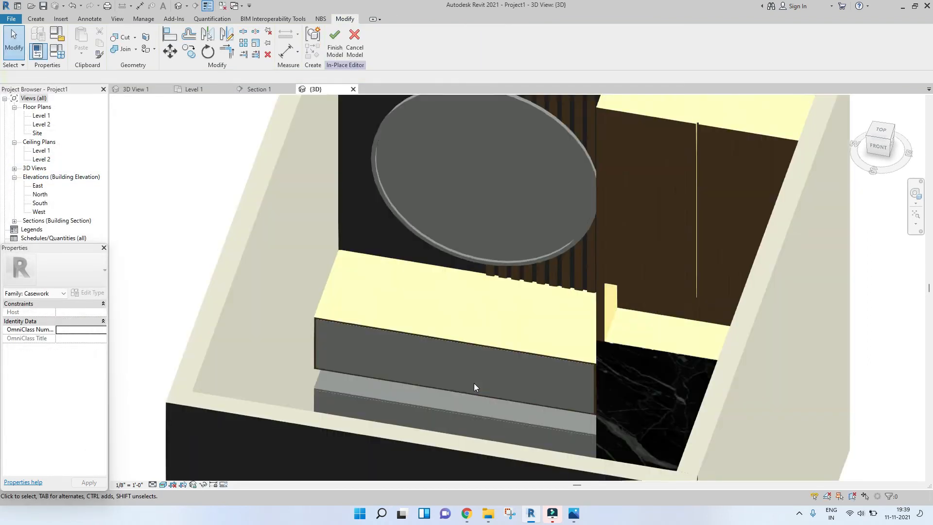
{"action": "middle_click_drag", "start_coordinate": [383, 351], "coordinate": [363, 368], "text": "shift"}
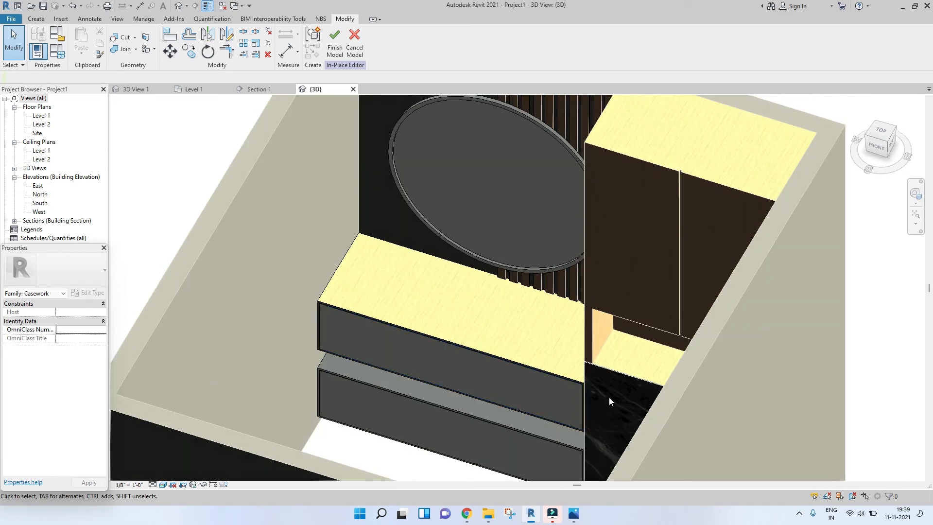
{"action": "middle_click_drag", "start_coordinate": [573, 403], "coordinate": [536, 384], "text": "shift"}
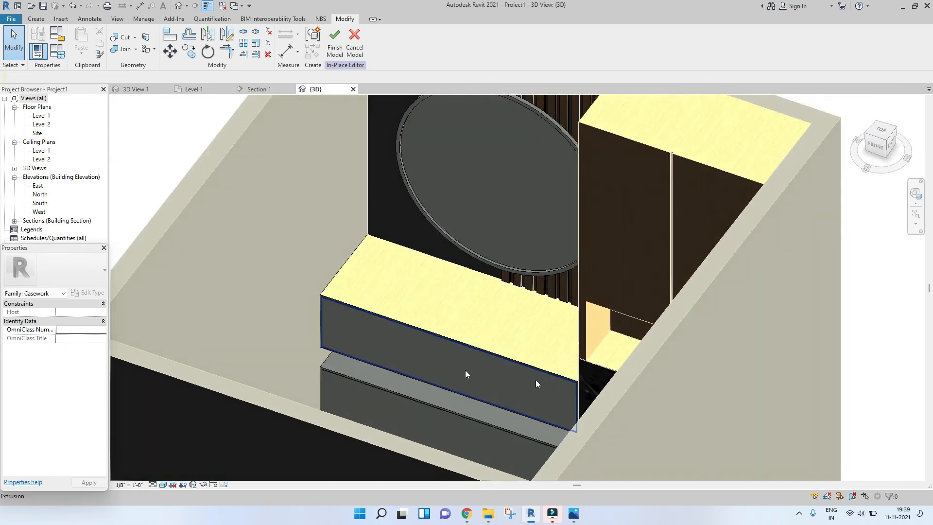
{"action": "left_click", "coordinate": [410, 256]}
{"action": "middle_click_drag", "start_coordinate": [329, 355], "coordinate": [358, 360], "text": "shift"}
{"action": "left_click", "coordinate": [163, 484]}
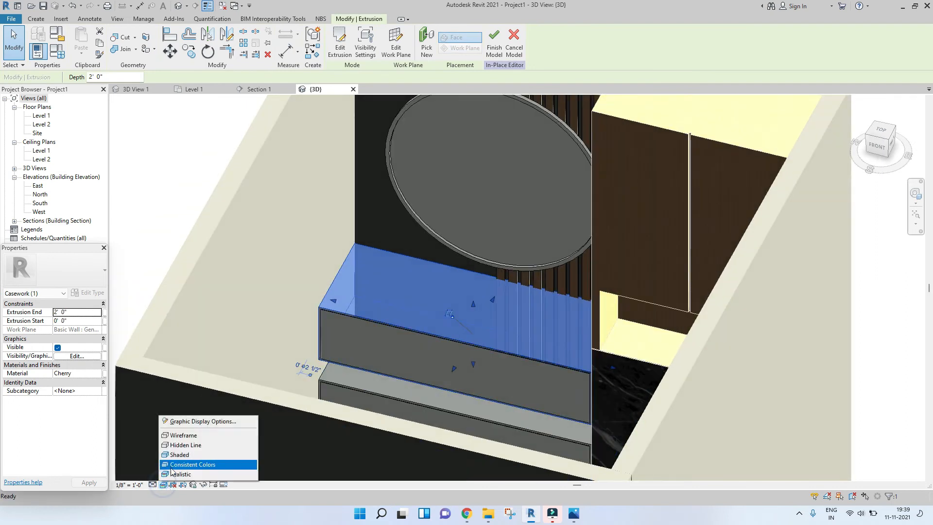
{"action": "left_click", "coordinate": [182, 454]}
{"action": "left_click", "coordinate": [436, 249]}
Assign the MARBLE material to both front panels of the upper and lower vanity boxes.
{"action": "middle_click_drag", "start_coordinate": [462, 331], "coordinate": [548, 351], "text": "shift"}
{"action": "scroll", "coordinate": [608, 377], "scroll_direction": "up", "scroll_amount": 6}
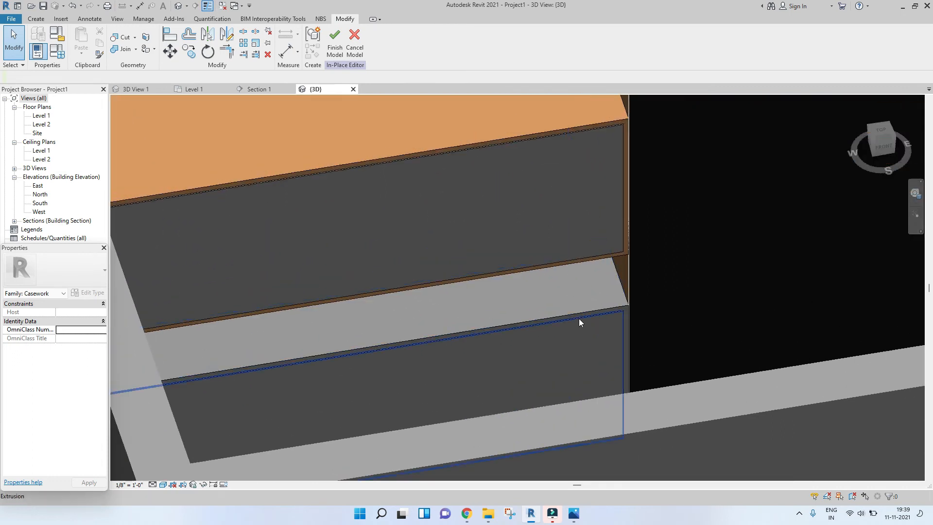
{"action": "left_click", "coordinate": [579, 319]}
{"action": "left_click", "coordinate": [600, 133], "text": "ctrl"}
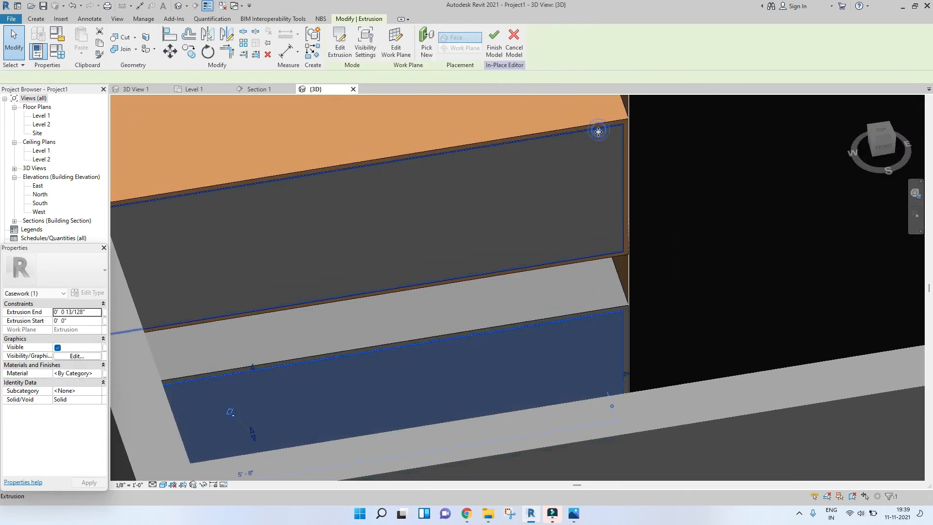
{"action": "left_click", "coordinate": [98, 375]}
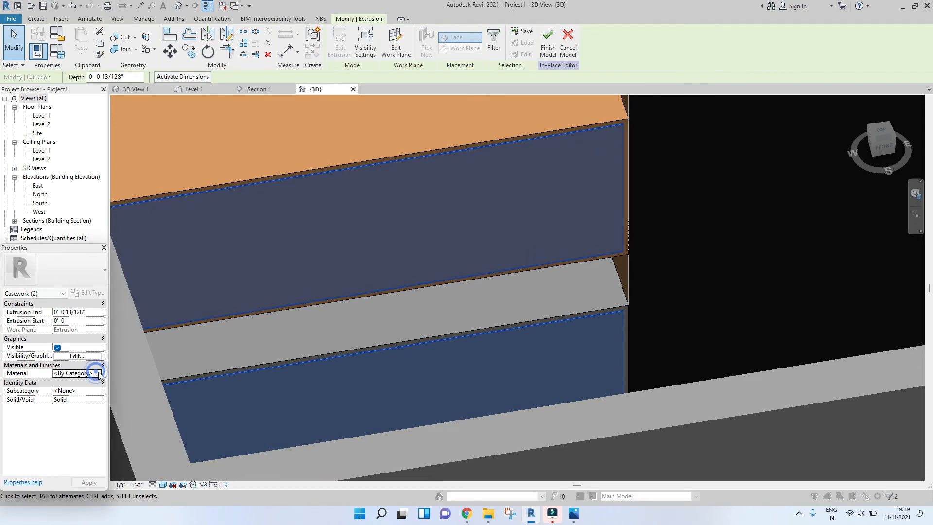
{"action": "left_click", "coordinate": [101, 374]}
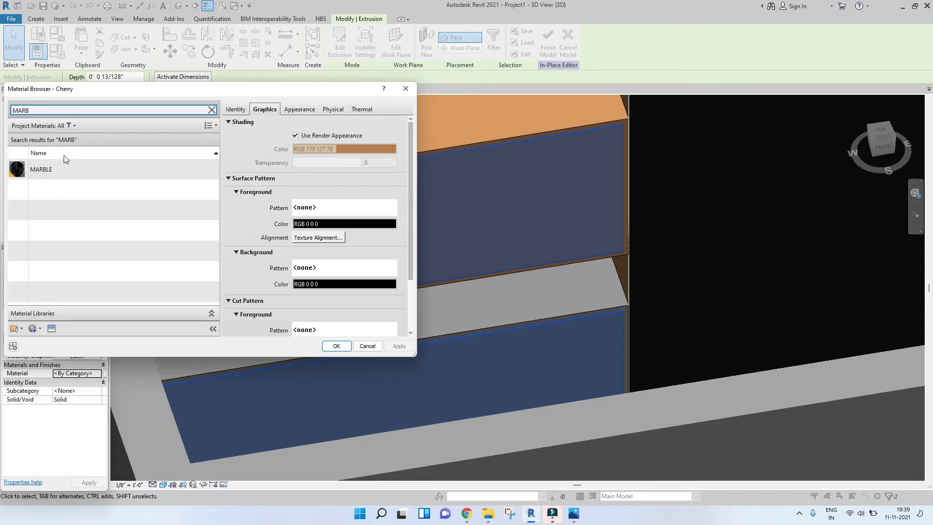
{"action": "left_click", "coordinate": [48, 166]}
{"action": "left_click", "coordinate": [336, 345]}
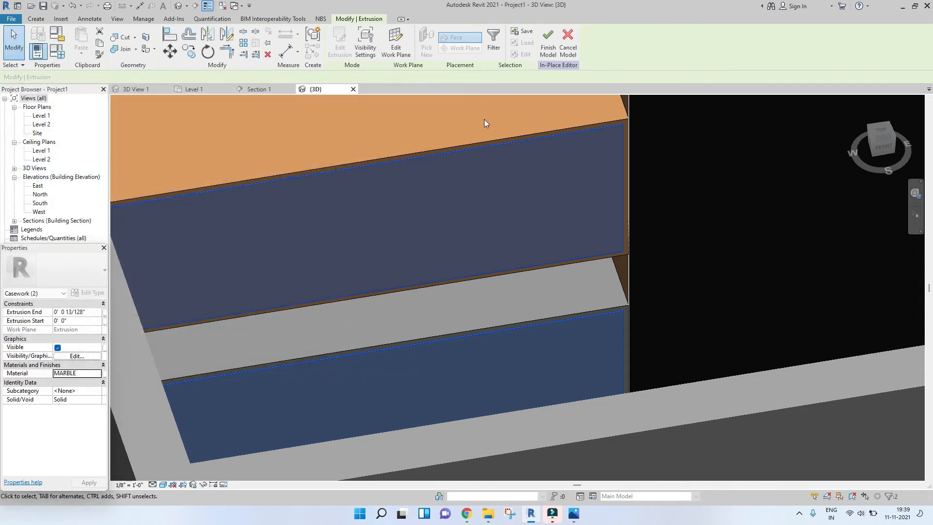
{"action": "left_click", "coordinate": [484, 119]}
{"action": "scroll", "coordinate": [566, 259], "scroll_direction": "down", "scroll_amount": 3}
{"action": "middle_click_drag", "start_coordinate": [692, 275], "coordinate": [479, 253], "text": "shift"}
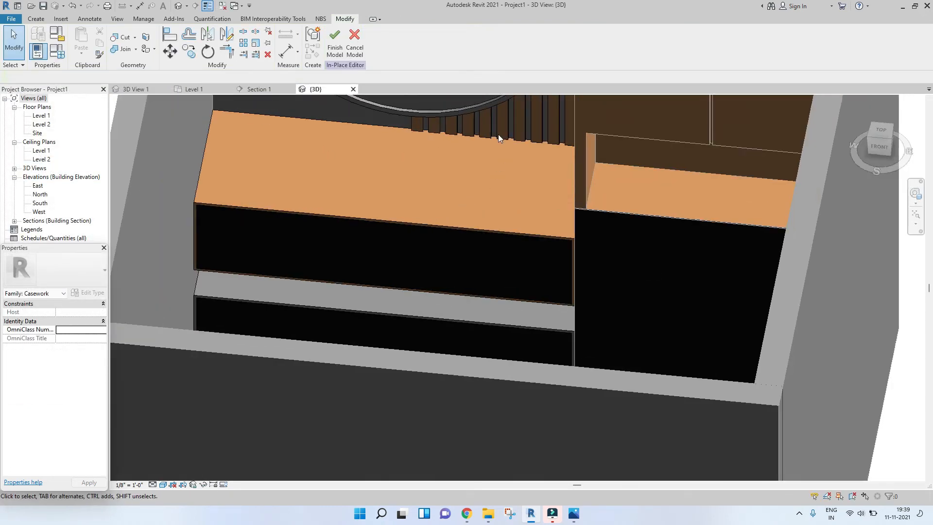
Check the vanity in the reference photo and assign the Cherry material to both the upper and lower vanity box extrusions.
{"action": "left_click", "coordinate": [393, 129]}
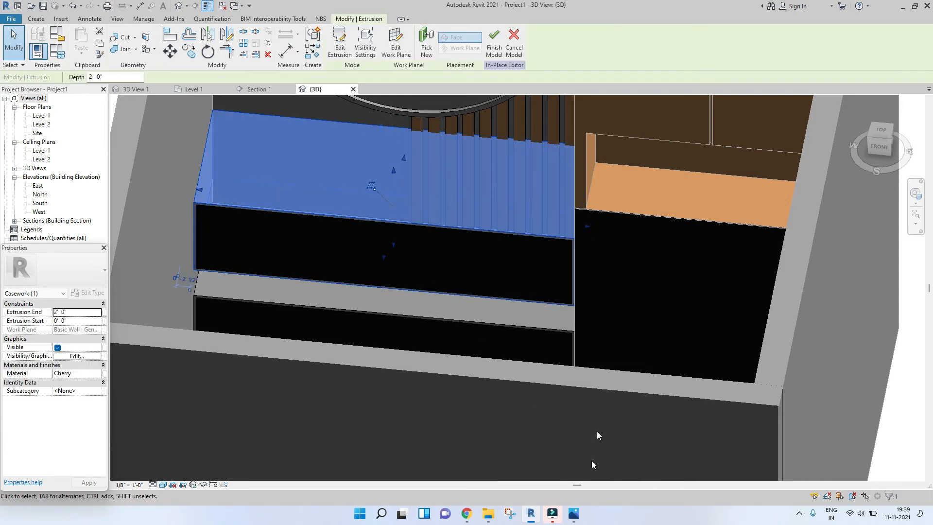
{"action": "left_click", "coordinate": [574, 514]}
{"action": "scroll", "coordinate": [449, 440], "scroll_direction": "up", "scroll_amount": 2}
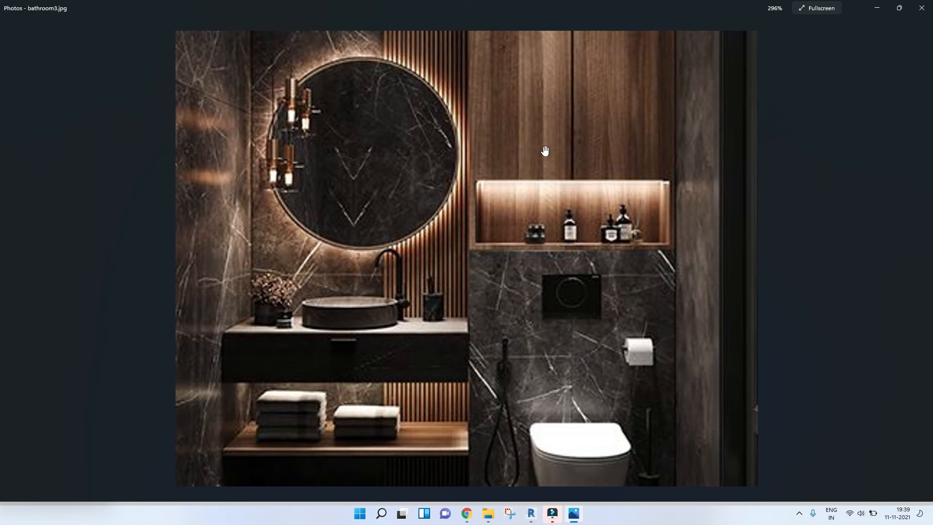
{"action": "key", "text": "alt+Tab"}
{"action": "left_click", "coordinate": [257, 298]}
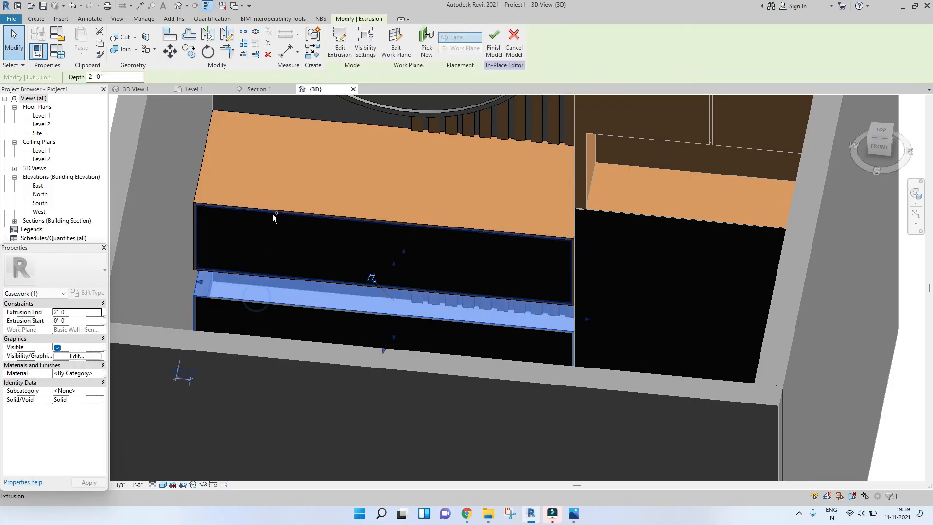
{"action": "left_click", "coordinate": [273, 207], "text": "ctrl"}
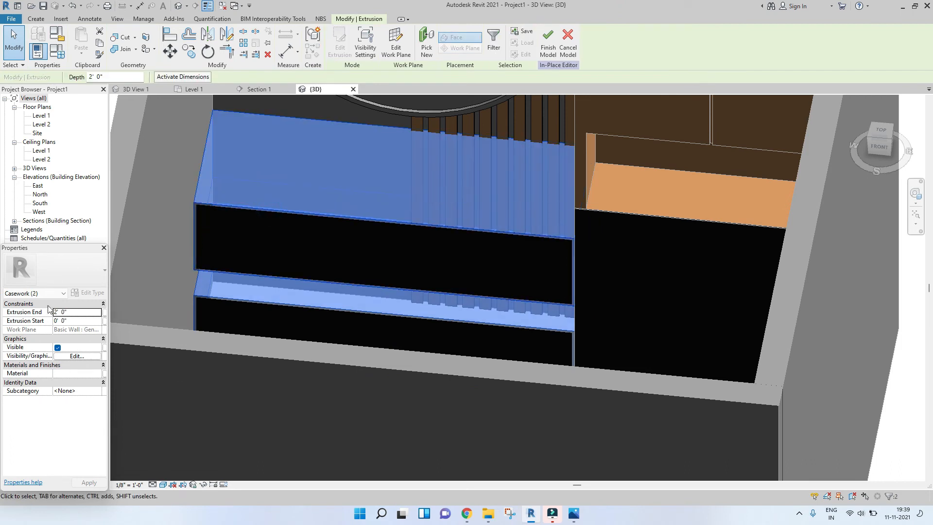
{"action": "left_click", "coordinate": [101, 374]}
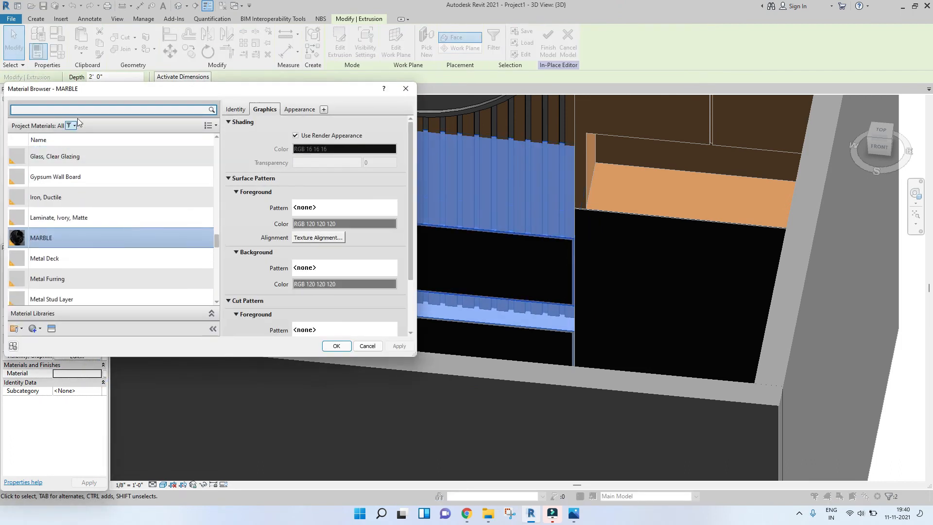
{"action": "type", "text": "CHE"}
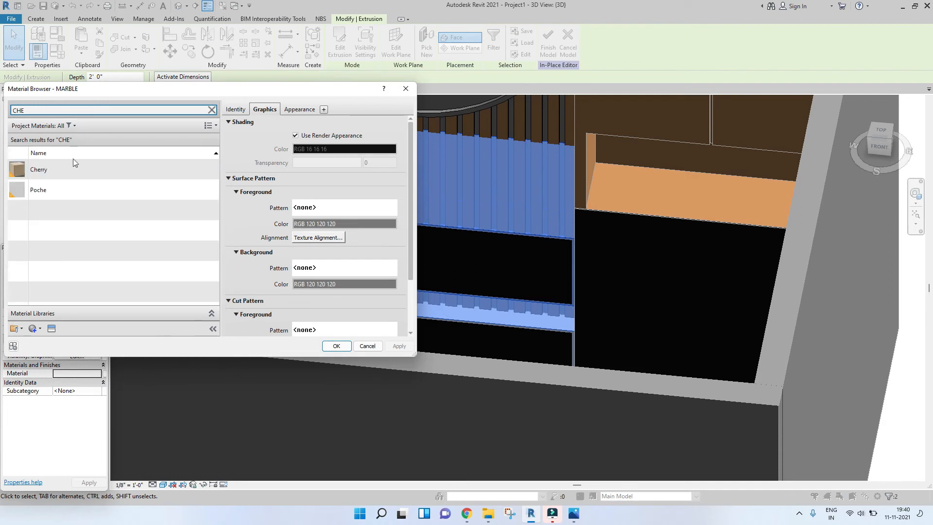
{"action": "left_click", "coordinate": [72, 162]}
{"action": "left_click", "coordinate": [342, 346]}
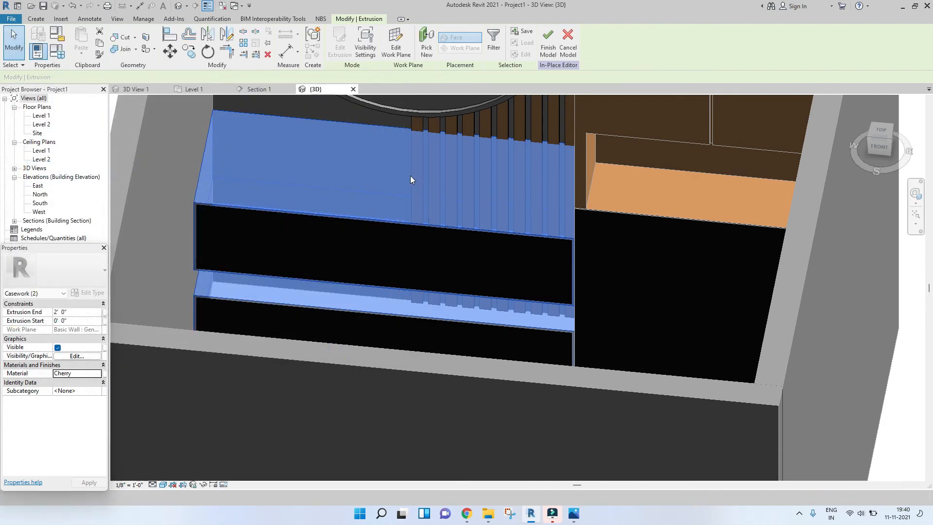
{"action": "left_click", "coordinate": [410, 176]}
Recheck the vanity in the reference photo and paint the upper vanity box's top face with the Clad - White material.
{"action": "middle_click_drag", "start_coordinate": [449, 268], "coordinate": [449, 340], "text": "shift"}
{"action": "left_click", "coordinate": [573, 515]}
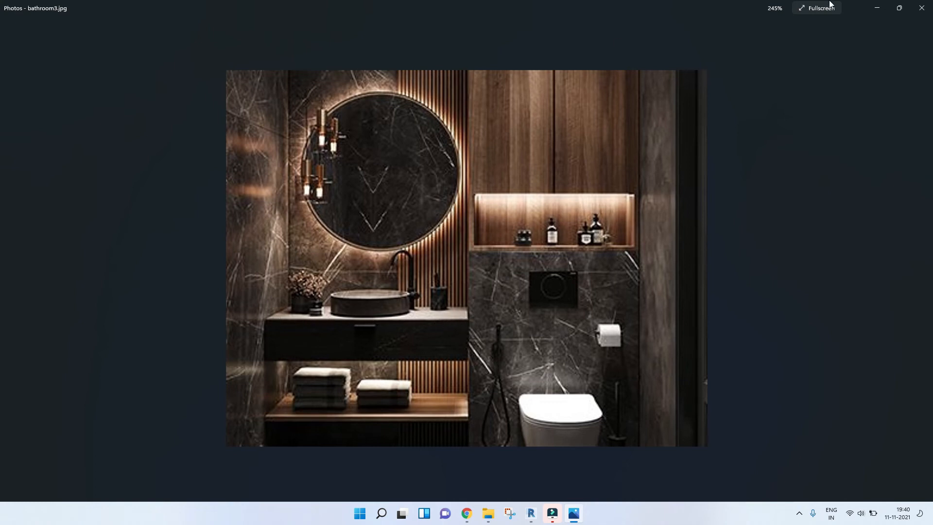
{"action": "left_click", "coordinate": [878, 7]}
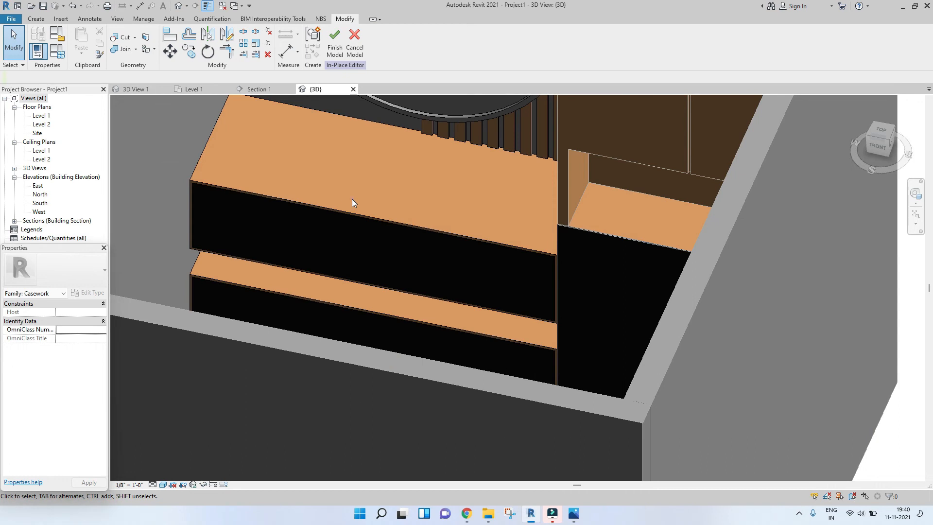
{"action": "middle_click_drag", "start_coordinate": [353, 201], "coordinate": [340, 304]}
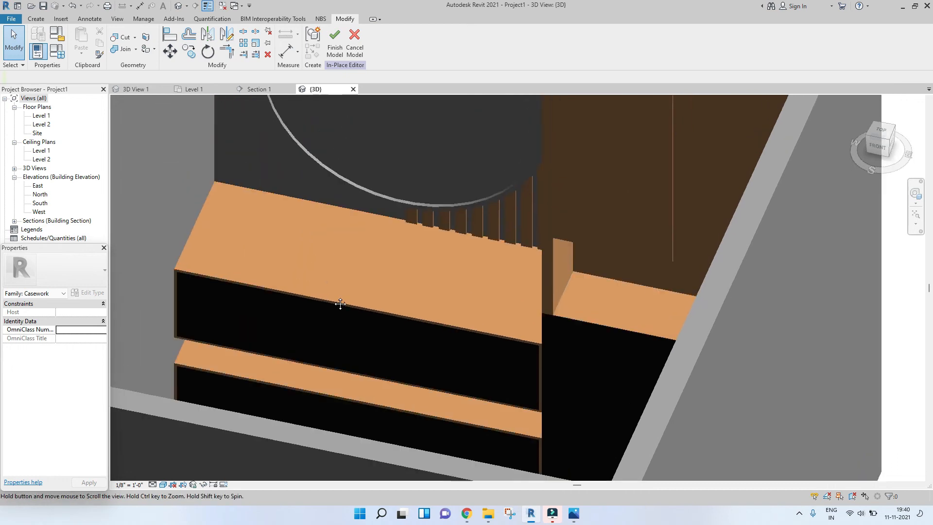
{"action": "left_click", "coordinate": [241, 200]}
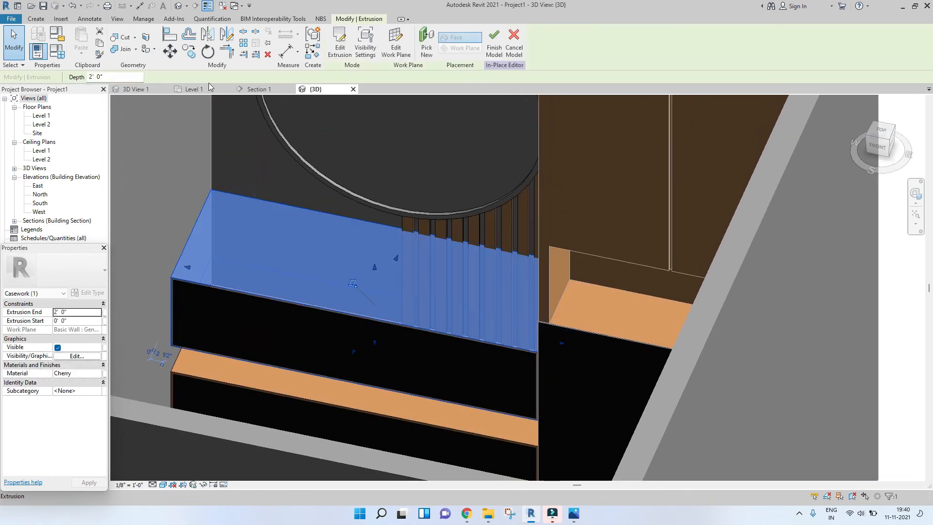
{"action": "left_click", "coordinate": [156, 53]}
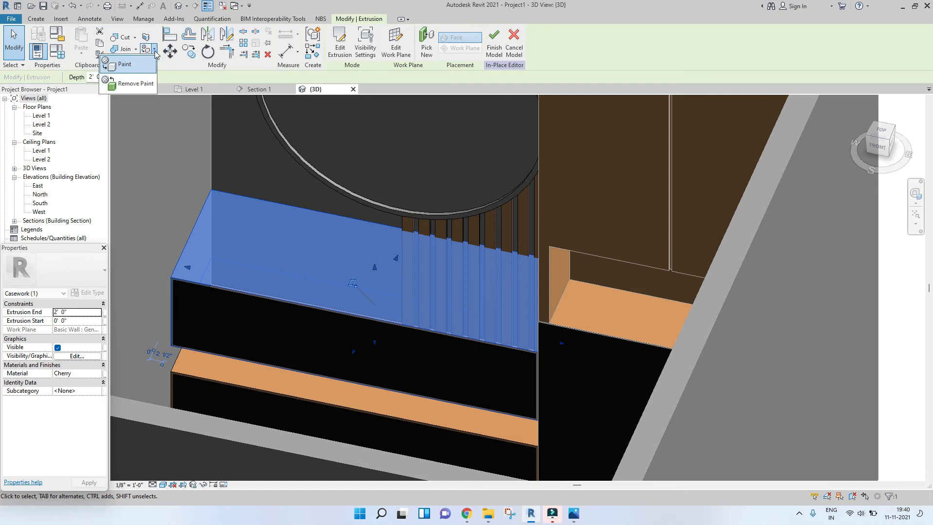
{"action": "left_click", "coordinate": [124, 62]}
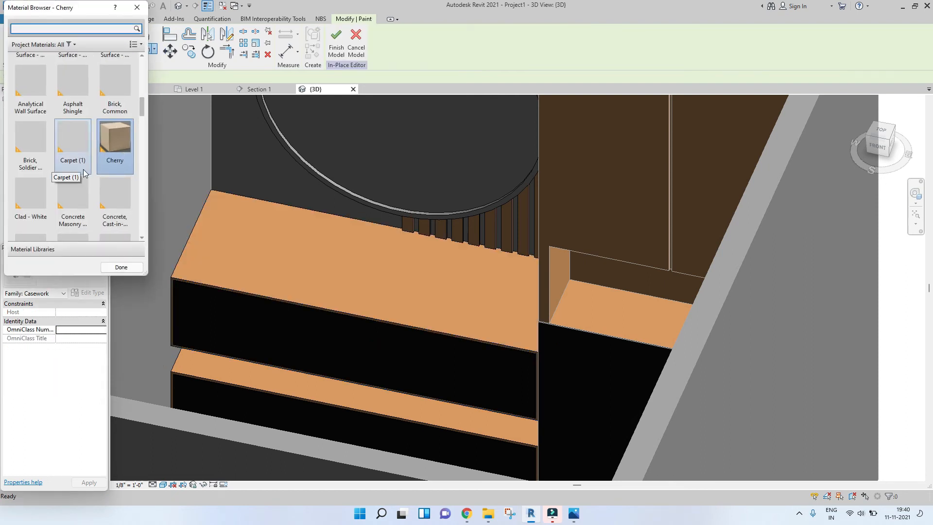
{"action": "scroll", "coordinate": [83, 169], "scroll_direction": "down", "scroll_amount": 3}
{"action": "scroll", "coordinate": [83, 169], "scroll_direction": "up", "scroll_amount": 3}
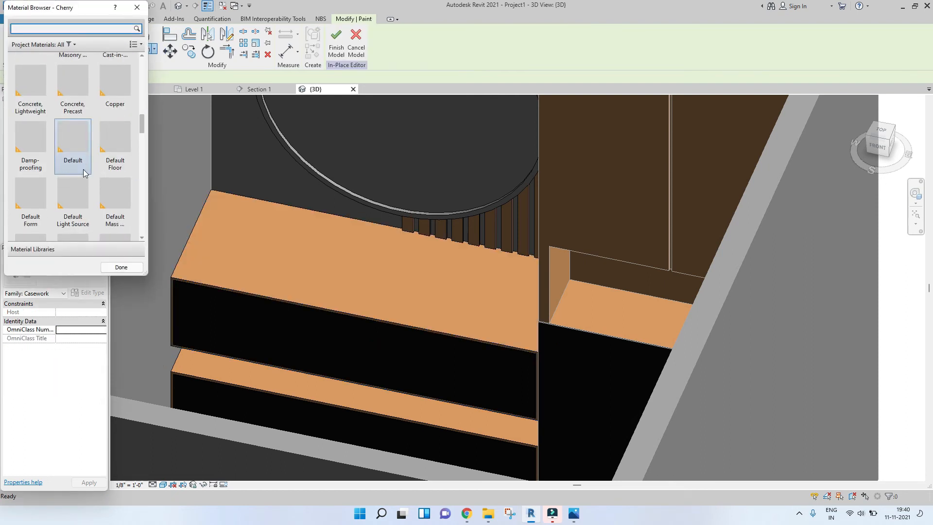
{"action": "scroll", "coordinate": [30, 183], "scroll_direction": "up", "scroll_amount": 3}
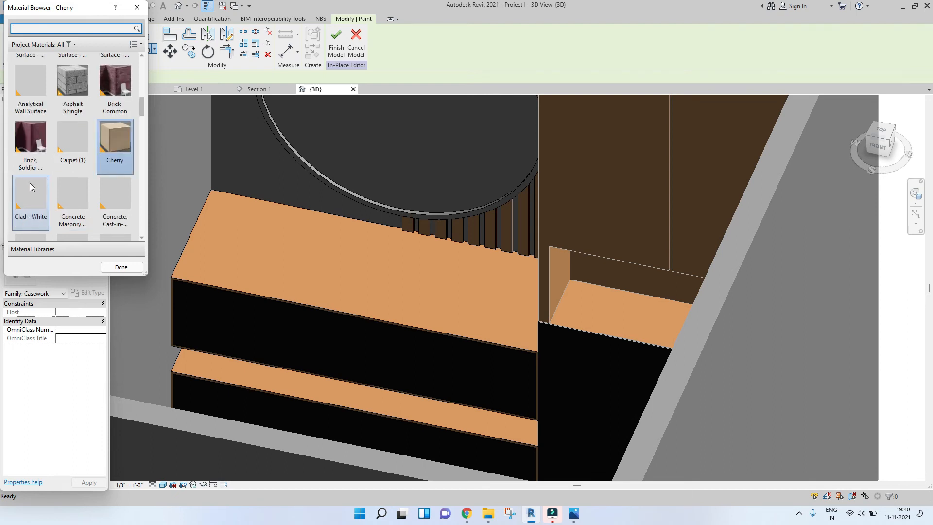
{"action": "scroll", "coordinate": [30, 183], "scroll_direction": "down", "scroll_amount": 3}
{"action": "scroll", "coordinate": [30, 183], "scroll_direction": "up", "scroll_amount": 3}
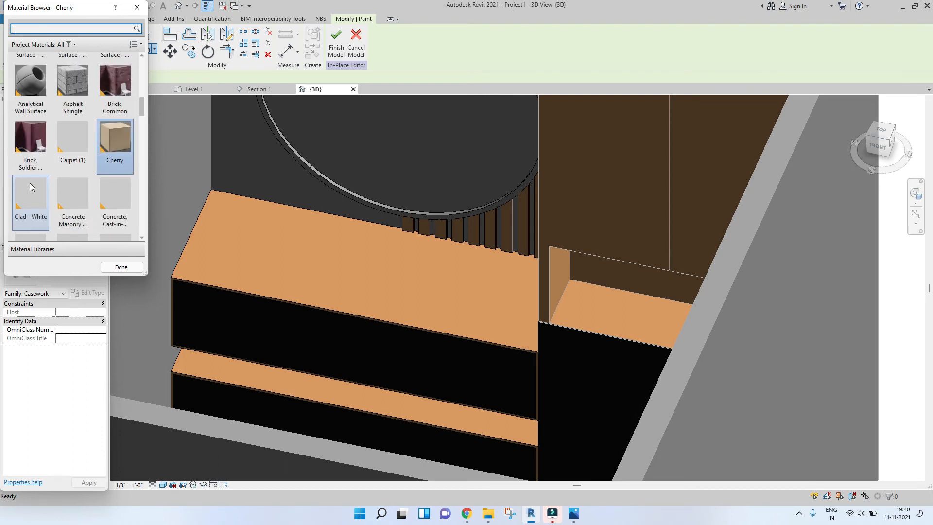
{"action": "scroll", "coordinate": [30, 186], "scroll_direction": "up", "scroll_amount": 3}
{"action": "scroll", "coordinate": [30, 186], "scroll_direction": "down", "scroll_amount": 4}
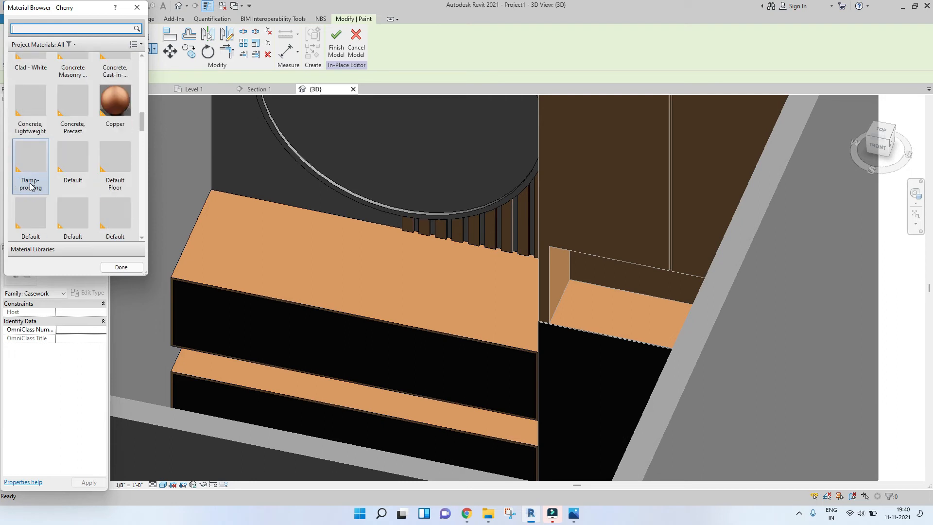
{"action": "left_click", "coordinate": [38, 85]}
{"action": "left_click", "coordinate": [325, 273]}
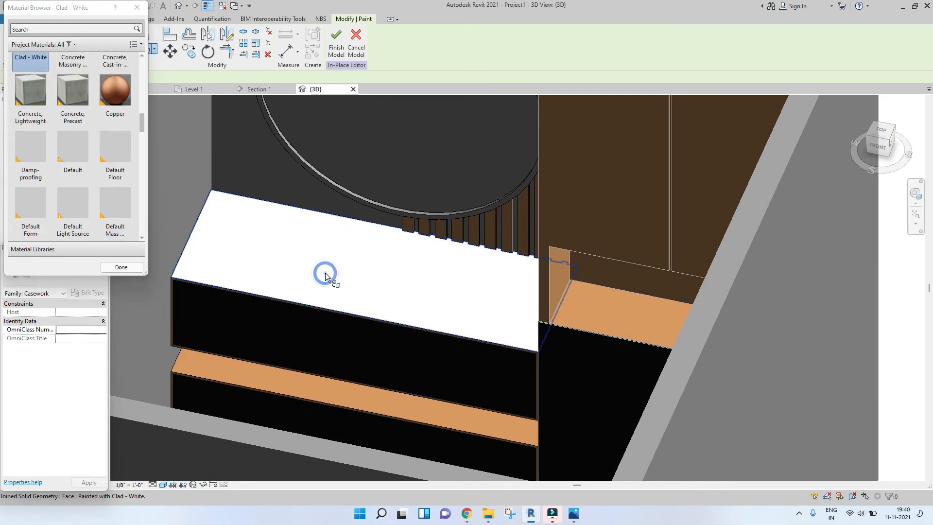
Paint the lower vanity box's top face with Clad - White and finish painting.
{"action": "scroll", "coordinate": [339, 267], "scroll_direction": "down", "scroll_amount": 3, "text": "ctrl"}
{"action": "left_click", "coordinate": [317, 334]}
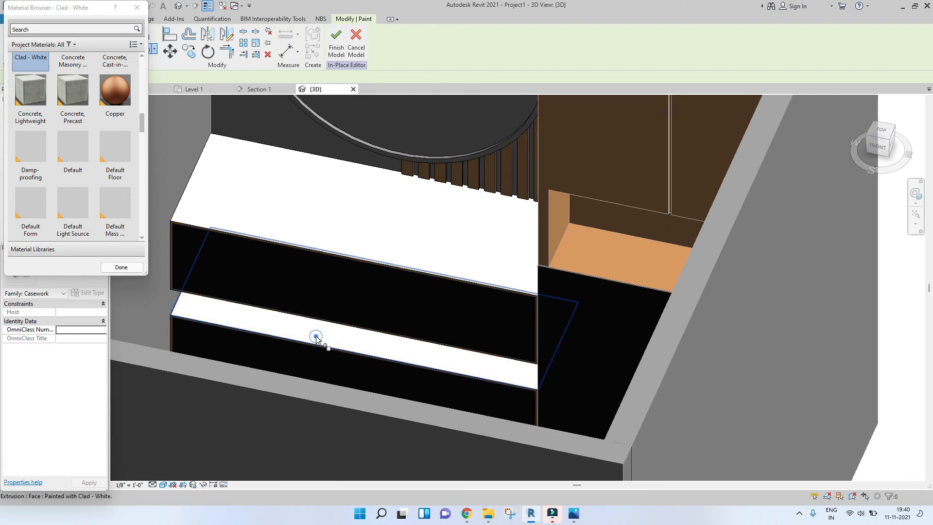
{"action": "left_click", "coordinate": [121, 267]}
Inspect the painted vanity boxes and the surrounding room from several angles in the 3D view.
{"action": "mouse_move", "coordinate": [437, 292]}
{"action": "middle_mouse_down", "text": "shift"}
{"action": "mouse_move", "coordinate": [475, 313]}
{"action": "mouse_move", "coordinate": [408, 323]}
{"action": "mouse_move", "coordinate": [578, 332]}
{"action": "mouse_move", "coordinate": [505, 307]}
{"action": "middle_mouse_up", "text": "shift"}
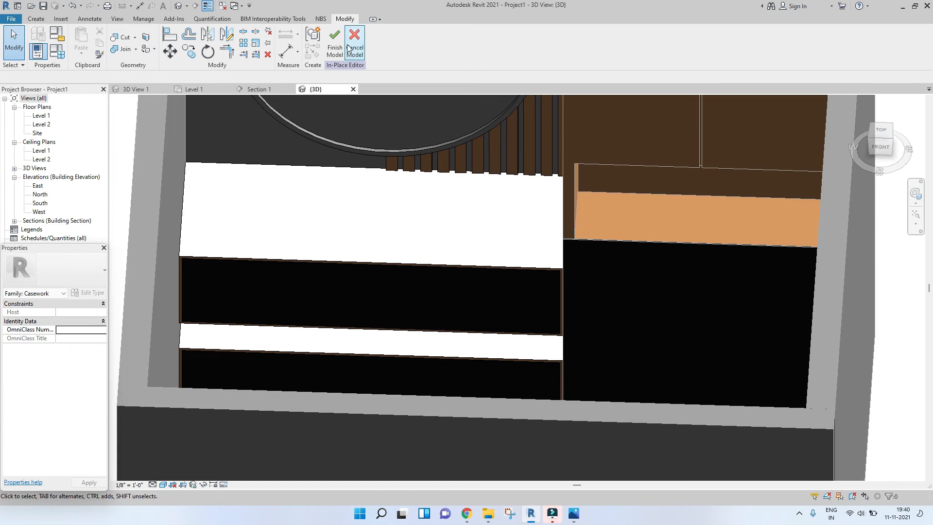
{"action": "middle_click_drag", "start_coordinate": [491, 264], "coordinate": [398, 248], "text": "shift"}
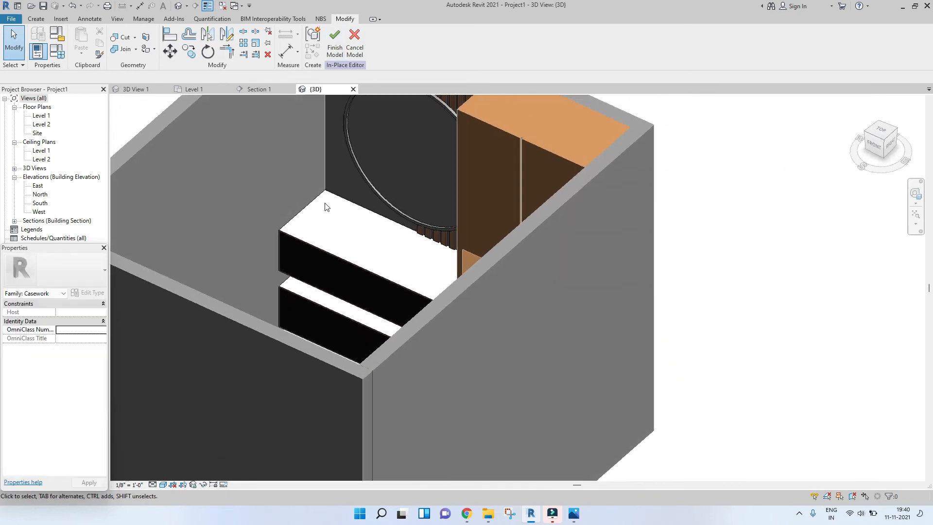
{"action": "left_click", "coordinate": [328, 215]}
{"action": "scroll", "coordinate": [328, 215], "scroll_direction": "up", "scroll_amount": 3}
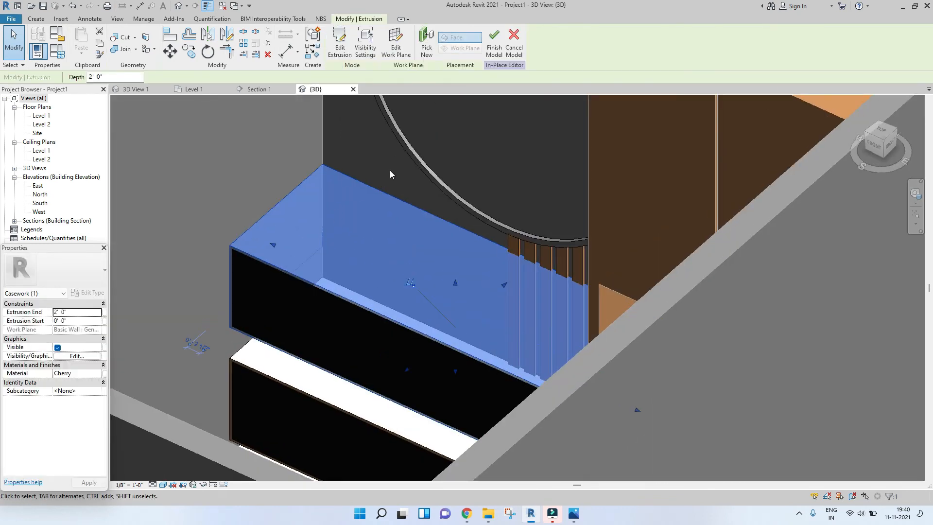
{"action": "left_click", "coordinate": [391, 185]}
{"action": "scroll", "coordinate": [384, 209], "scroll_direction": "down", "scroll_amount": 5}
{"action": "middle_click_drag", "start_coordinate": [372, 229], "coordinate": [398, 253], "text": "shift"}
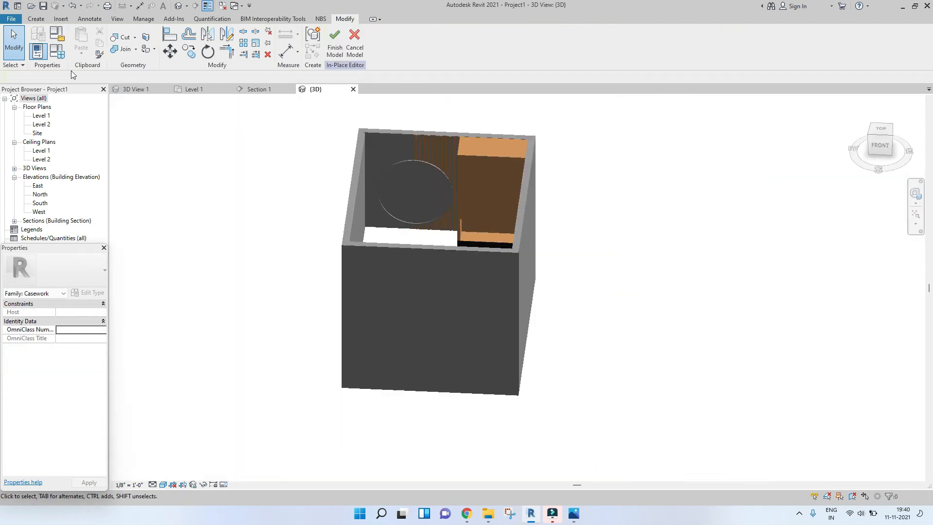
{"action": "left_click", "coordinate": [38, 19]}
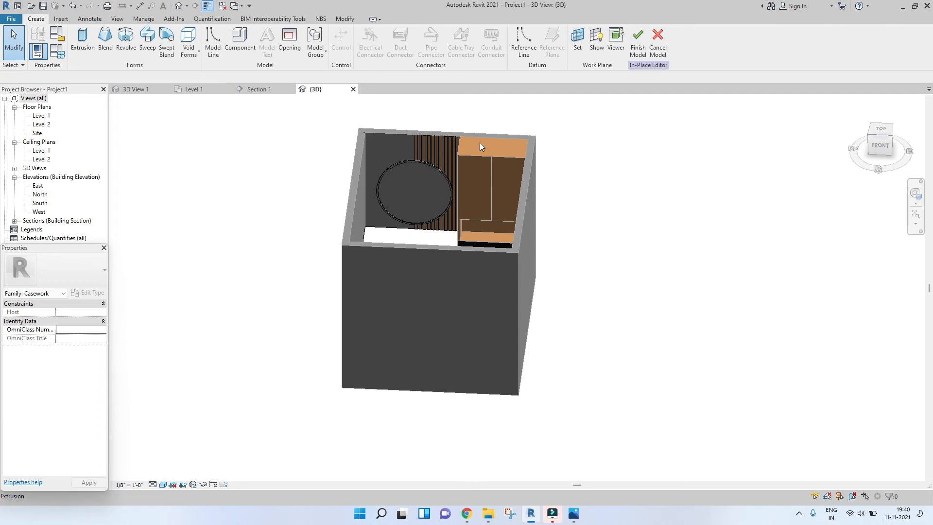
Select the round mirror's glass extrusion, open its material assignment and search the project materials for "MIRR".
{"action": "middle_click_drag", "start_coordinate": [501, 166], "coordinate": [453, 170], "text": "shift"}
{"action": "scroll", "coordinate": [333, 206], "scroll_direction": "up", "scroll_amount": 3}
{"action": "scroll", "coordinate": [469, 176], "scroll_direction": "up", "scroll_amount": 3}
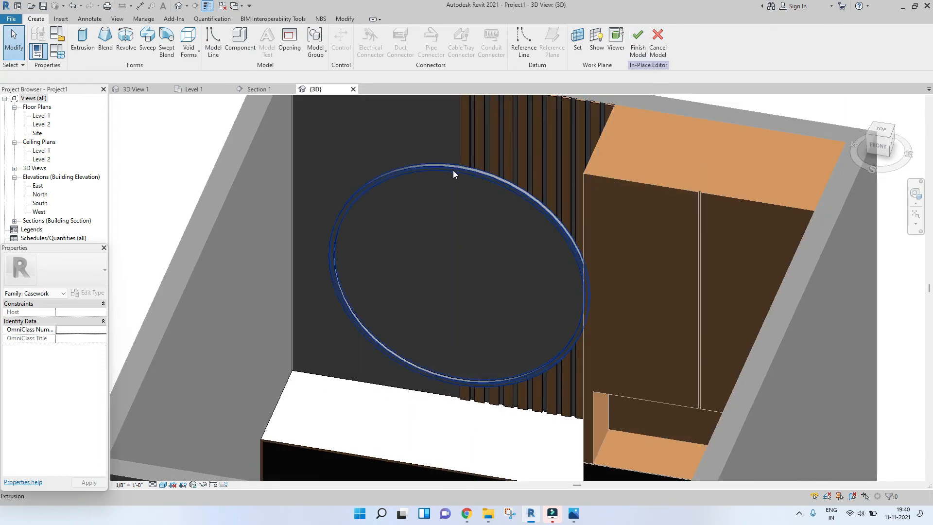
{"action": "left_click", "coordinate": [446, 173]}
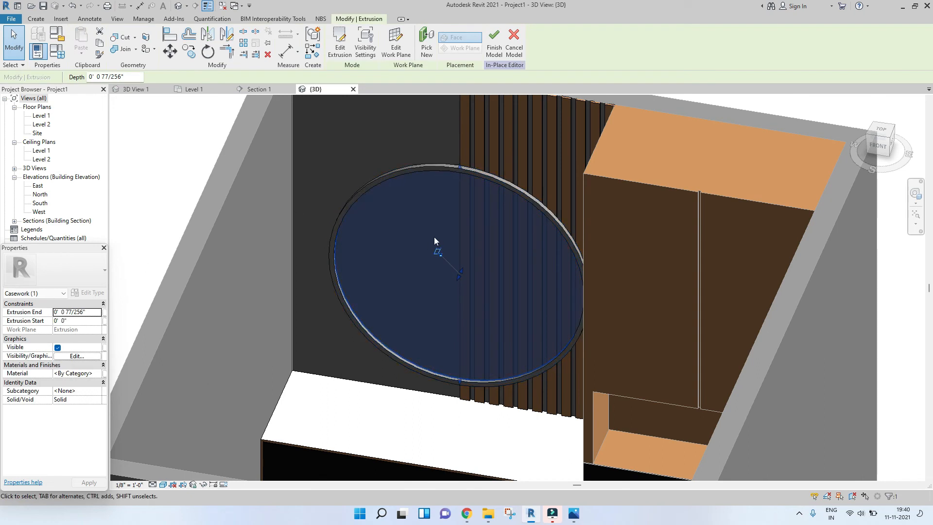
{"action": "left_click", "coordinate": [99, 374]}
{"action": "left_click", "coordinate": [102, 374]}
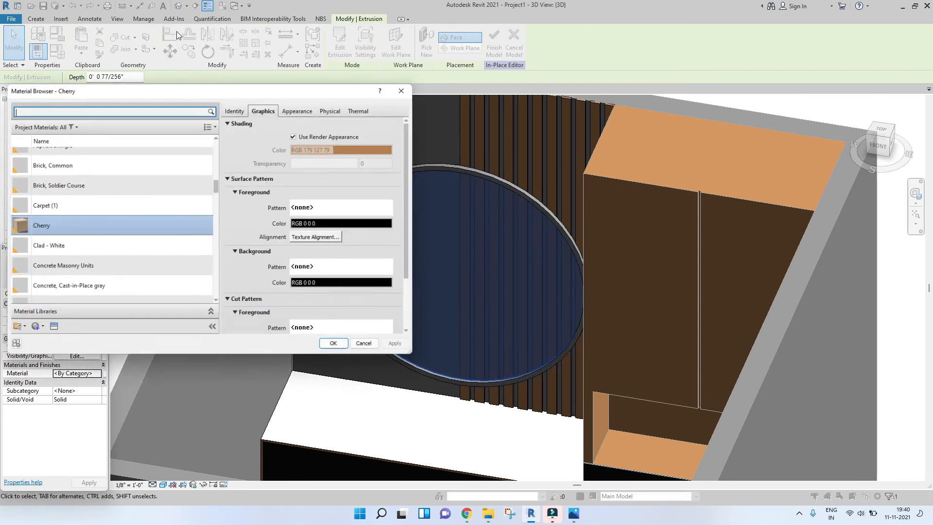
{"action": "type", "text": "MIRR"}
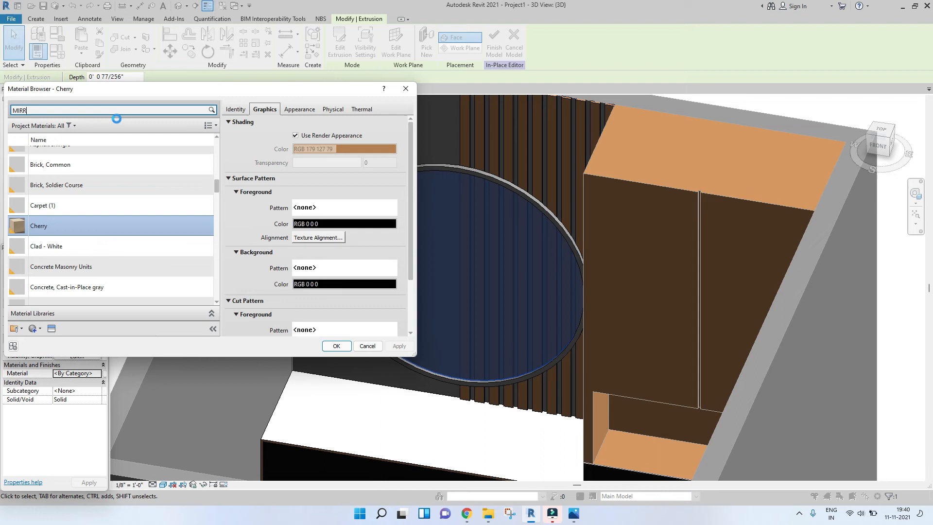
Create a new project material and rename it MIRROR.
{"action": "left_click", "coordinate": [38, 330]}
{"action": "left_click", "coordinate": [39, 339]}
{"action": "right_click", "coordinate": [55, 226]}
{"action": "left_click", "coordinate": [65, 250]}
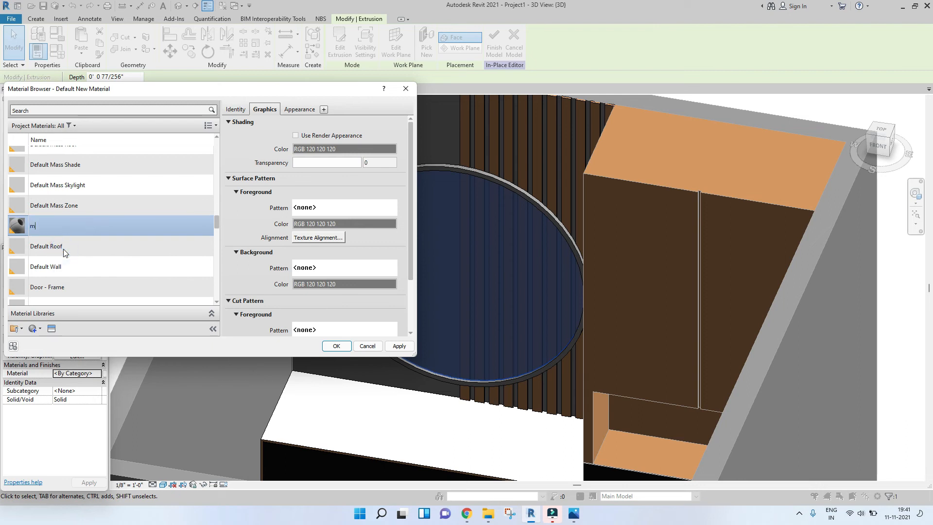
{"action": "type", "text": "MIRROE"}
{"action": "key", "text": "BackSpace"}
{"action": "type", "text": "R"}
{"action": "key", "text": "Return"}
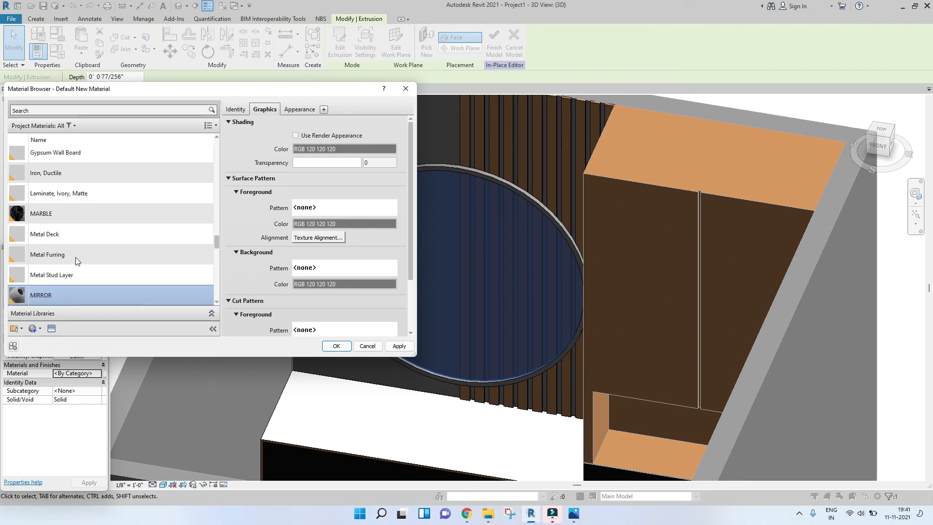
Enable render appearance for the MIRROR material, replace its appearance with No Tint from the Mirror library, and assign it to the glass extrusion.
{"action": "left_click", "coordinate": [296, 136]}
{"action": "left_click", "coordinate": [300, 109]}
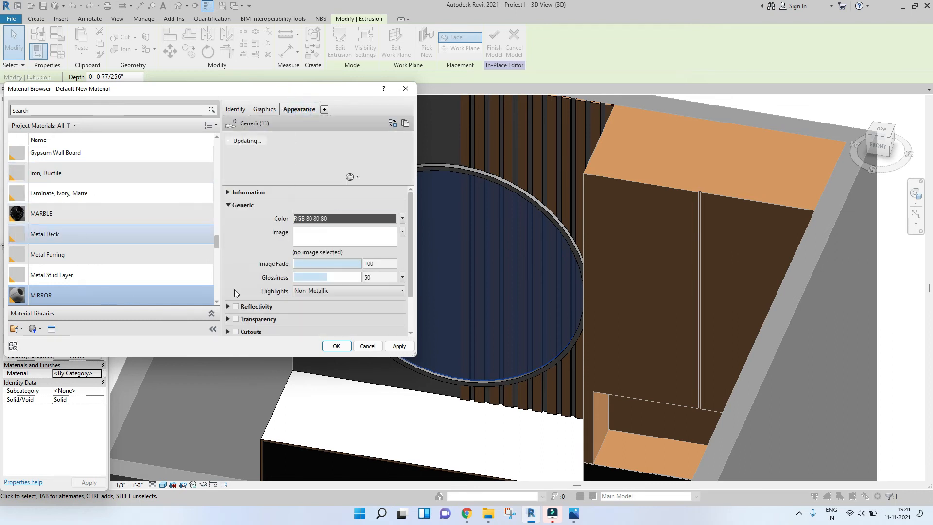
{"action": "left_click", "coordinate": [51, 329]}
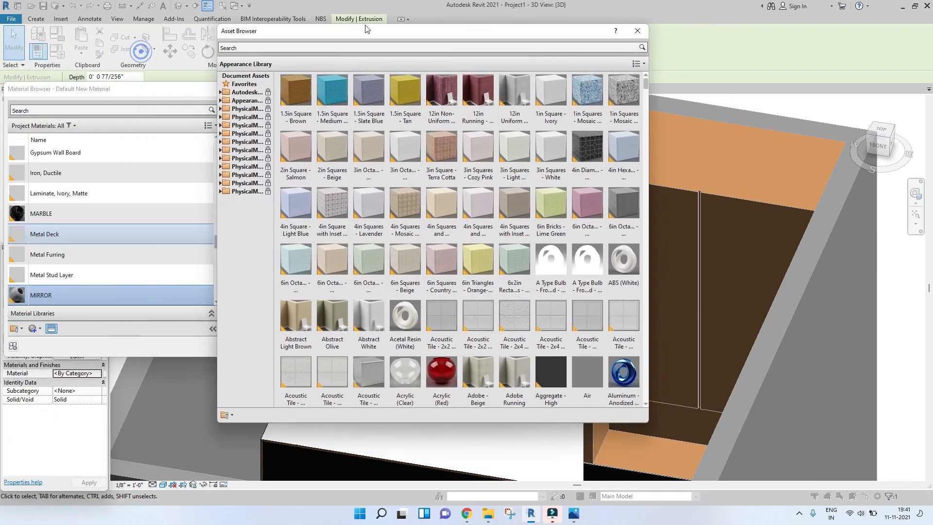
{"action": "left_click_drag", "start_coordinate": [365, 28], "coordinate": [390, 22]}
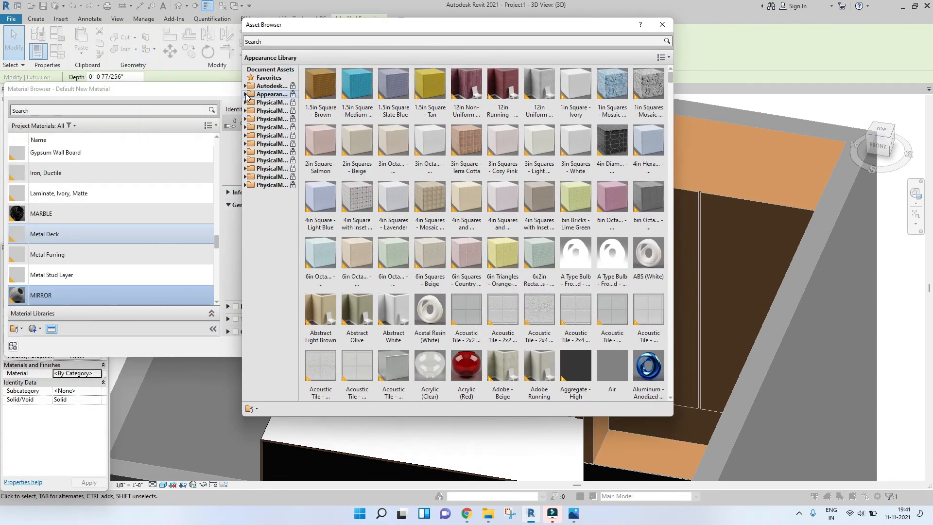
{"action": "left_click", "coordinate": [246, 95]}
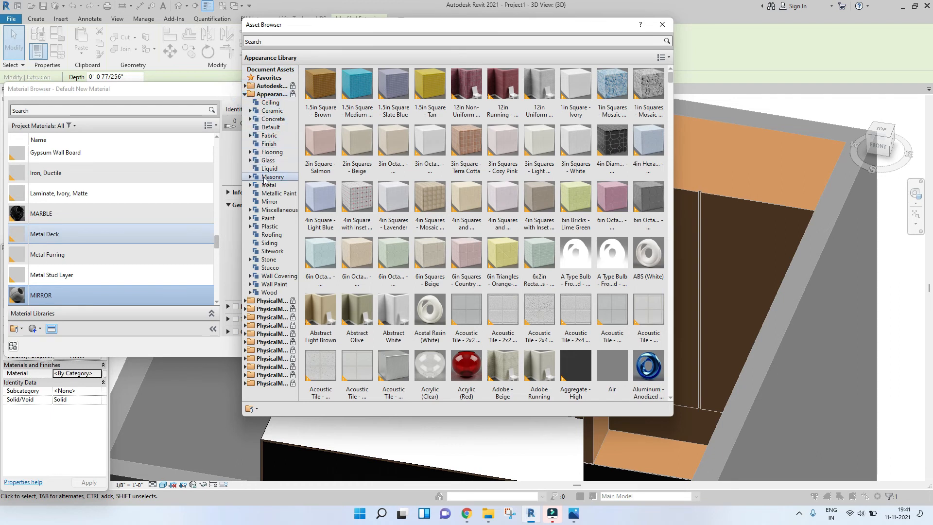
{"action": "left_click", "coordinate": [269, 201]}
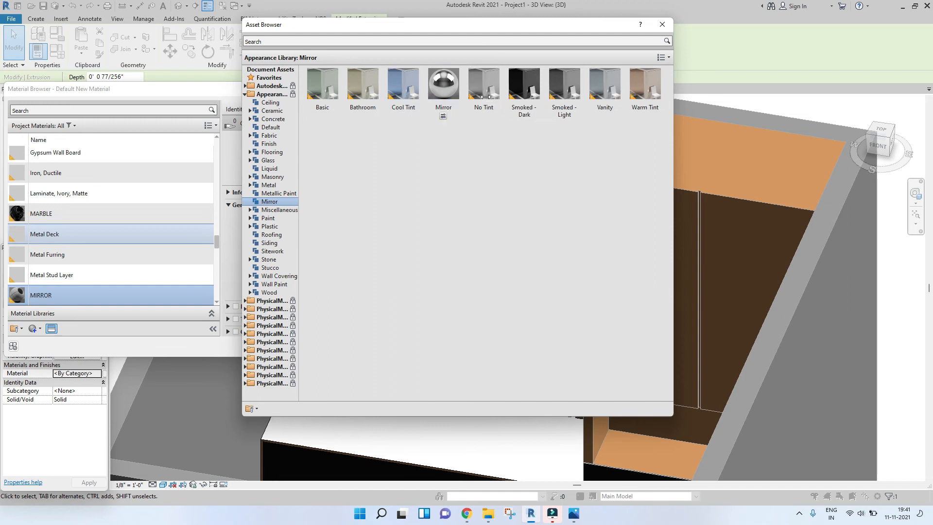
{"action": "left_click", "coordinate": [483, 116]}
{"action": "left_click", "coordinate": [662, 24]}
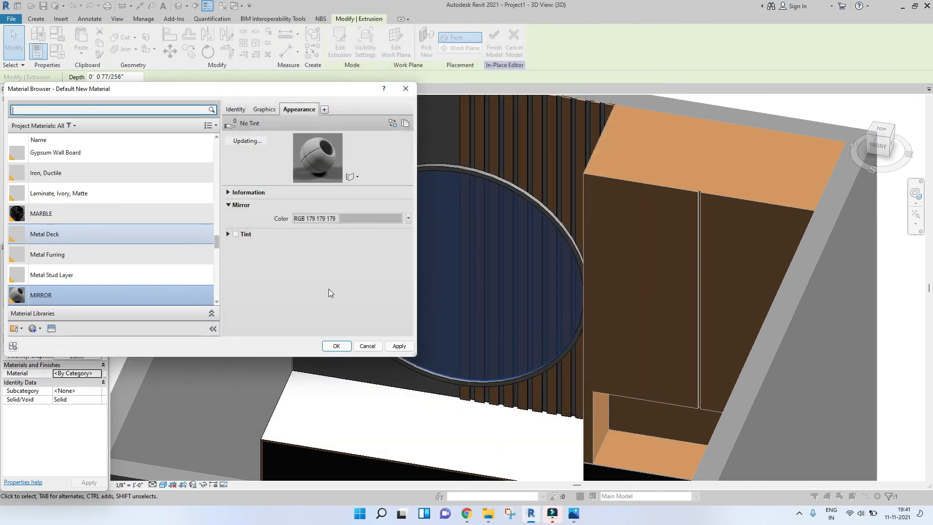
{"action": "left_click", "coordinate": [336, 345]}
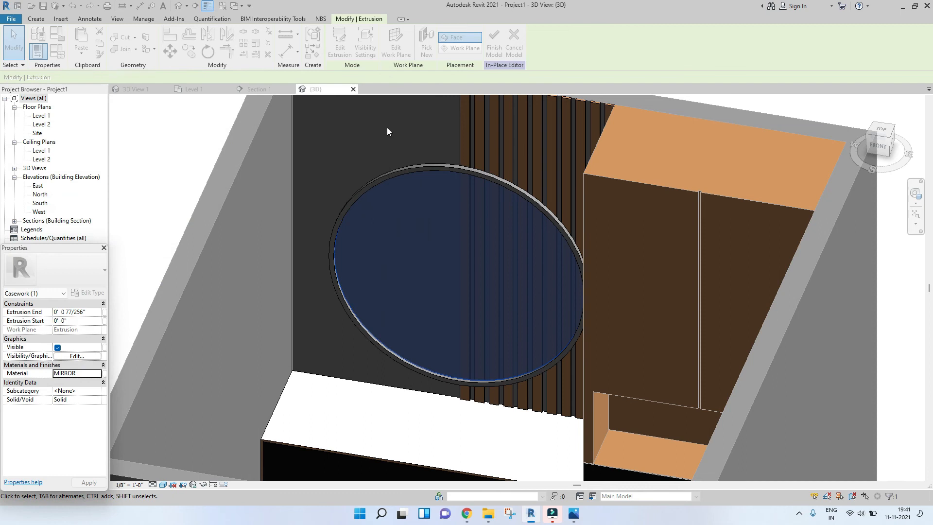
Select the round mirror's ring frame, open its material assignment, search for "METAL" and choose Stainless Steel.
{"action": "left_click", "coordinate": [387, 127]}
{"action": "scroll", "coordinate": [443, 273], "scroll_direction": "down", "scroll_amount": 3}
{"action": "middle_click_drag", "start_coordinate": [467, 274], "coordinate": [444, 278]}
{"action": "scroll", "coordinate": [426, 223], "scroll_direction": "up", "scroll_amount": 3}
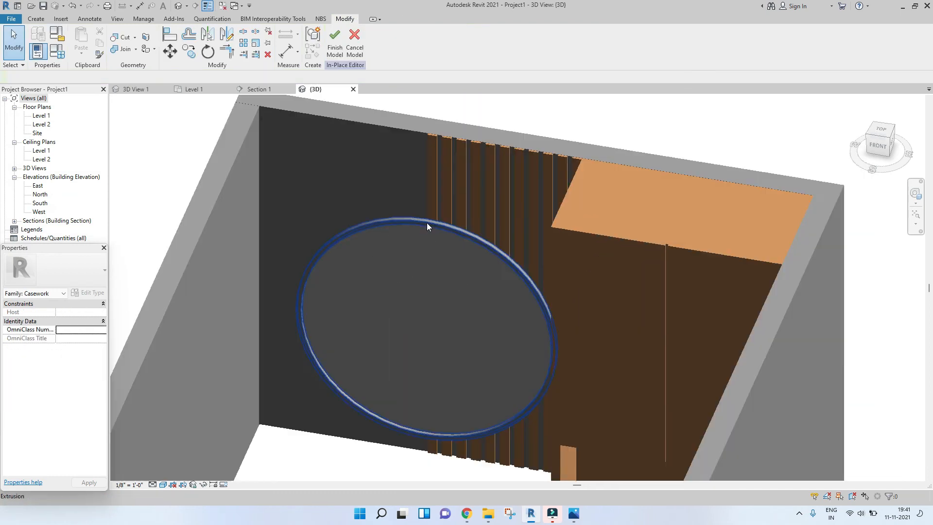
{"action": "left_click", "coordinate": [427, 223]}
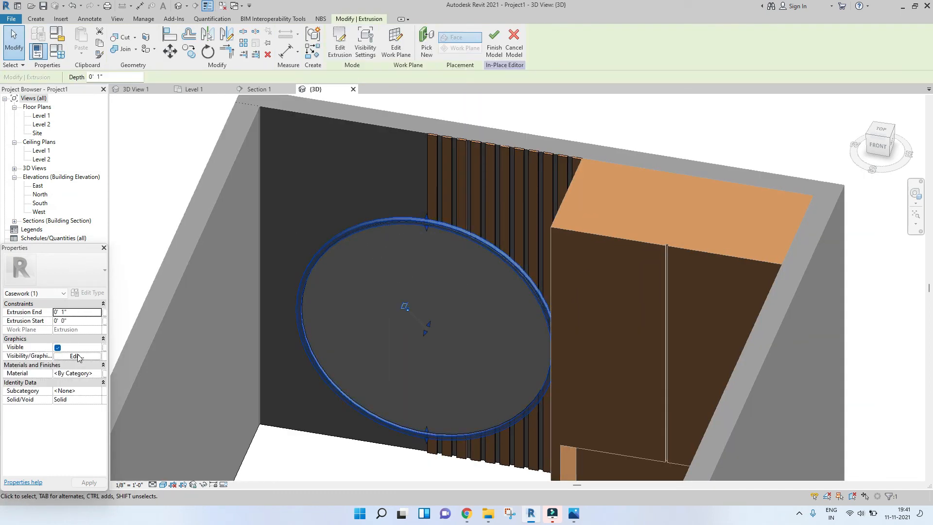
{"action": "left_click", "coordinate": [78, 374]}
{"action": "left_click", "coordinate": [99, 373]}
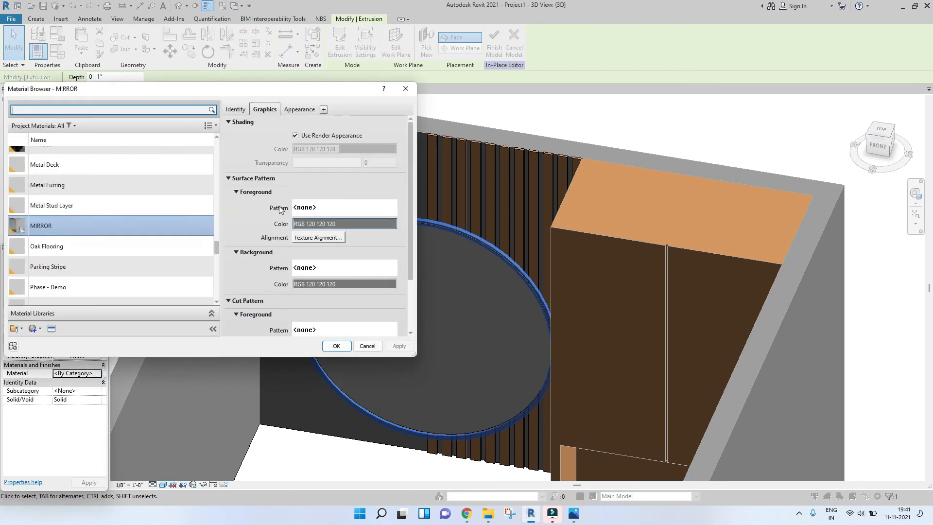
{"action": "left_click", "coordinate": [98, 108]}
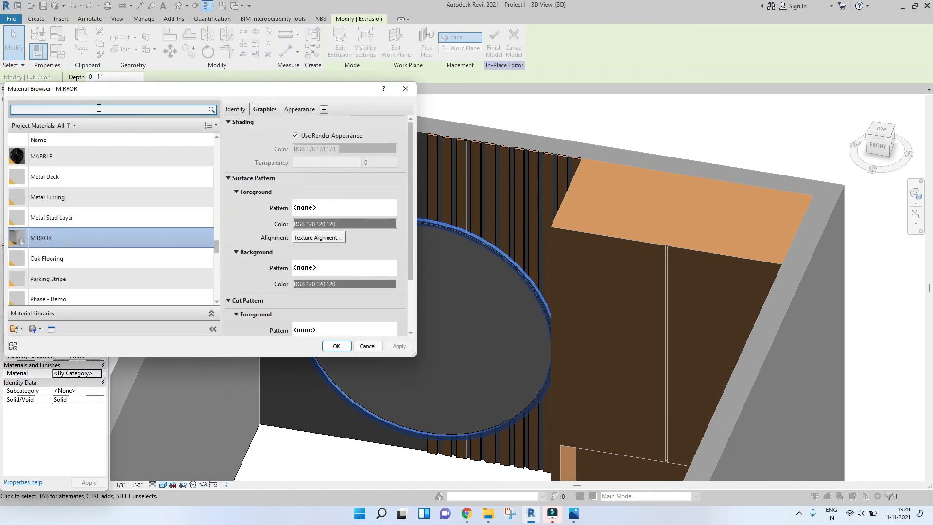
{"action": "type", "text": "METAL"}
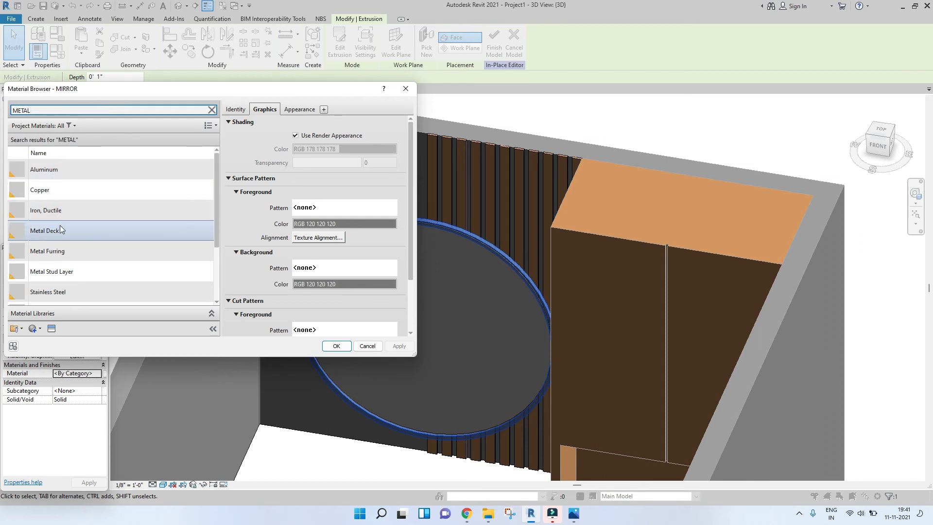
{"action": "scroll", "coordinate": [60, 225], "scroll_direction": "down", "scroll_amount": 1}
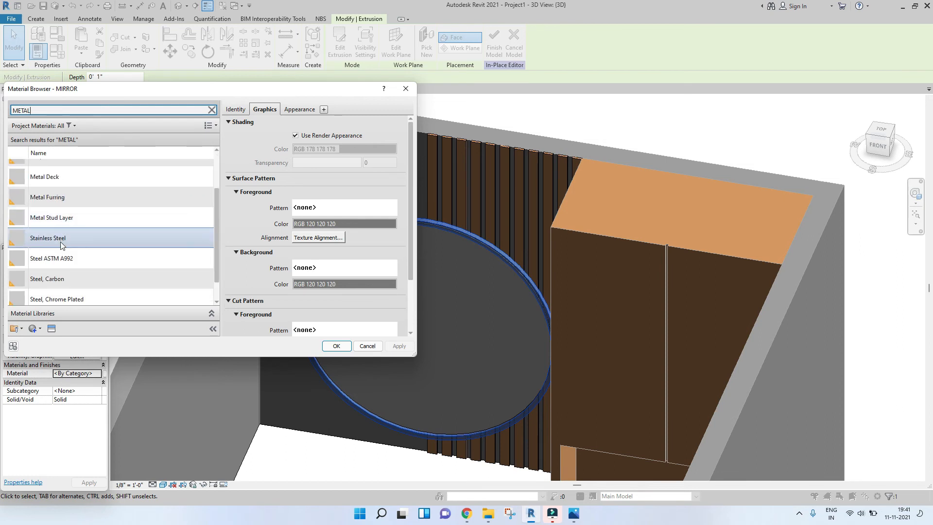
{"action": "left_click", "coordinate": [61, 243]}
Enable render appearance for Stainless Steel and browse the Metal category of the appearance library for a replacement.
{"action": "left_click", "coordinate": [295, 135]}
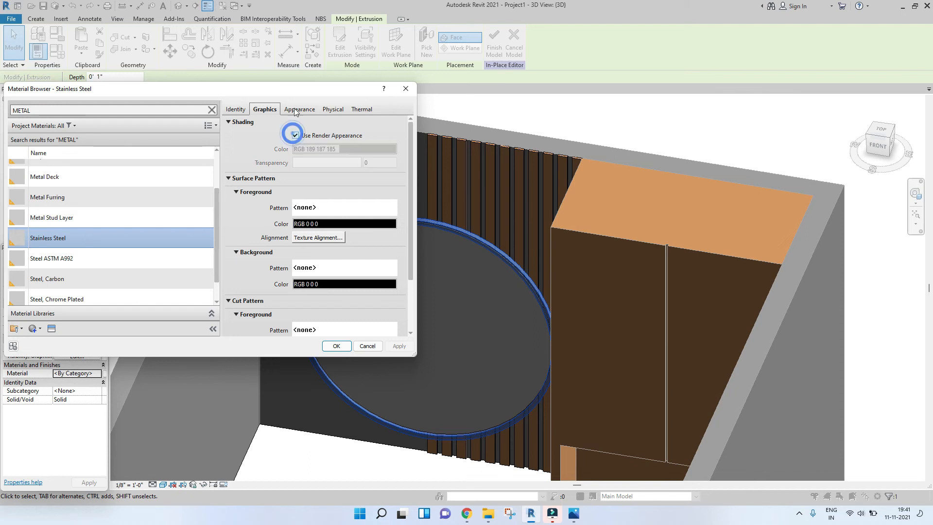
{"action": "left_click", "coordinate": [297, 109]}
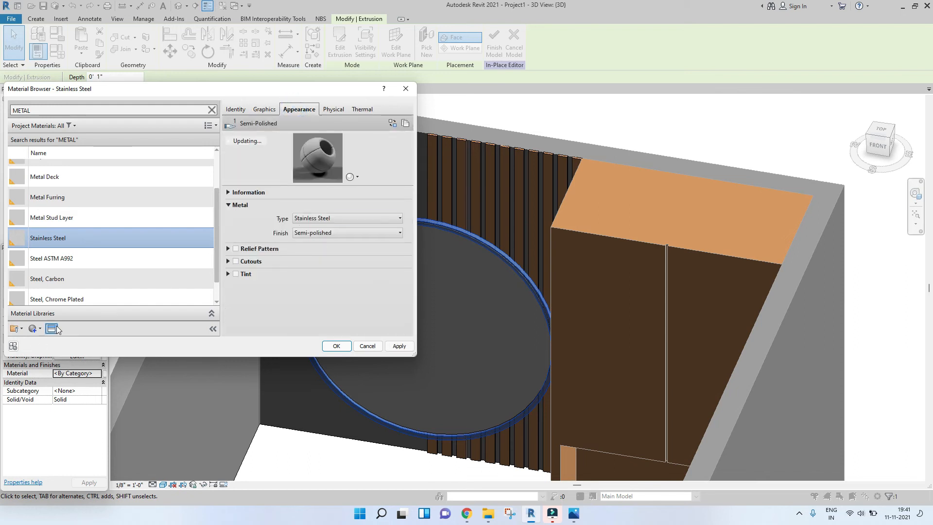
{"action": "left_click", "coordinate": [52, 329]}
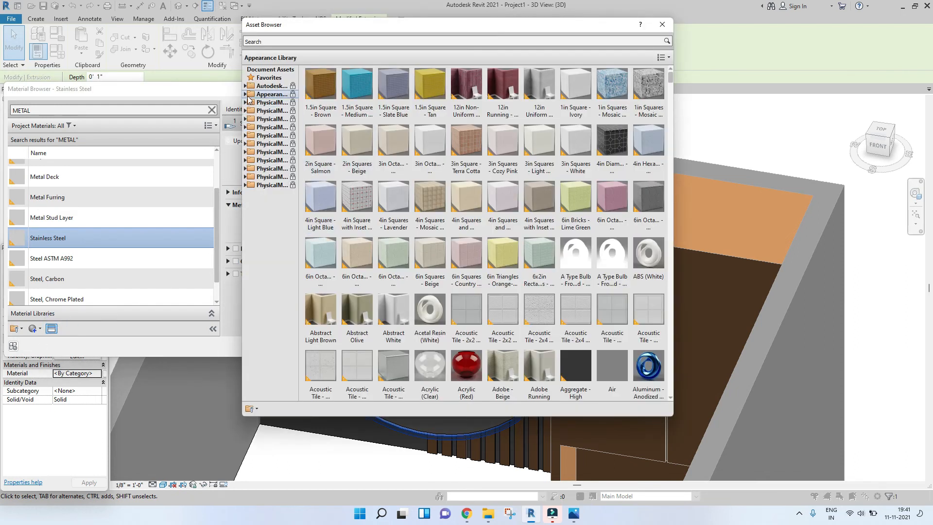
{"action": "left_click", "coordinate": [247, 95]}
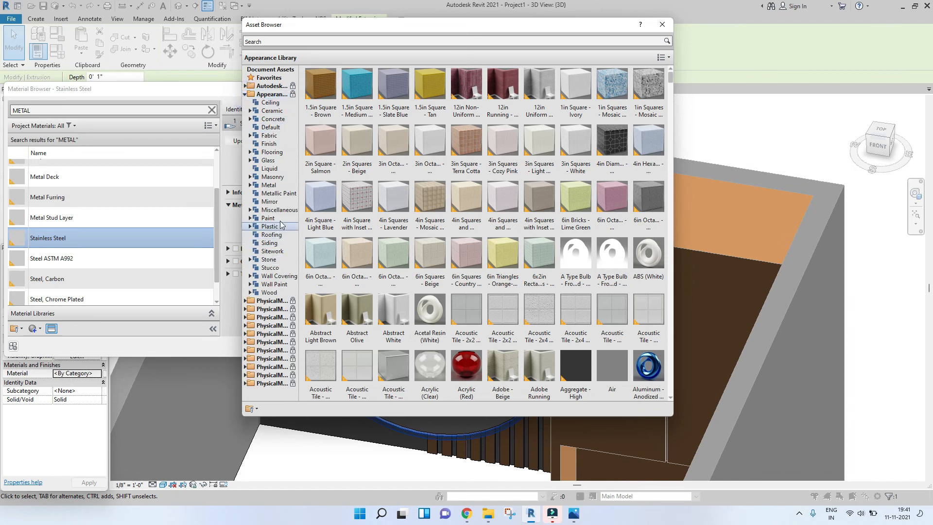
{"action": "left_click", "coordinate": [280, 187]}
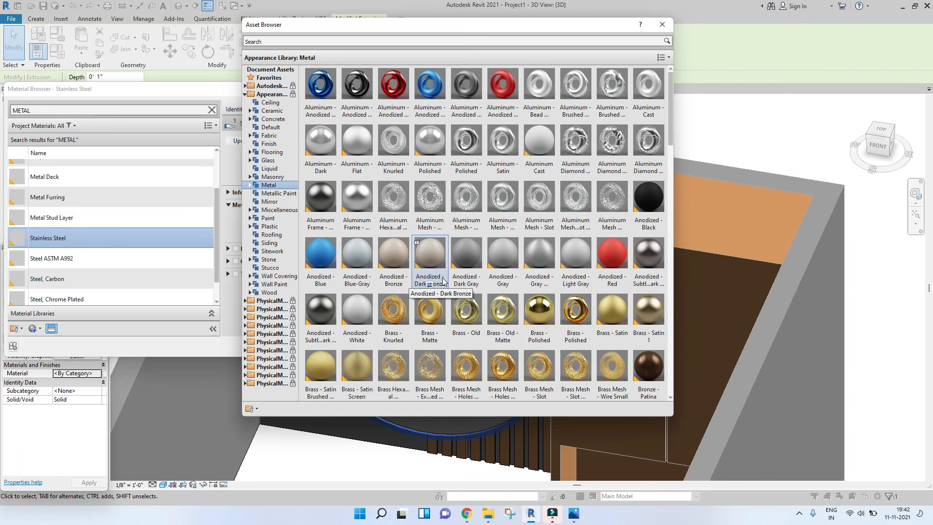
Replace the Stainless Steel appearance with Framing Steel and assign the material to the mirror frame.
{"action": "scroll", "coordinate": [443, 280], "scroll_direction": "down", "scroll_amount": 3}
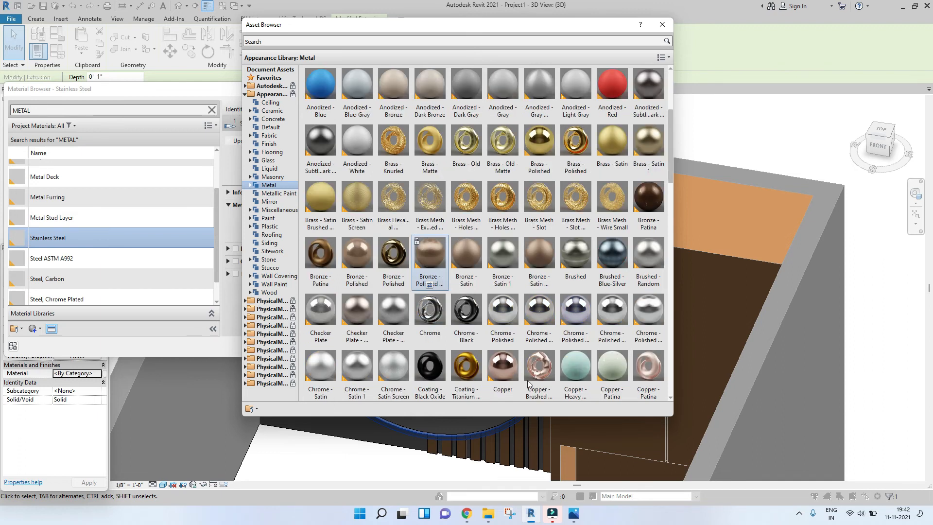
{"action": "scroll", "coordinate": [529, 383], "scroll_direction": "down", "scroll_amount": 5}
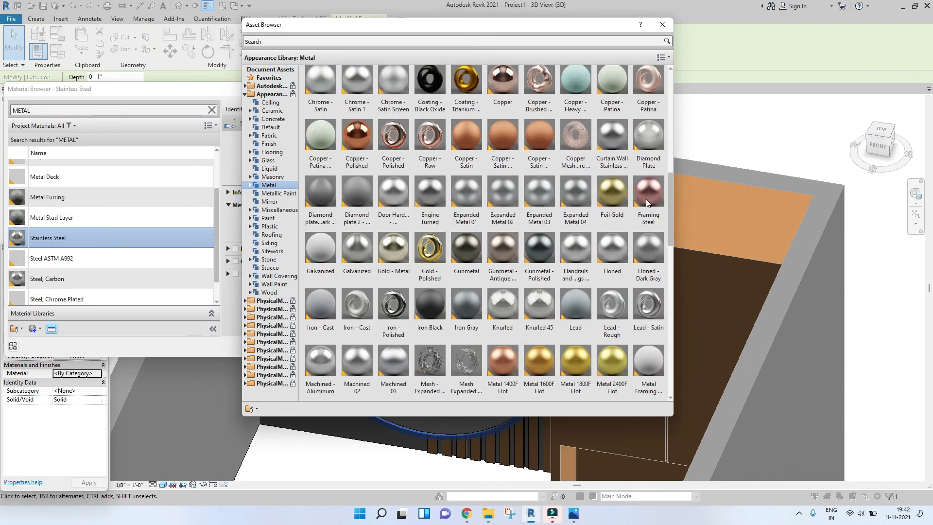
{"action": "left_click", "coordinate": [651, 197]}
{"action": "left_click", "coordinate": [649, 224]}
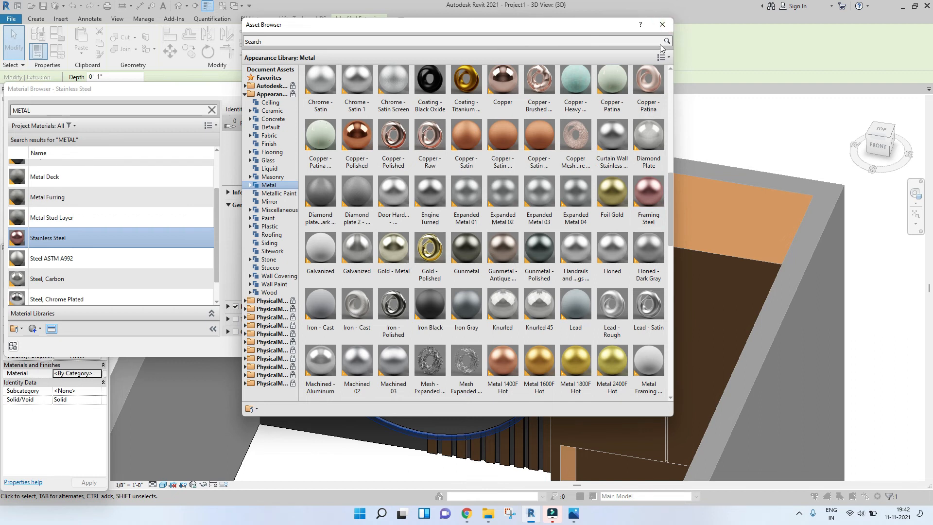
{"action": "left_click", "coordinate": [662, 24]}
{"action": "left_click", "coordinate": [399, 345]}
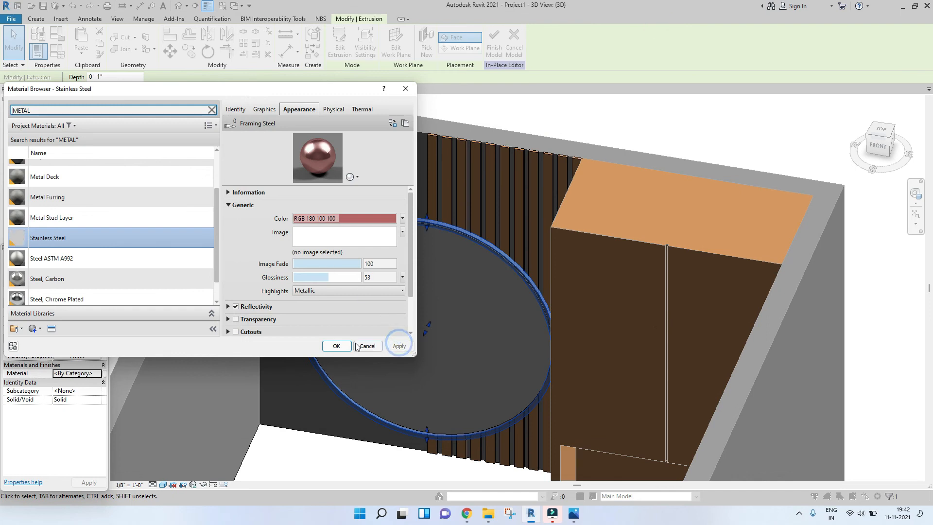
{"action": "left_click", "coordinate": [336, 345]}
{"action": "left_click", "coordinate": [350, 211]}
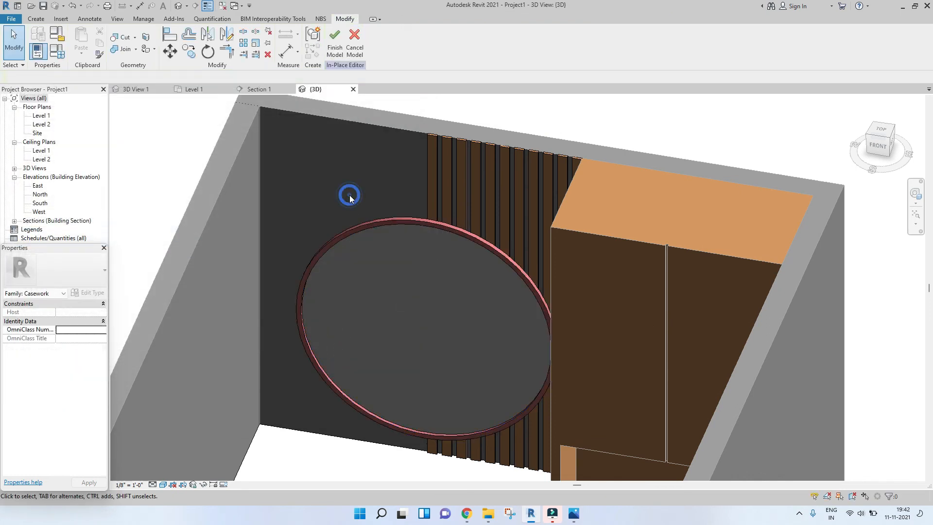
Switch the 3D view to the Realistic visual style and finish the in-place mirror model.
{"action": "scroll", "coordinate": [366, 236], "scroll_direction": "down", "scroll_amount": 5}
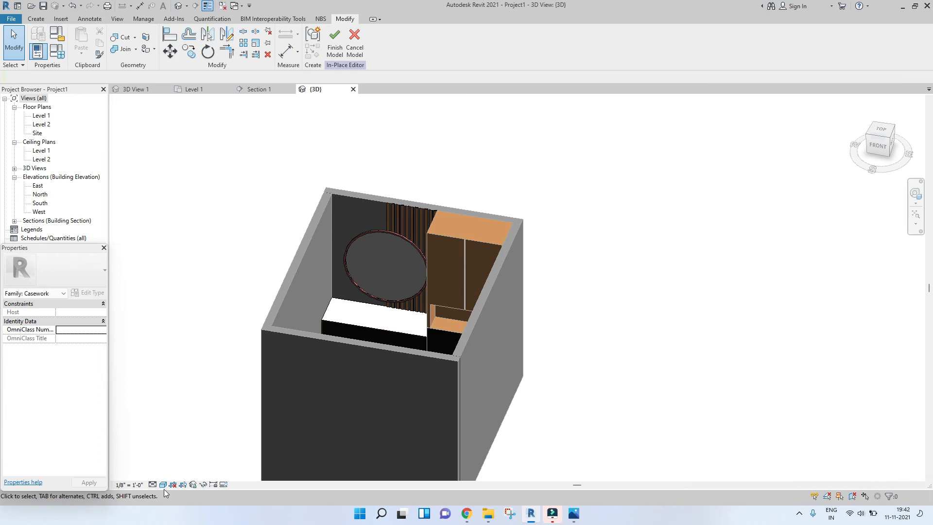
{"action": "left_click", "coordinate": [163, 484]}
{"action": "left_click", "coordinate": [187, 473]}
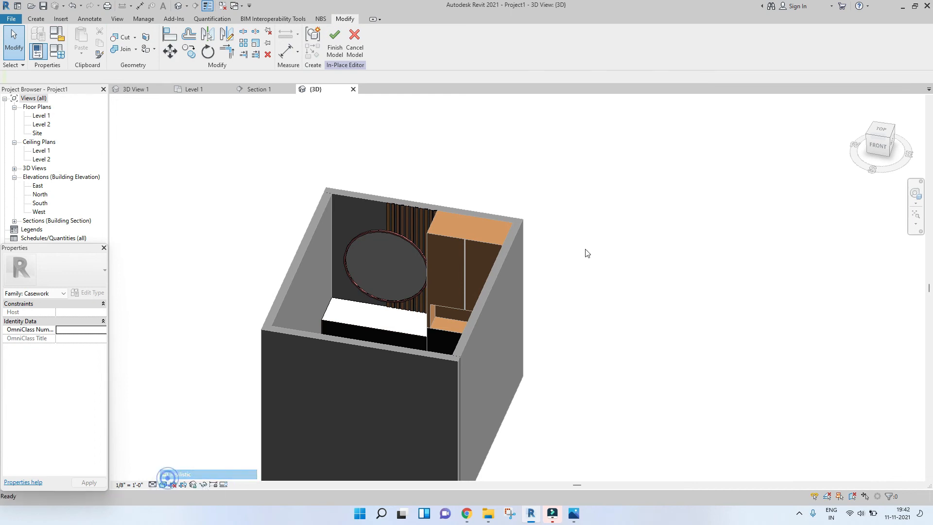
{"action": "middle_click_drag", "start_coordinate": [383, 357], "coordinate": [498, 357], "text": "shift"}
{"action": "scroll", "coordinate": [399, 238], "scroll_direction": "up", "scroll_amount": 5}
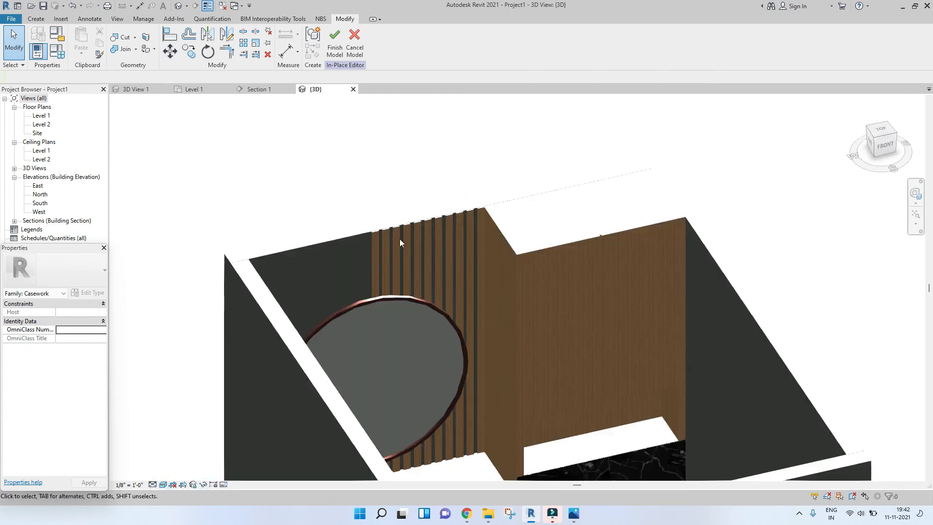
{"action": "scroll", "coordinate": [430, 337], "scroll_direction": "down", "scroll_amount": 6}
{"action": "middle_click_drag", "start_coordinate": [537, 363], "coordinate": [392, 198], "text": "shift"}
{"action": "left_click", "coordinate": [327, 42]}
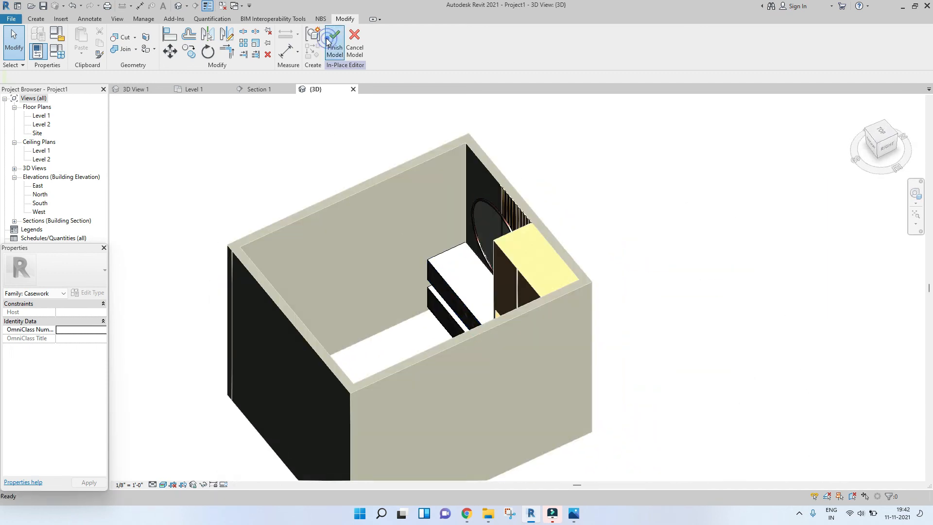
Examine the mirror, vanity boxes, slats and cabinet materials in the realistic 3D view.
{"action": "middle_click_drag", "start_coordinate": [379, 241], "coordinate": [449, 237], "text": "shift"}
{"action": "scroll", "coordinate": [450, 237], "scroll_direction": "up", "scroll_amount": 6}
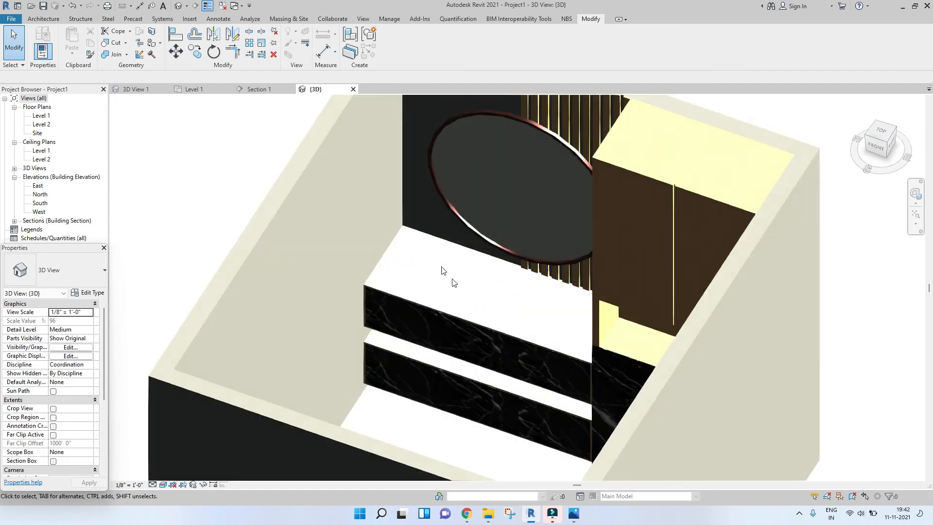
{"action": "scroll", "coordinate": [457, 230], "scroll_direction": "down", "scroll_amount": 3}
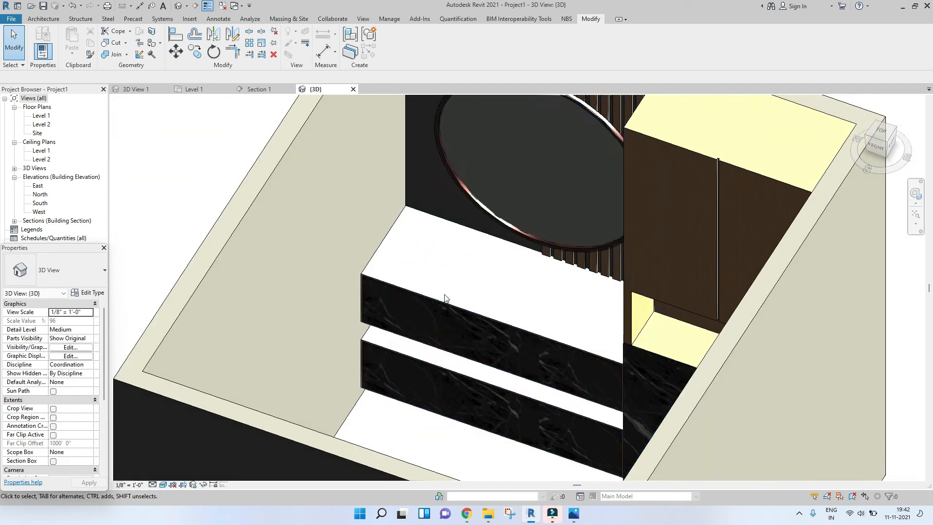
{"action": "scroll", "coordinate": [445, 297], "scroll_direction": "up", "scroll_amount": 3}
{"action": "scroll", "coordinate": [369, 245], "scroll_direction": "down", "scroll_amount": 6}
{"action": "middle_click_drag", "start_coordinate": [371, 257], "coordinate": [558, 322]}
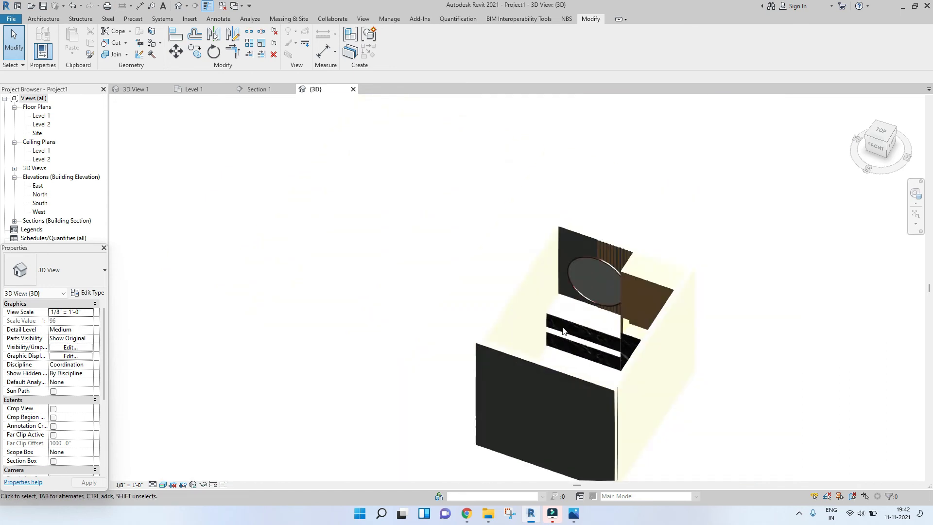
{"action": "left_click", "coordinate": [354, 254]}
Draw a short Generic - 6" wall about 2' 7 5/16" long in the empty area outside the room.
{"action": "left_click", "coordinate": [43, 19]}
{"action": "left_click", "coordinate": [42, 38]}
{"action": "left_click", "coordinate": [68, 270]}
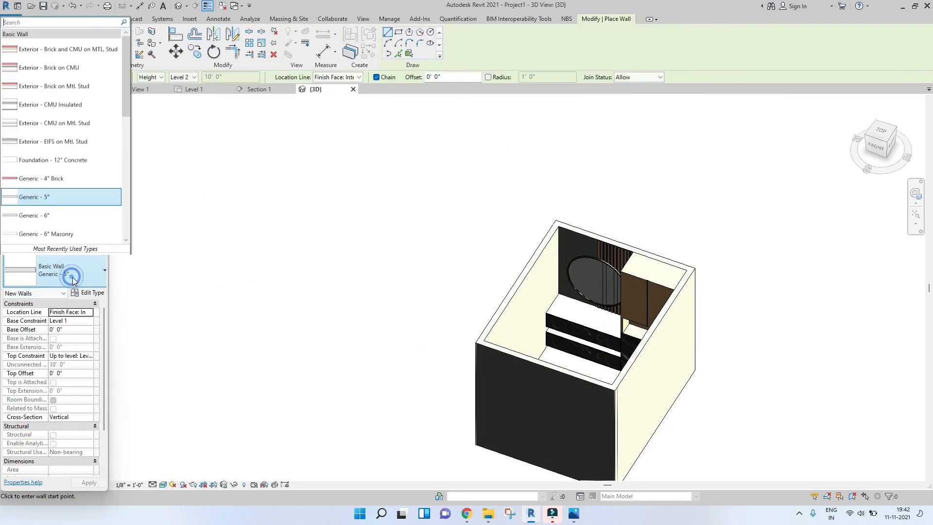
{"action": "left_click", "coordinate": [42, 193]}
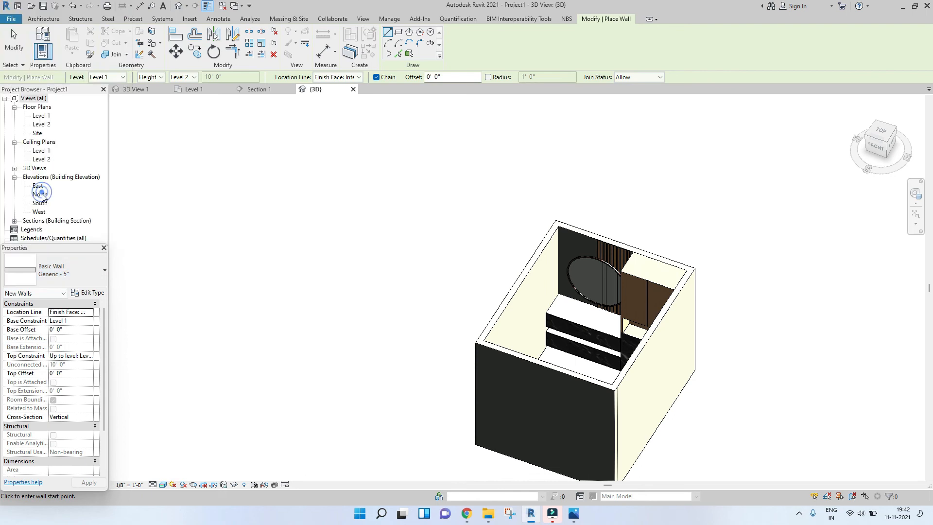
{"action": "left_click", "coordinate": [44, 272]}
{"action": "left_click", "coordinate": [42, 209]}
{"action": "left_click", "coordinate": [338, 272]}
{"action": "left_click", "coordinate": [376, 265]}
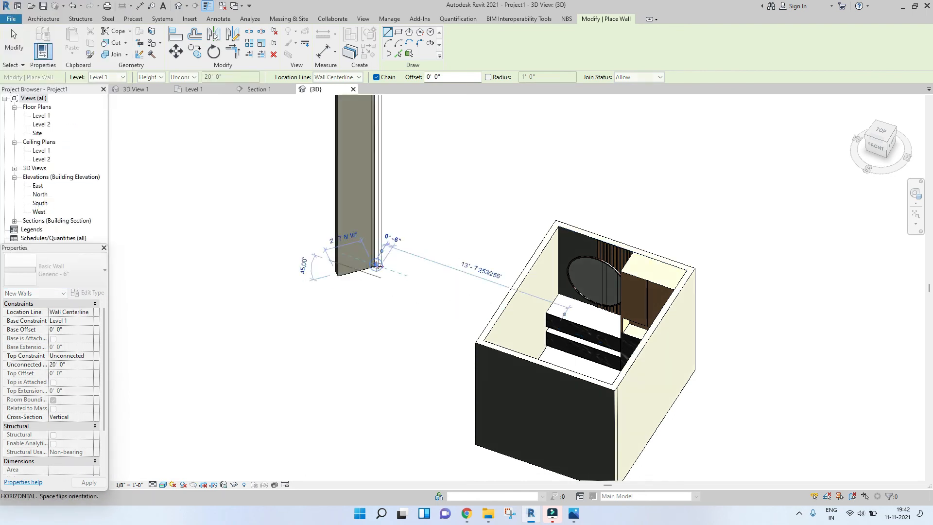
{"action": "key", "text": "Escape"}
{"action": "key", "text": "Escape"}
Select the new 6" wall and choose the Clad - White material for its structure layer, searching for CLAD.
{"action": "left_click", "coordinate": [371, 223]}
{"action": "left_click", "coordinate": [372, 224]}
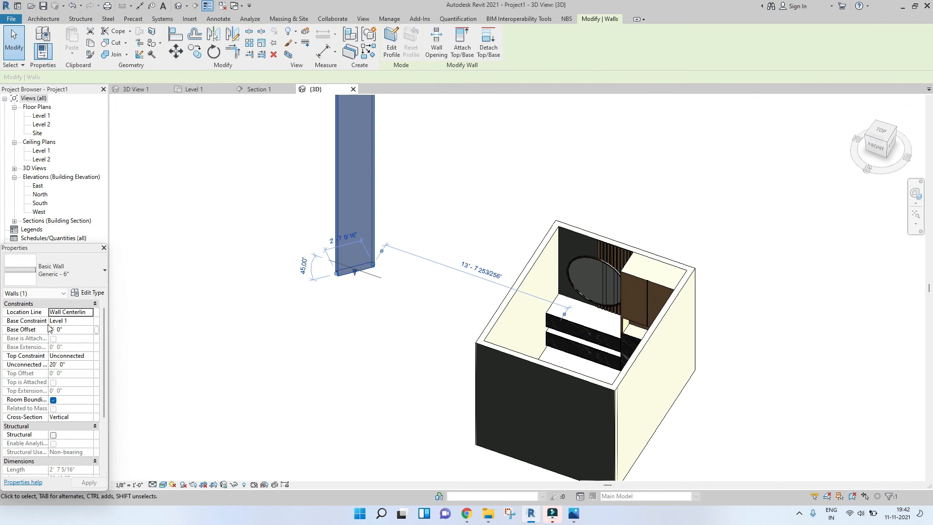
{"action": "left_click", "coordinate": [83, 293]}
{"action": "left_click", "coordinate": [254, 207]}
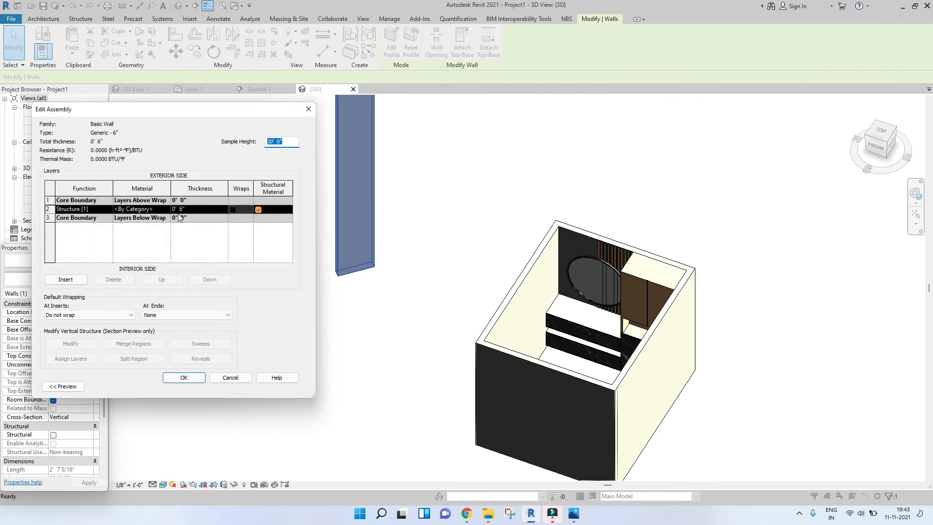
{"action": "left_click", "coordinate": [167, 209]}
{"action": "left_click", "coordinate": [167, 209]}
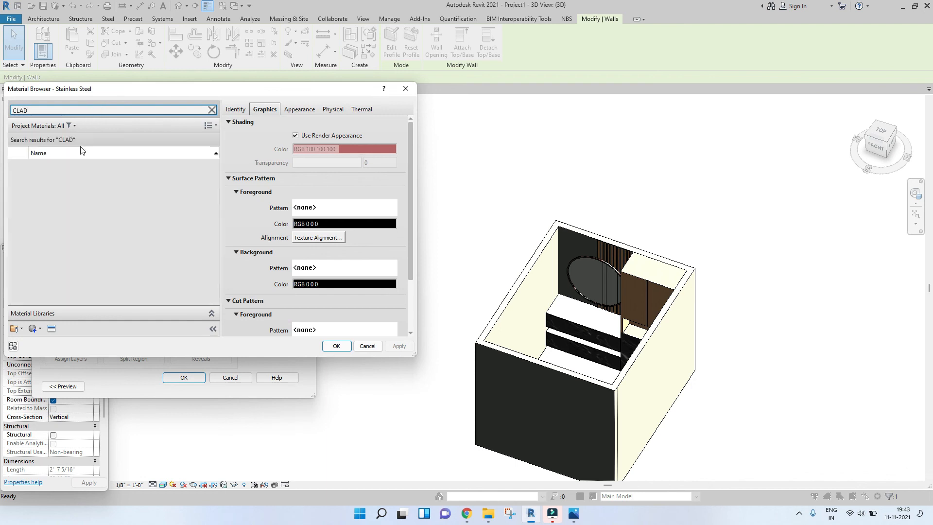
{"action": "left_click", "coordinate": [75, 170]}
{"action": "left_click", "coordinate": [298, 110]}
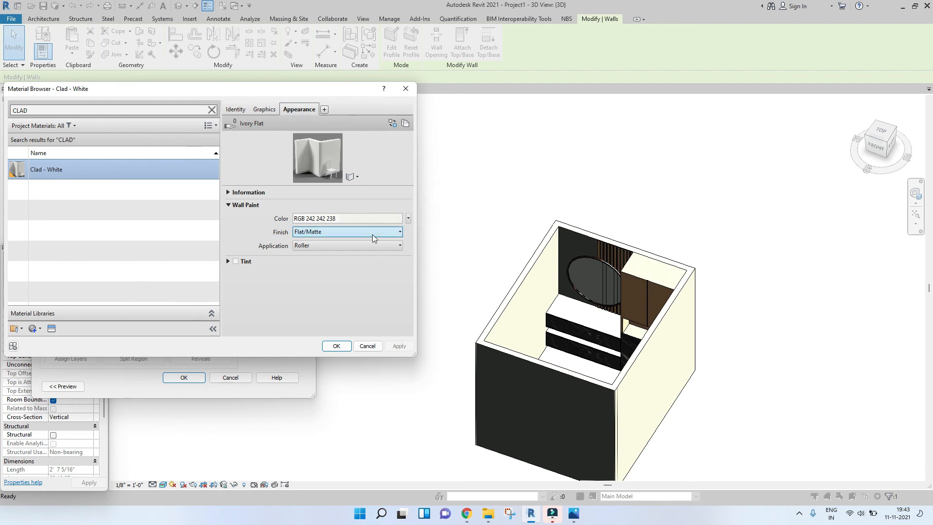
Replace Clad - White's appearance with the veined Coarse Polished - White marble from the appearance library, searching for MARBLE.
{"action": "left_click", "coordinate": [52, 329]}
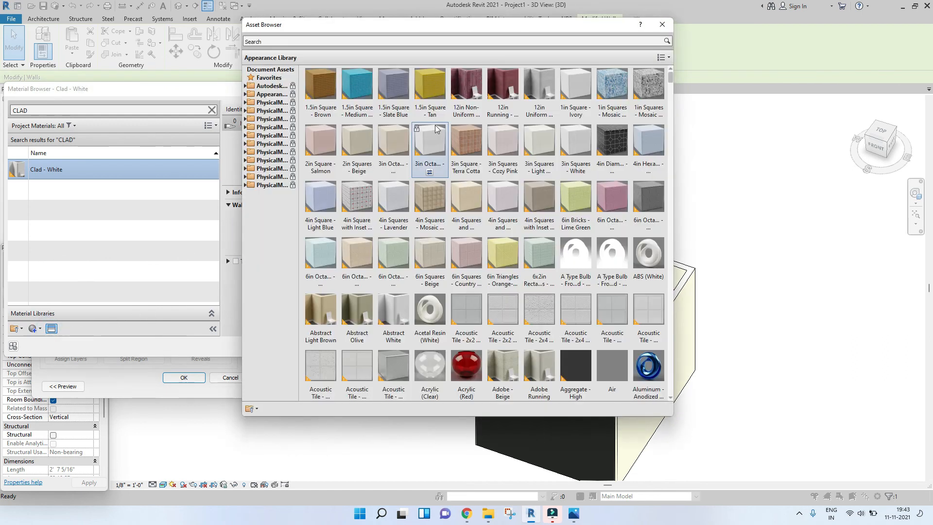
{"action": "left_click", "coordinate": [245, 95]}
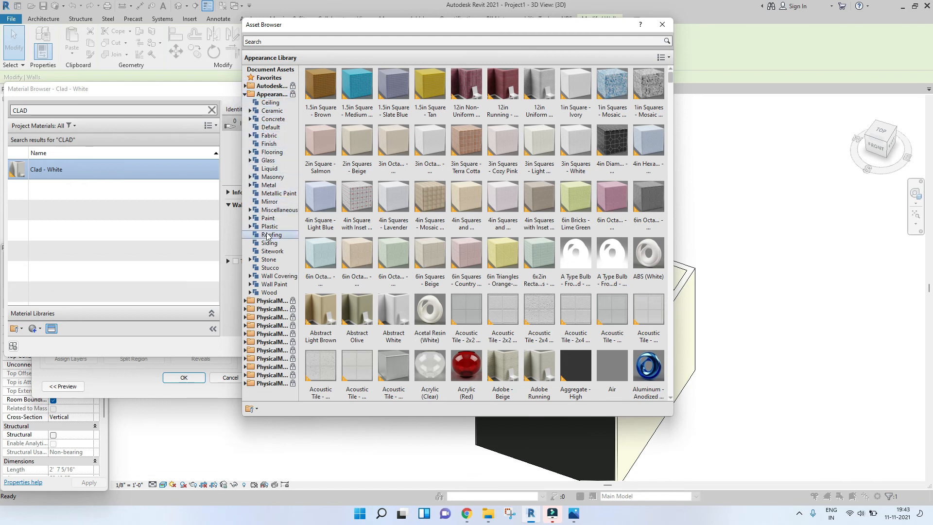
{"action": "left_click", "coordinate": [269, 259]}
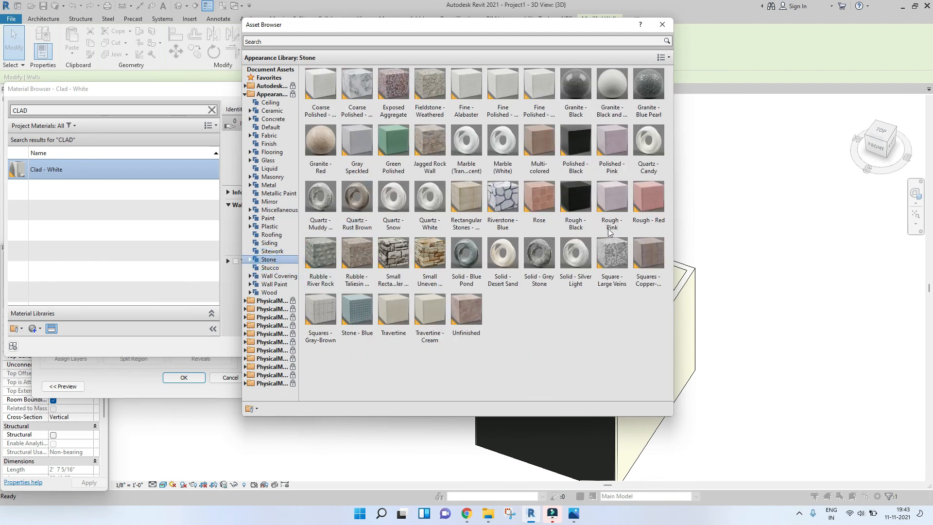
{"action": "left_click", "coordinate": [611, 150]}
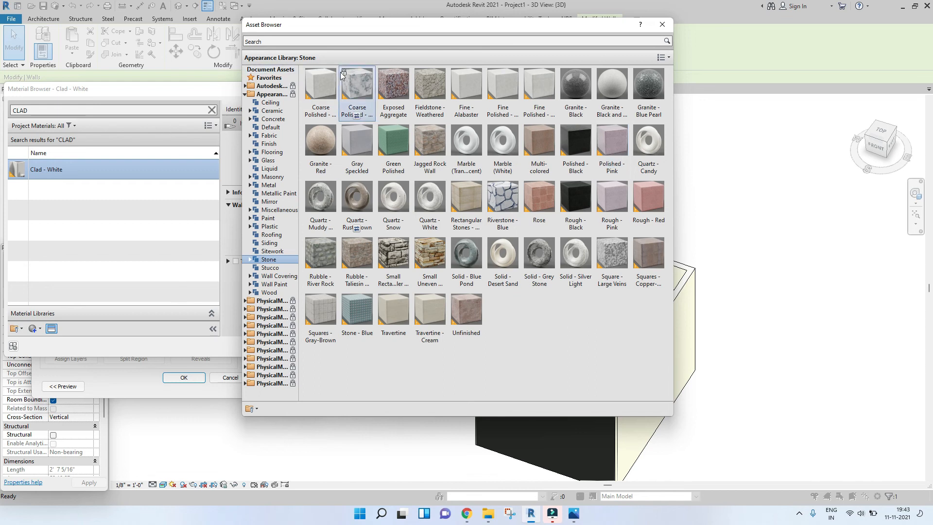
{"action": "left_click", "coordinate": [332, 43]}
{"action": "type", "text": "MARB"}
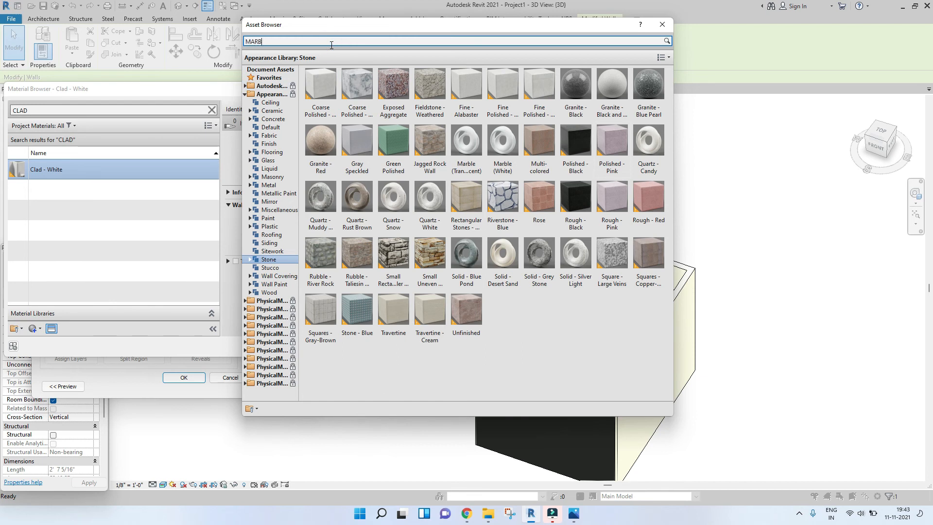
{"action": "type", "text": "LE"}
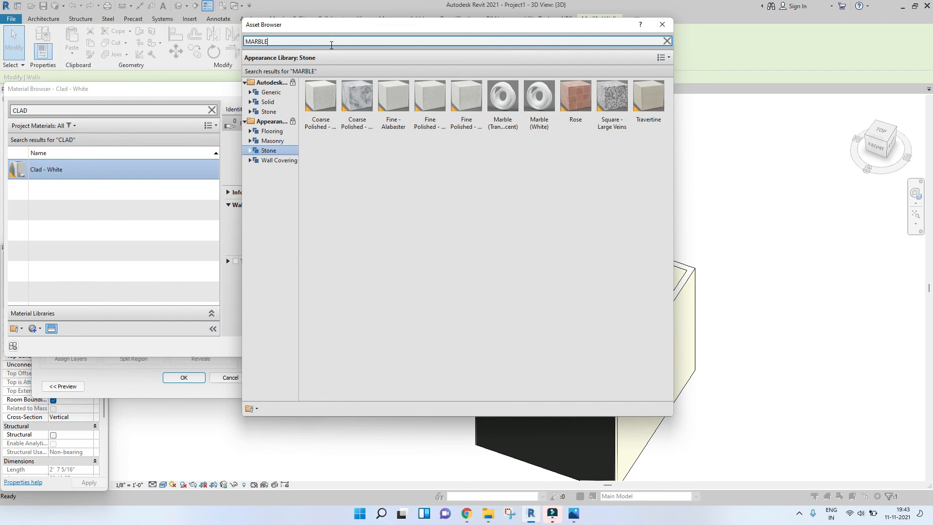
{"action": "double_click", "coordinate": [357, 130]}
{"action": "left_click", "coordinate": [661, 25]}
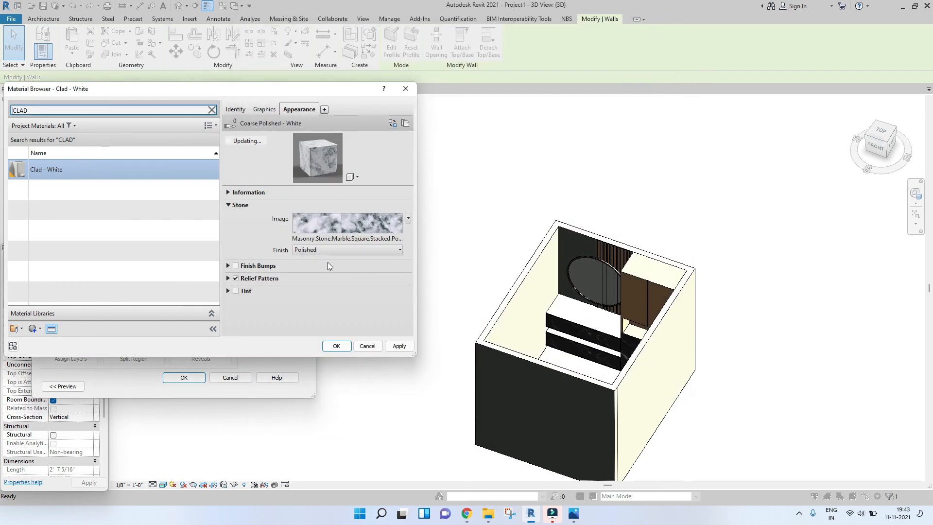
Set the stone image to marble_white_color.jpg and apply Clad - White to the wall type's structure.
{"action": "left_click", "coordinate": [348, 225]}
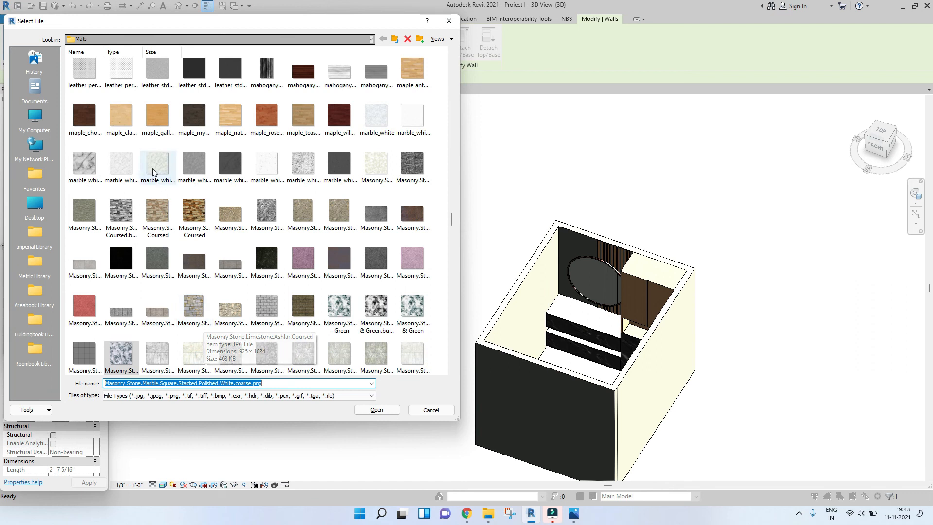
{"action": "left_click", "coordinate": [127, 173]}
{"action": "double_click", "coordinate": [84, 164]}
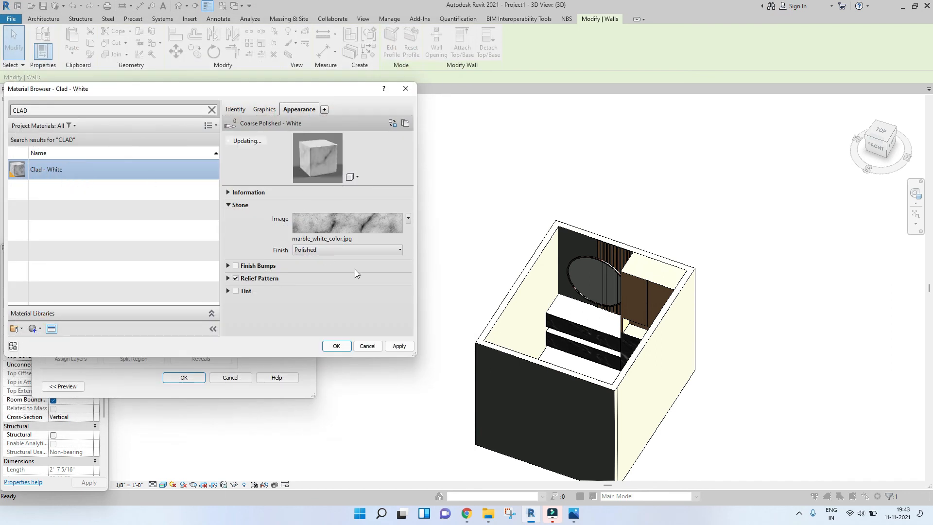
{"action": "left_click", "coordinate": [399, 345]}
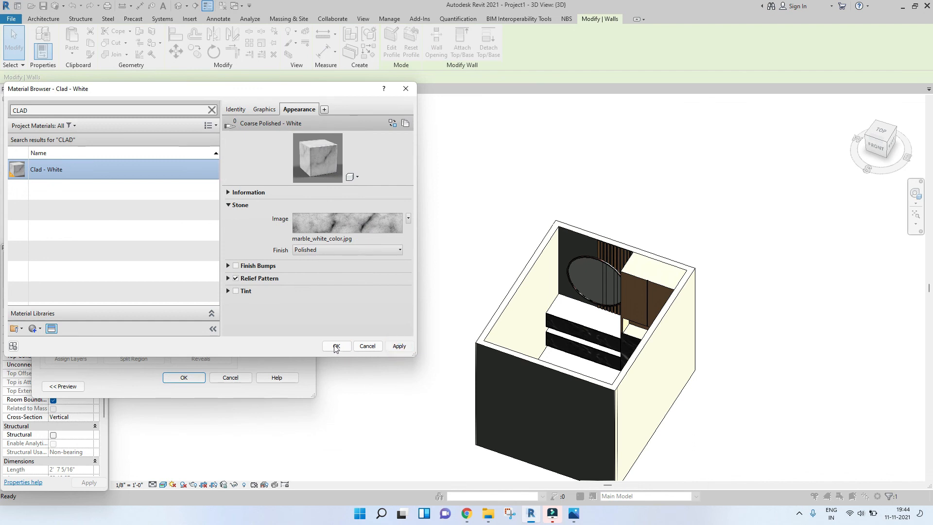
{"action": "left_click", "coordinate": [337, 345]}
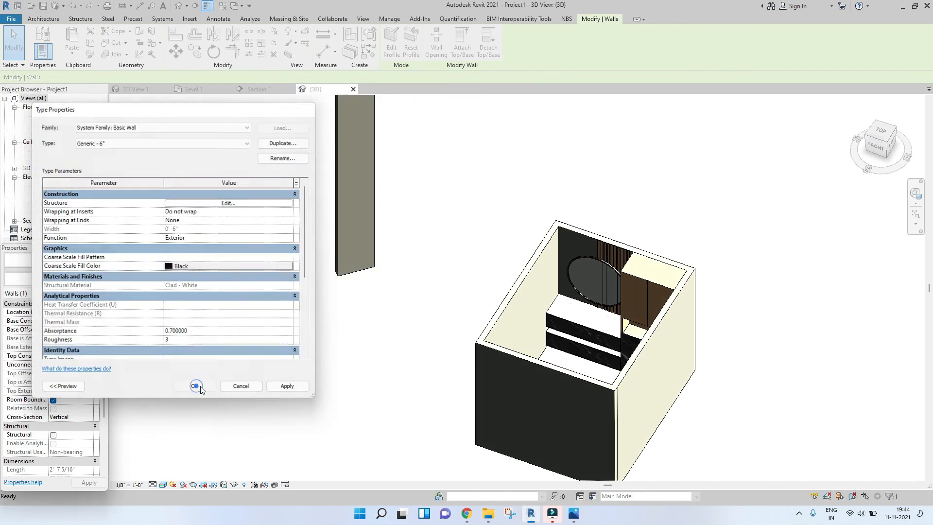
{"action": "left_click", "coordinate": [308, 354]}
Compare the marble on the vanity and the sample wall, and delete the sample wall outside the room.
{"action": "scroll", "coordinate": [569, 318], "scroll_direction": "up", "scroll_amount": 3}
{"action": "middle_click_drag", "start_coordinate": [570, 318], "coordinate": [582, 181]}
{"action": "scroll", "coordinate": [531, 322], "scroll_direction": "up", "scroll_amount": 2}
{"action": "left_click", "coordinate": [585, 177]}
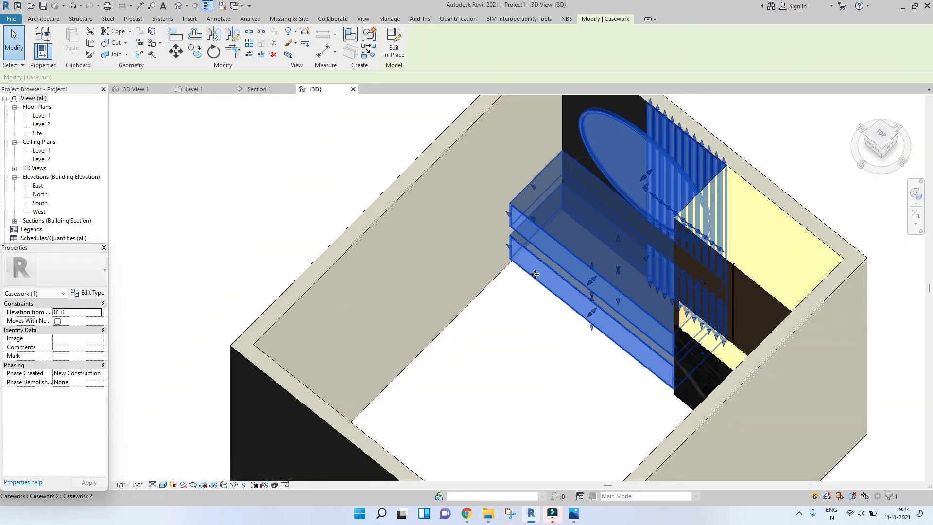
{"action": "scroll", "coordinate": [535, 274], "scroll_direction": "down", "scroll_amount": 5}
{"action": "left_click", "coordinate": [251, 215]}
{"action": "middle_click_drag", "start_coordinate": [398, 125], "coordinate": [411, 119], "text": "shift"}
{"action": "scroll", "coordinate": [411, 119], "scroll_direction": "up", "scroll_amount": 5}
{"action": "scroll", "coordinate": [431, 201], "scroll_direction": "down", "scroll_amount": 6}
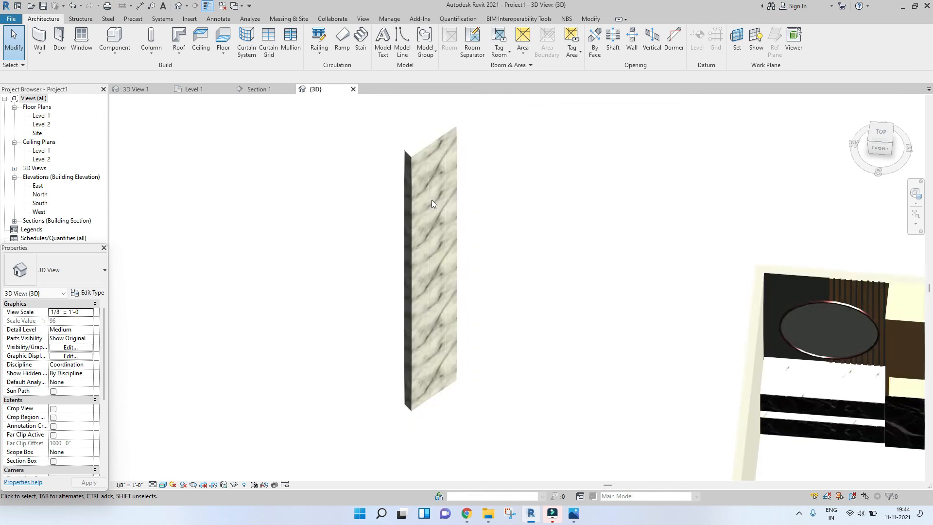
{"action": "left_click", "coordinate": [416, 173]}
{"action": "key", "text": "Delete"}
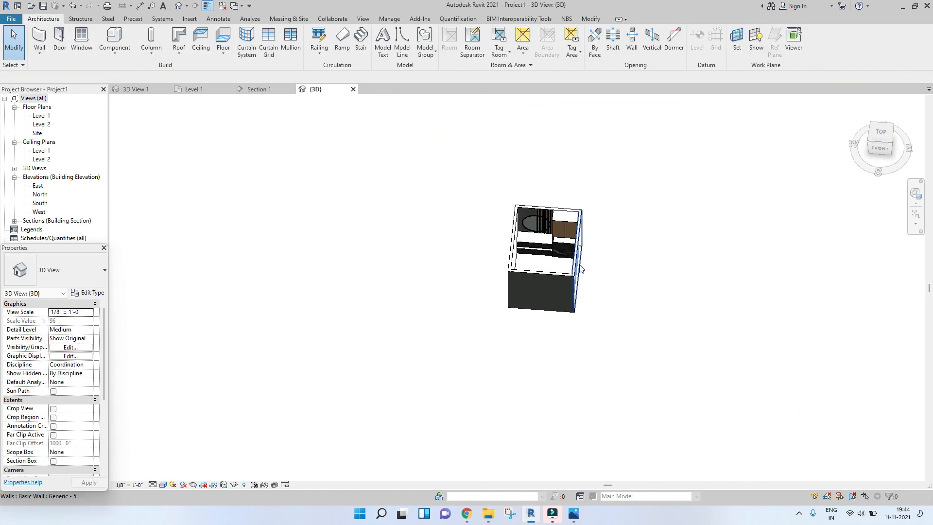
Examine the room's walls, mirror, slats, cabinet and vanity from several angles in 3D.
{"action": "middle_click_drag", "start_coordinate": [523, 271], "coordinate": [556, 211], "text": "shift"}
{"action": "scroll", "coordinate": [555, 209], "scroll_direction": "up", "scroll_amount": 6}
{"action": "middle_click_drag", "start_coordinate": [696, 279], "coordinate": [597, 258], "text": "shift"}
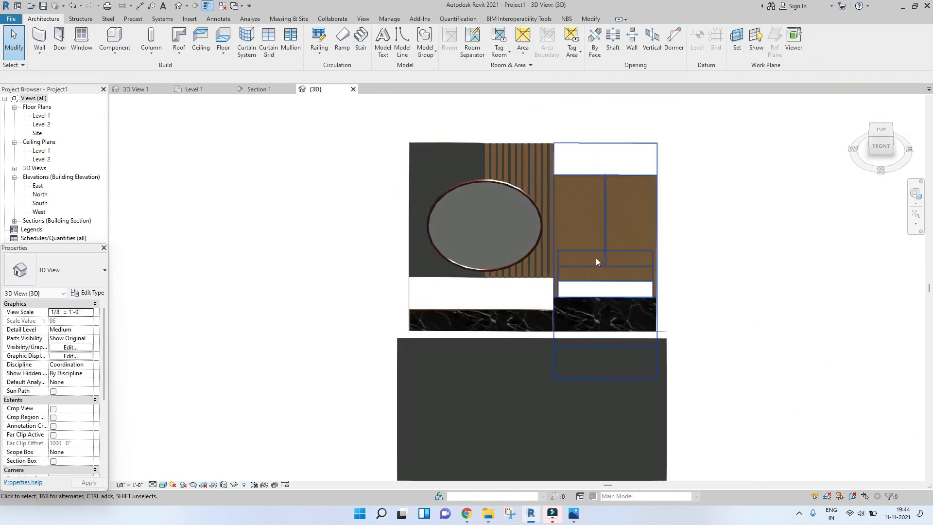
{"action": "scroll", "coordinate": [470, 306], "scroll_direction": "up", "scroll_amount": 3}
{"action": "middle_click_drag", "start_coordinate": [531, 323], "coordinate": [447, 311], "text": "shift"}
{"action": "scroll", "coordinate": [445, 310], "scroll_direction": "down", "scroll_amount": 3}
{"action": "middle_click_drag", "start_coordinate": [368, 311], "coordinate": [426, 221], "text": "shift"}
{"action": "scroll", "coordinate": [426, 220], "scroll_direction": "down", "scroll_amount": 1}
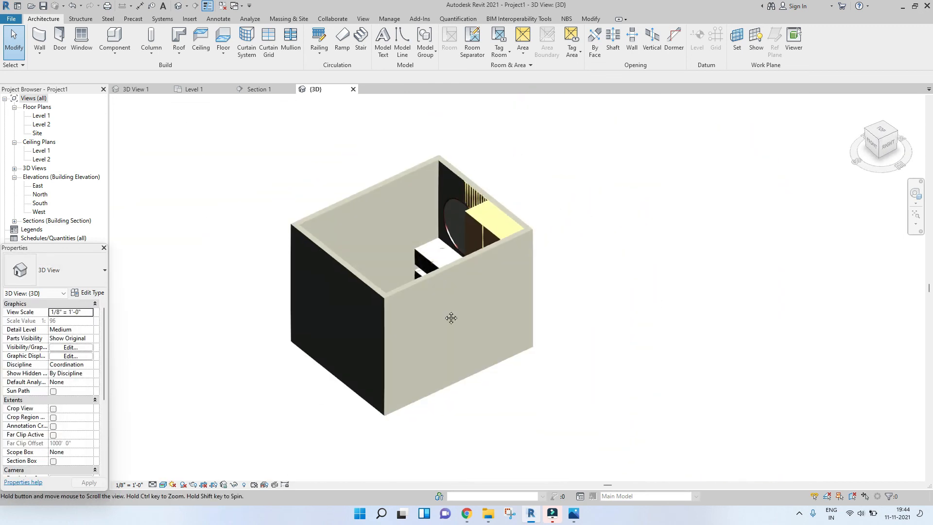
{"action": "scroll", "coordinate": [394, 262], "scroll_direction": "up", "scroll_amount": 1}
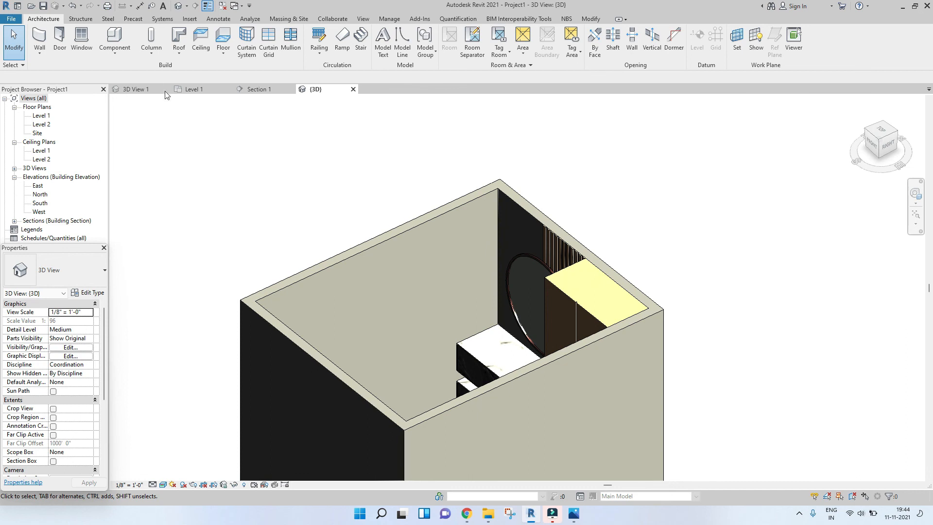
{"action": "scroll", "coordinate": [464, 364], "scroll_direction": "up", "scroll_amount": 3}
{"action": "scroll", "coordinate": [474, 357], "scroll_direction": "down", "scroll_amount": 2}
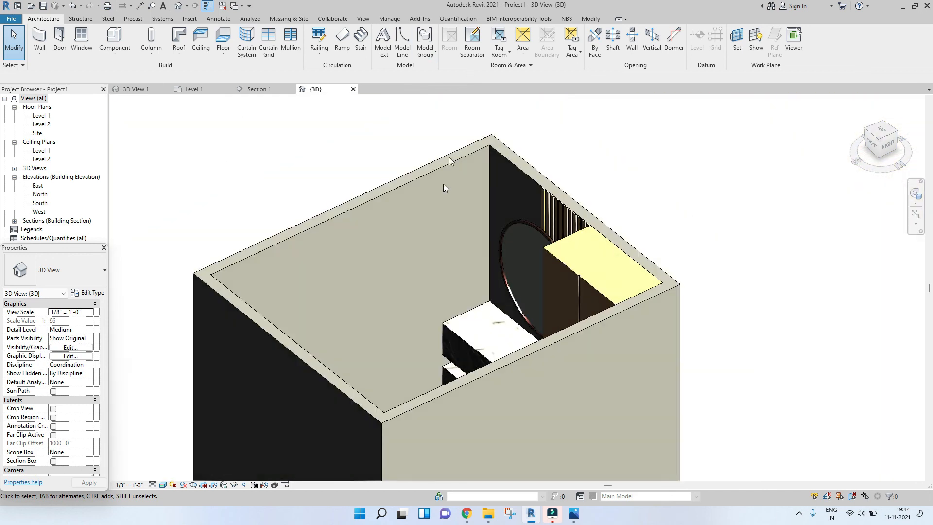
Paint the MARBLE material onto the inner faces of the room's two opposite side walls.
{"action": "left_click", "coordinate": [436, 169]}
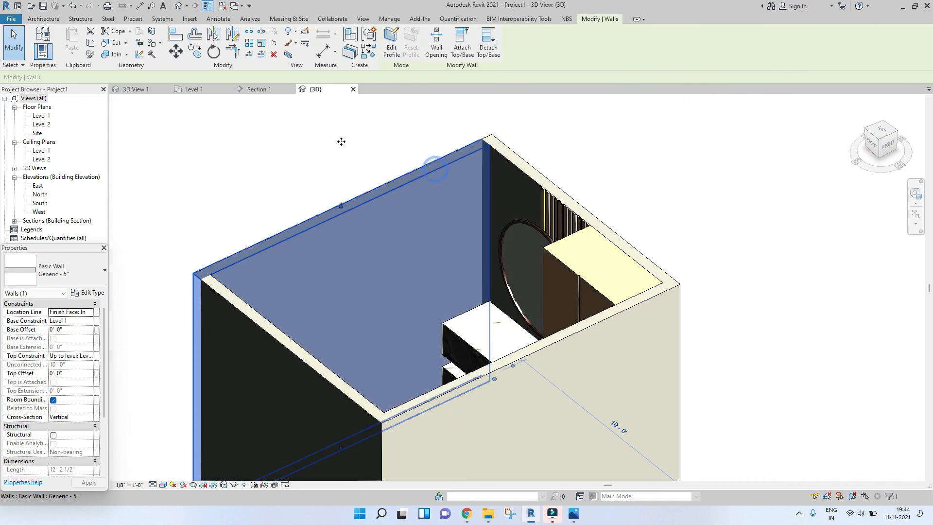
{"action": "left_click", "coordinate": [153, 44]}
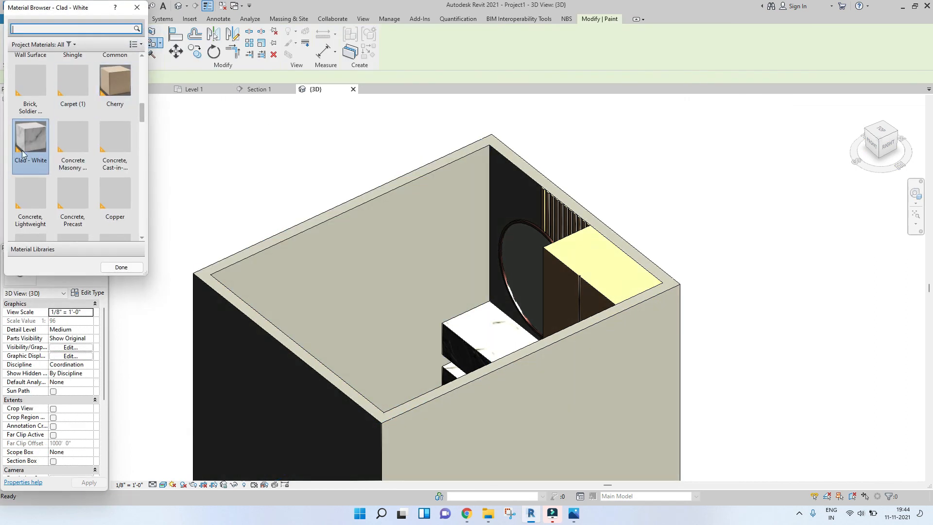
{"action": "scroll", "coordinate": [22, 150], "scroll_direction": "down", "scroll_amount": 5}
{"action": "left_click", "coordinate": [65, 175]}
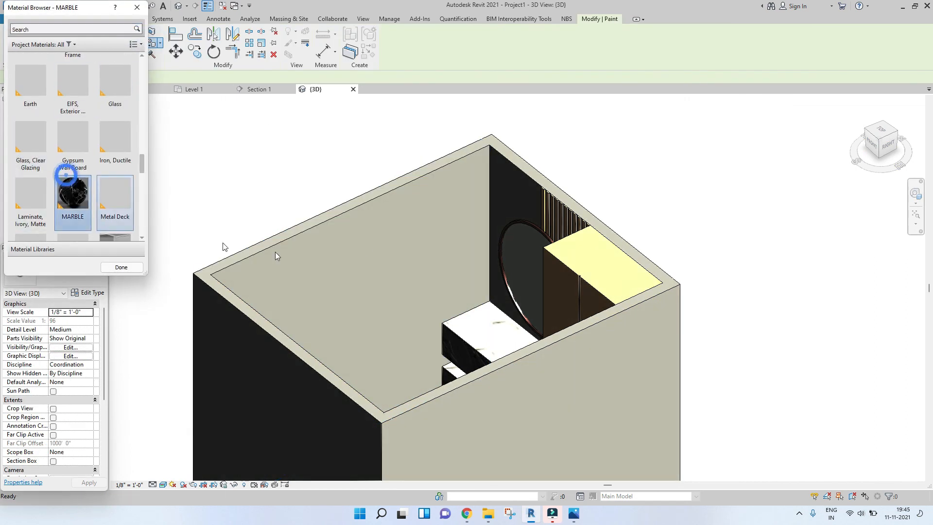
{"action": "left_click", "coordinate": [389, 224]}
{"action": "mouse_move", "coordinate": [505, 182]}
{"action": "middle_mouse_down", "text": "shift"}
{"action": "mouse_move", "coordinate": [514, 294]}
{"action": "mouse_move", "coordinate": [629, 306]}
{"action": "mouse_move", "coordinate": [691, 275]}
{"action": "middle_mouse_up", "text": "shift"}
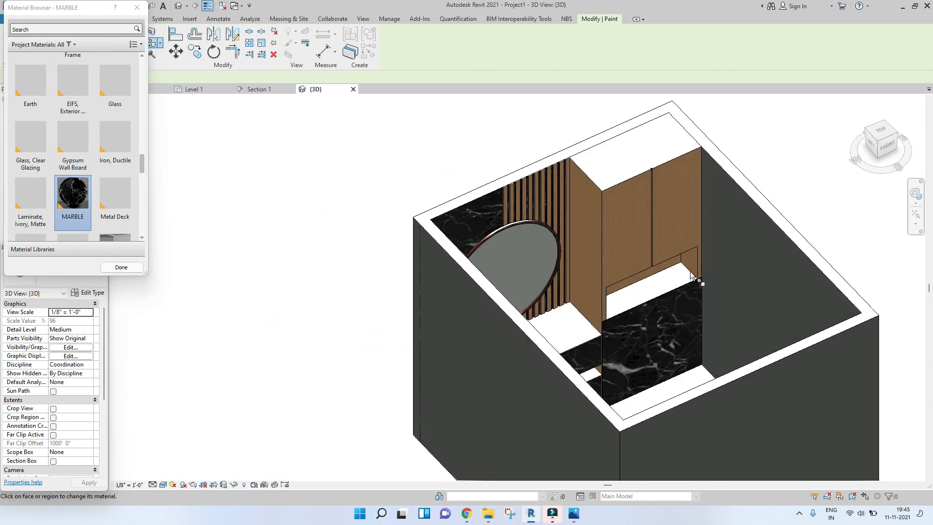
{"action": "left_click", "coordinate": [739, 262]}
{"action": "middle_click_drag", "start_coordinate": [775, 278], "coordinate": [662, 295], "text": "shift"}
{"action": "scroll", "coordinate": [621, 314], "scroll_direction": "up", "scroll_amount": 2}
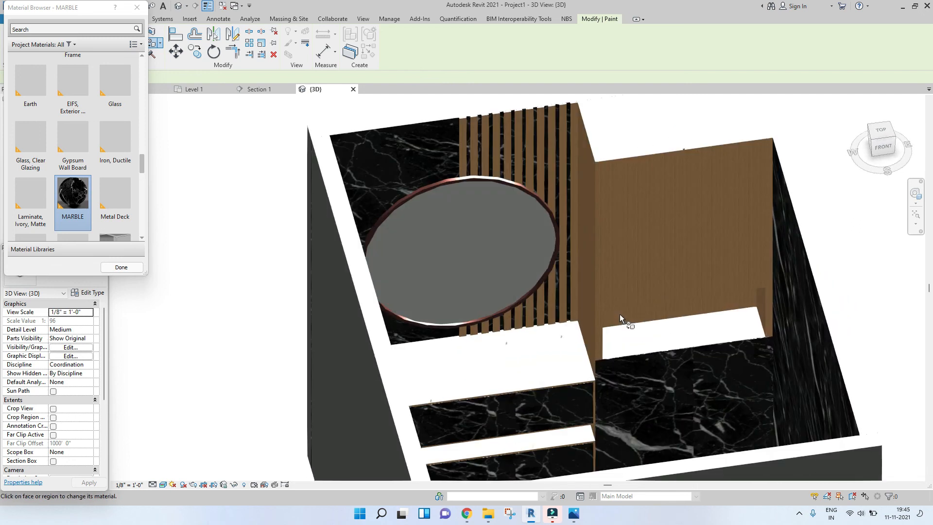
{"action": "key", "text": "Escape"}
Reopen the Level 1 floor plan and start a floor boundary sketch with the Generic - 12" type.
{"action": "mouse_move", "coordinate": [585, 278]}
{"action": "middle_mouse_down", "text": "shift"}
{"action": "mouse_move", "coordinate": [468, 199]}
{"action": "mouse_move", "coordinate": [504, 292]}
{"action": "mouse_move", "coordinate": [527, 425]}
{"action": "mouse_move", "coordinate": [611, 338]}
{"action": "mouse_move", "coordinate": [521, 328]}
{"action": "middle_mouse_up", "text": "shift"}
{"action": "scroll", "coordinate": [468, 199], "scroll_direction": "down", "scroll_amount": 3}
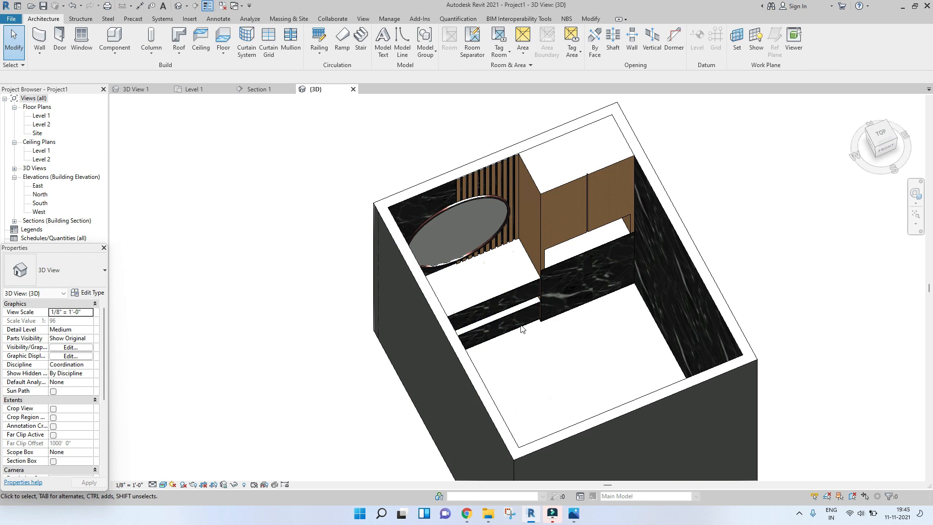
{"action": "left_click", "coordinate": [228, 89]}
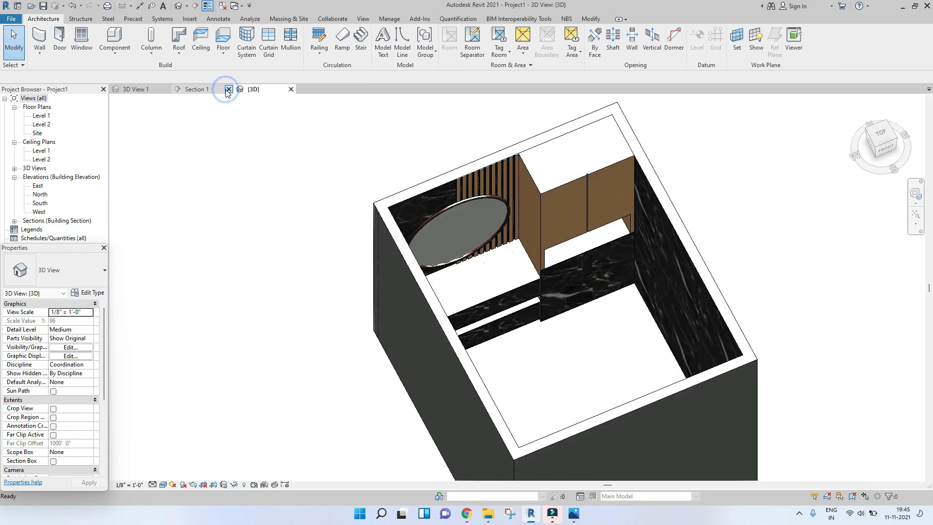
{"action": "double_click", "coordinate": [47, 116]}
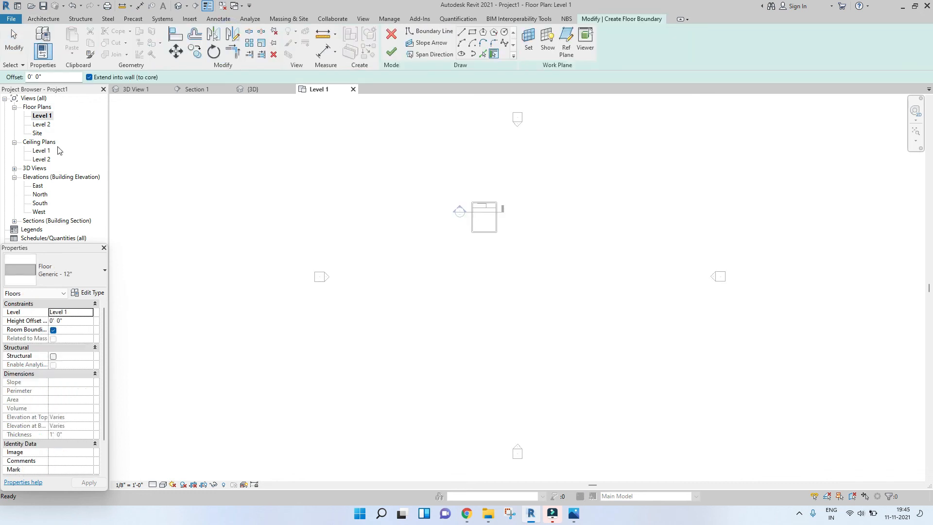
{"action": "left_click", "coordinate": [68, 276]}
{"action": "left_click", "coordinate": [68, 268]}
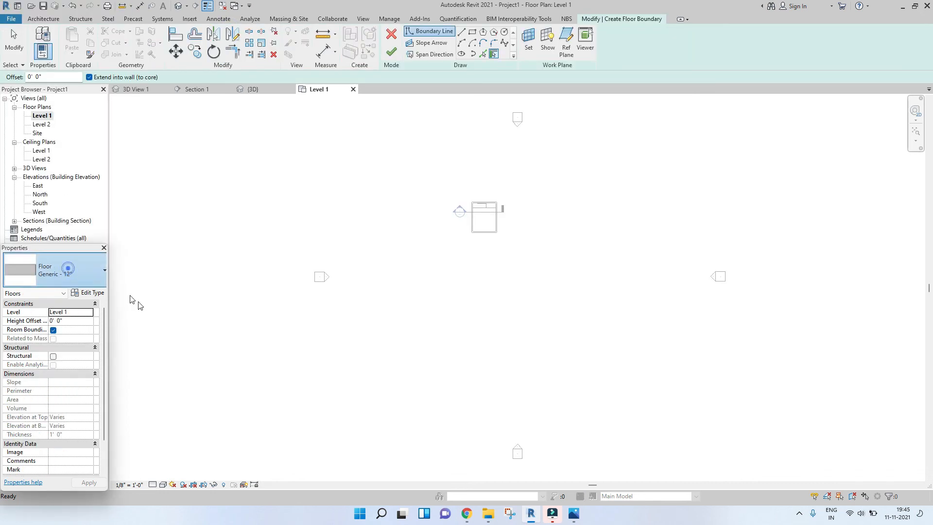
Give the Generic - 12" floor type a 4" structure layer and assign the Clad - White material to it.
{"action": "left_click", "coordinate": [87, 293]}
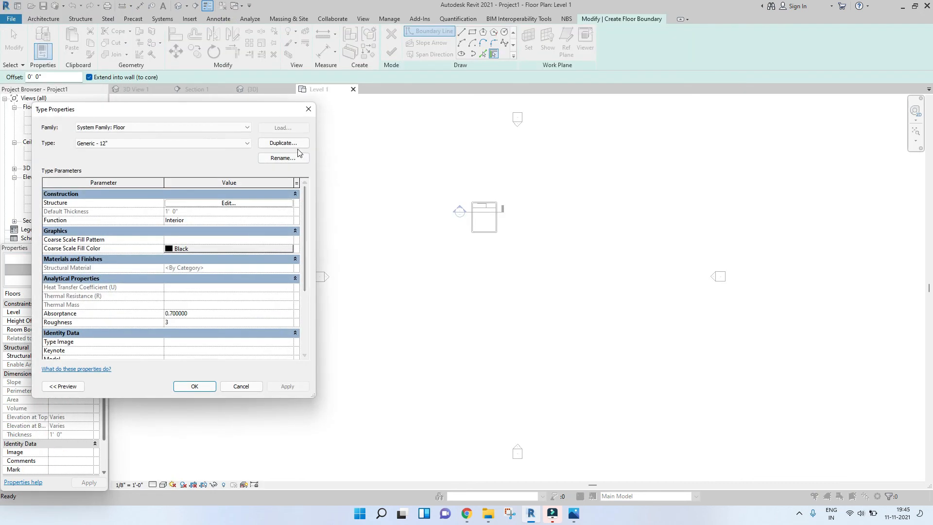
{"action": "left_click", "coordinate": [217, 203]}
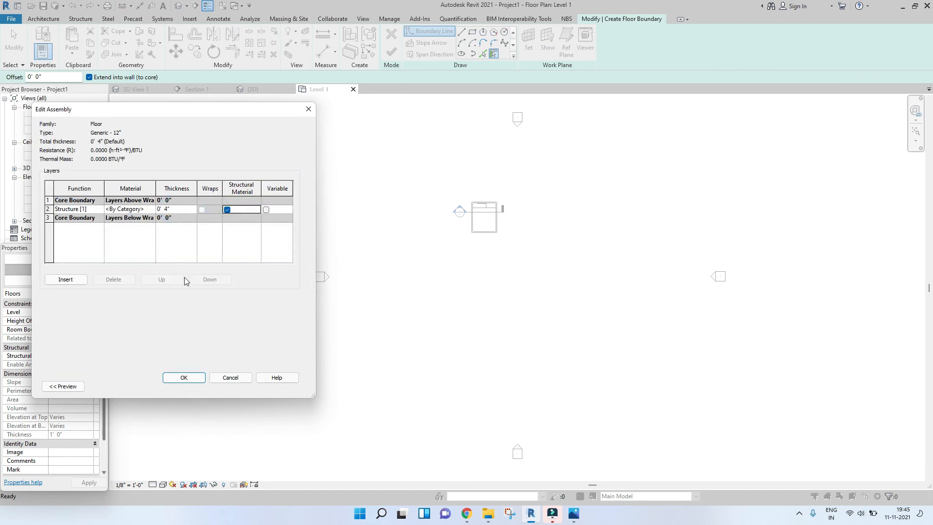
{"action": "left_click", "coordinate": [153, 209]}
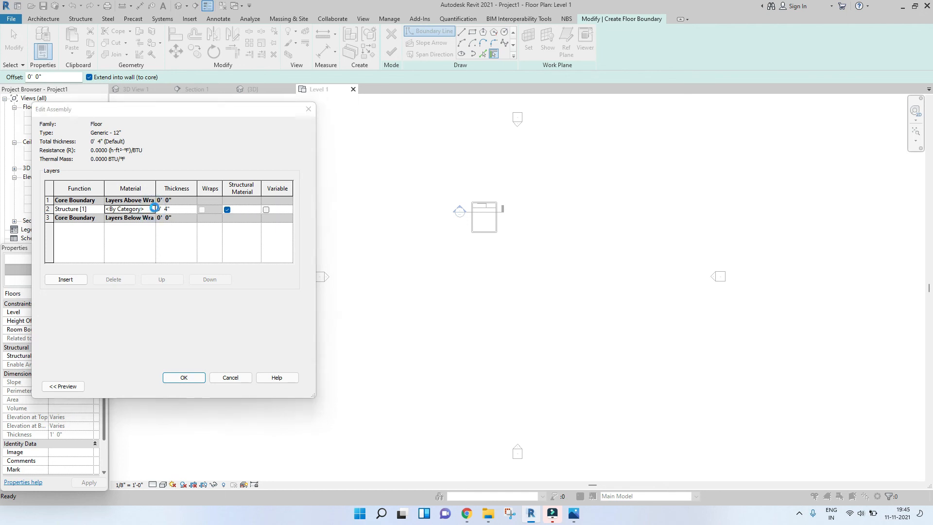
{"action": "left_click", "coordinate": [298, 108]}
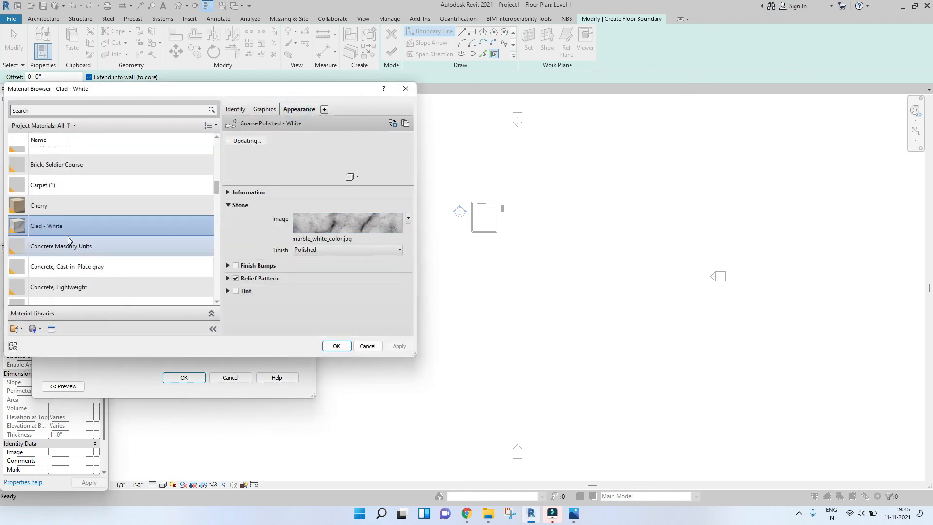
{"action": "left_click", "coordinate": [337, 346]}
{"action": "left_click", "coordinate": [170, 377]}
{"action": "left_click", "coordinate": [195, 386]}
Sketch a rectangular floor boundary of 10' 5" by 12' 7 1/2" along the outer wall corners and finish the floor.
{"action": "scroll", "coordinate": [486, 200], "scroll_direction": "up", "scroll_amount": 5}
{"action": "left_click", "coordinate": [474, 31]}
{"action": "scroll", "coordinate": [466, 195], "scroll_direction": "up", "scroll_amount": 3}
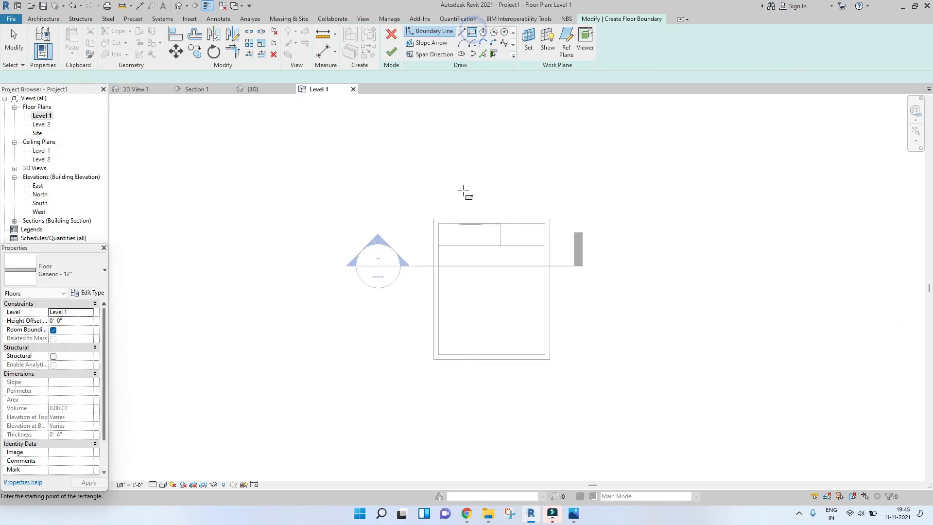
{"action": "left_click", "coordinate": [426, 238]}
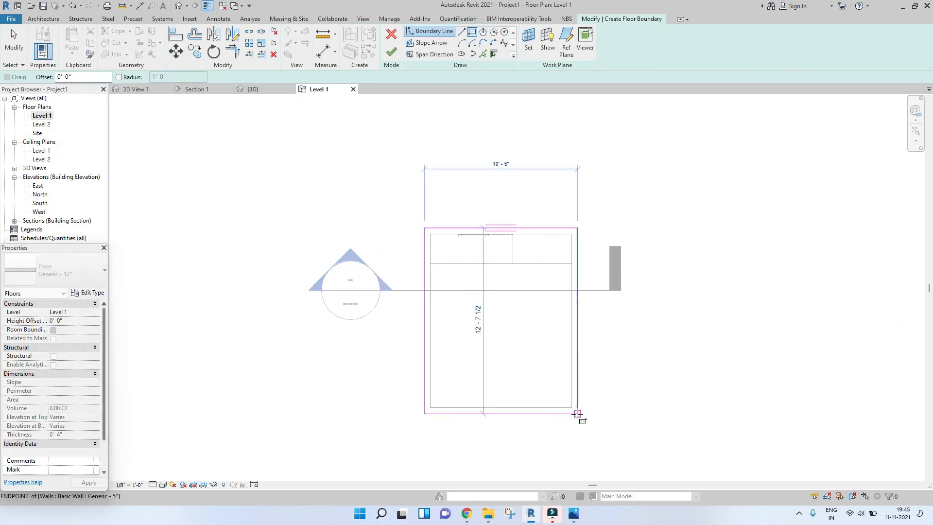
{"action": "left_click", "coordinate": [578, 415]}
{"action": "left_click", "coordinate": [391, 52]}
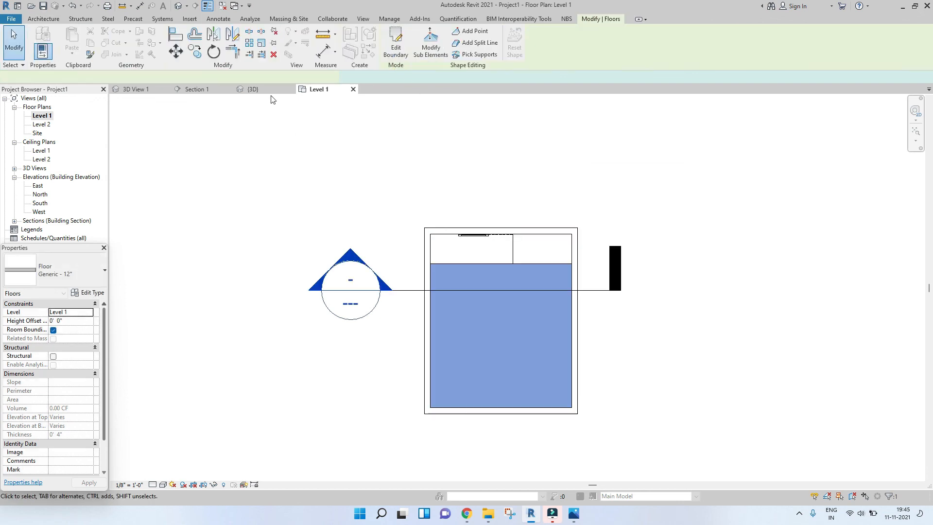
In Section 1, copy the floor slab from Level 1 up to Level 2 to close the top of the room.
{"action": "left_click", "coordinate": [207, 91]}
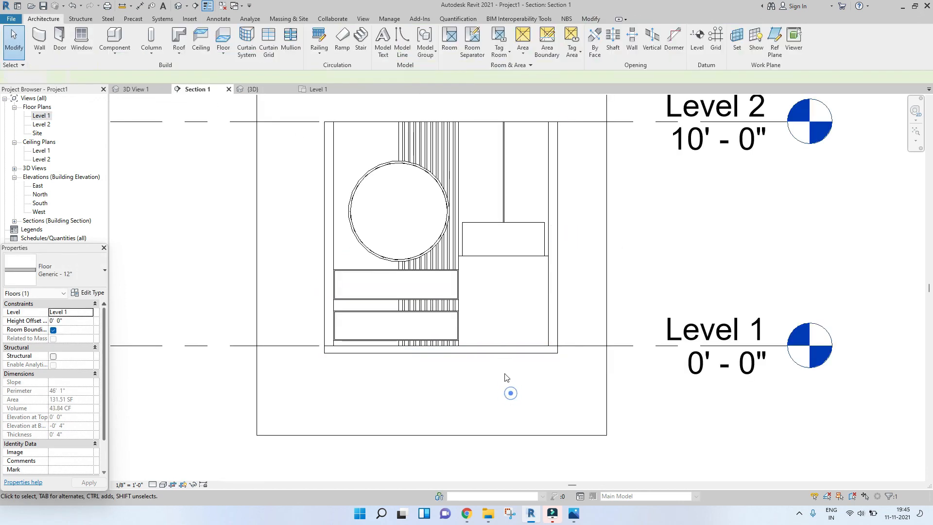
{"action": "middle_click_drag", "start_coordinate": [460, 312], "coordinate": [463, 341]}
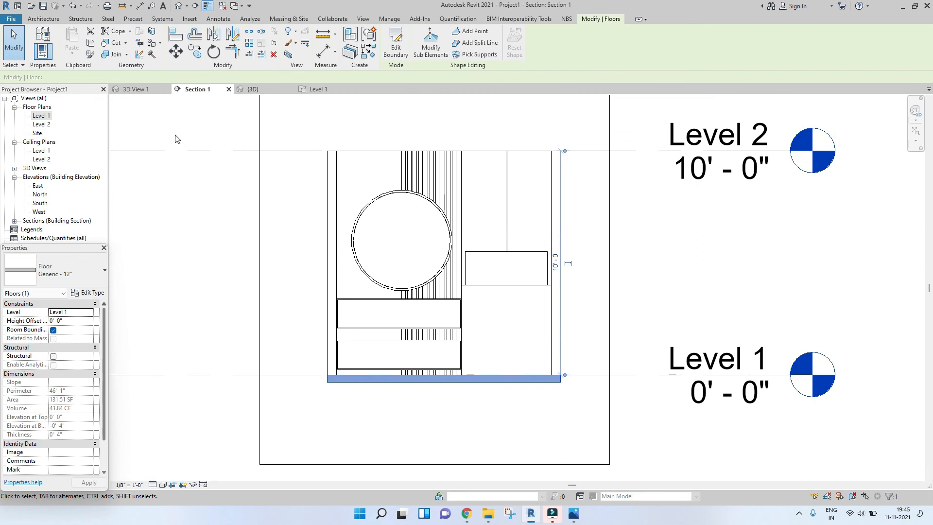
{"action": "left_click", "coordinate": [327, 381]}
{"action": "left_click", "coordinate": [324, 151]}
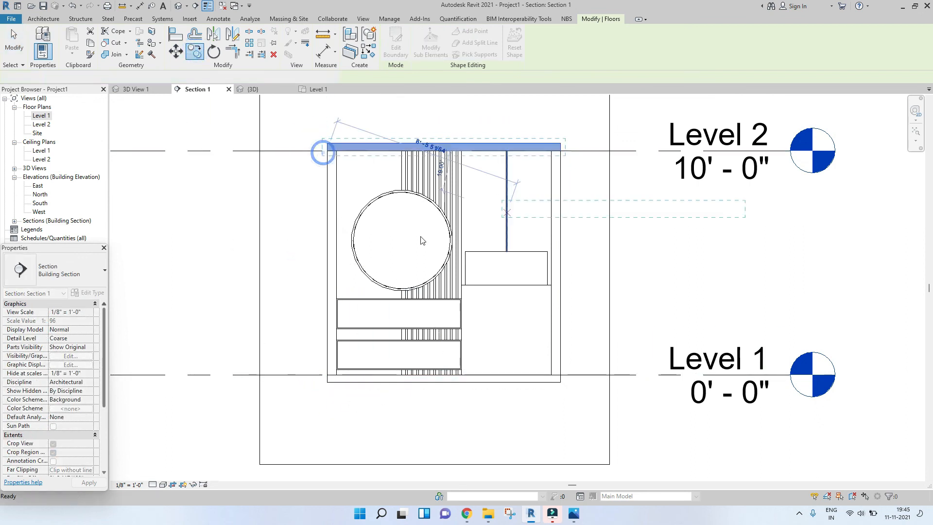
{"action": "key", "text": "Escape"}
{"action": "key", "text": "Escape"}
{"action": "scroll", "coordinate": [317, 270], "scroll_direction": "down", "scroll_amount": 3}
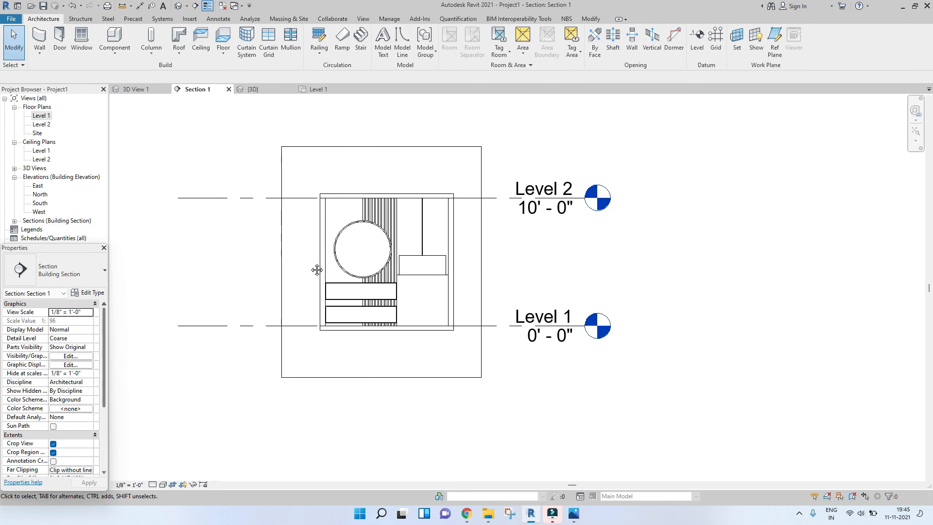
Check the enclosed room in 3D, and place a camera on the Level 1 plan near the rear wall, looking toward the vanity.
{"action": "left_click", "coordinate": [252, 89]}
{"action": "middle_click_drag", "start_coordinate": [575, 270], "coordinate": [551, 312], "text": "shift"}
{"action": "scroll", "coordinate": [551, 312], "scroll_direction": "up", "scroll_amount": 3}
{"action": "middle_click_drag", "start_coordinate": [651, 334], "coordinate": [353, 211], "text": "shift"}
{"action": "left_click", "coordinate": [323, 90]}
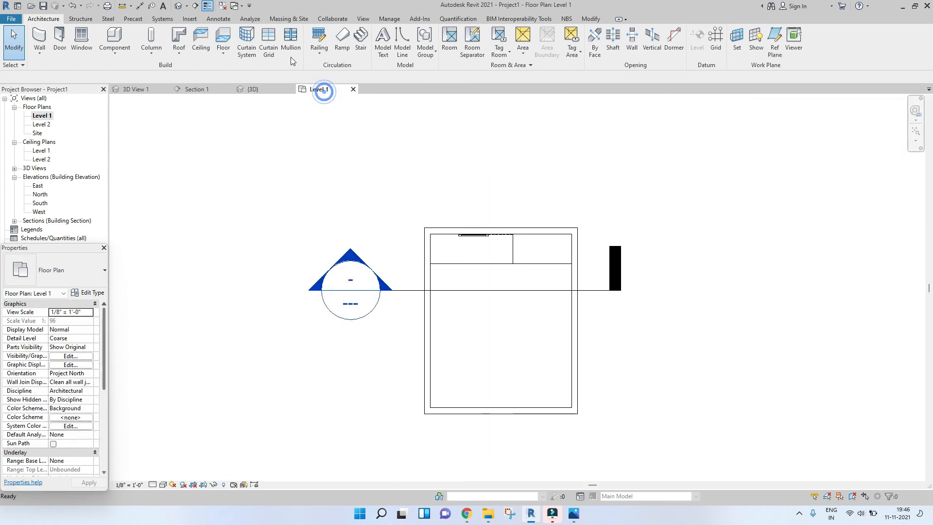
{"action": "left_click", "coordinate": [186, 7]}
{"action": "left_click", "coordinate": [157, 29]}
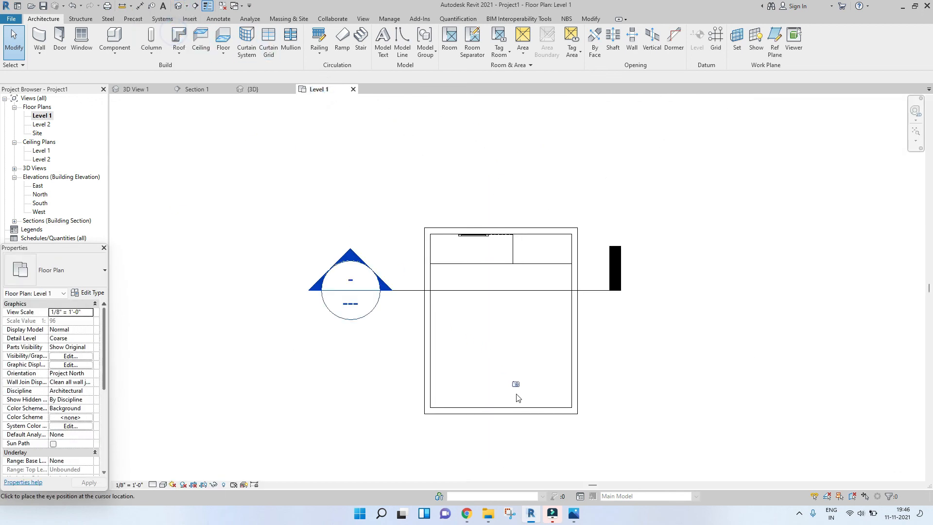
{"action": "left_click", "coordinate": [509, 404]}
{"action": "left_click", "coordinate": [507, 108]}
{"action": "scroll", "coordinate": [486, 286], "scroll_direction": "down", "scroll_amount": 5}
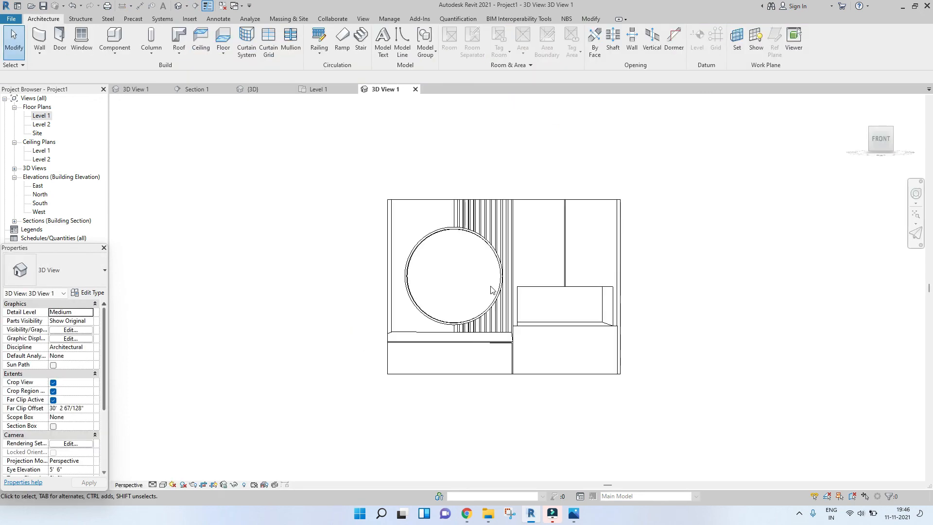
Resize the camera view's crop region on all four sides to frame the vanity, cabinet, side walls and floor.
{"action": "left_click", "coordinate": [491, 336]}
{"action": "left_click_drag", "start_coordinate": [497, 336], "coordinate": [498, 395]}
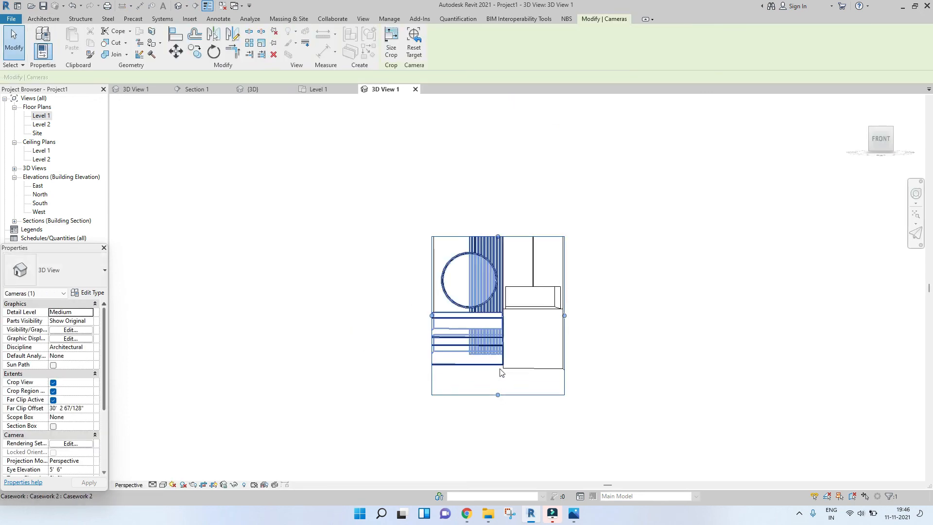
{"action": "left_click_drag", "start_coordinate": [432, 316], "coordinate": [414, 316]}
{"action": "left_click_drag", "start_coordinate": [565, 316], "coordinate": [573, 316]}
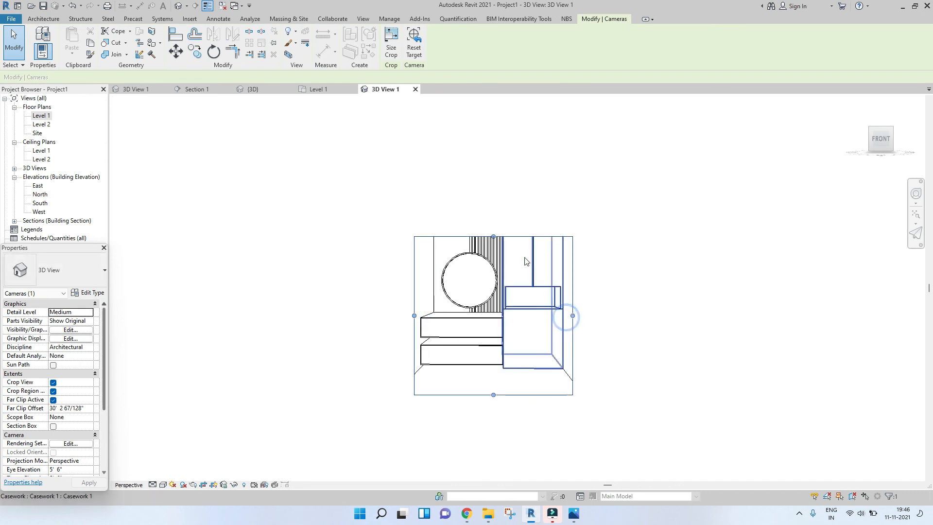
{"action": "mouse_move", "coordinate": [494, 236]}
{"action": "left_mouse_down"}
{"action": "mouse_move", "coordinate": [495, 209]}
{"action": "mouse_move", "coordinate": [495, 234]}
{"action": "left_mouse_up"}
{"action": "left_click_drag", "start_coordinate": [499, 391], "coordinate": [493, 378]}
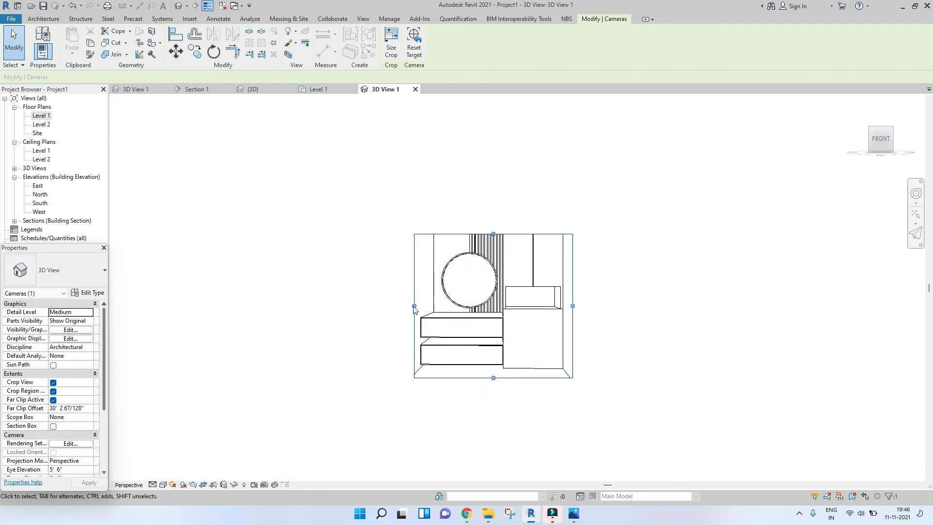
{"action": "middle_click_drag", "start_coordinate": [530, 361], "coordinate": [534, 363], "text": "shift"}
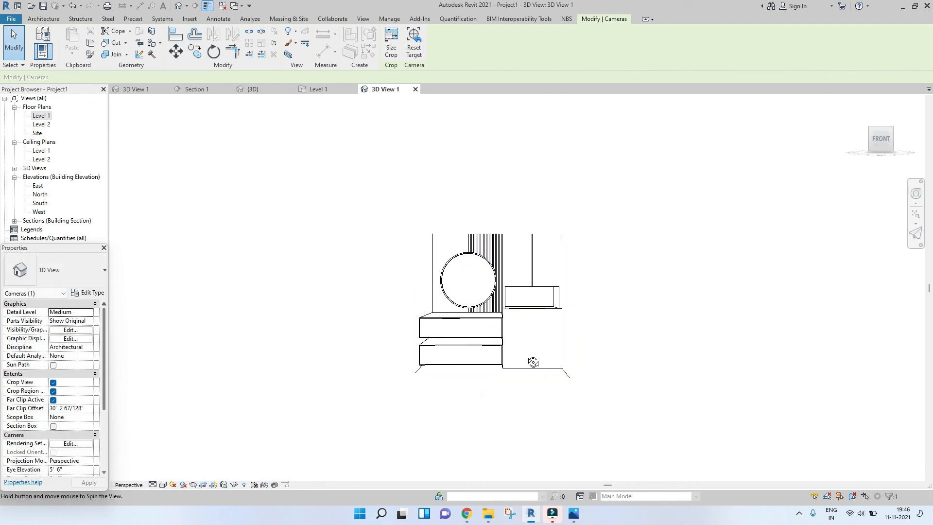
Switch the camera view to the Realistic visual style and adjust its viewing angle slightly.
{"action": "left_click", "coordinate": [659, 366]}
{"action": "left_click", "coordinate": [163, 485]}
{"action": "left_click", "coordinate": [180, 474]}
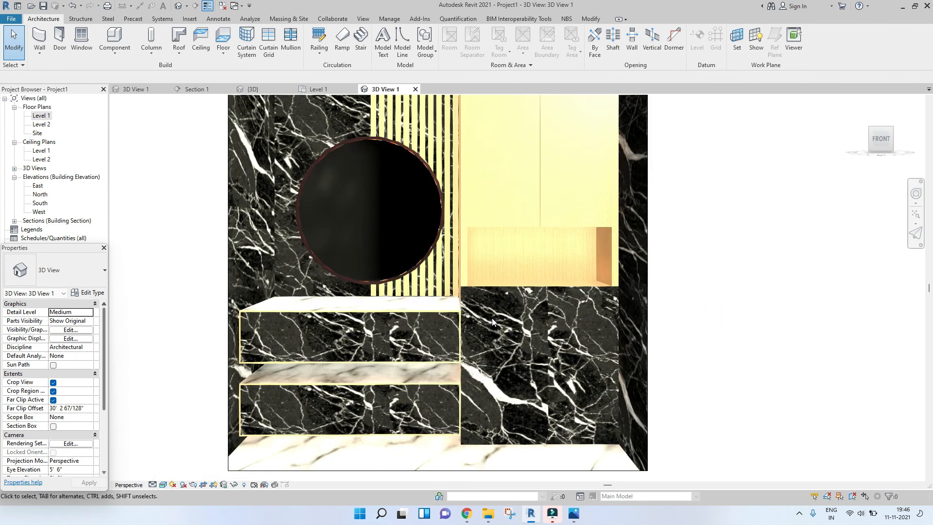
{"action": "middle_click_drag", "start_coordinate": [477, 354], "coordinate": [546, 370], "text": "shift"}
Examine the marble walls, mirror, slats, vanity drawers, wood cabinet and floor in the realistic camera view.
{"action": "scroll", "coordinate": [532, 245], "scroll_direction": "up", "scroll_amount": 3}
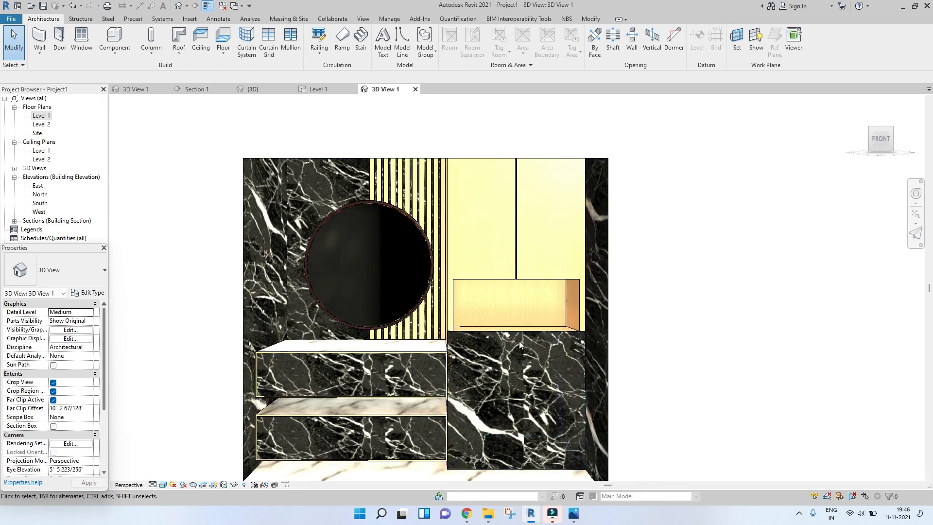
{"action": "scroll", "coordinate": [520, 345], "scroll_direction": "up", "scroll_amount": 3}
{"action": "scroll", "coordinate": [538, 299], "scroll_direction": "down", "scroll_amount": 5}
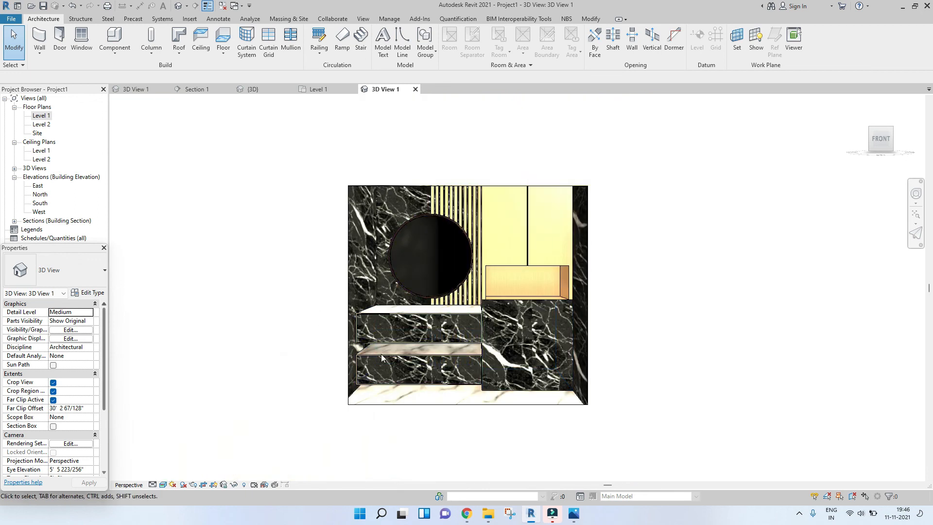
{"action": "scroll", "coordinate": [416, 348], "scroll_direction": "up", "scroll_amount": 3}
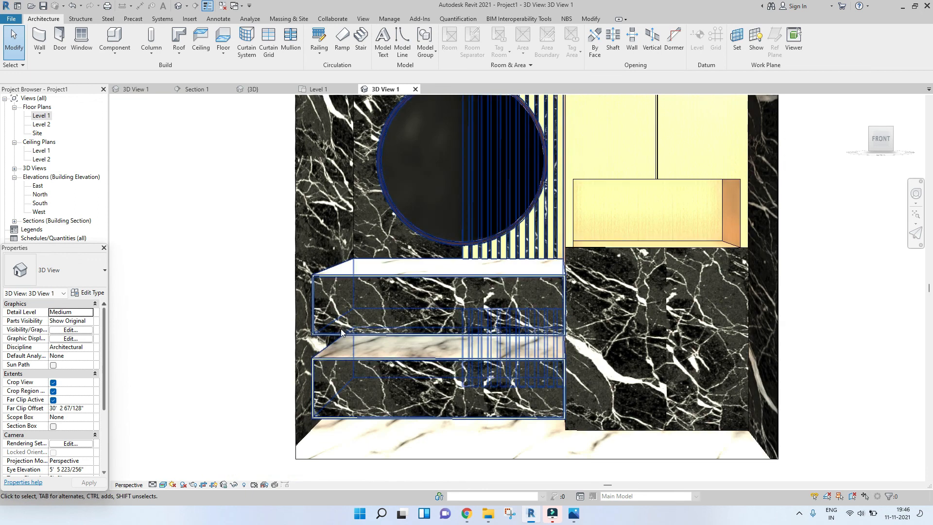
{"action": "scroll", "coordinate": [337, 276], "scroll_direction": "down", "scroll_amount": 3}
{"action": "scroll", "coordinate": [341, 227], "scroll_direction": "down", "scroll_amount": 3}
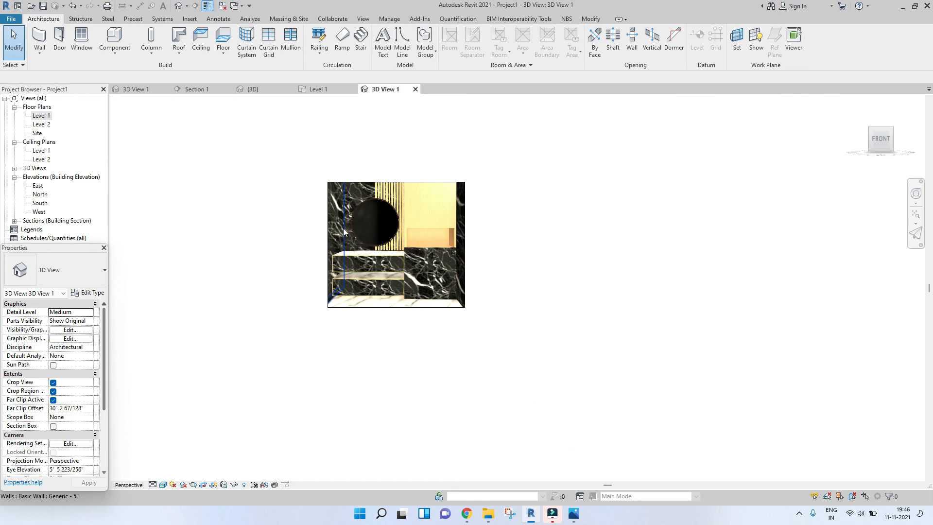
{"action": "scroll", "coordinate": [415, 301], "scroll_direction": "up", "scroll_amount": 3}
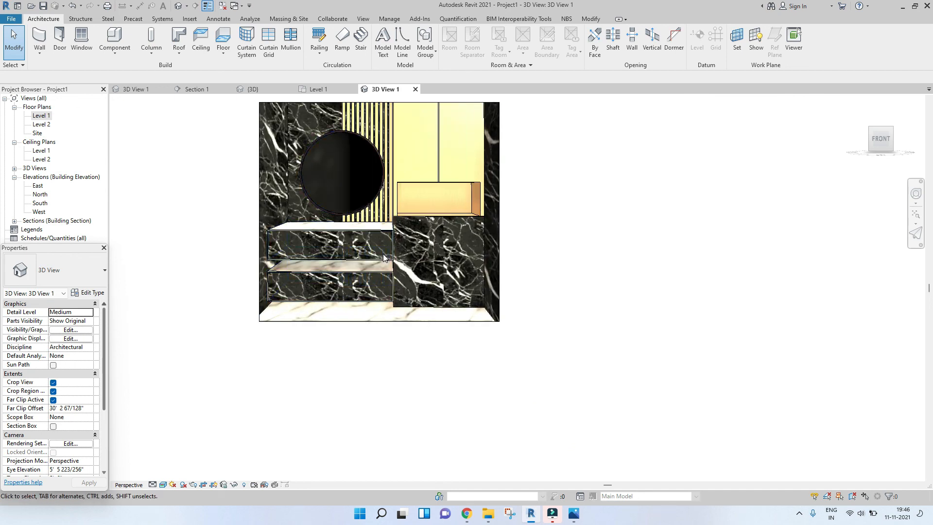
{"action": "scroll", "coordinate": [396, 298], "scroll_direction": "down", "scroll_amount": 3}
{"action": "middle_click_drag", "start_coordinate": [396, 298], "coordinate": [423, 384]}
{"action": "scroll", "coordinate": [421, 375], "scroll_direction": "up", "scroll_amount": 3}
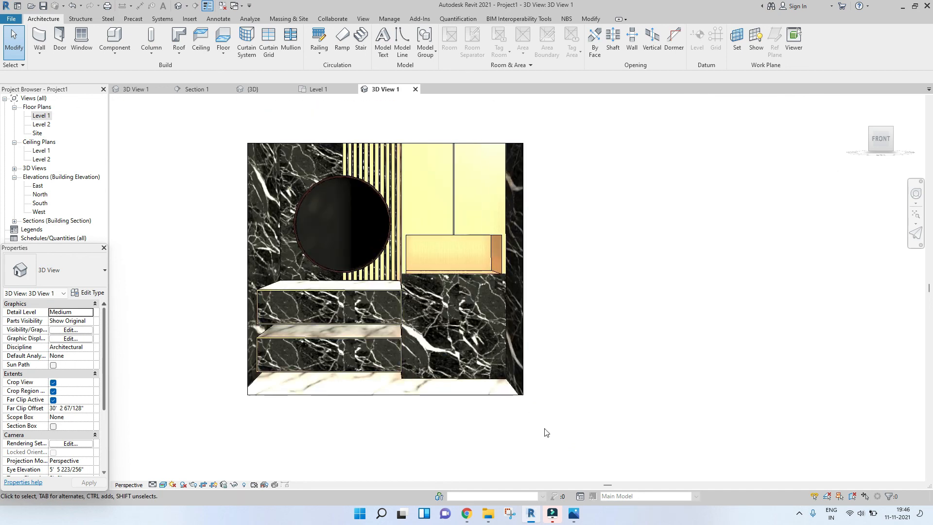
{"action": "scroll", "coordinate": [478, 397], "scroll_direction": "down", "scroll_amount": 2}
{"action": "middle_click_drag", "start_coordinate": [504, 348], "coordinate": [505, 365]}
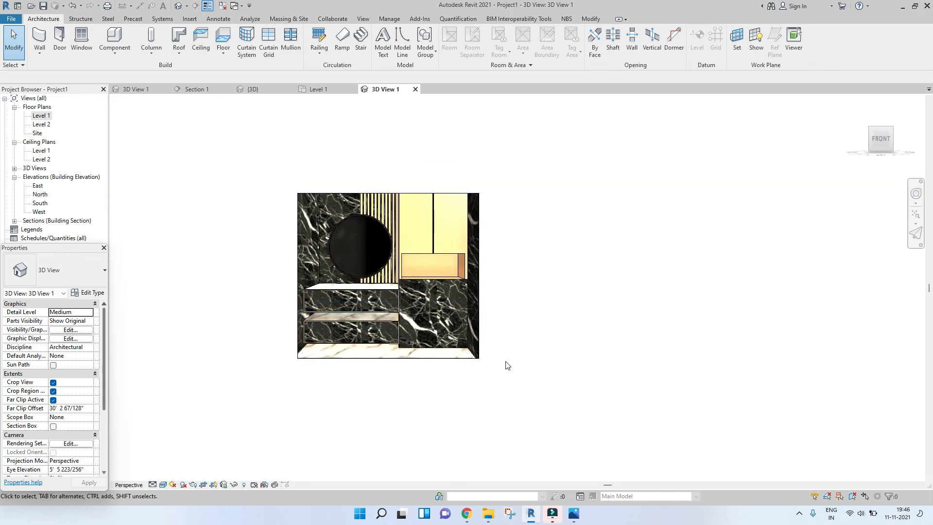
Check and close the bathroom3.jpg reference photo, and open the 3D View 1 image from the Desktop folder.
{"action": "left_click", "coordinate": [575, 514]}
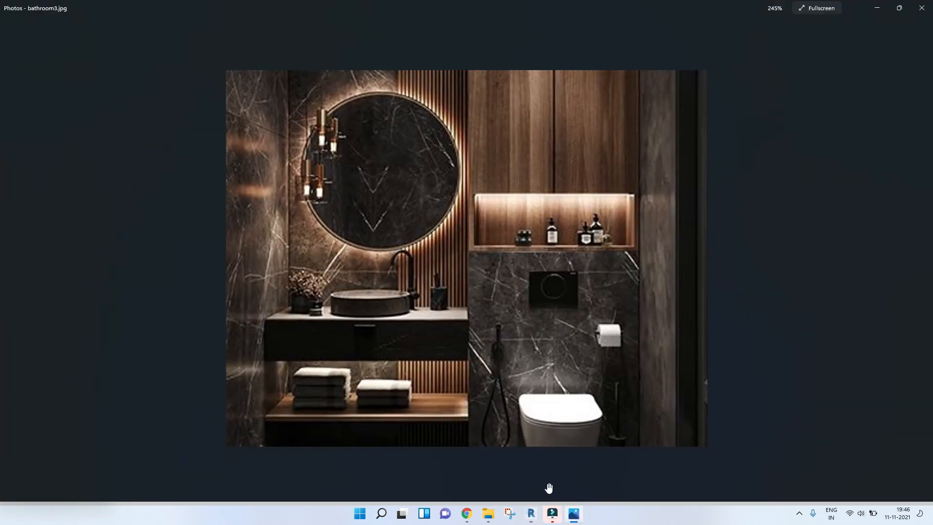
{"action": "left_click", "coordinate": [926, 5]}
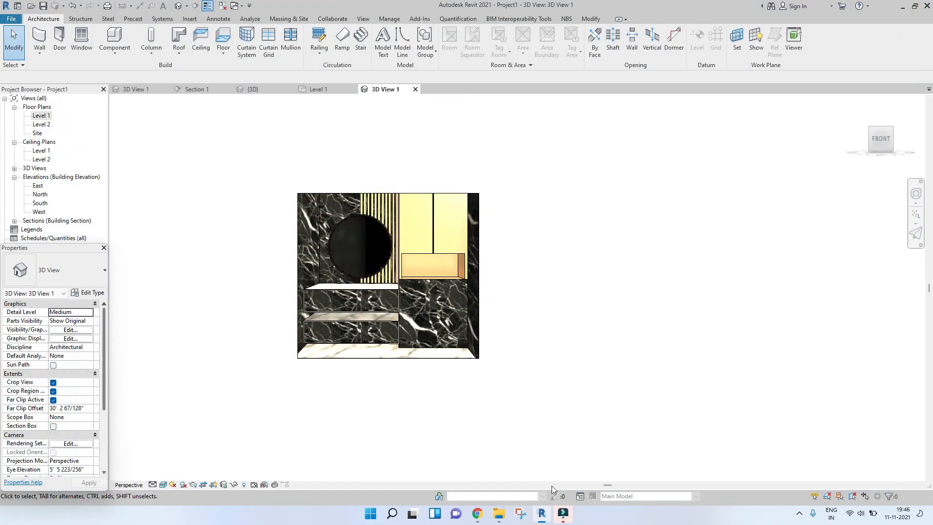
{"action": "left_click", "coordinate": [500, 520]}
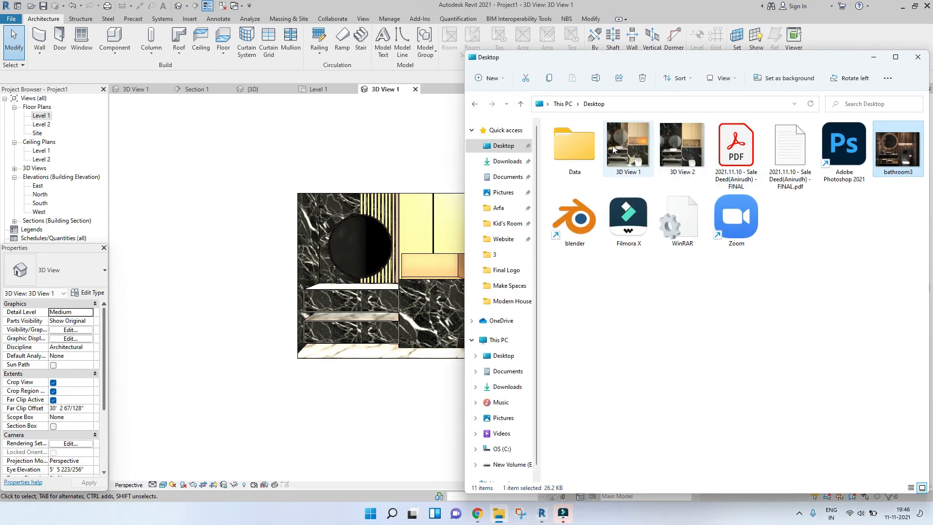
{"action": "double_click", "coordinate": [631, 133]}
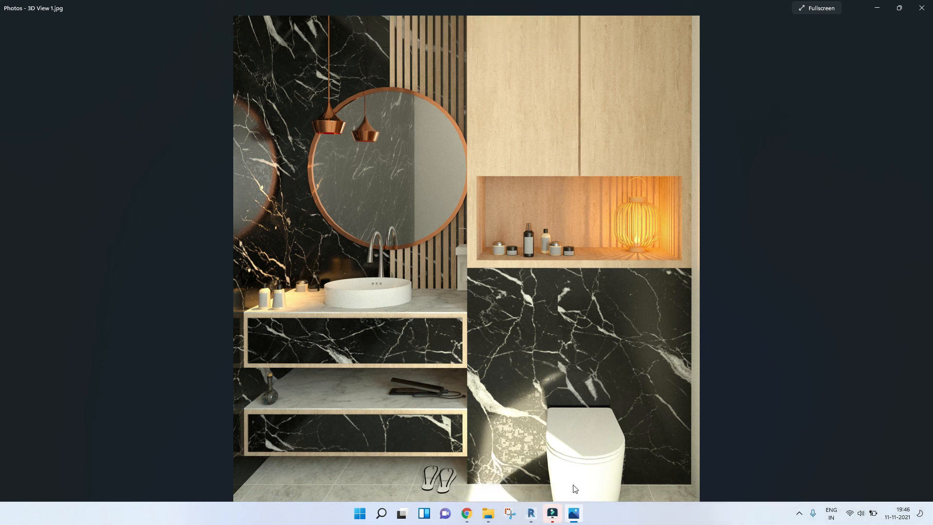
Put the 3D View 1 image aside and return to Revit to inspect the bathroom's camera view up close.
{"action": "left_click", "coordinate": [877, 11]}
{"action": "left_click", "coordinate": [388, 285]}
{"action": "scroll", "coordinate": [406, 290], "scroll_direction": "up", "scroll_amount": 5}
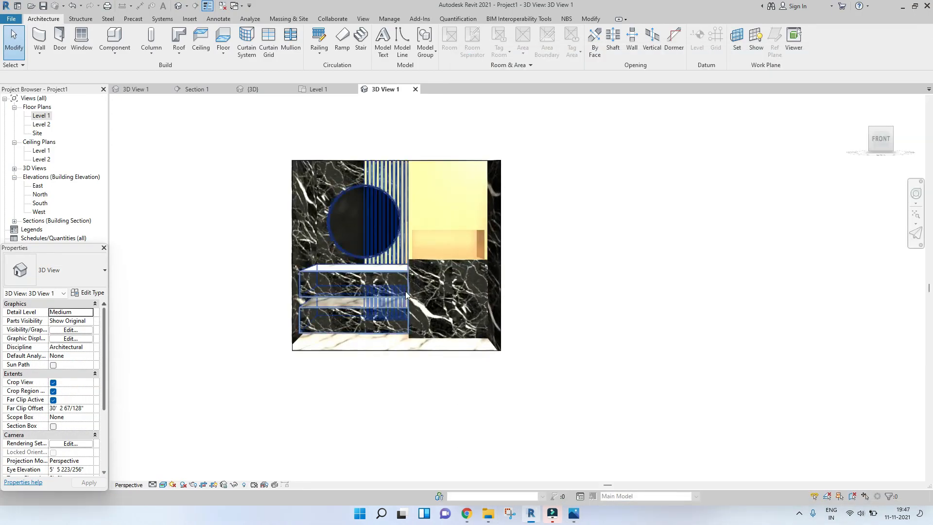
{"action": "middle_click_drag", "start_coordinate": [651, 350], "coordinate": [702, 324]}
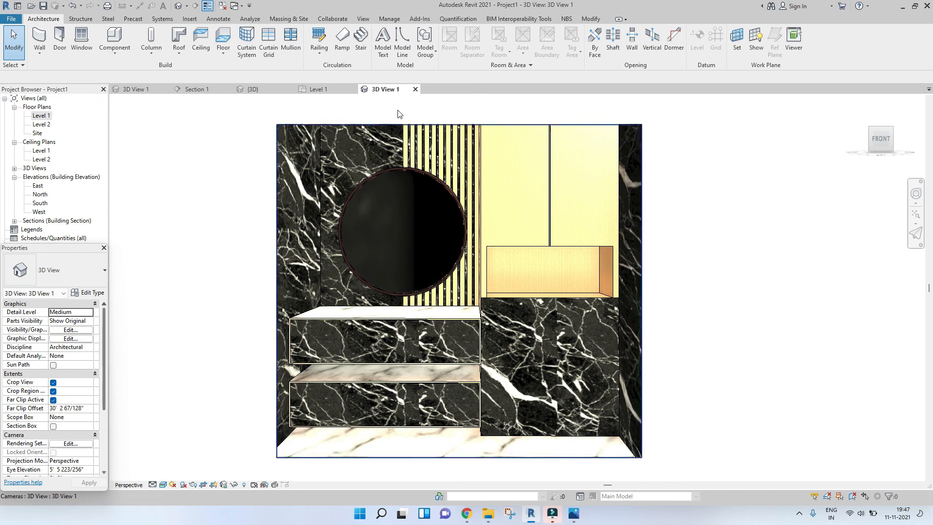
{"action": "left_click", "coordinate": [800, 516]}
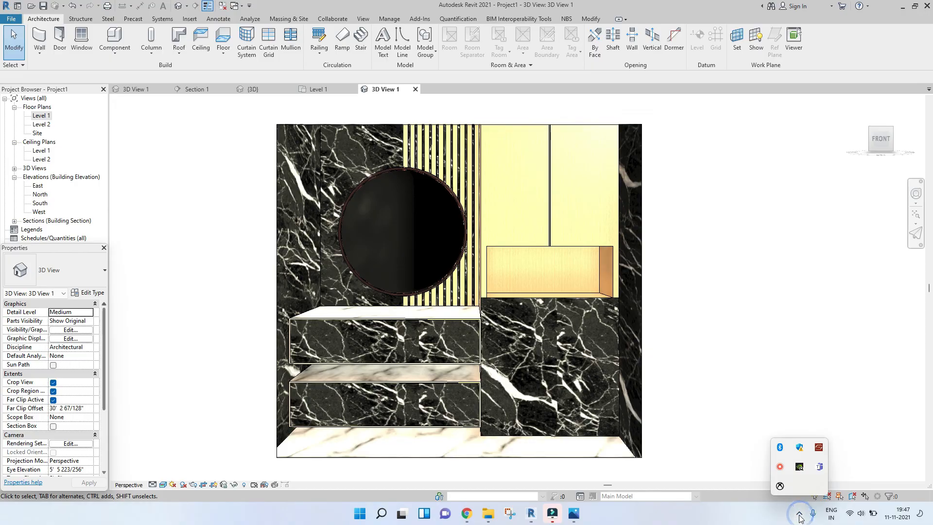